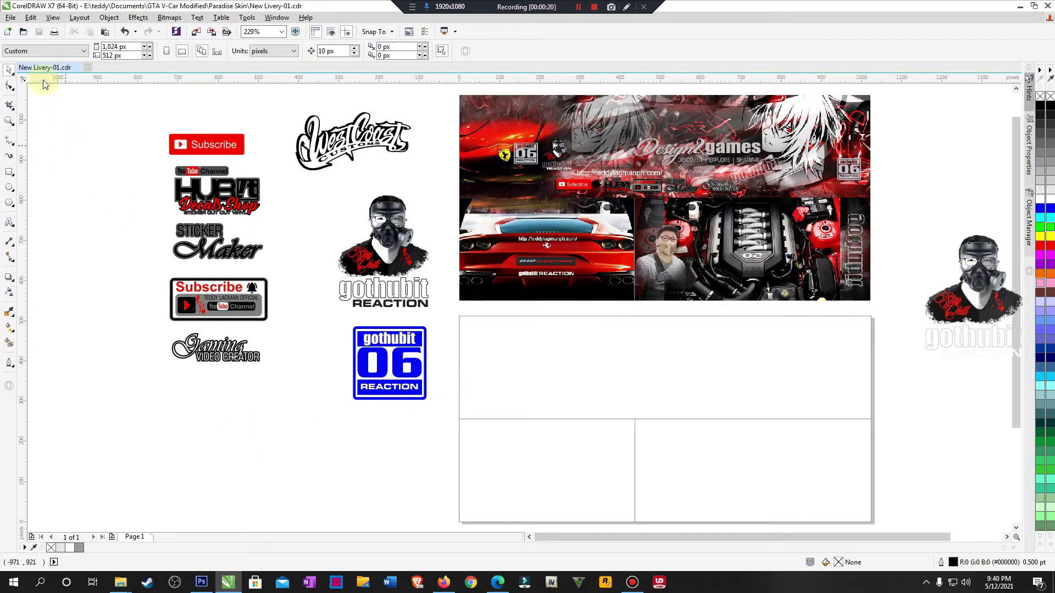
# Step: Import the GreenBG image and place it below the logos at its original 1,600 × 900 px size
pyautogui.click(12, 19)
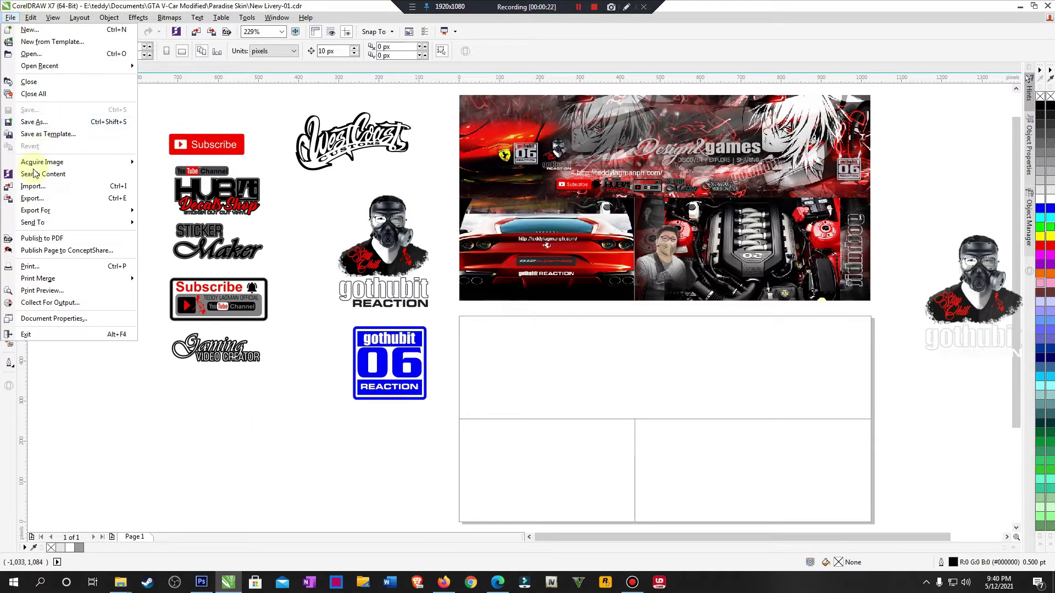
pyautogui.click(340, 275)
pyautogui.hotkey('ctrl', 'i')
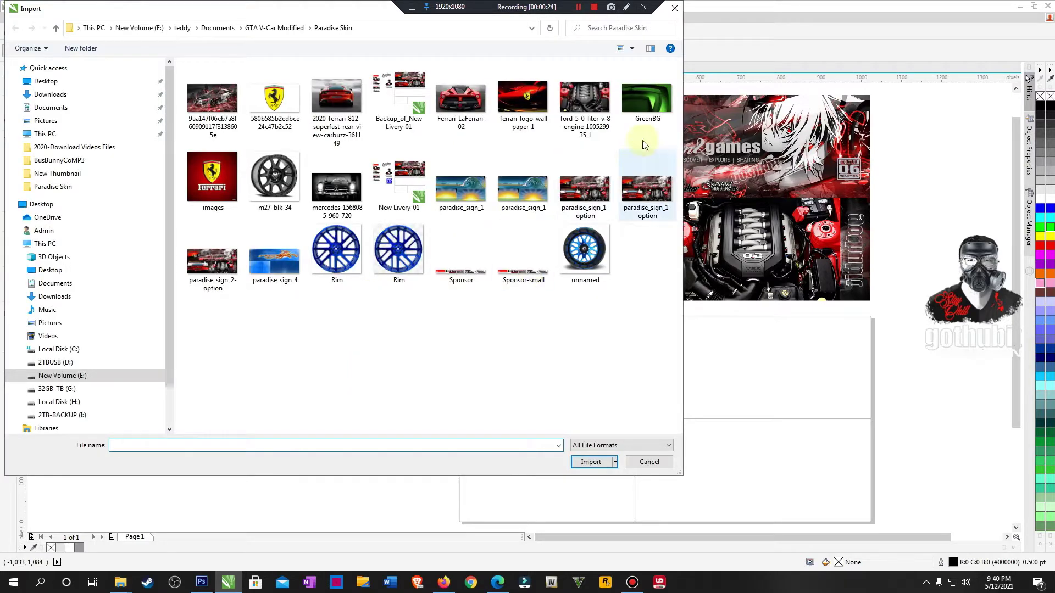
pyautogui.click(646, 102)
pyautogui.click(583, 462)
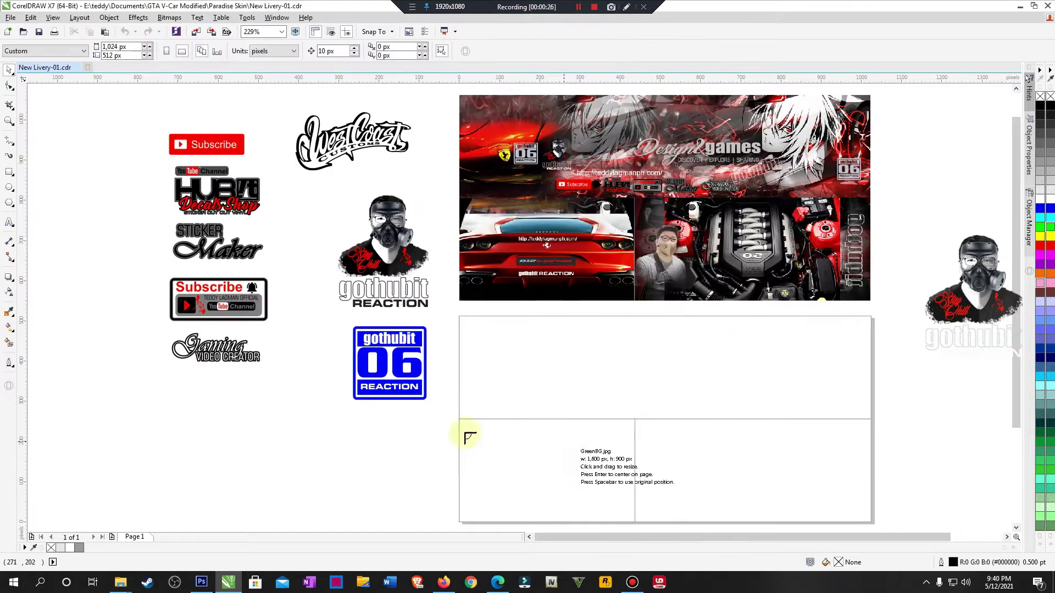
pyautogui.click(295, 406)
pyautogui.press('F3')
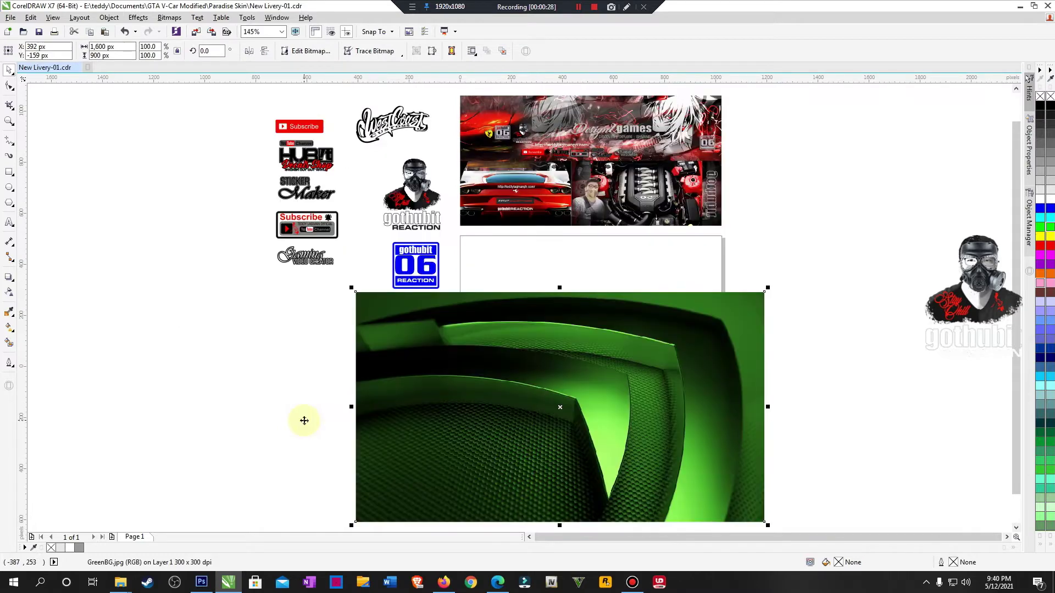
pyautogui.click(416, 275)
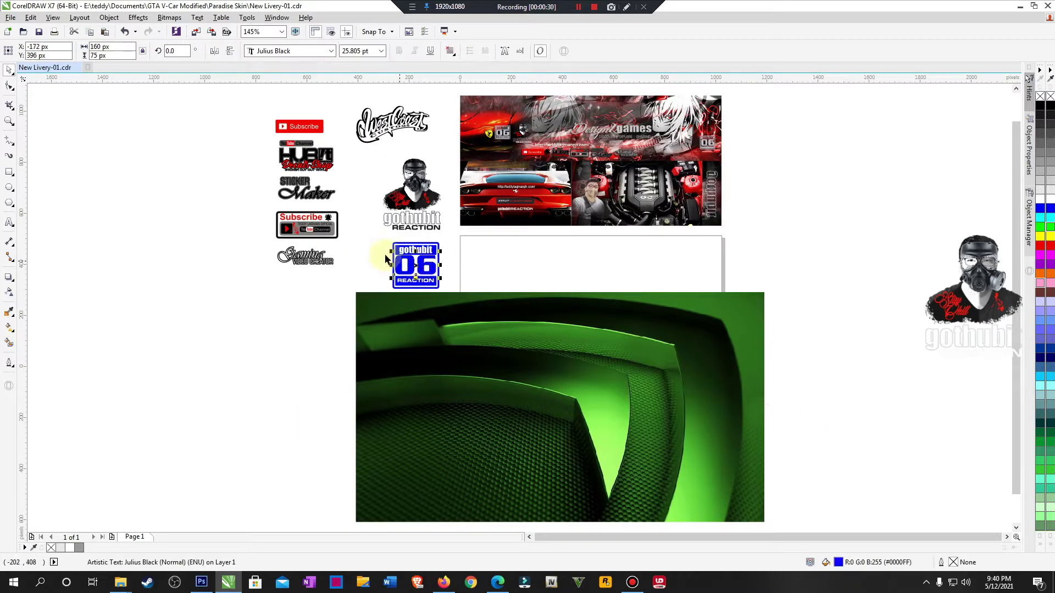
pyautogui.moveTo(379, 237)
pyautogui.mouseDown()
pyautogui.moveTo(444, 292)
pyautogui.moveTo(308, 298)
pyautogui.mouseUp()
pyautogui.click(515, 436)
pyautogui.moveTo(557, 449); pyautogui.dragTo(653, 400)
pyautogui.hotkey('ctrl', 'z')
pyautogui.hotkey('ctrl', 'z')
# Step: Move the whole blue gothubit 06 badge directly beneath the Gaming Video Creator logo
pyautogui.moveTo(291, 363); pyautogui.dragTo(473, 238)
pyautogui.moveTo(414, 290); pyautogui.dragTo(306, 322)
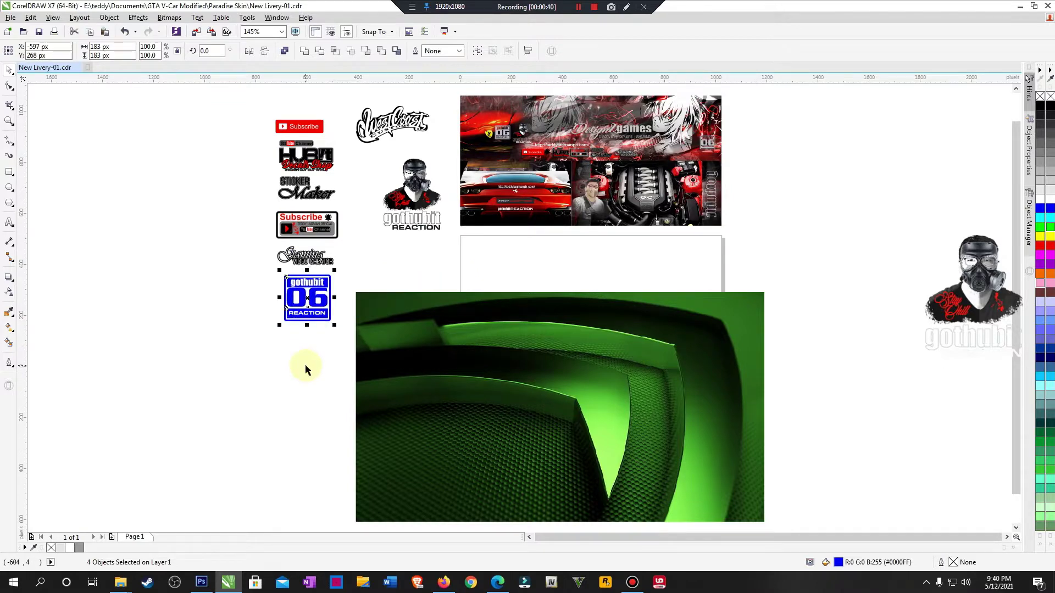
pyautogui.click(300, 367)
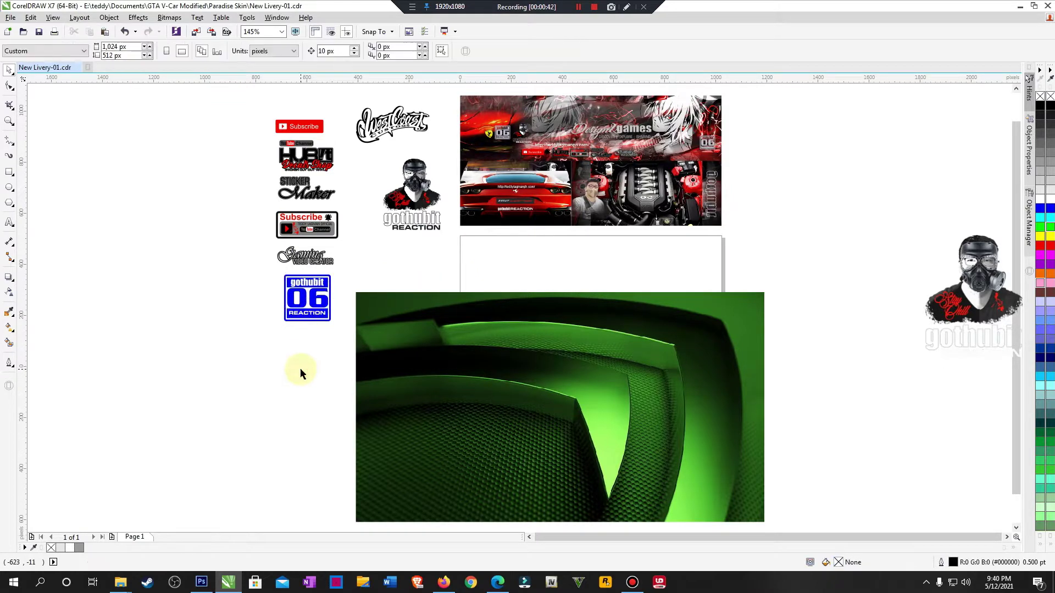
# Step: Move the green background image off the blank template and check the size of the finished red livery
pyautogui.moveTo(631, 426); pyautogui.dragTo(952, 376)
pyautogui.click(670, 219)
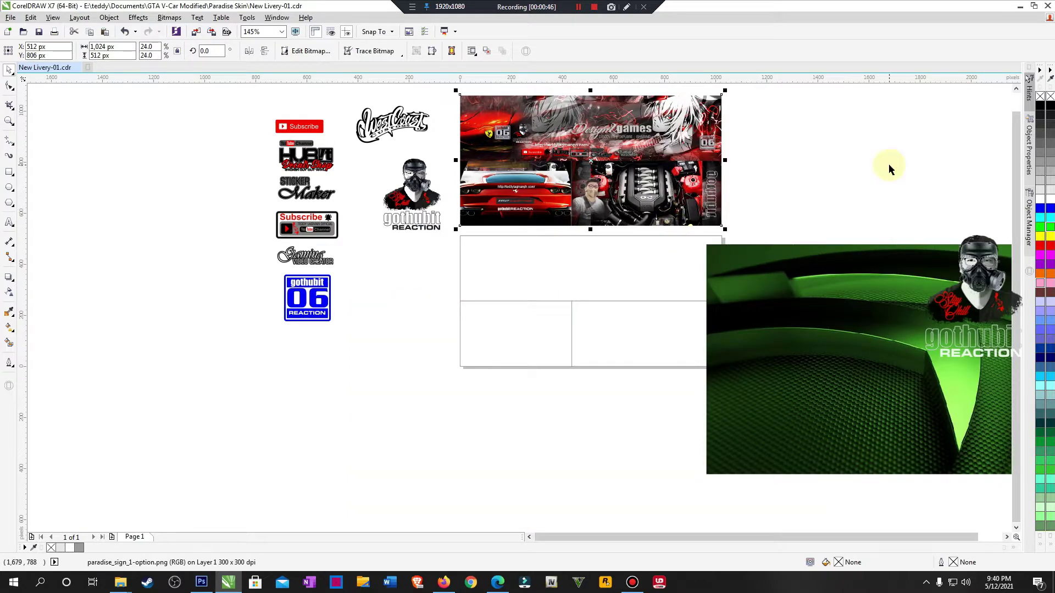
pyautogui.click(888, 163)
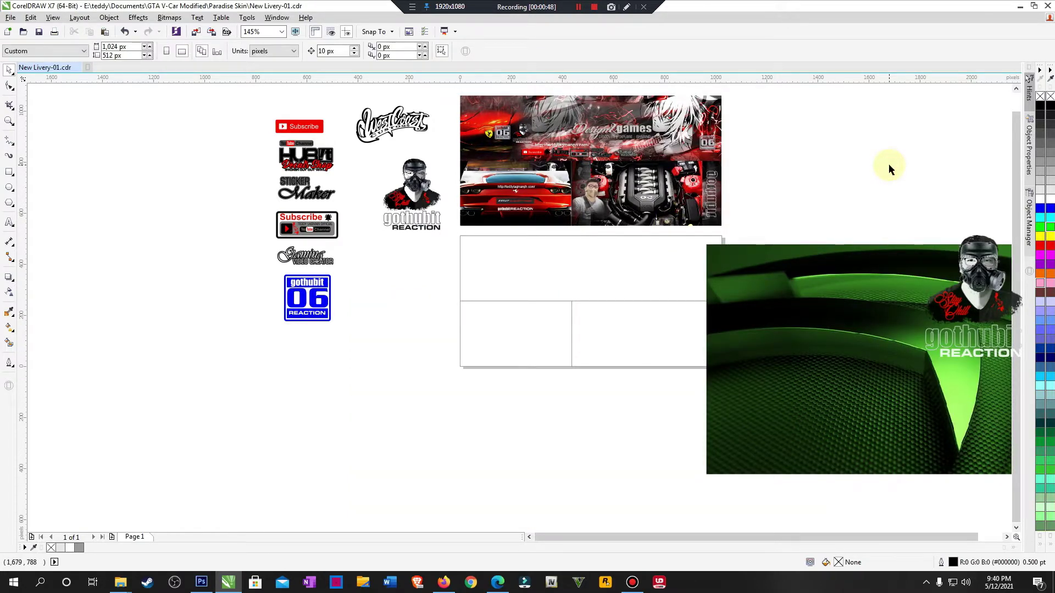
# Step: Resize the green background image to 1024 × 512 px with the aspect ratio unlocked and centre it on the page
pyautogui.click(873, 292)
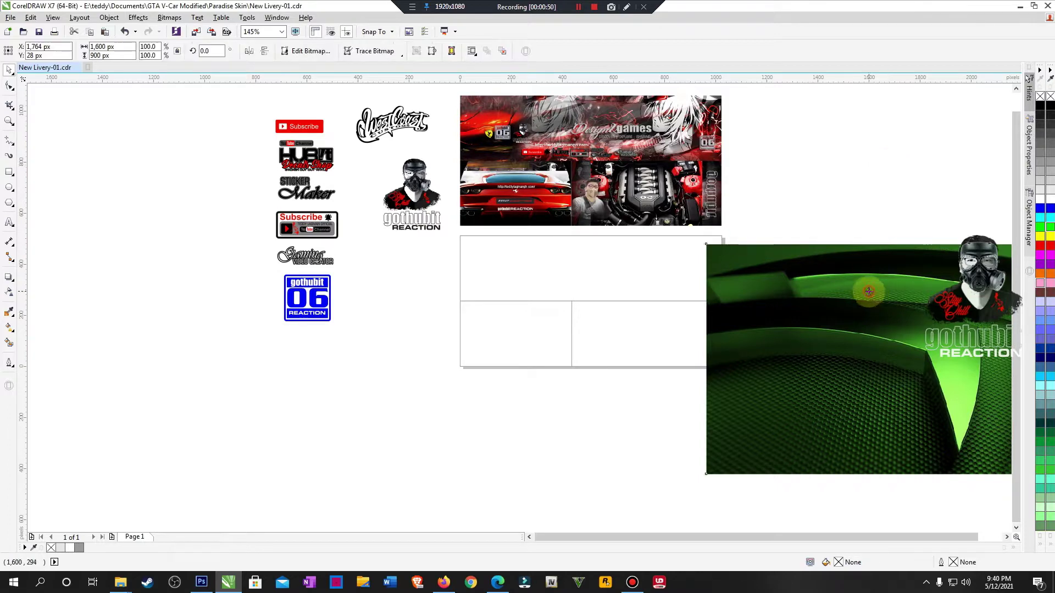
pyautogui.click(97, 47)
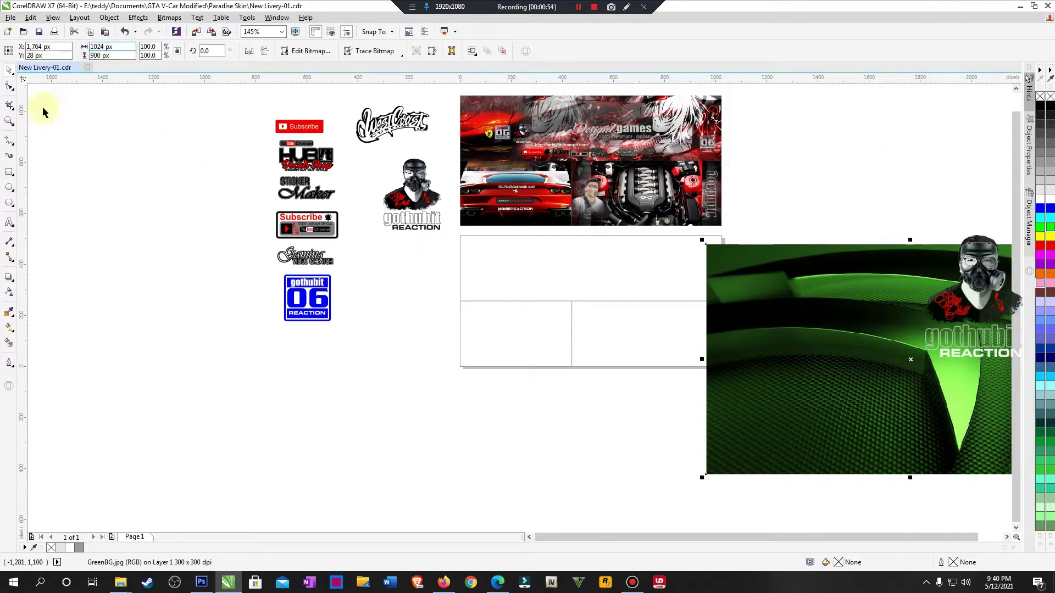
pyautogui.click(178, 52)
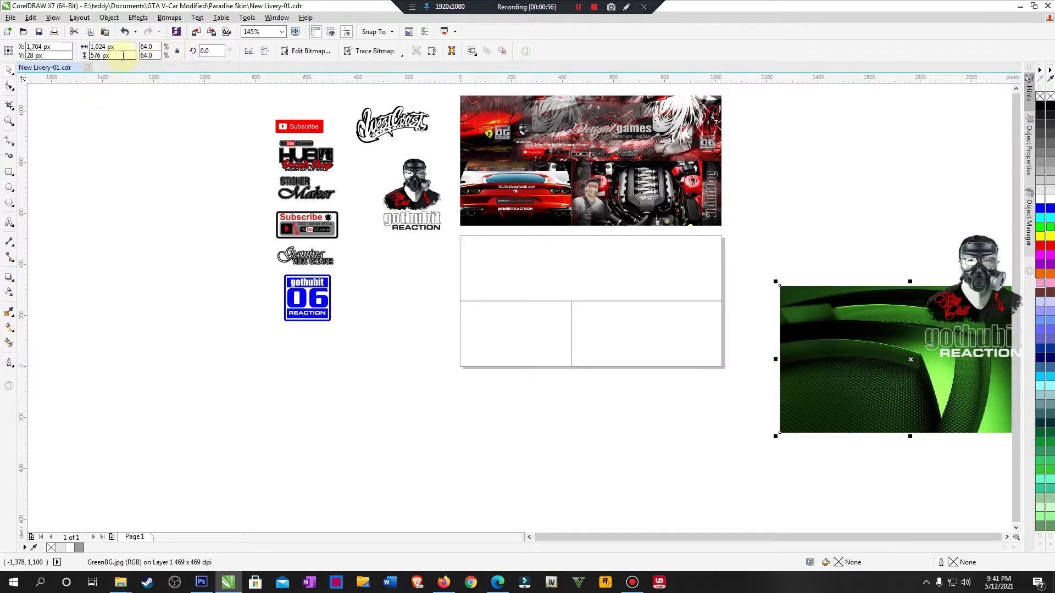
pyautogui.click(124, 56)
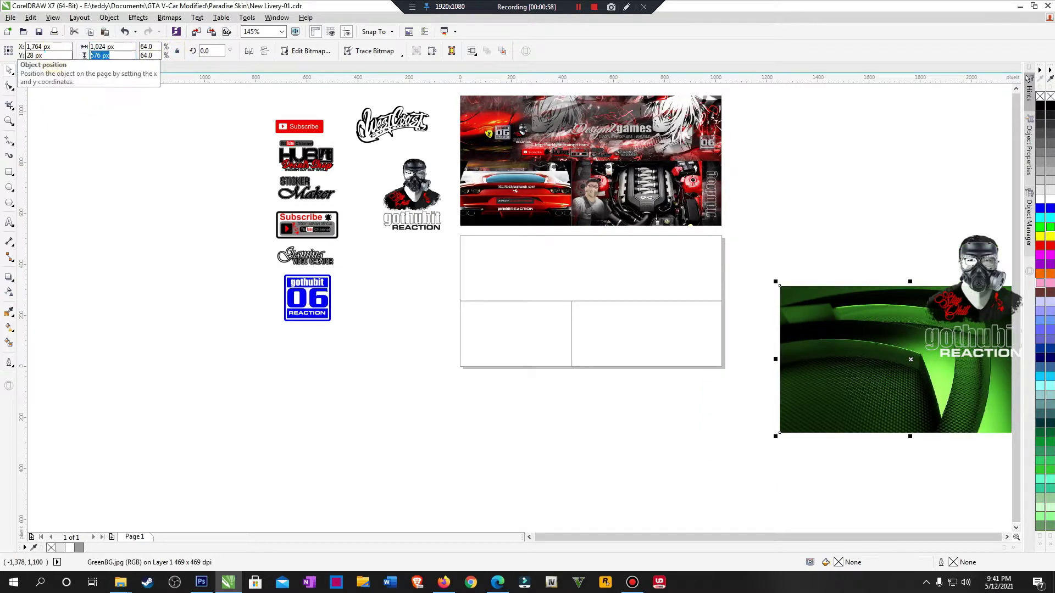
pyautogui.write('512')
pyautogui.press('Return')
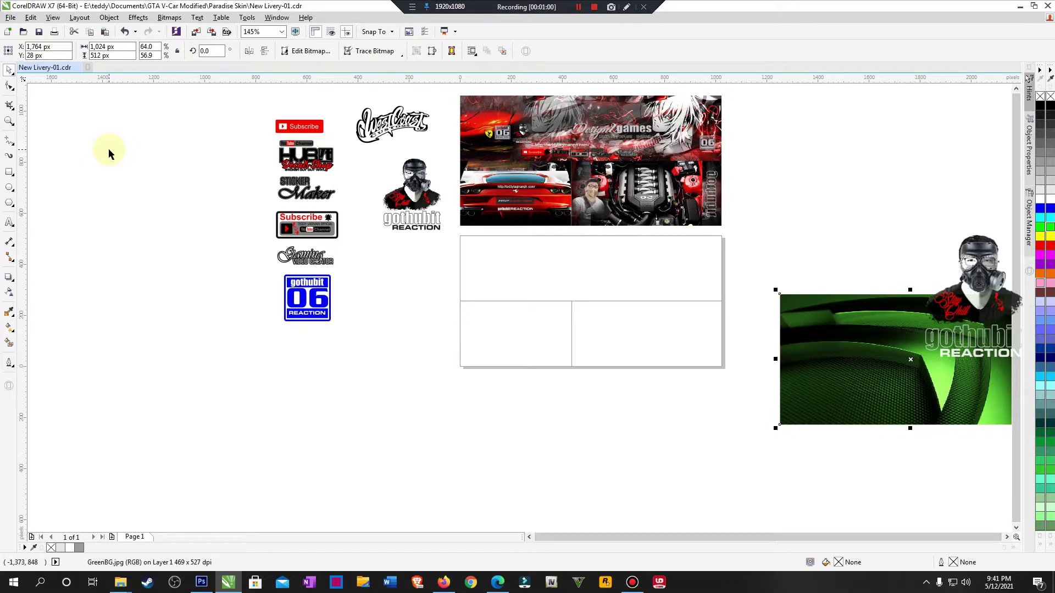
pyautogui.press('p')
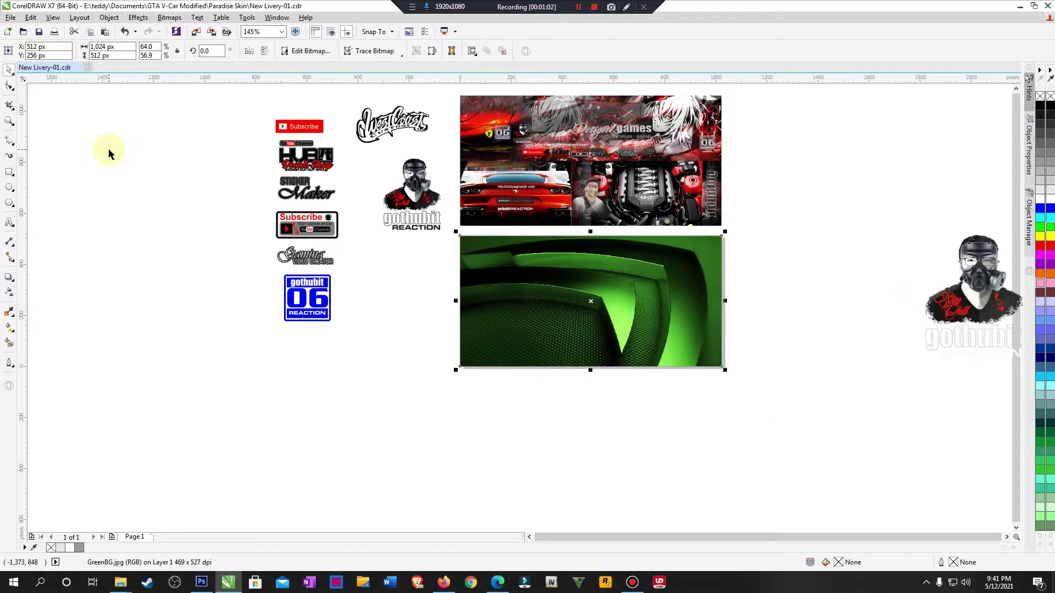
pyautogui.click(860, 348)
pyautogui.press('F4')
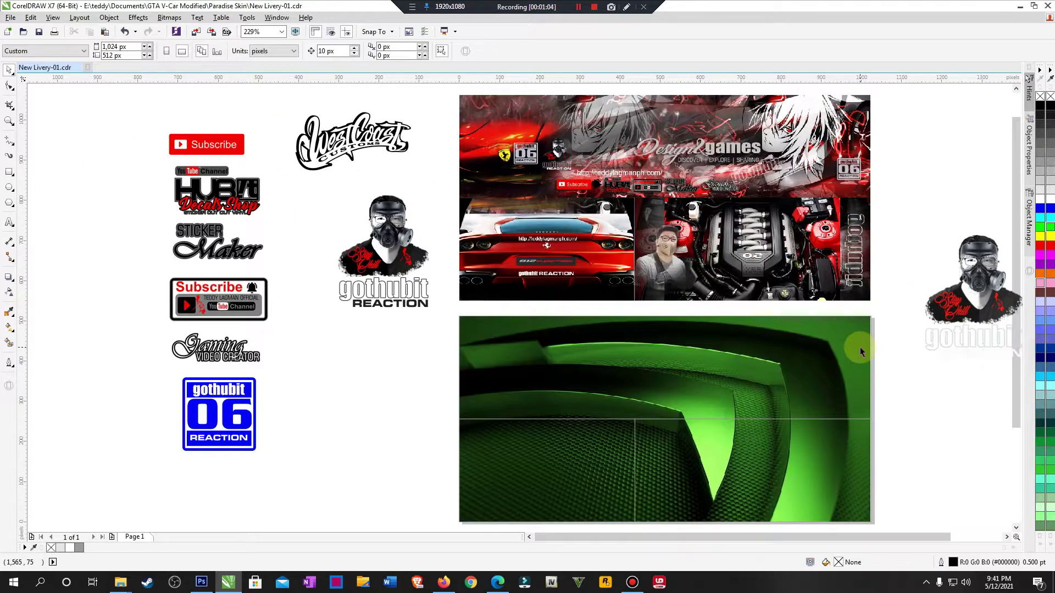
# Step: Examine how the template's division lines split the green background compared with the finished red livery
pyautogui.press('z')
pyautogui.scroll(-2, 707, 249)
pyautogui.moveTo(614, 187); pyautogui.dragTo(917, 442)
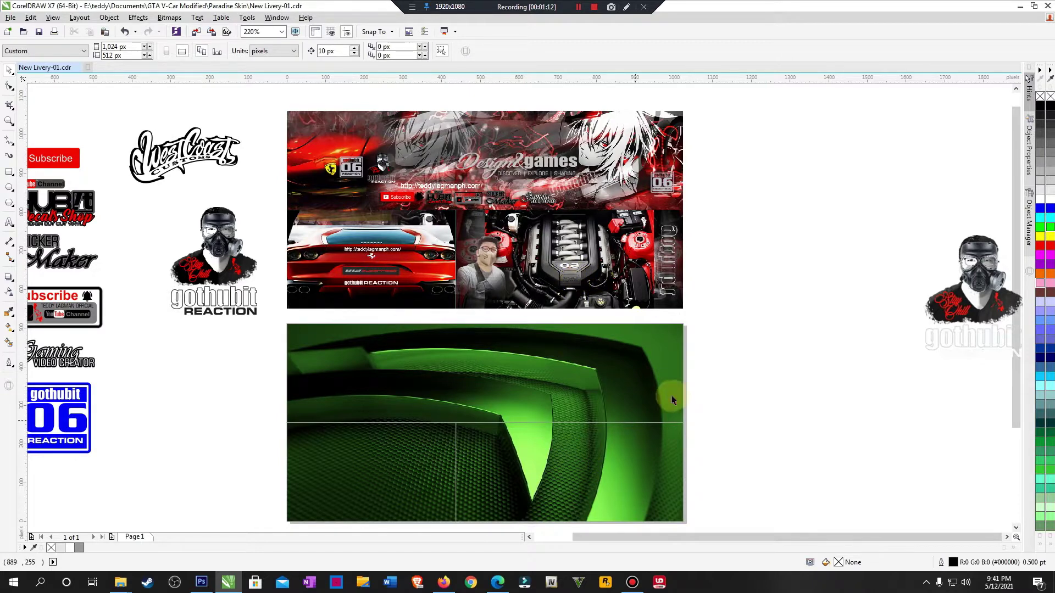
pyautogui.moveTo(271, 318); pyautogui.dragTo(760, 536)
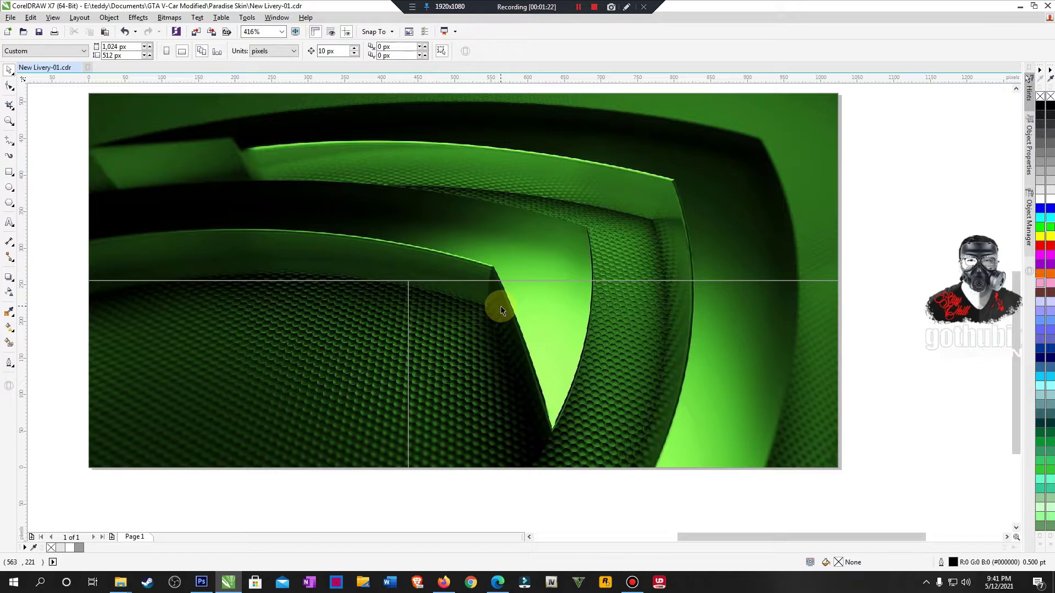
pyautogui.scroll(-3, 366, 228)
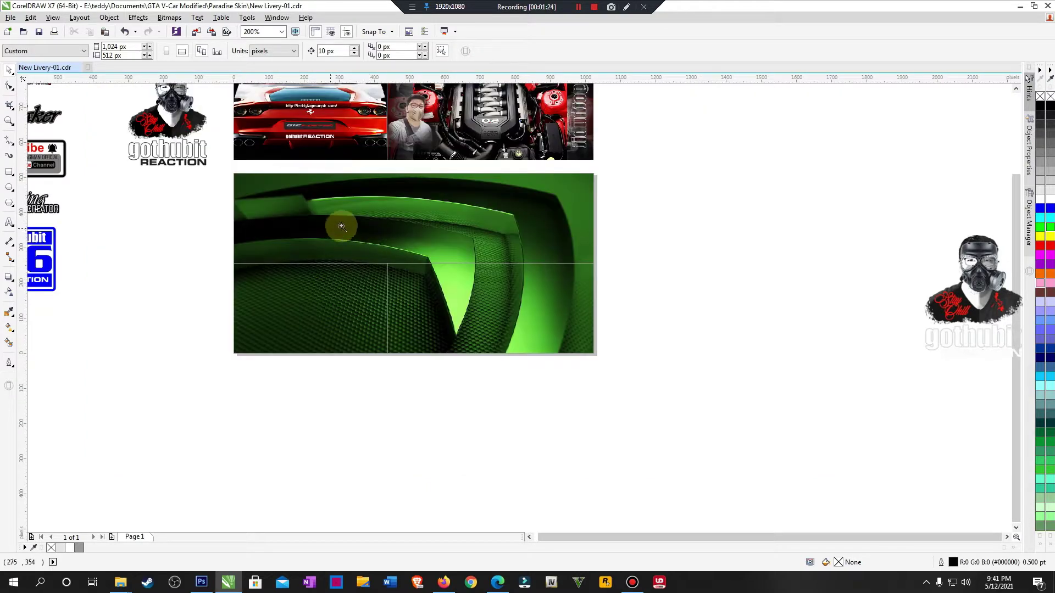
pyautogui.moveTo(212, 165); pyautogui.dragTo(774, 393)
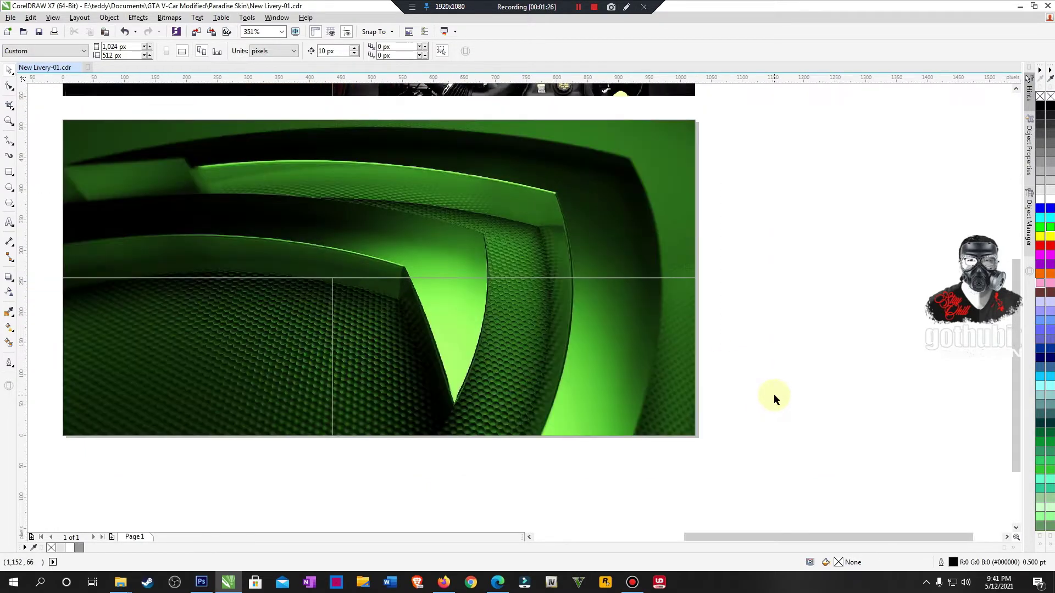
pyautogui.scroll(-2, 365, 186)
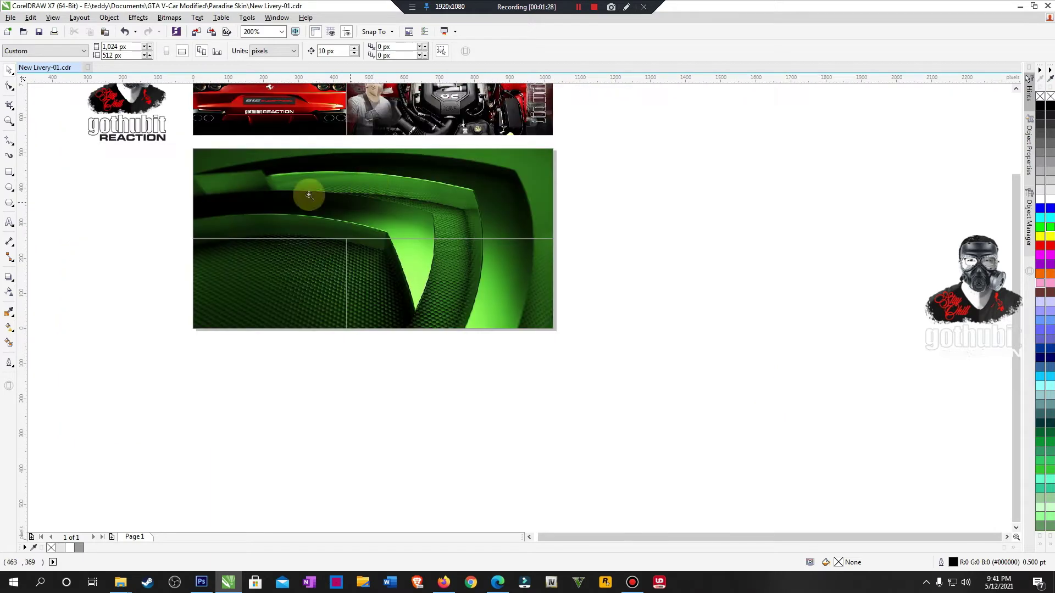
pyautogui.moveTo(172, 139); pyautogui.dragTo(795, 398)
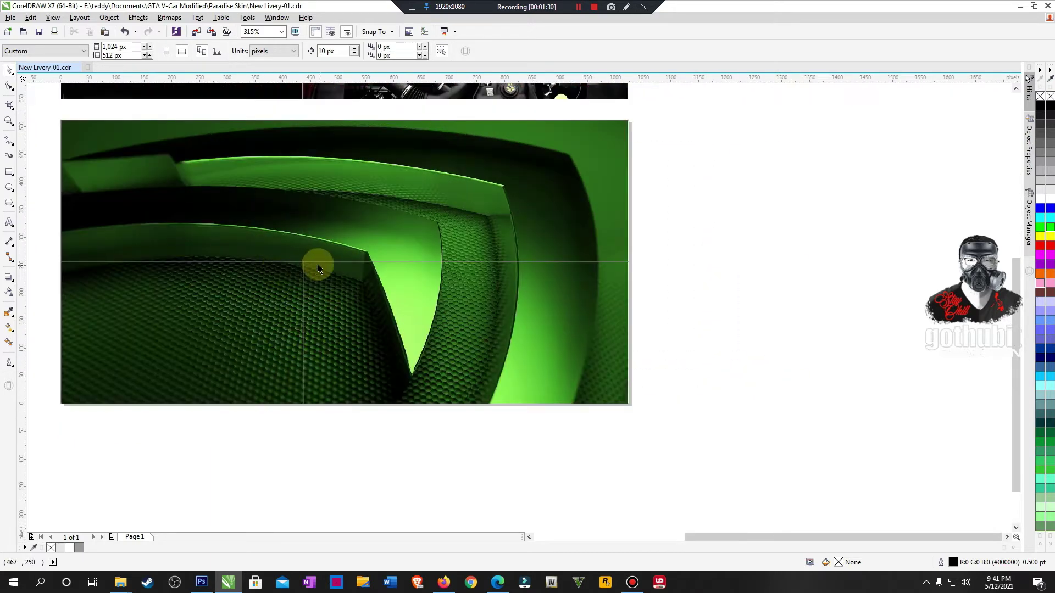
# Step: Unlock the template's frame-line group and intersect it with the green background image
pyautogui.moveTo(51, 107); pyautogui.dragTo(651, 424)
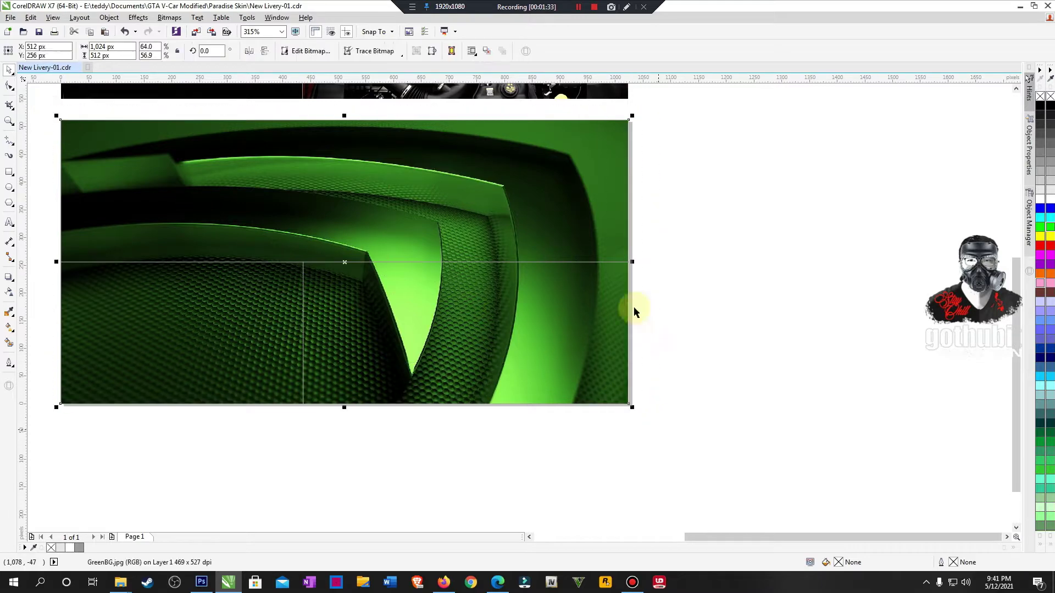
pyautogui.rightClick(618, 262)
pyautogui.click(661, 269)
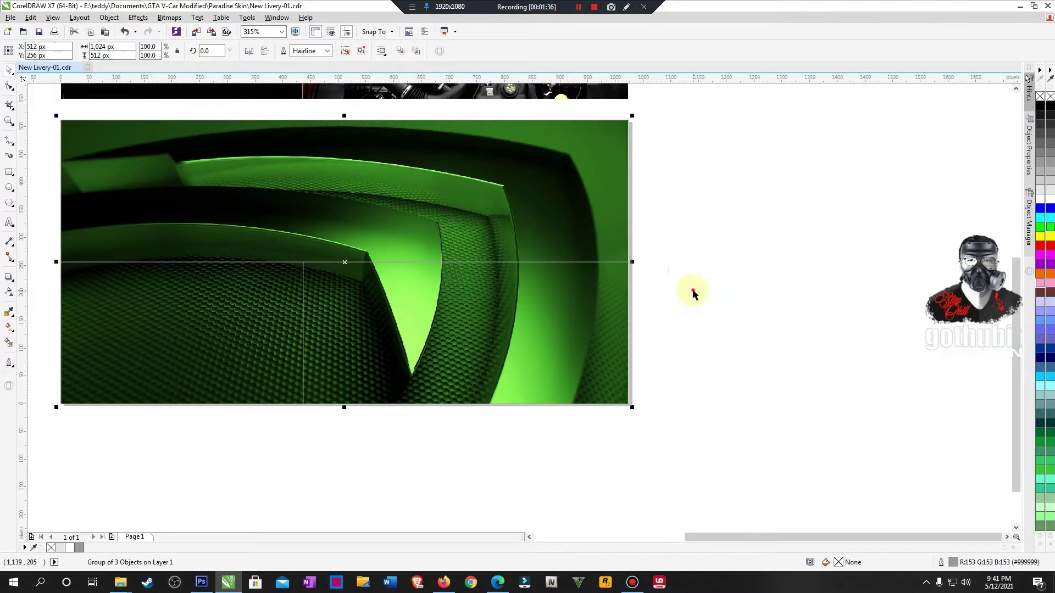
pyautogui.moveTo(49, 114); pyautogui.dragTo(720, 451)
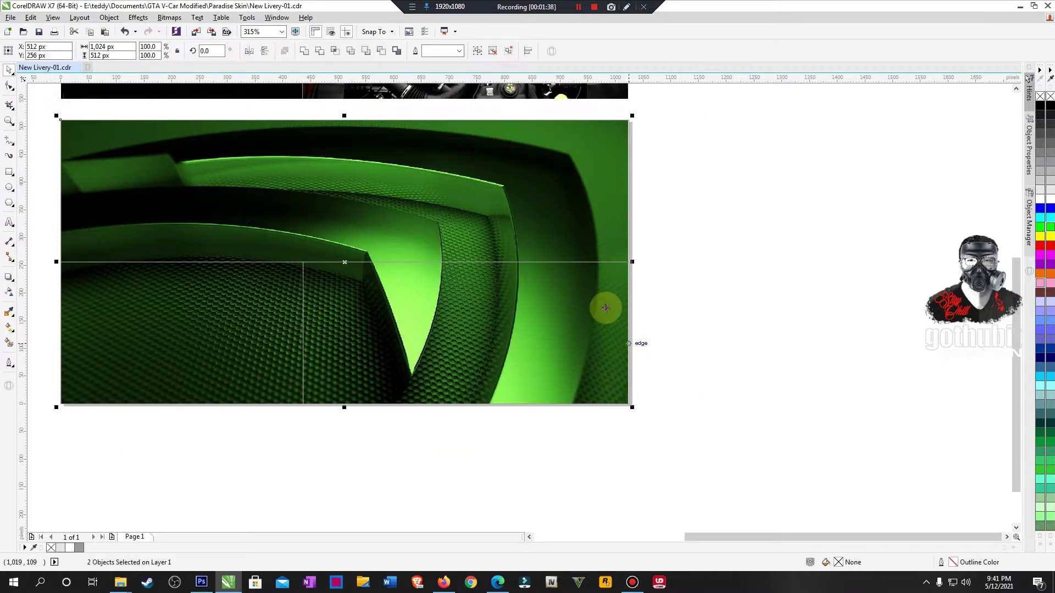
pyautogui.click(334, 51)
pyautogui.click(780, 230)
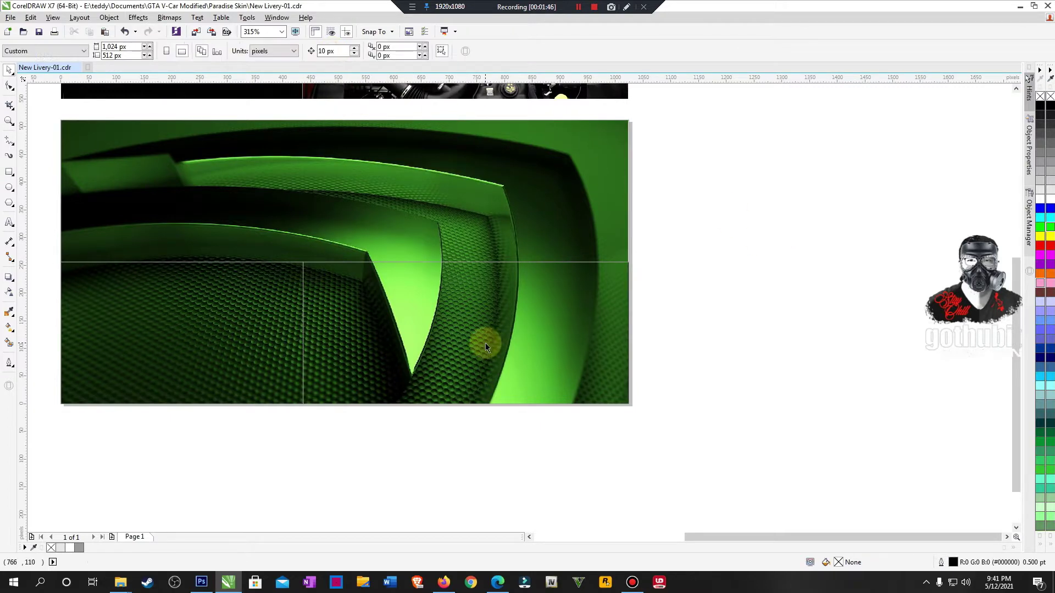
# Step: Cut the frame-line group from page 1, paste it onto a newly added page 2, and return to page 1
pyautogui.click(302, 266)
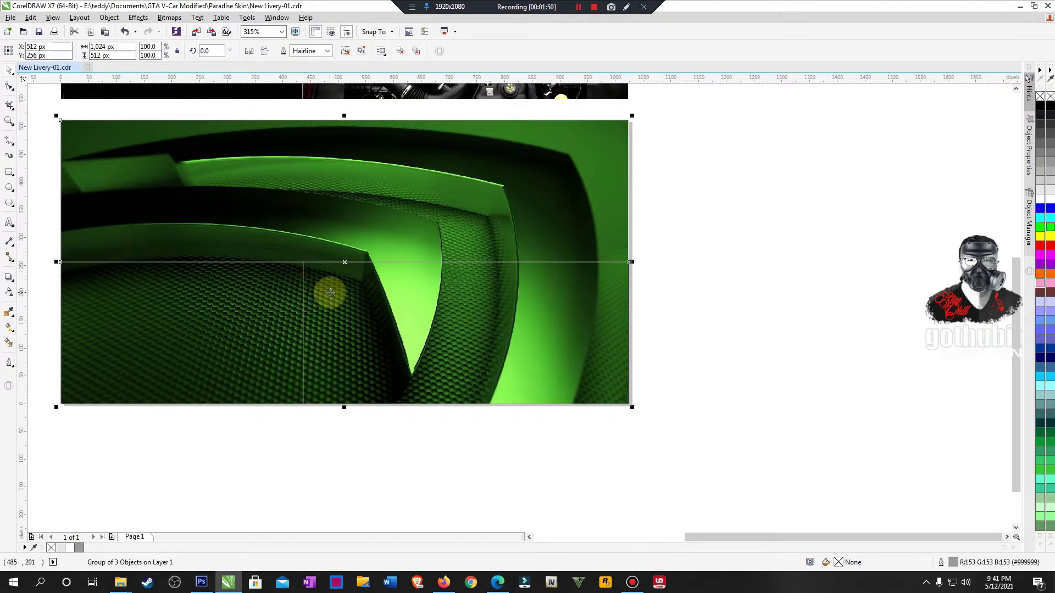
pyautogui.click(218, 456)
pyautogui.click(112, 537)
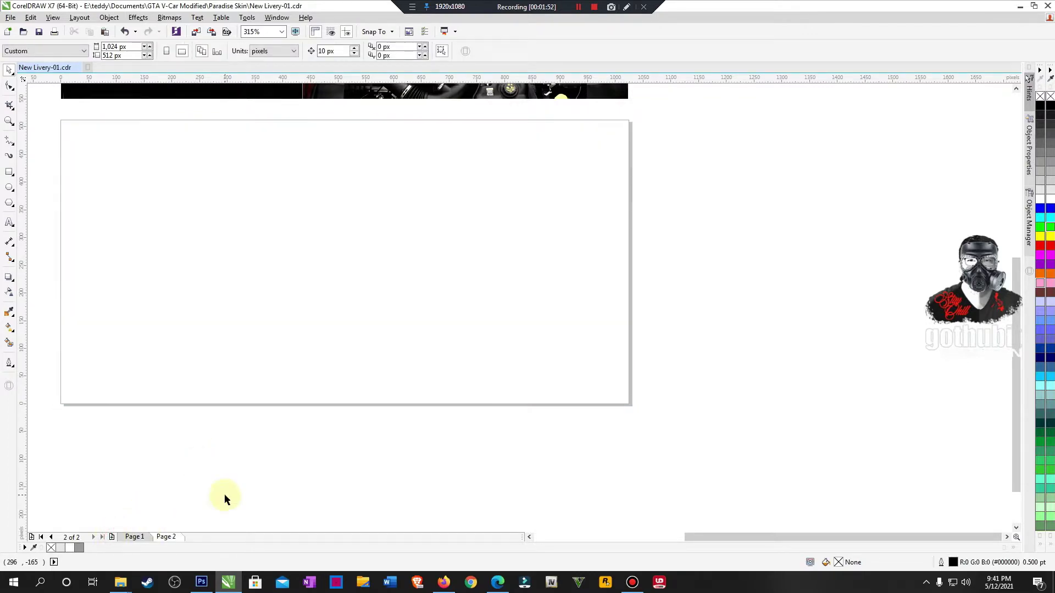
pyautogui.hotkey('ctrl', 'v')
pyautogui.click(259, 492)
pyautogui.click(146, 536)
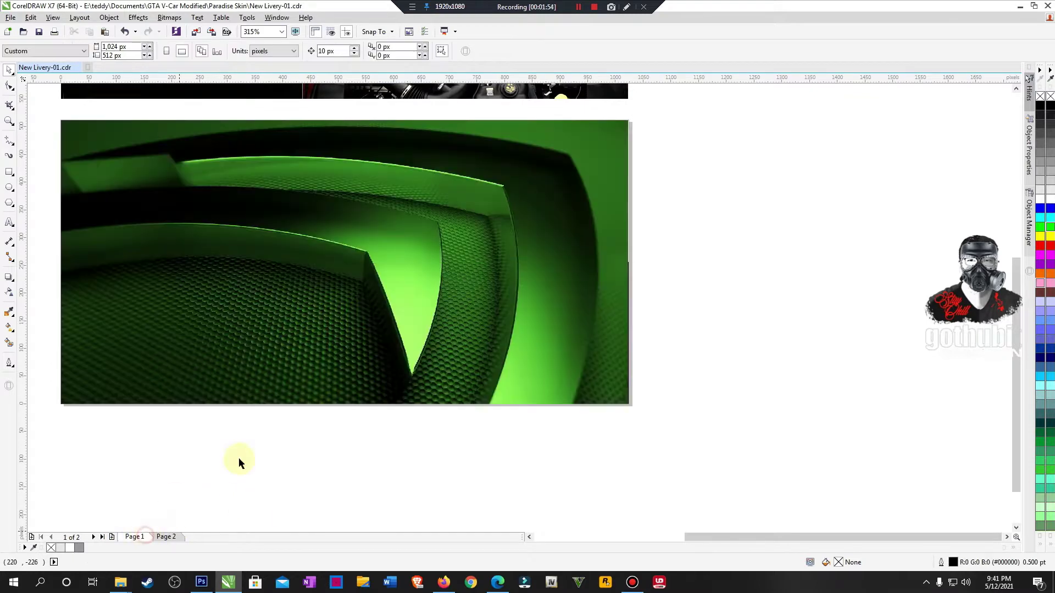
# Step: Ungroup the intersected green background into its separate template panels
pyautogui.click(323, 319)
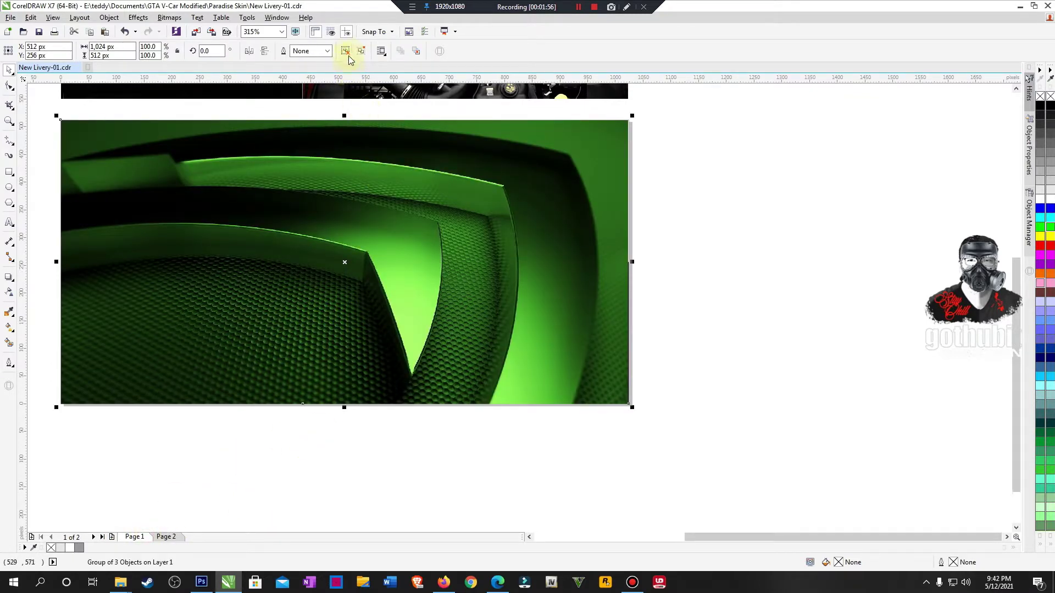
pyautogui.click(729, 211)
pyautogui.click(545, 343)
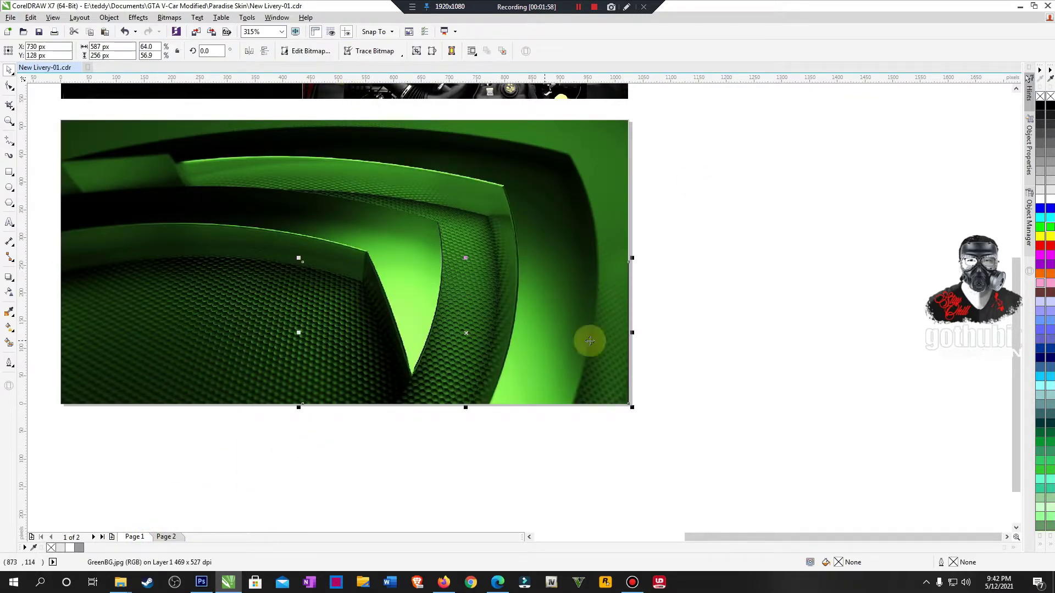
pyautogui.click(756, 337)
# Step: Mirror the wide upper panel of the green background vertically
pyautogui.click(396, 167)
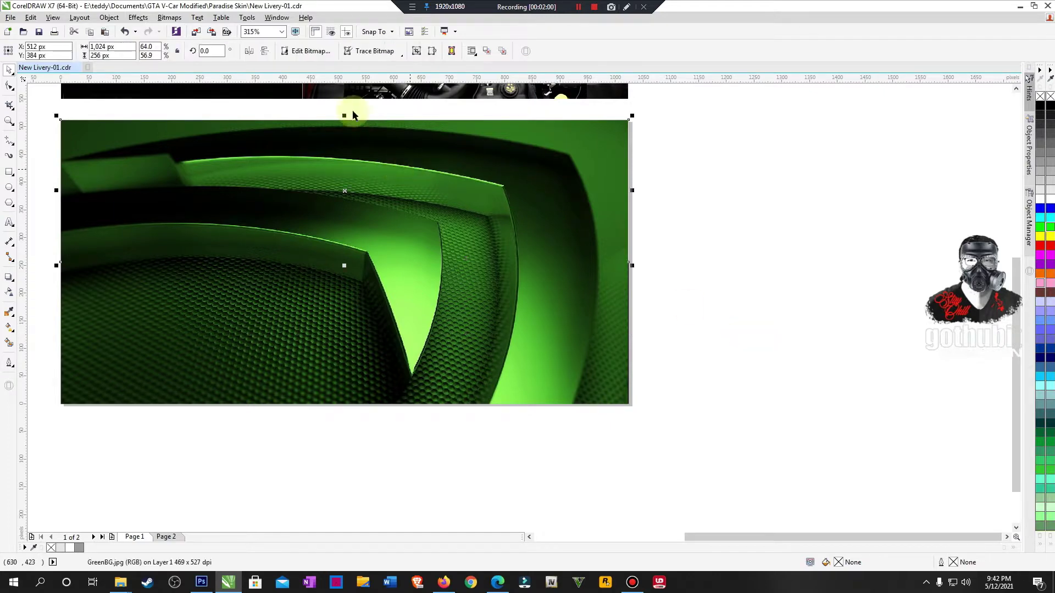
pyautogui.click(263, 53)
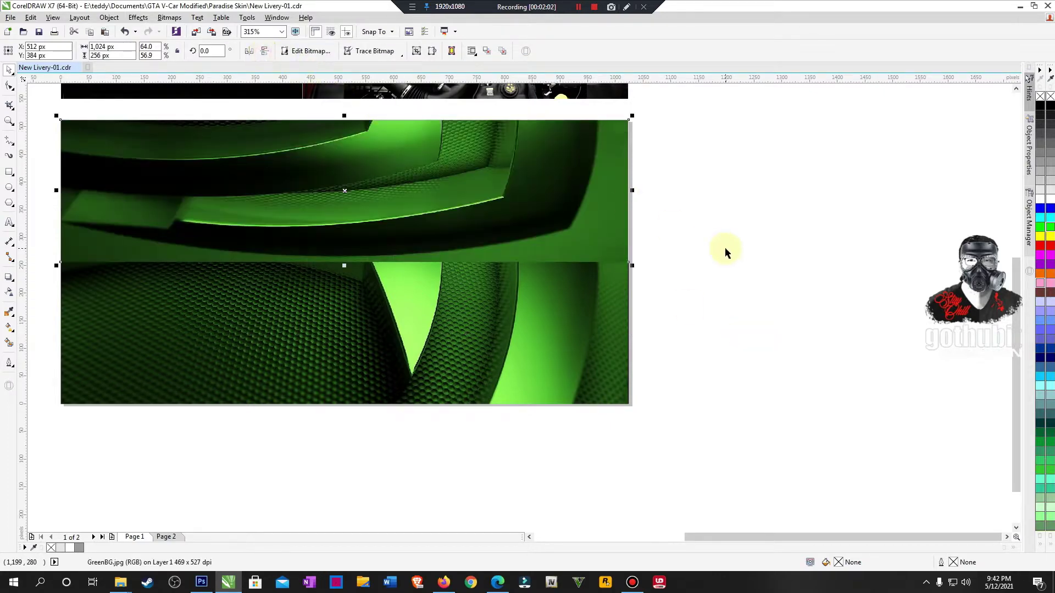
pyautogui.scroll(-1, 724, 246)
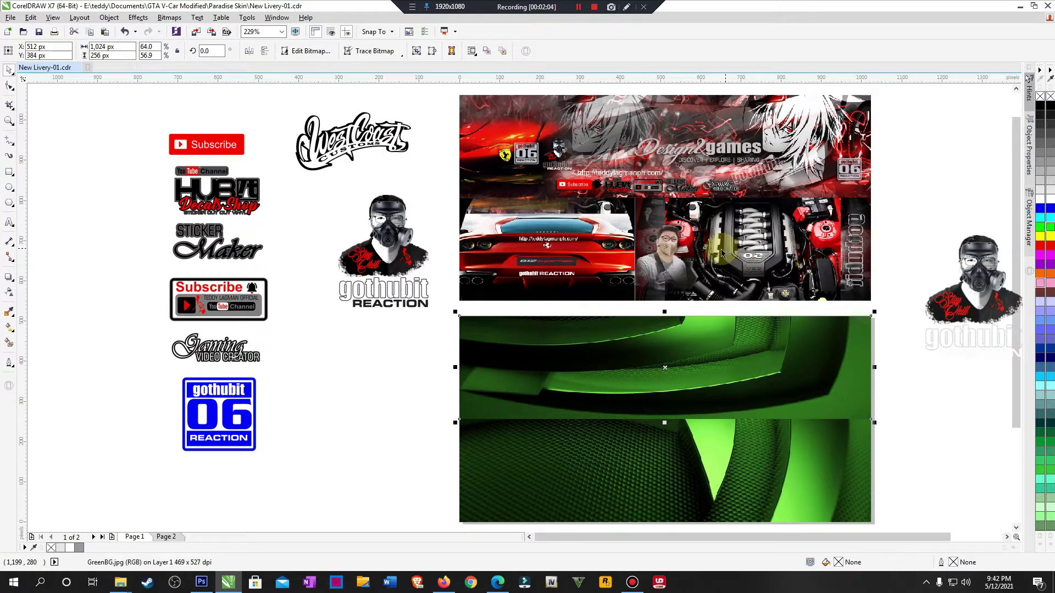
pyautogui.scroll(-1, 956, 534)
pyautogui.scroll(2, 956, 534)
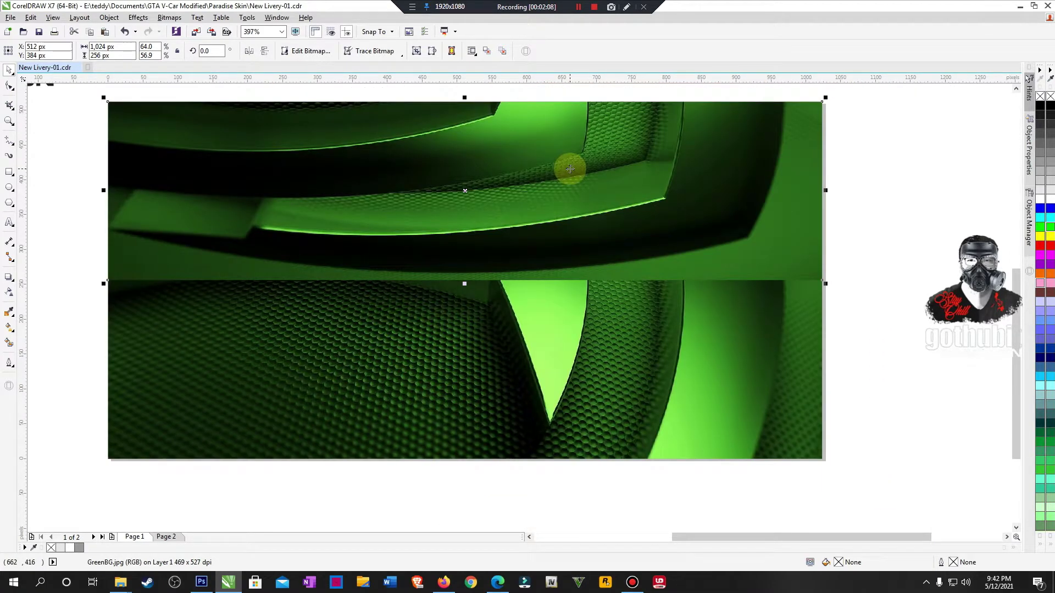
# Step: Mirror the lower-right panel of the green background horizontally
pyautogui.scroll(-2, 488, 182)
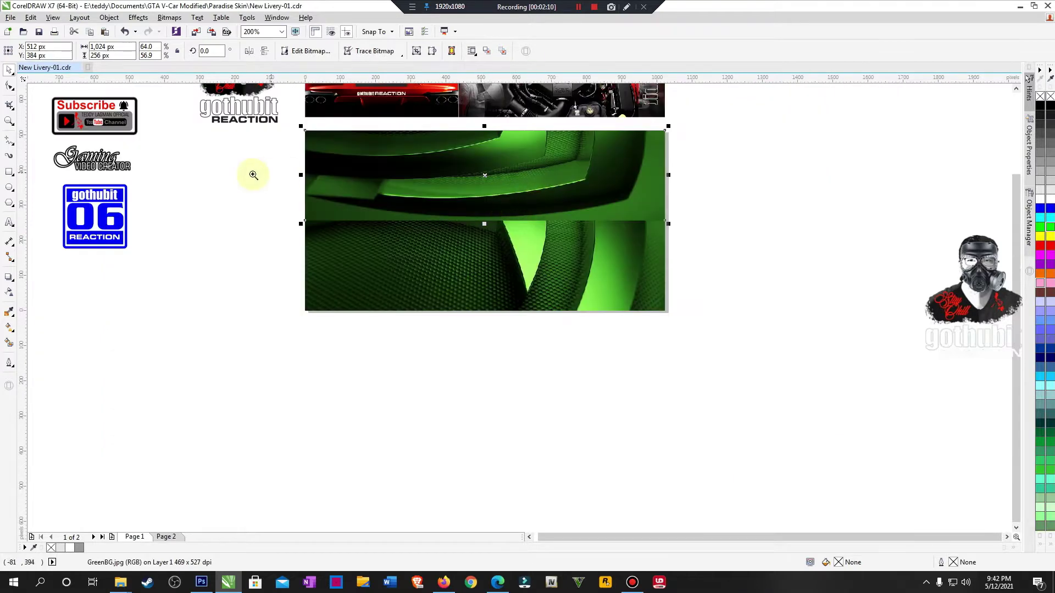
pyautogui.moveTo(259, 176); pyautogui.dragTo(799, 362)
pyautogui.click(663, 326)
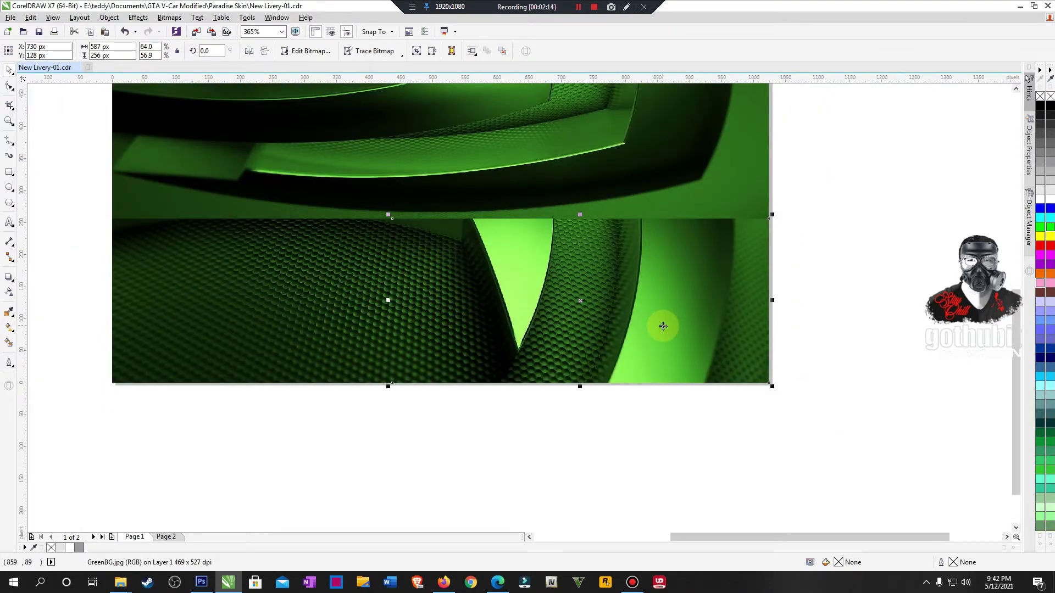
pyautogui.click(249, 52)
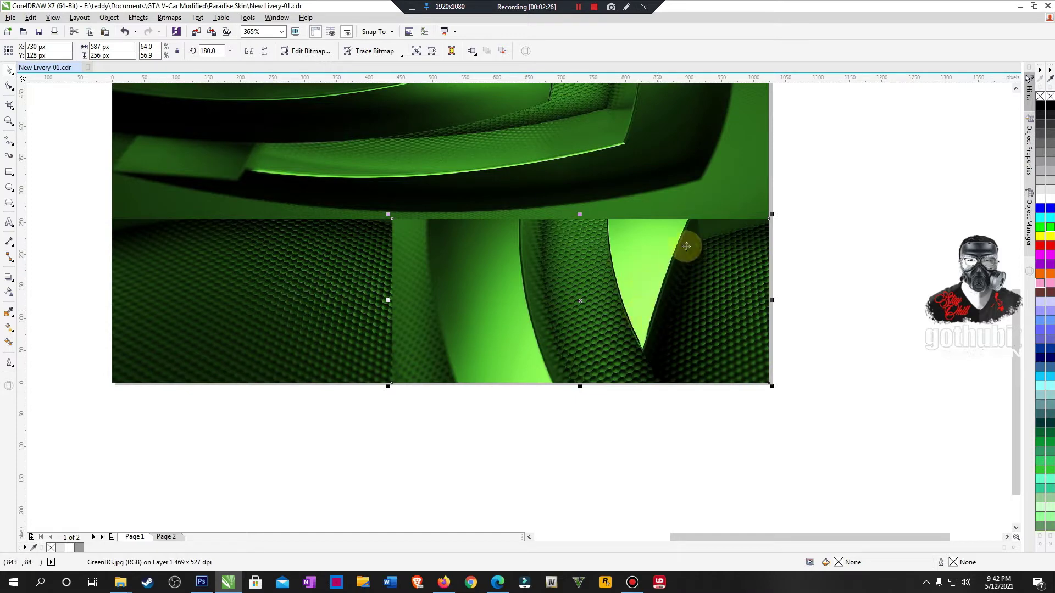
# Step: Examine the arrangement of the green panels alongside the finished red livery and the logos
pyautogui.click(269, 330)
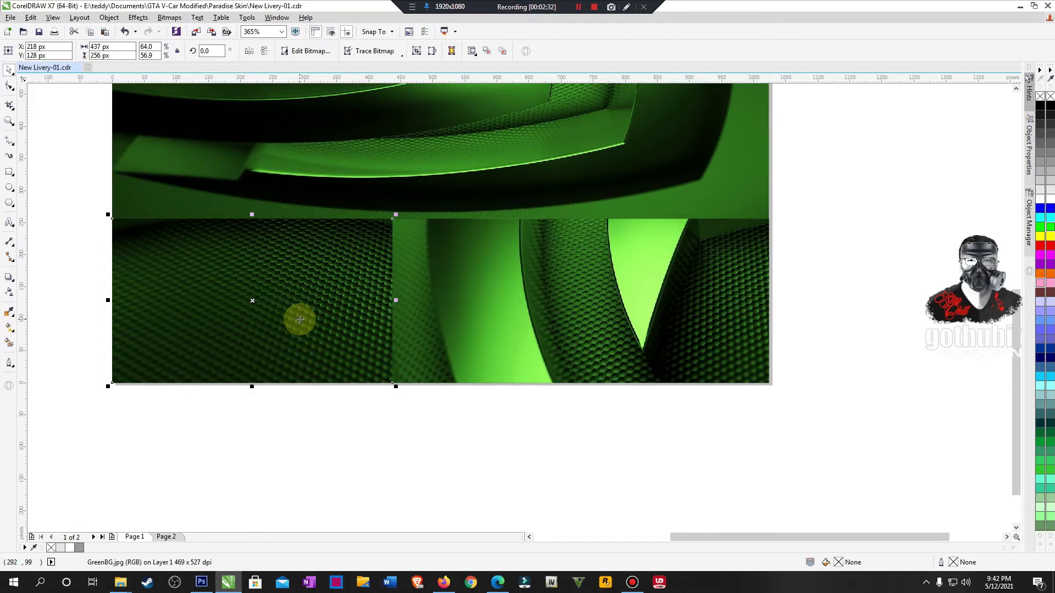
pyautogui.scroll(-2, 300, 319)
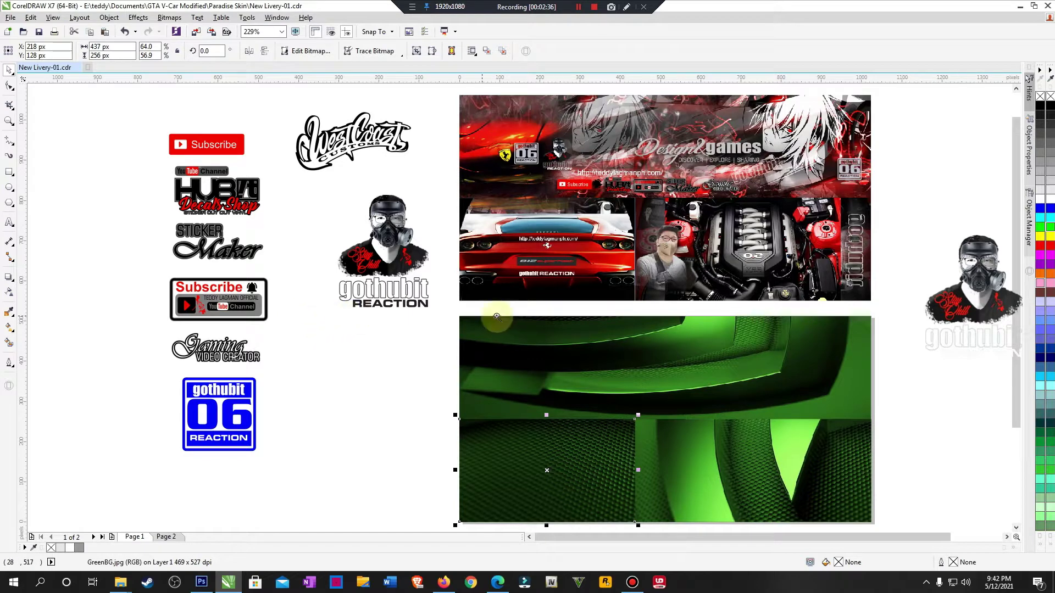
pyautogui.moveTo(435, 308); pyautogui.dragTo(957, 532)
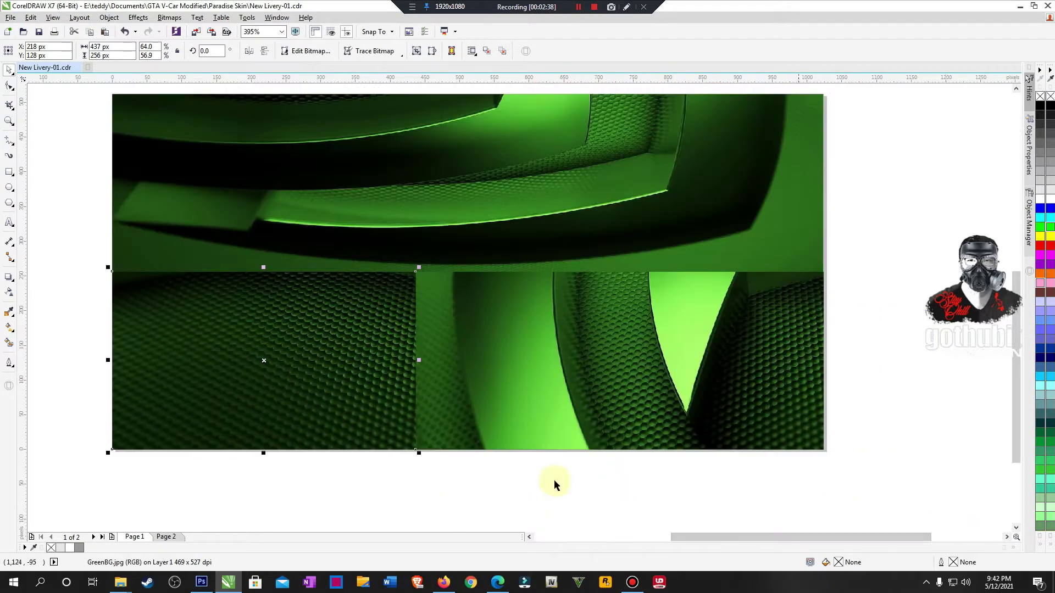
pyautogui.click(499, 493)
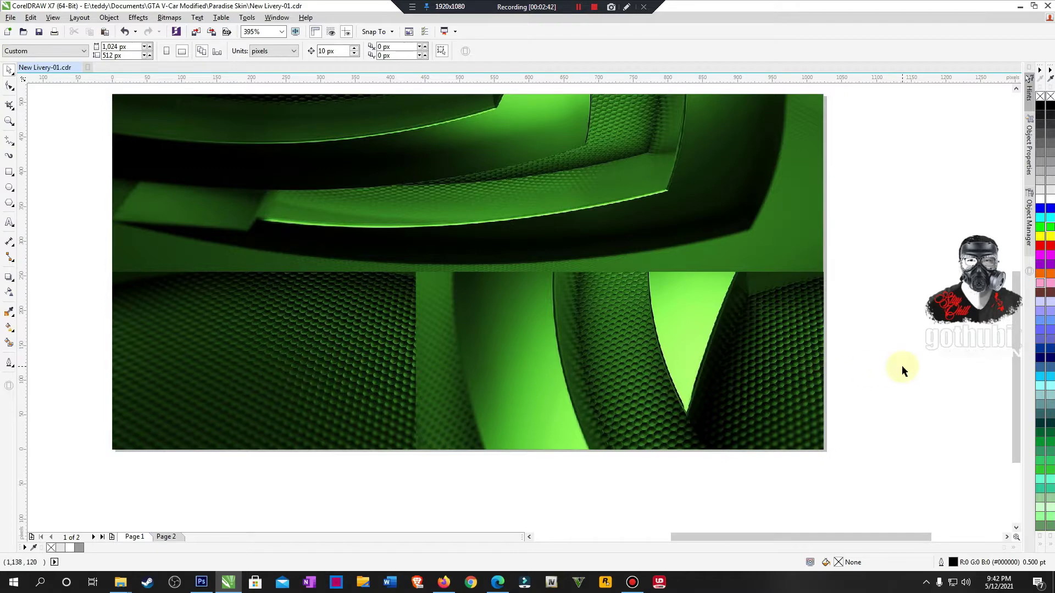
pyautogui.scroll(-2, 901, 365)
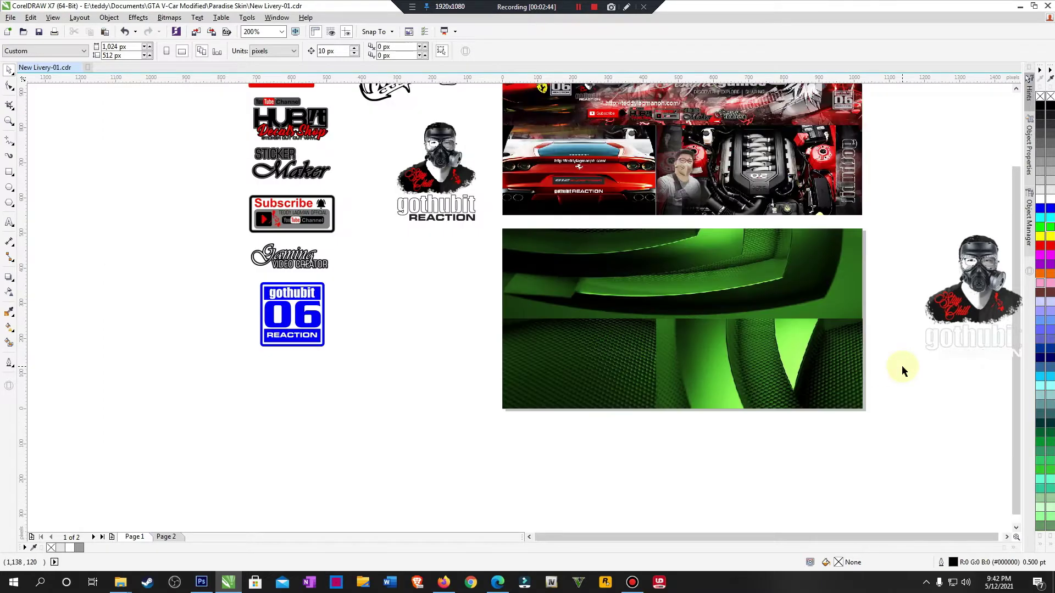
pyautogui.moveTo(488, 219); pyautogui.dragTo(968, 456)
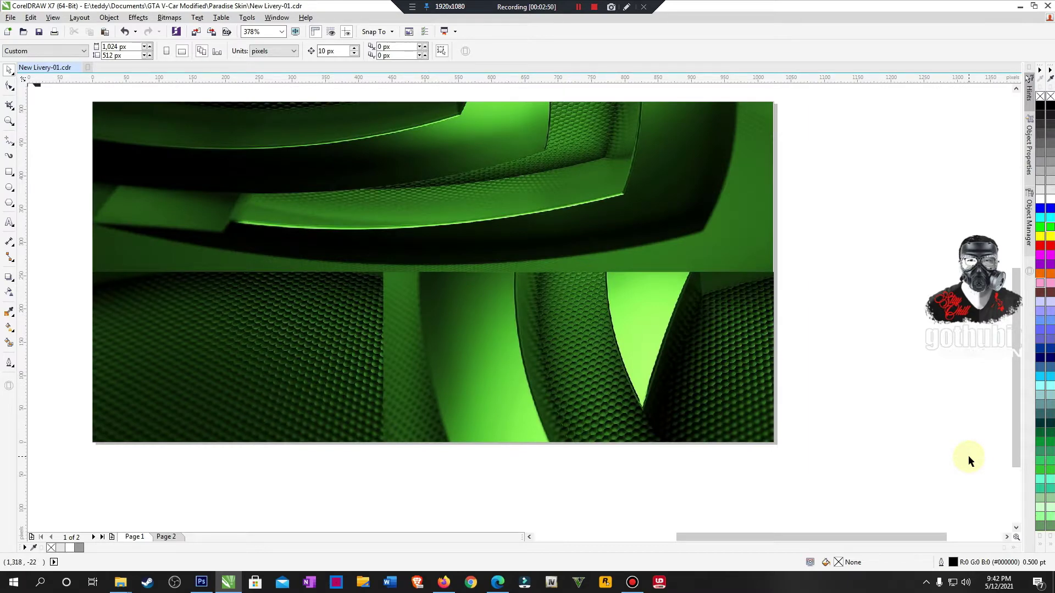
pyautogui.scroll(-4, 968, 456)
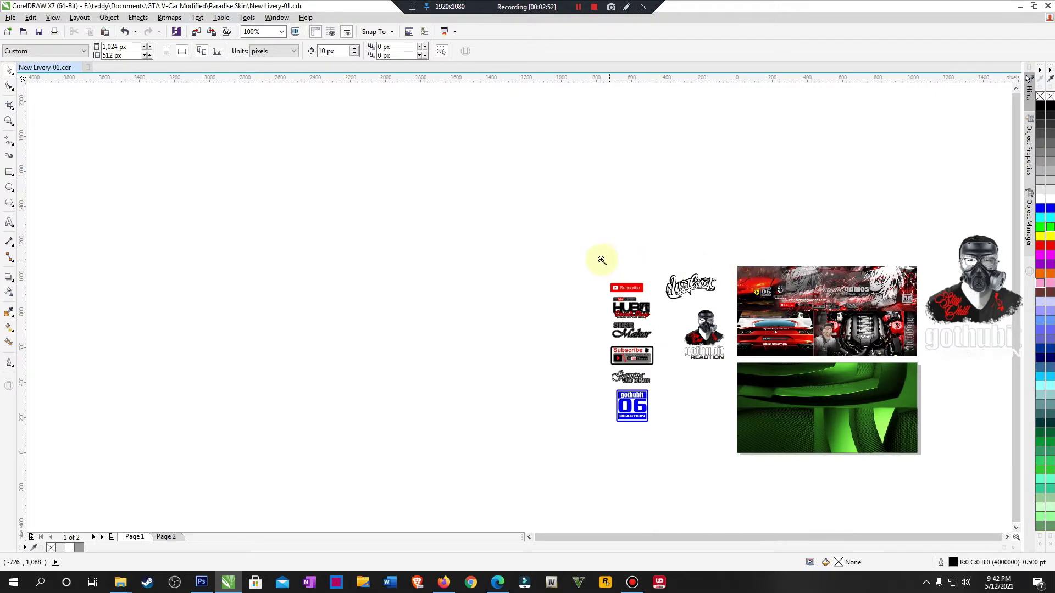
pyautogui.moveTo(601, 260); pyautogui.dragTo(924, 457)
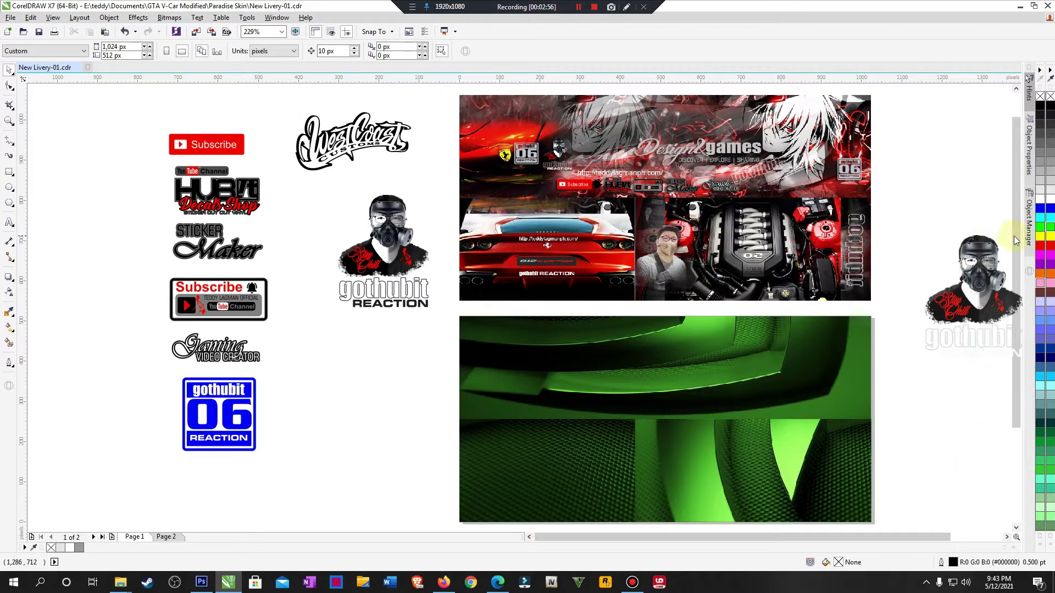
pyautogui.moveTo(1013, 237); pyautogui.dragTo(1013, 247)
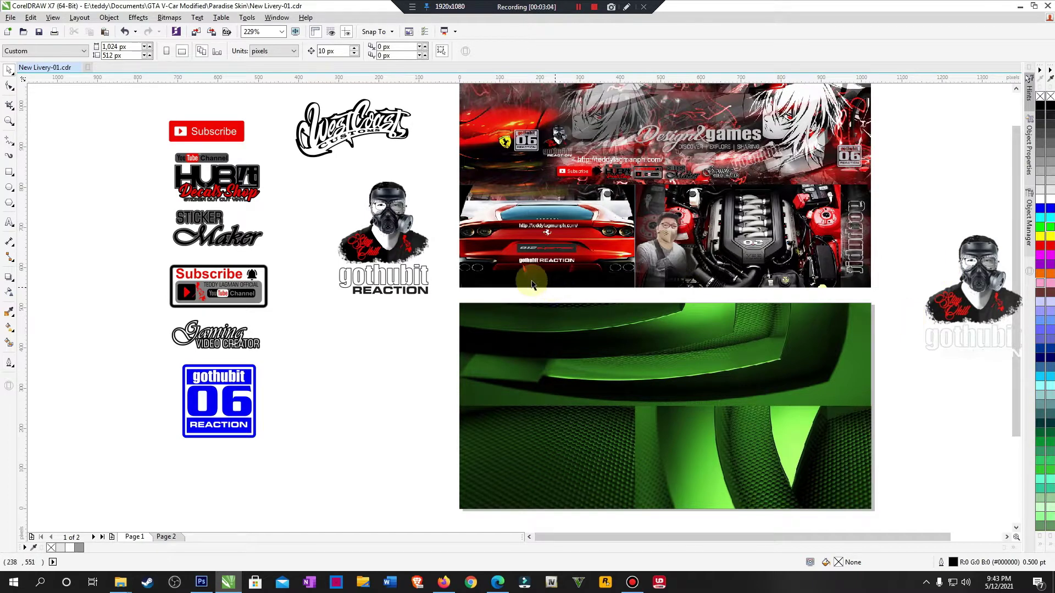
pyautogui.scroll(-2, 541, 282)
pyautogui.scroll(3, 833, 434)
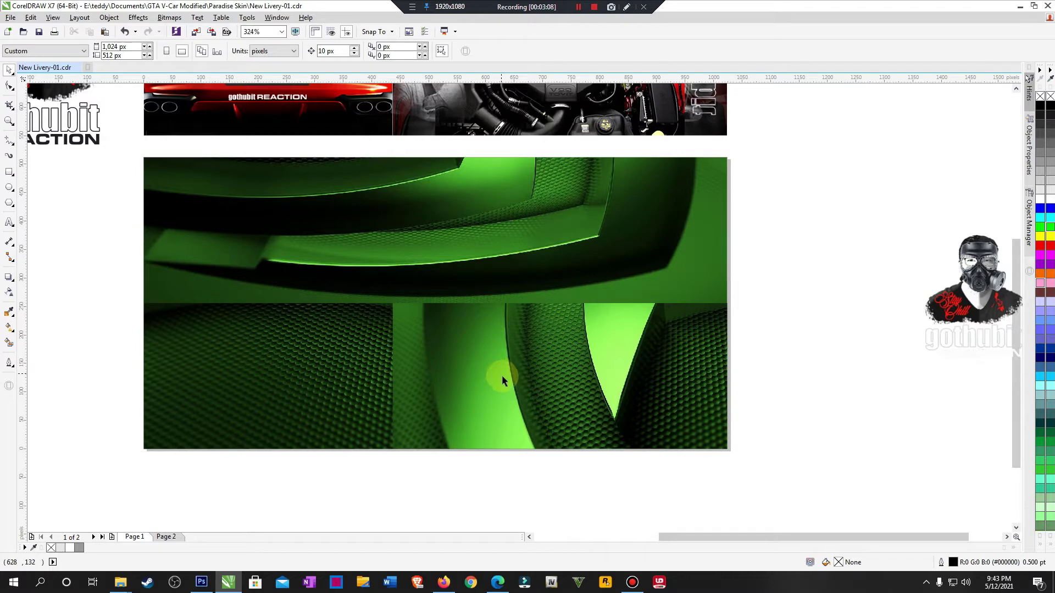
# Step: Paste the frame-line group back over the green panels on page 1 and ungroup it
pyautogui.click(251, 378)
pyautogui.click(855, 353)
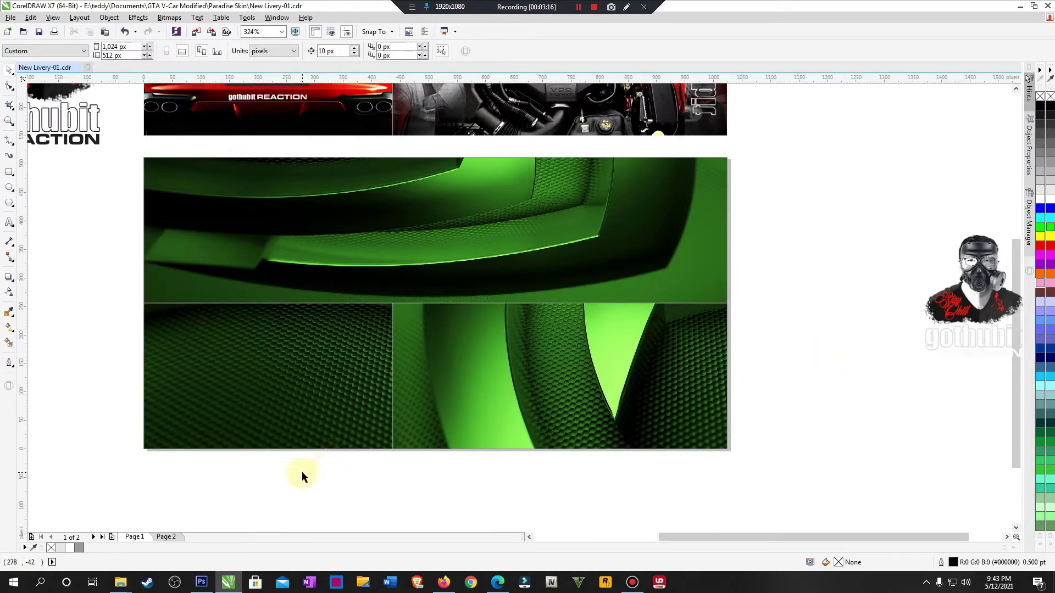
pyautogui.moveTo(111, 291); pyautogui.dragTo(446, 477)
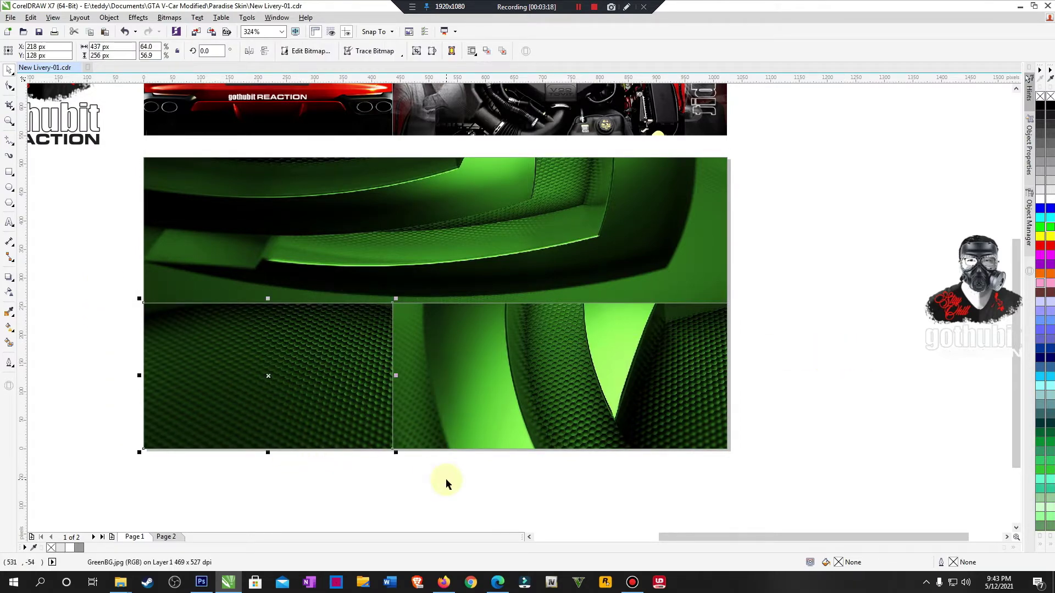
pyautogui.click(446, 483)
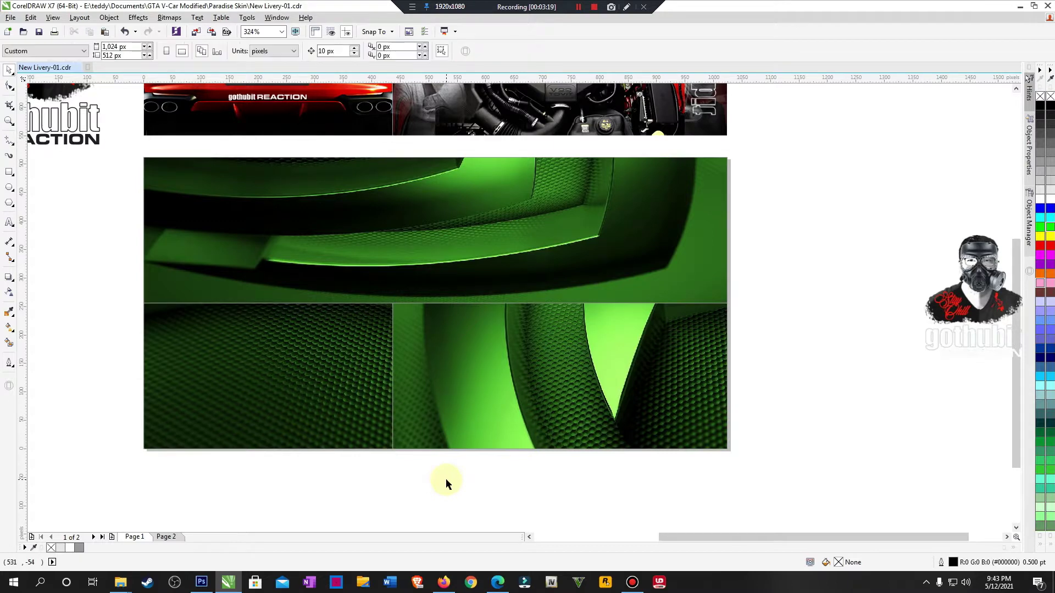
pyautogui.click(325, 408)
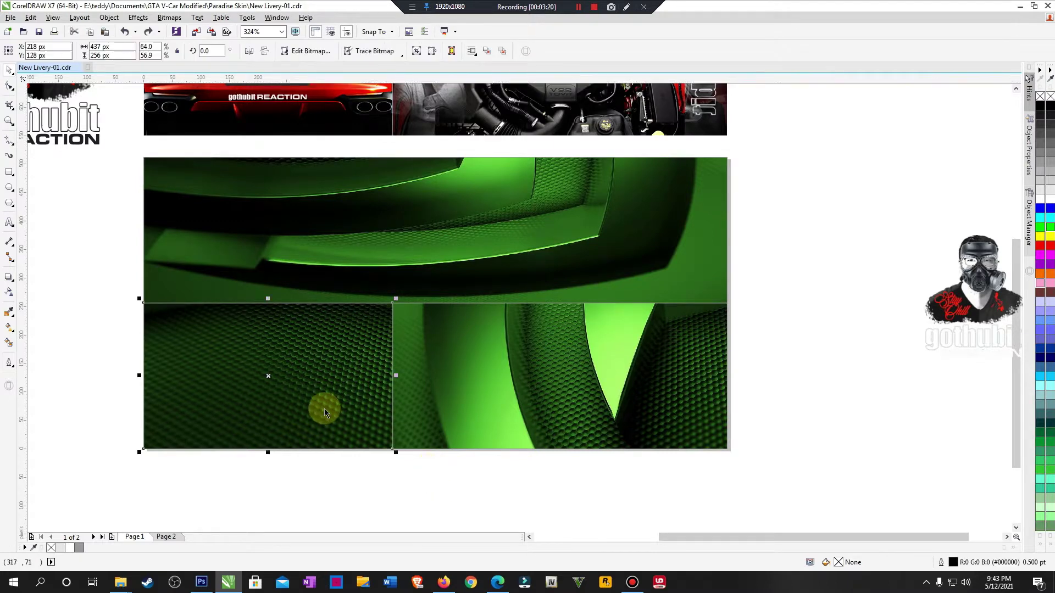
pyautogui.click(129, 325)
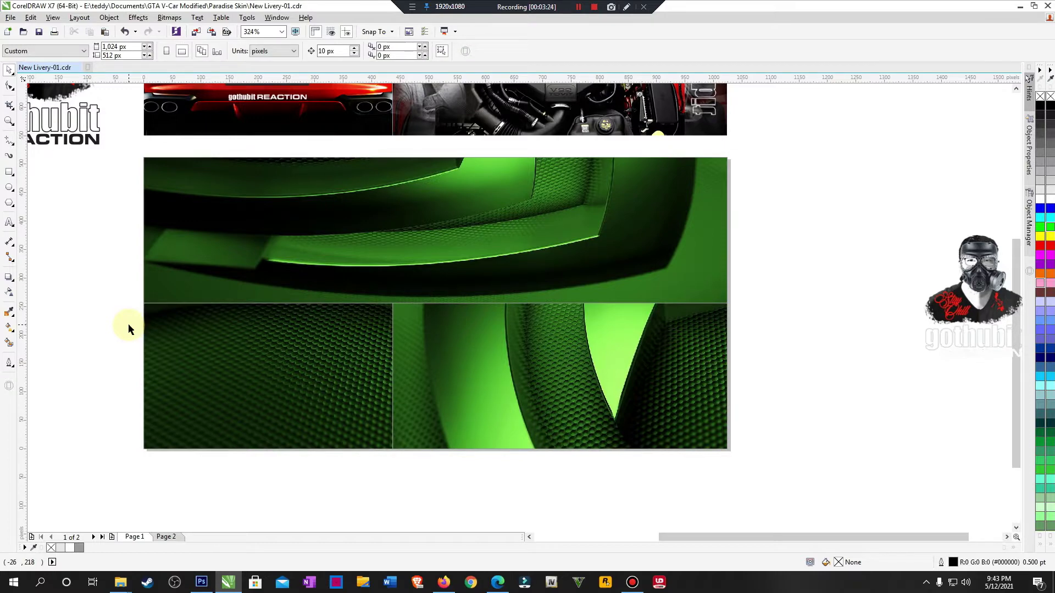
pyautogui.click(183, 344)
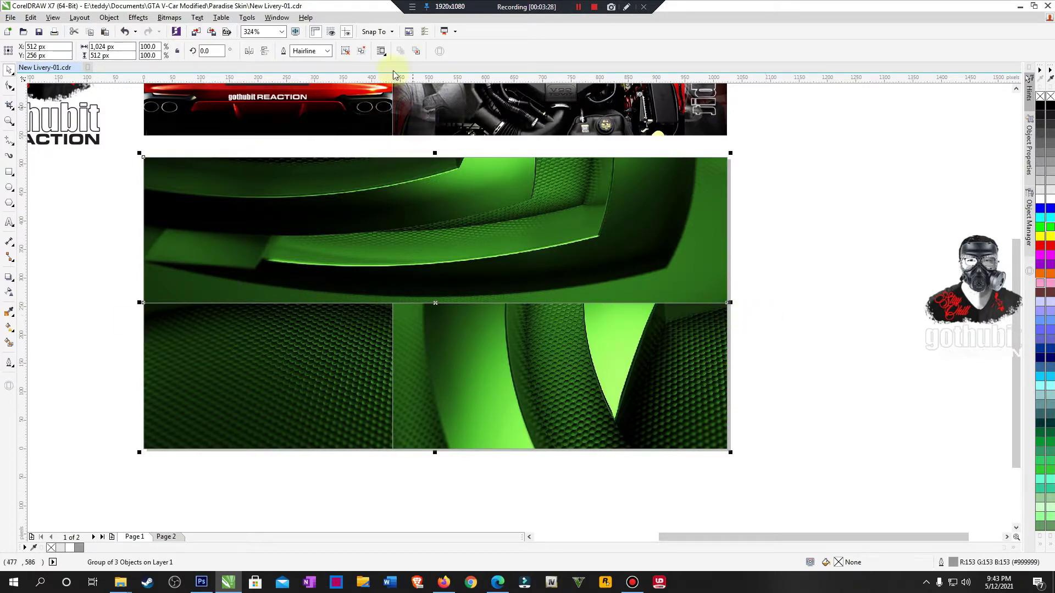
pyautogui.click(345, 50)
# Step: Delete the green background covering the lower-left panel area and undo the deletion
pyautogui.click(321, 374)
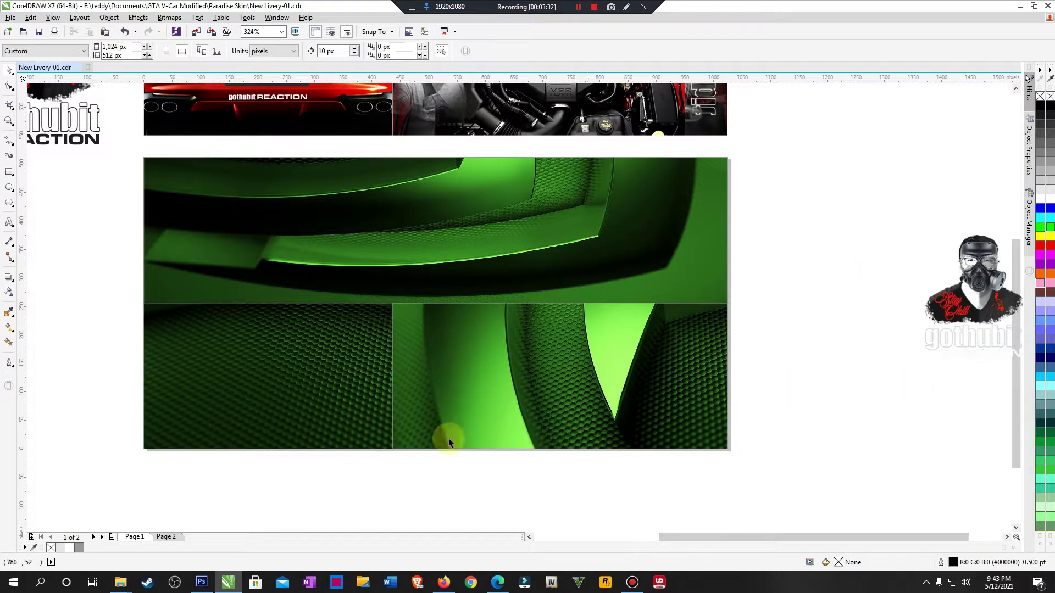
pyautogui.click(278, 374)
pyautogui.press('Delete')
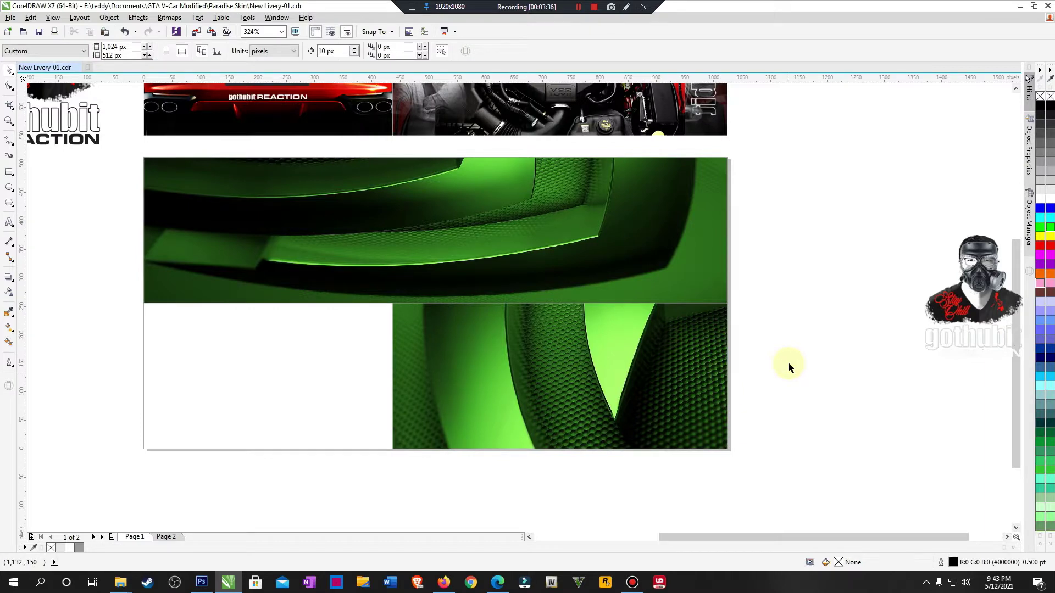
pyautogui.hotkey('ctrl', 'z')
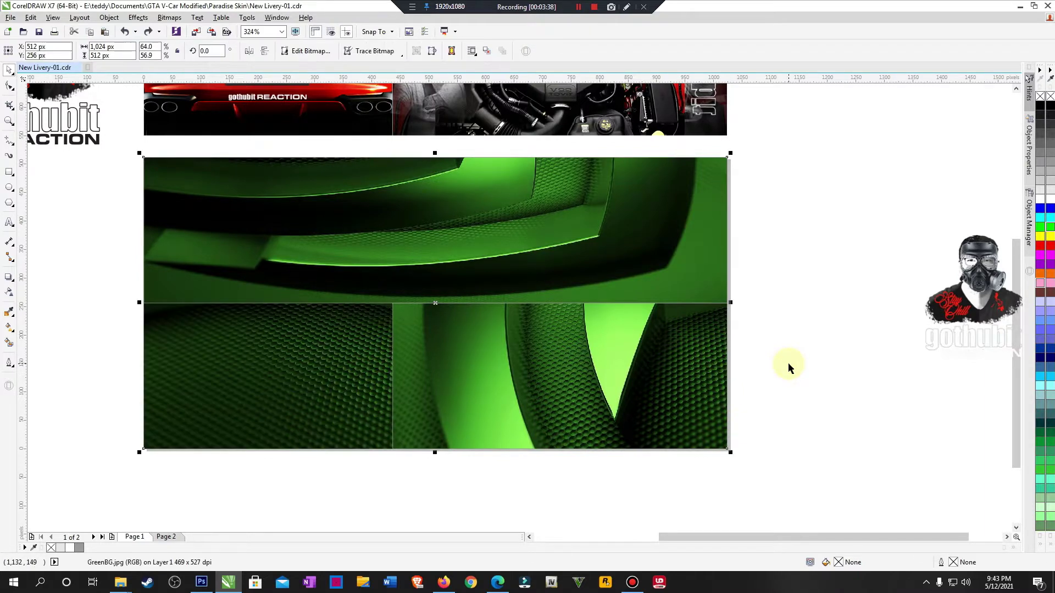
# Step: Check which green background object lies under the frame lines in the lower-left panel area
pyautogui.scroll(-4, 478, 301)
pyautogui.press('z')
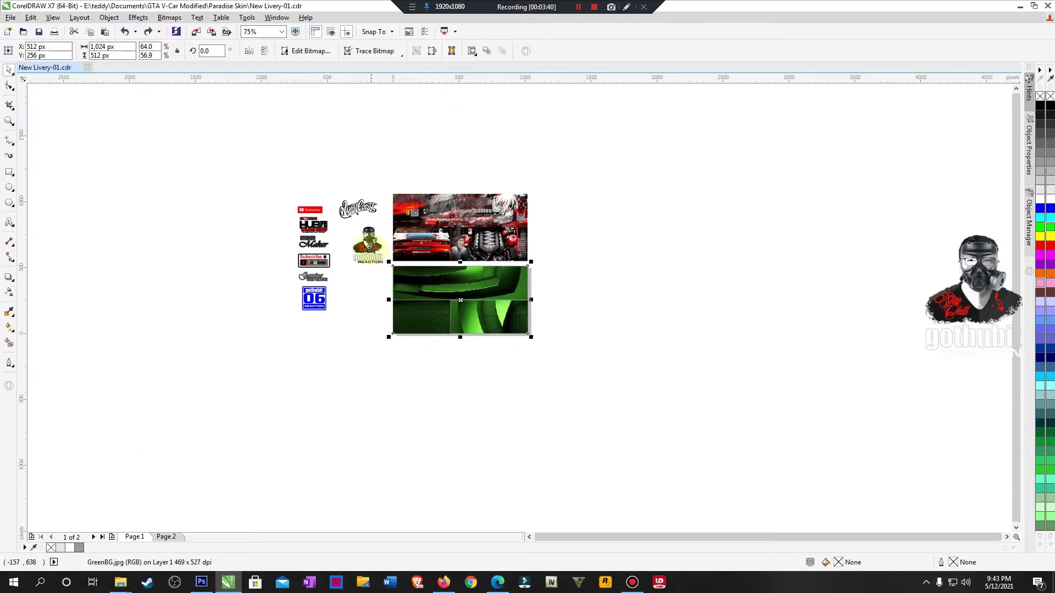
pyautogui.moveTo(370, 248); pyautogui.dragTo(647, 366)
pyautogui.click(381, 414)
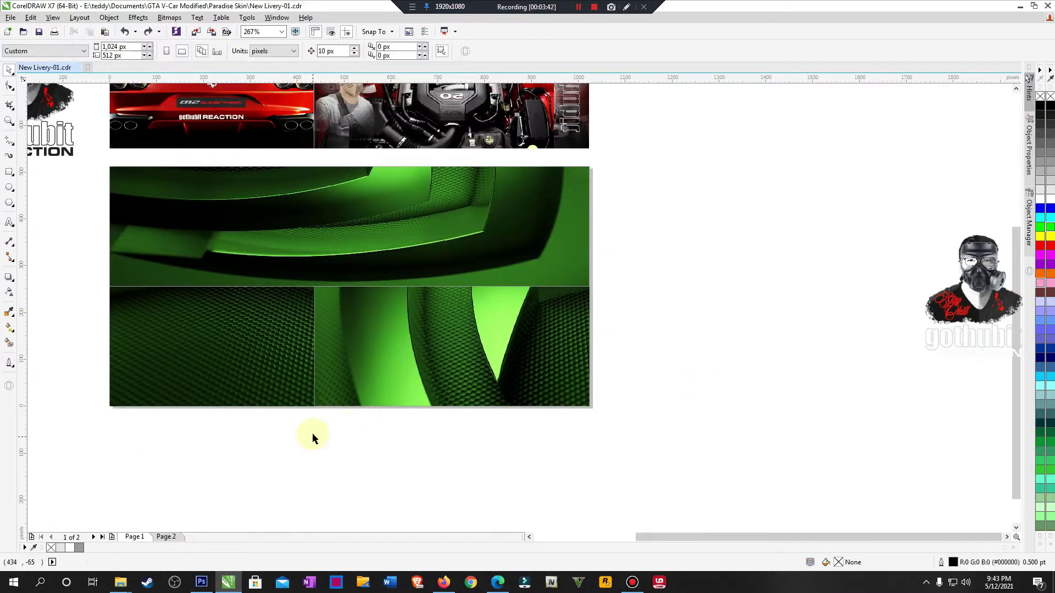
pyautogui.scroll(-2, 311, 434)
pyautogui.scroll(3, 372, 396)
pyautogui.click(219, 335)
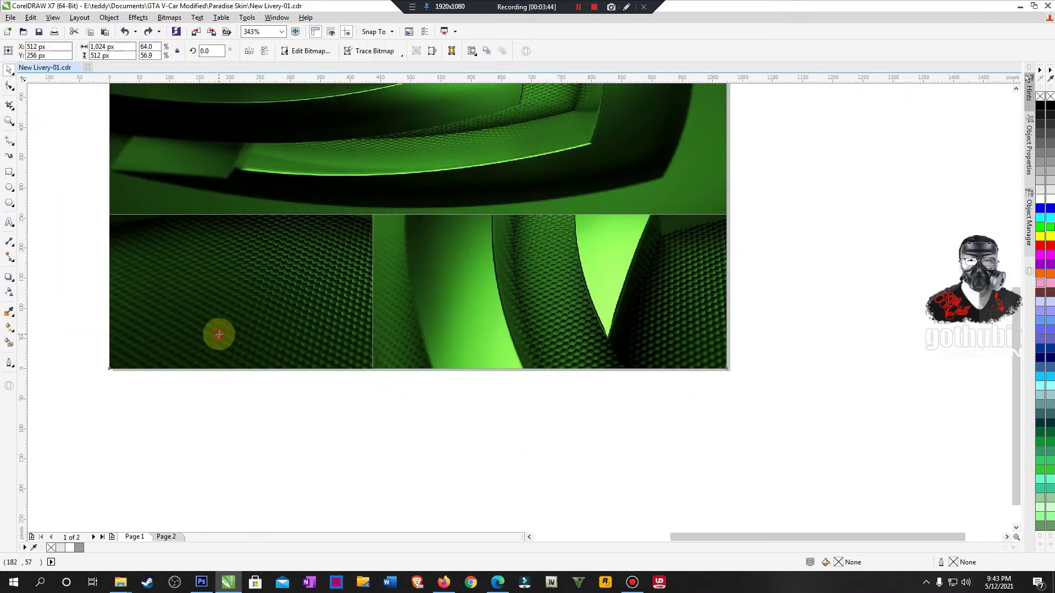
pyautogui.click(421, 453)
# Step: Delete the ungrouped frame lines lying over the green background panels
pyautogui.moveTo(52, 192); pyautogui.dragTo(435, 401)
pyautogui.click(329, 285)
pyautogui.click(281, 408)
pyautogui.moveTo(81, 168); pyautogui.dragTo(468, 411)
pyautogui.click(329, 199)
pyautogui.click(718, 262)
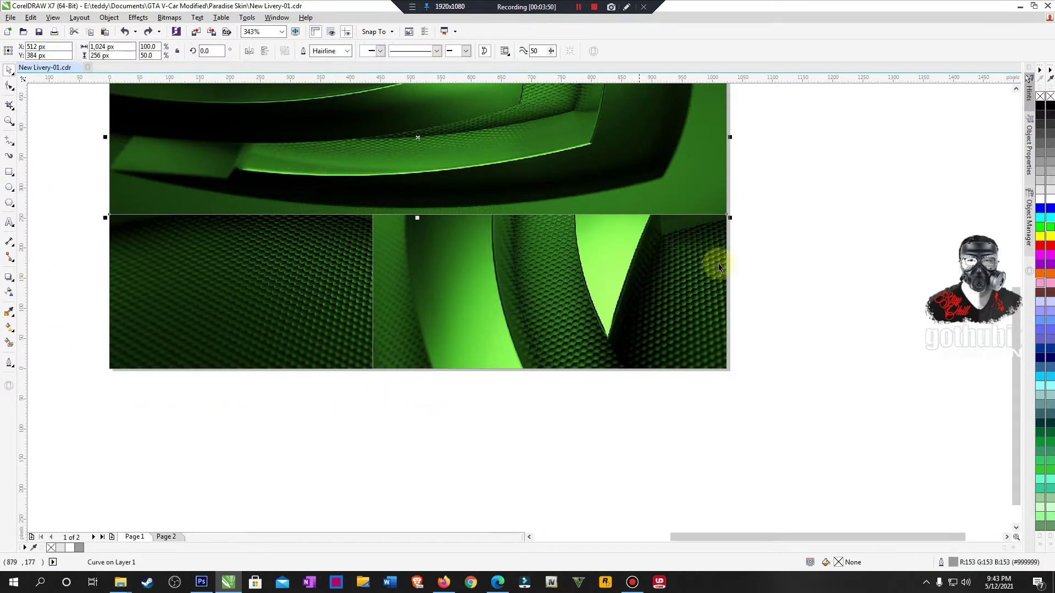
pyautogui.click(451, 257)
pyautogui.press('Escape')
pyautogui.moveTo(57, 185); pyautogui.dragTo(365, 329)
pyautogui.click(400, 209)
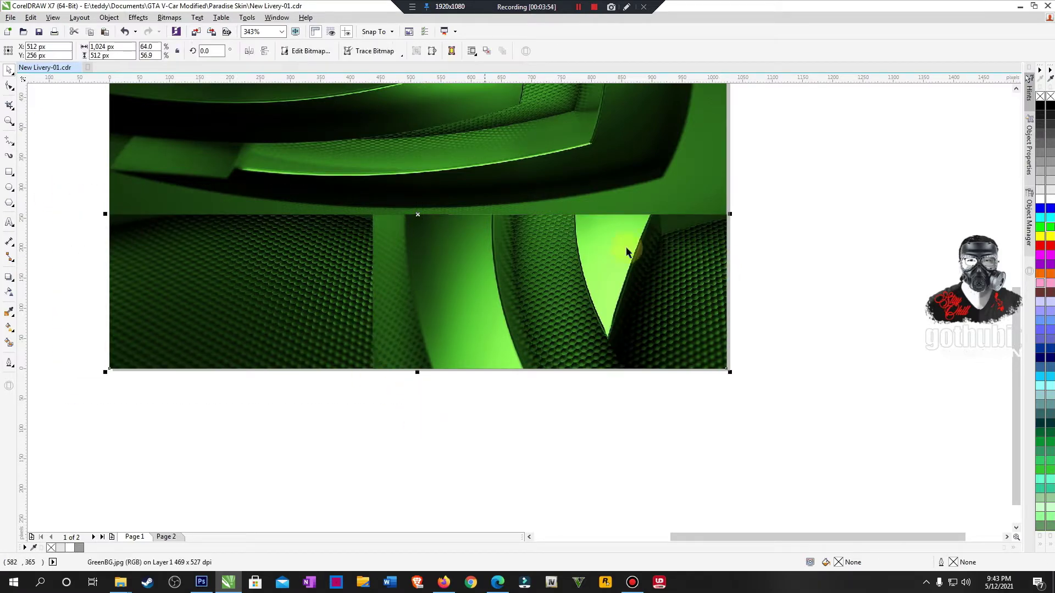
pyautogui.click(822, 282)
# Step: Try moving the wide upper green panel downward, and undo the move
pyautogui.scroll(-5, 819, 282)
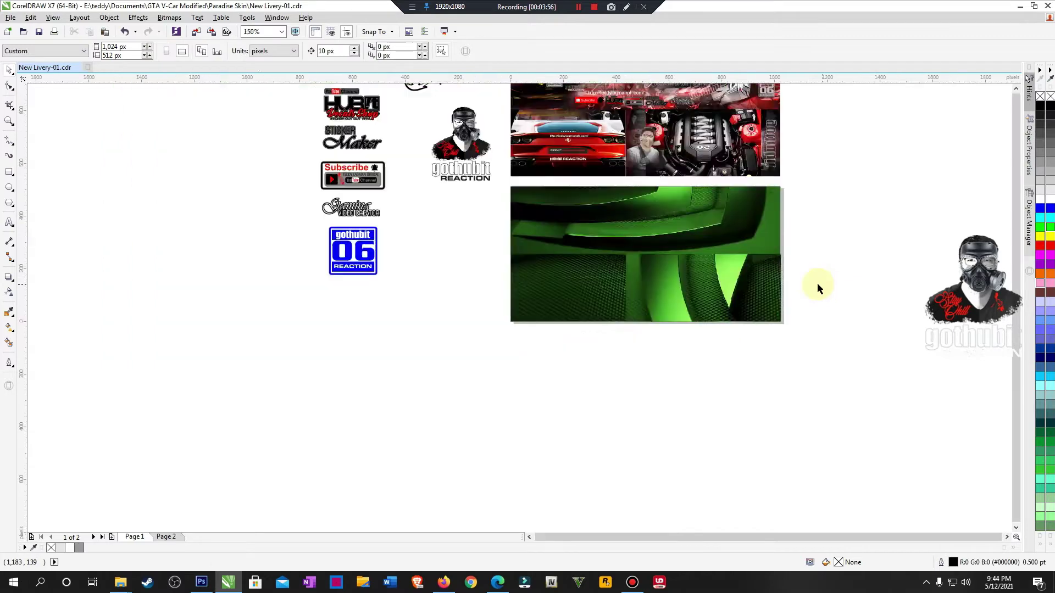
pyautogui.scroll(7, 838, 280)
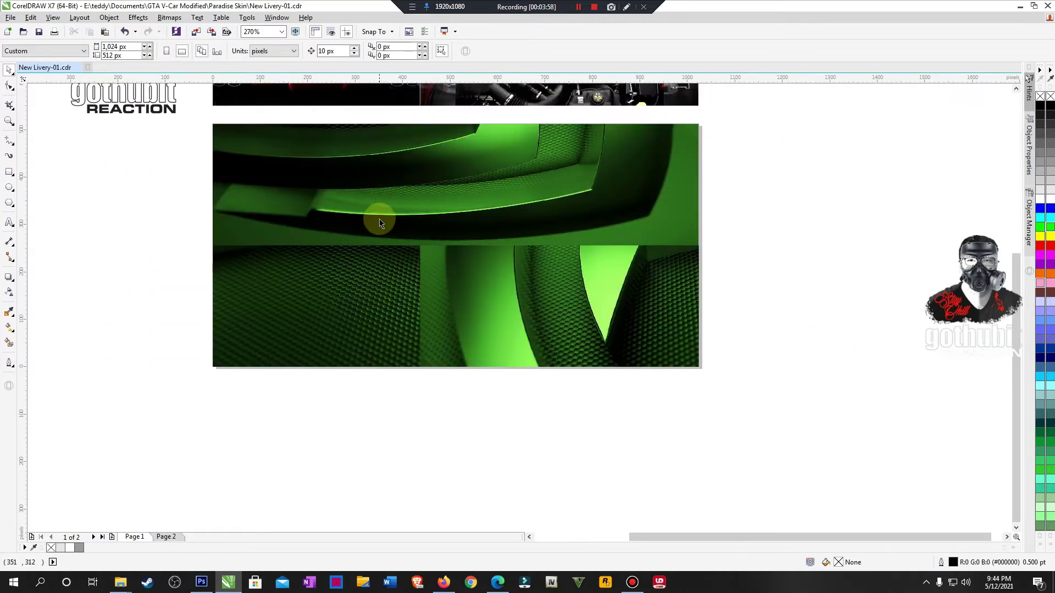
pyautogui.moveTo(377, 220); pyautogui.dragTo(388, 266)
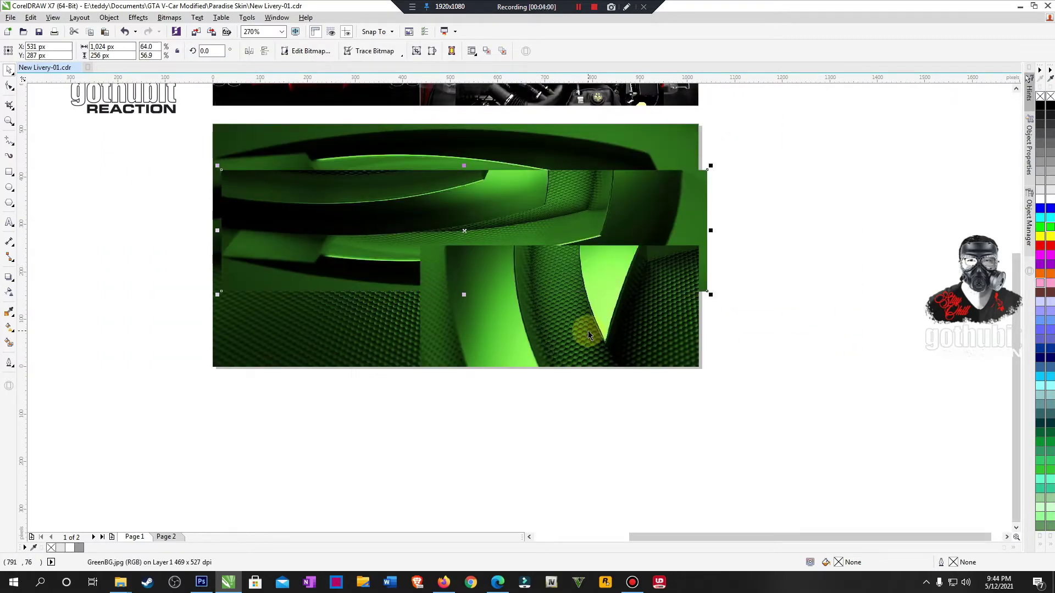
pyautogui.hotkey('ctrl', 'z')
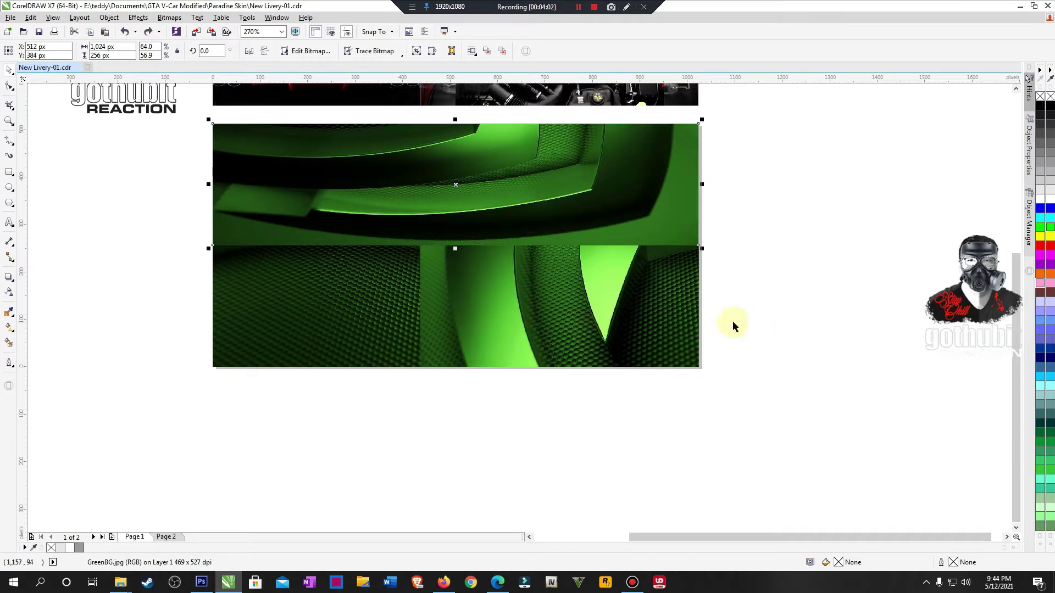
# Step: Try moving the full-size green background image away from the template, and undo the move
pyautogui.click(375, 321)
pyautogui.moveTo(374, 322); pyautogui.dragTo(490, 394)
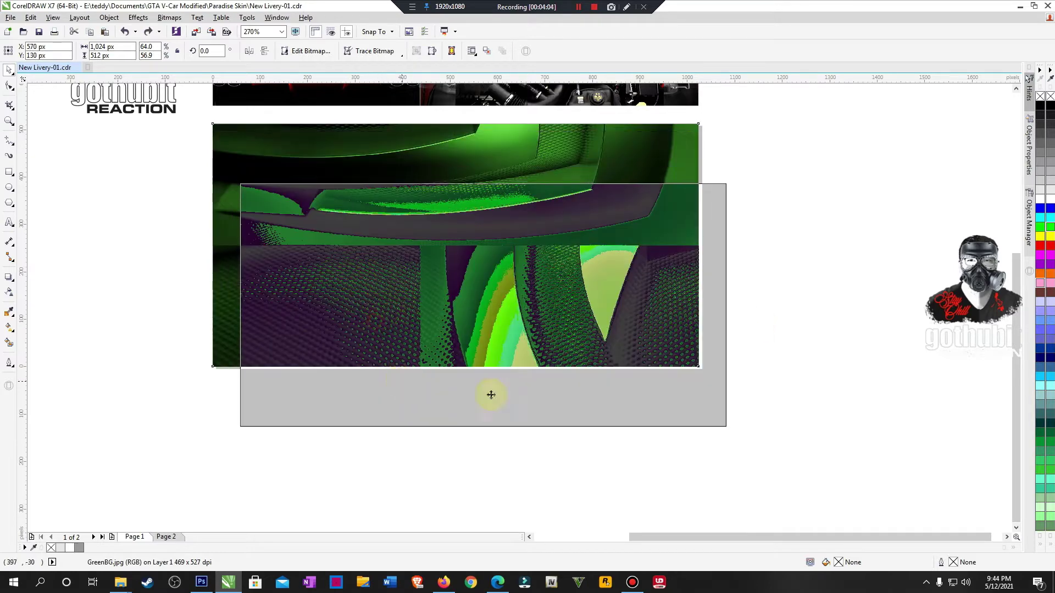
pyautogui.hotkey('ctrl', 'z')
# Step: Undo the previous edits back through the frame-line deletion and the mirroring of the lower-right and upper green panels
pyautogui.hotkey('ctrl', 'z')
pyautogui.hotkey('ctrl', 'z')
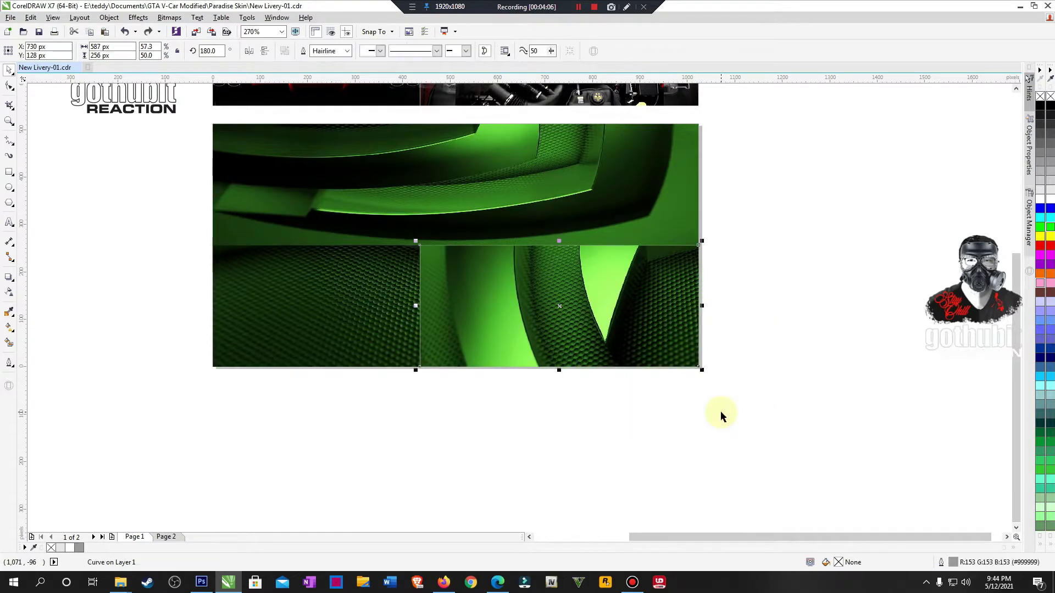
pyautogui.click(775, 386)
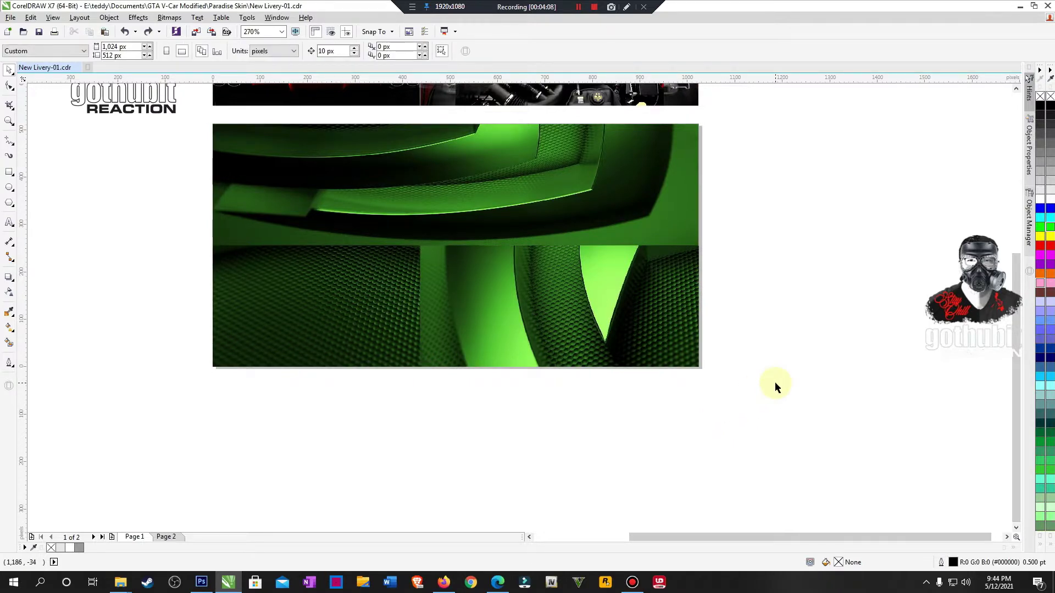
pyautogui.hotkey('ctrl', 'z')
pyautogui.hotkey('ctrl', 'z')
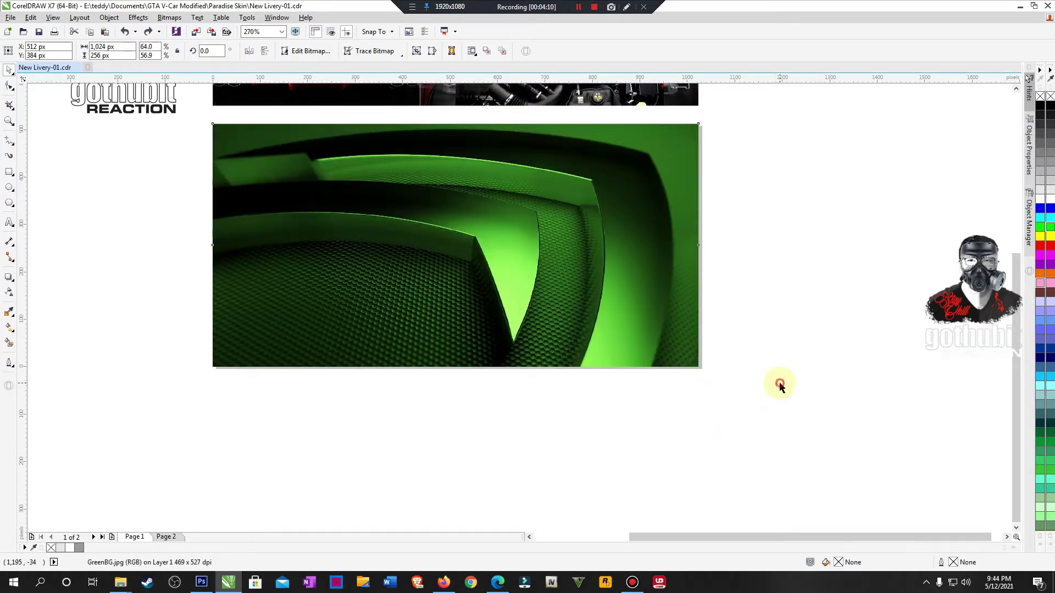
# Step: Remove the three split green panels lying over the full-size green background image
pyautogui.moveTo(543, 303); pyautogui.dragTo(620, 333)
pyautogui.hotkey('ctrl', 'z')
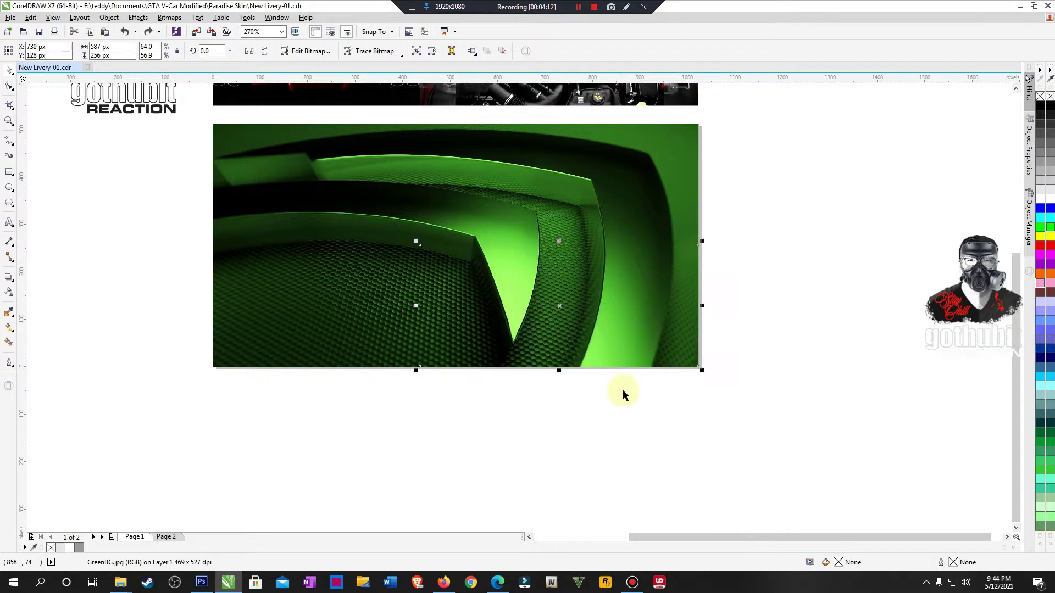
pyautogui.keyDown('shift'); pyautogui.click(425, 172); pyautogui.keyUp('shift')
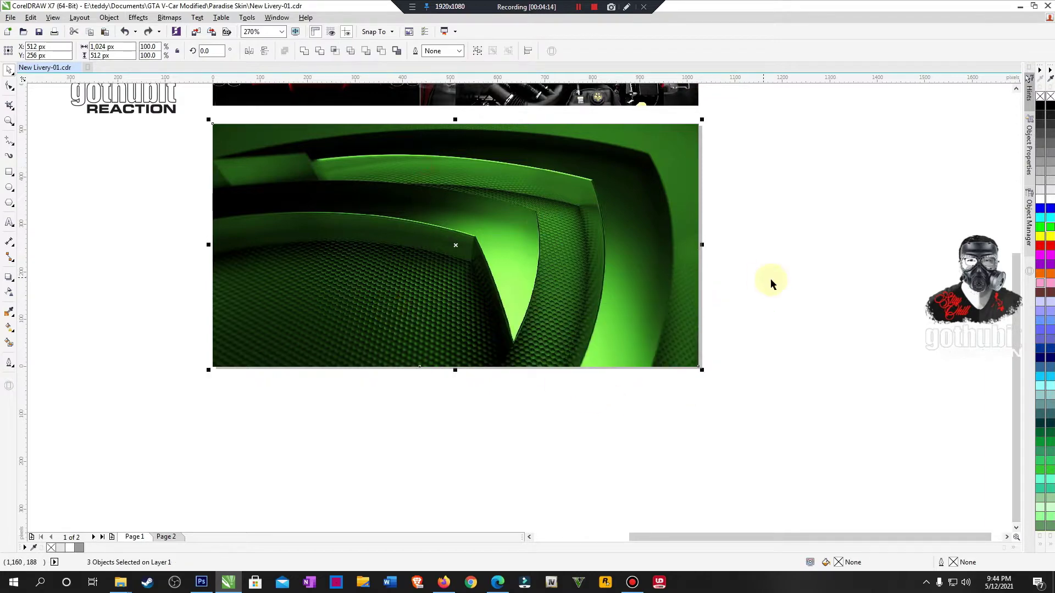
# Step: Mirror the full-size green background image horizontally
pyautogui.click(513, 278)
pyautogui.click(514, 278)
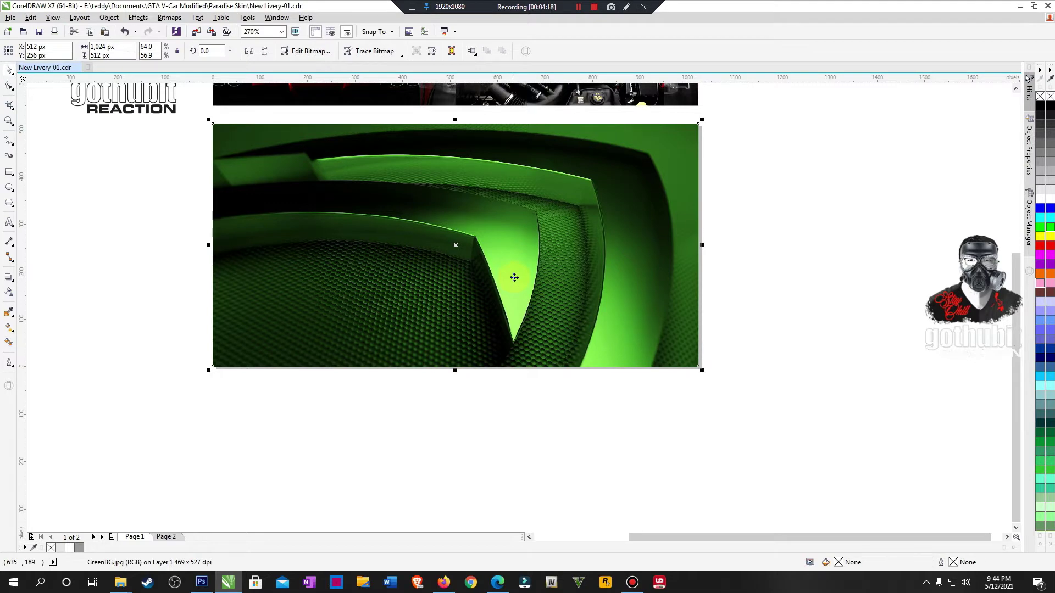
pyautogui.click(249, 51)
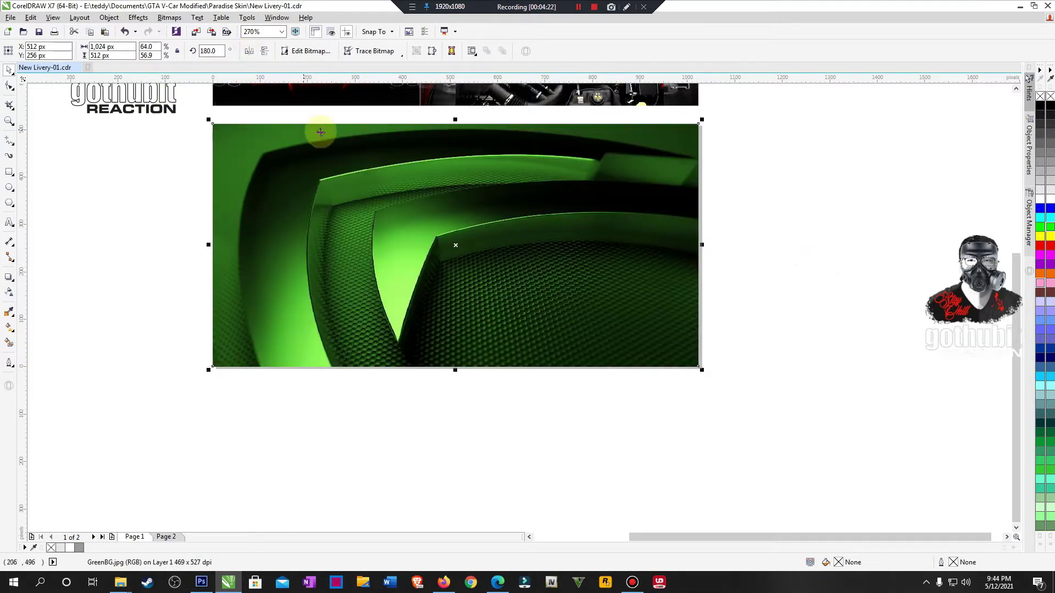
pyautogui.click(759, 216)
# Step: Copy the grouped template frame from Page 2 and paste it over the green background on Page 1
pyautogui.click(166, 536)
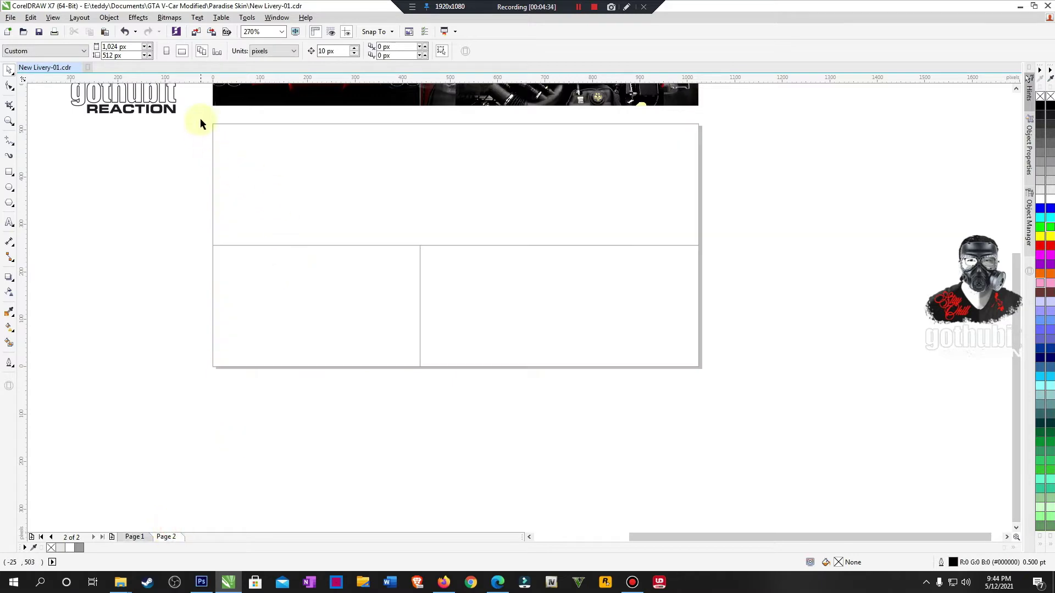
pyautogui.moveTo(200, 118); pyautogui.dragTo(790, 408)
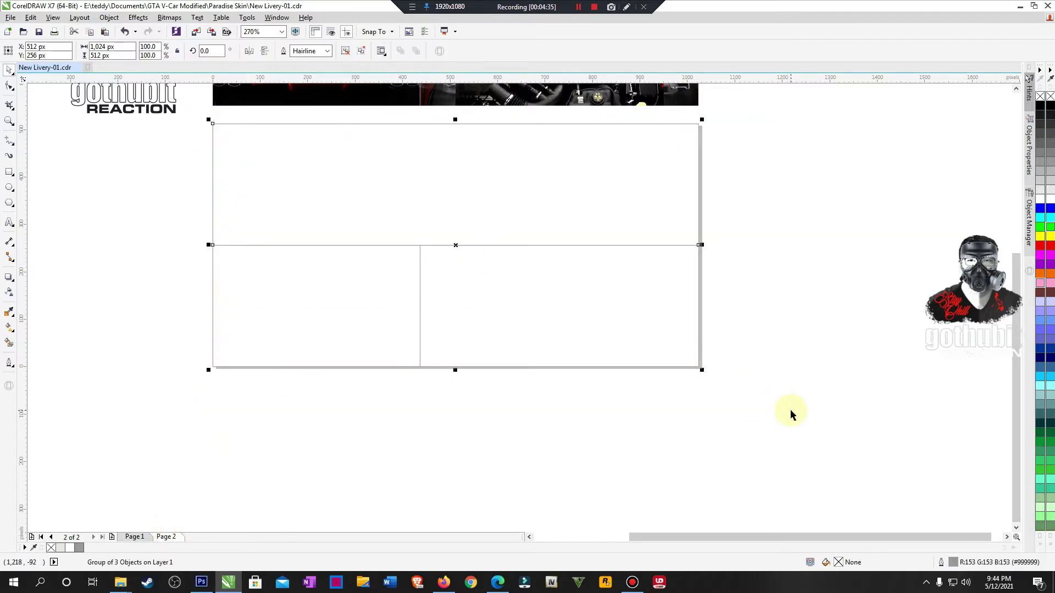
pyautogui.click(135, 537)
pyautogui.hotkey('ctrl', 'v')
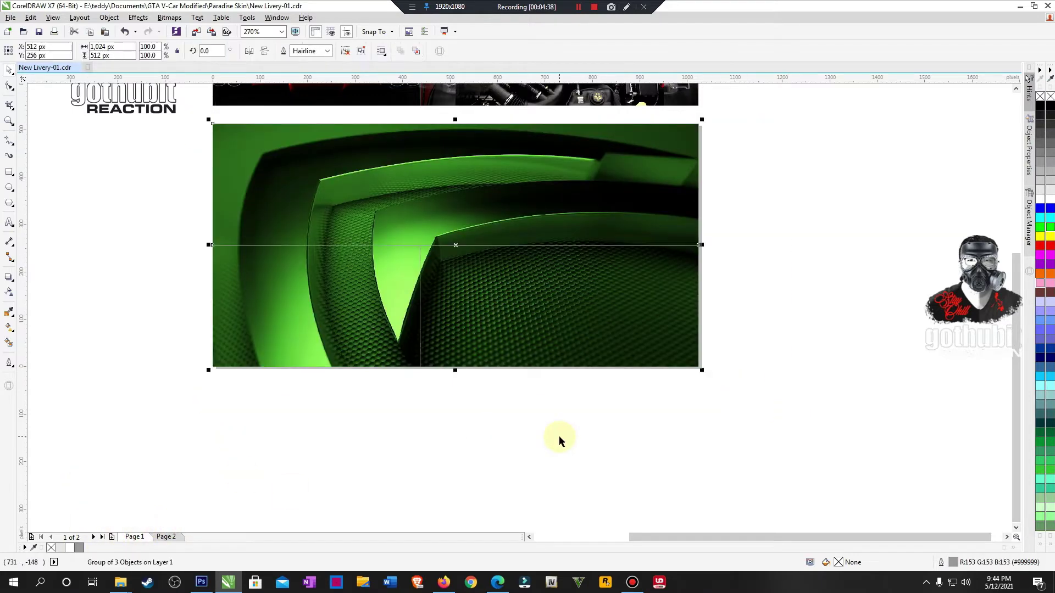
# Step: Intersect the template frame group with the green background image and remove the original frame lines
pyautogui.moveTo(193, 116); pyautogui.dragTo(796, 391)
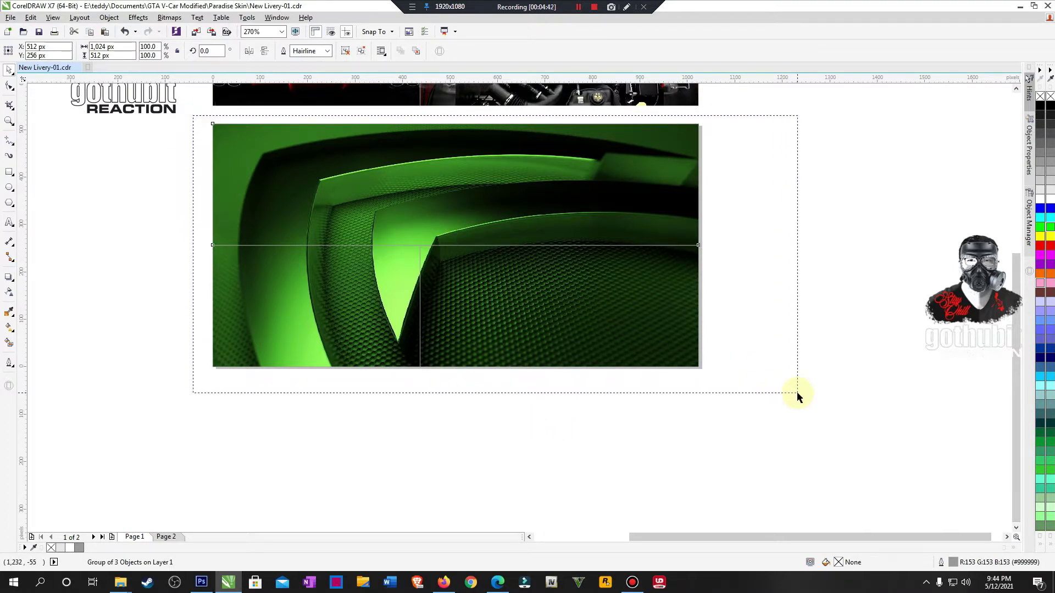
pyautogui.moveTo(797, 391); pyautogui.dragTo(797, 391)
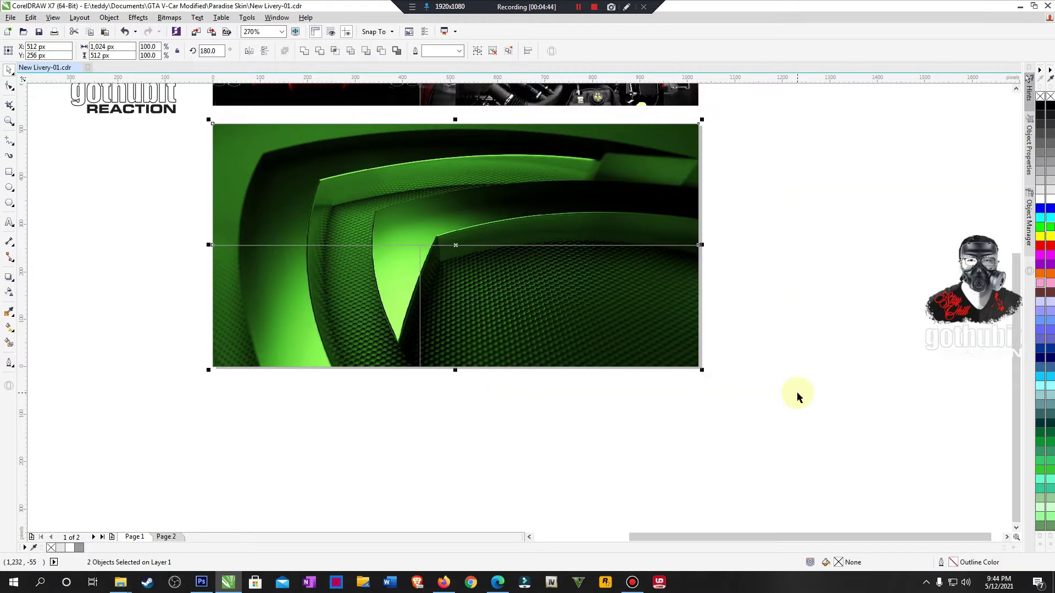
pyautogui.click(799, 394)
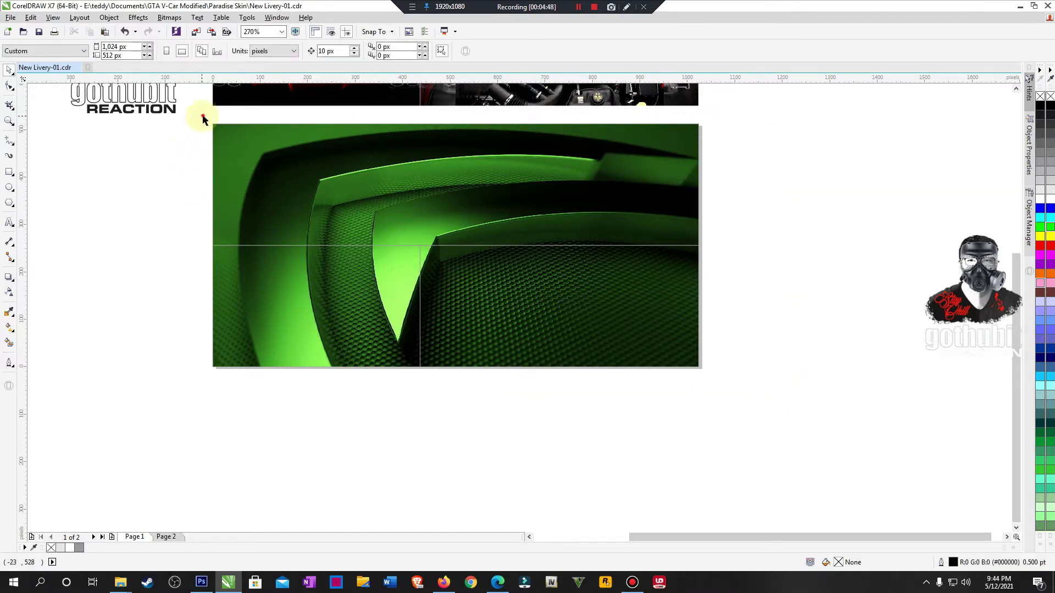
pyautogui.moveTo(202, 119); pyautogui.dragTo(799, 427)
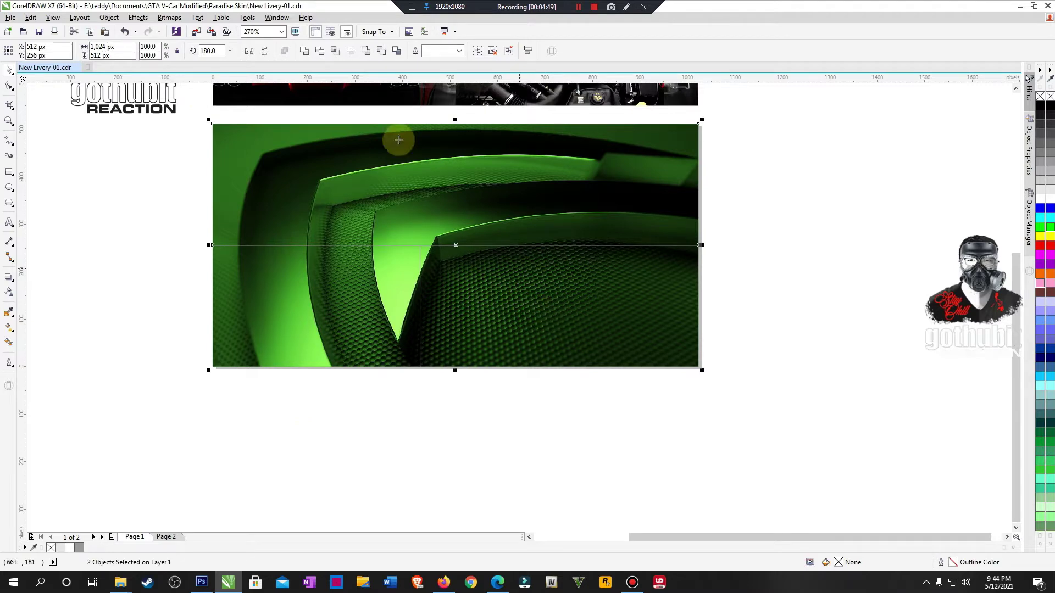
pyautogui.click(335, 51)
pyautogui.click(793, 228)
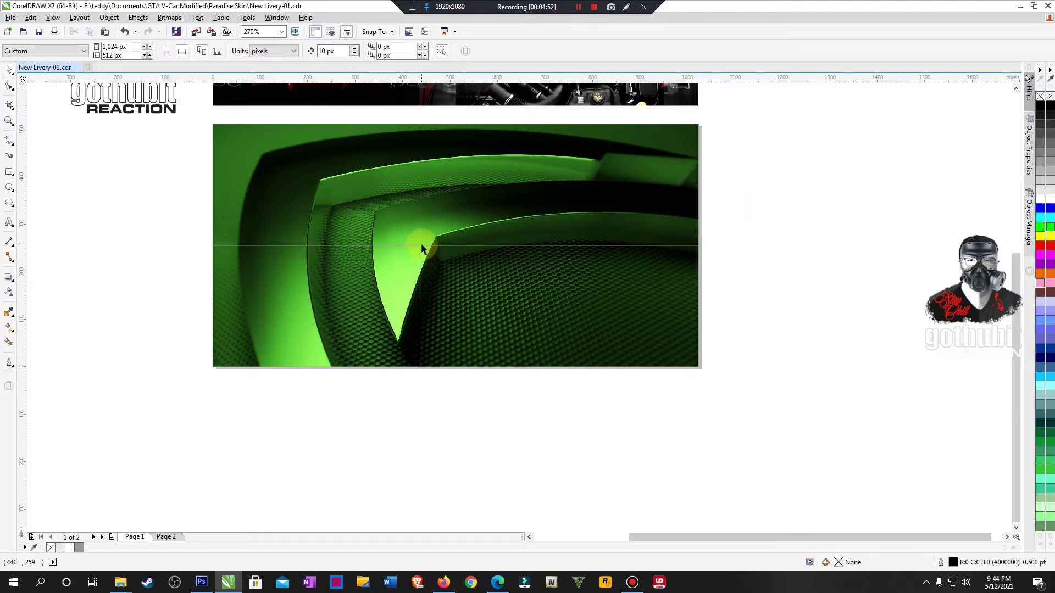
pyautogui.click(424, 250)
pyautogui.press('Escape')
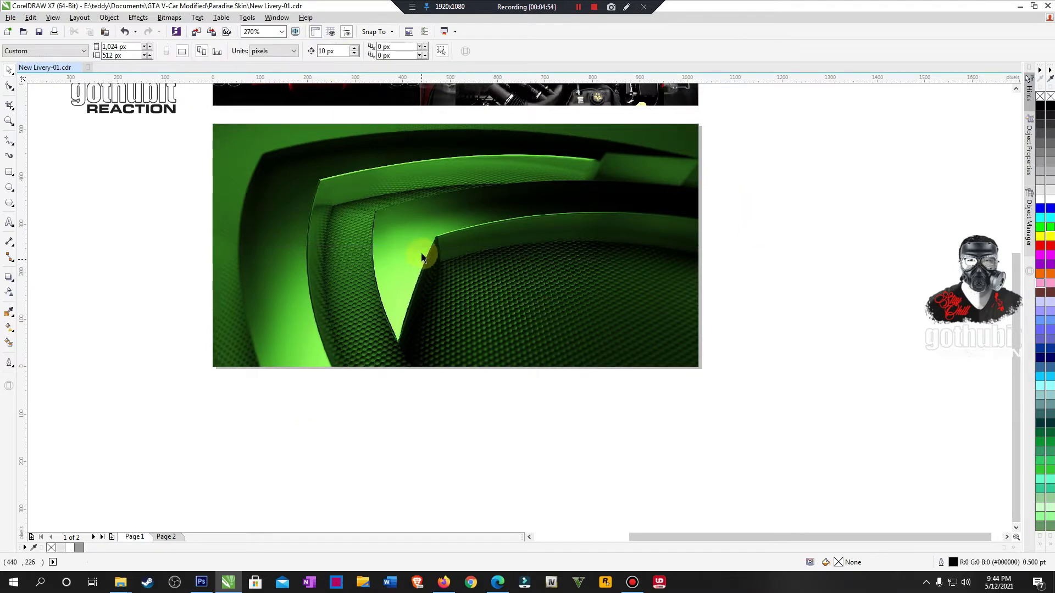
# Step: Ungroup the three intersected green panels and mirror the wide upper one both vertically and horizontally
pyautogui.click(412, 187)
pyautogui.click(342, 52)
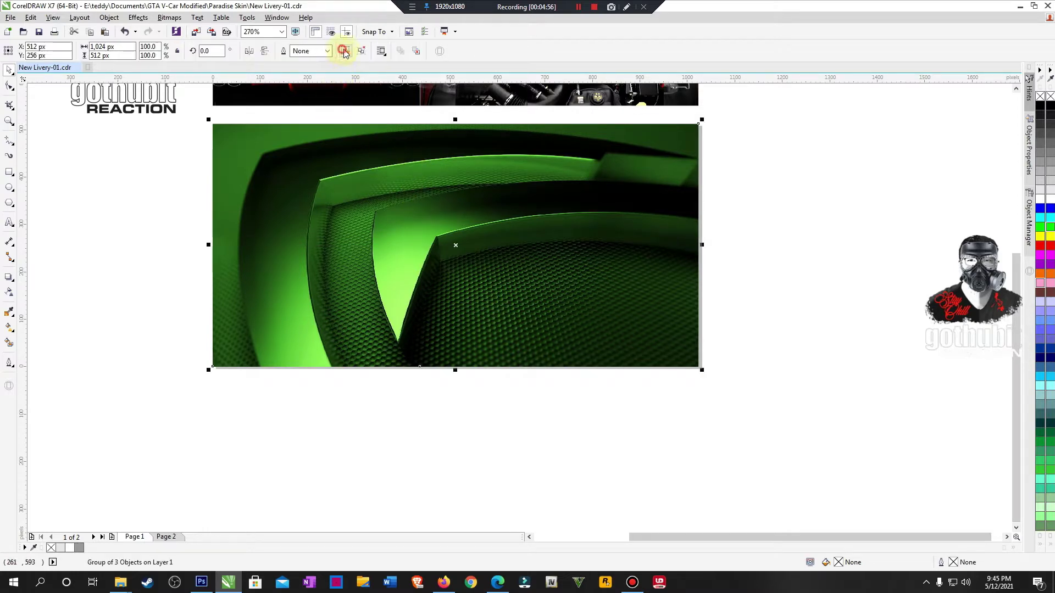
pyautogui.click(779, 194)
pyautogui.click(528, 192)
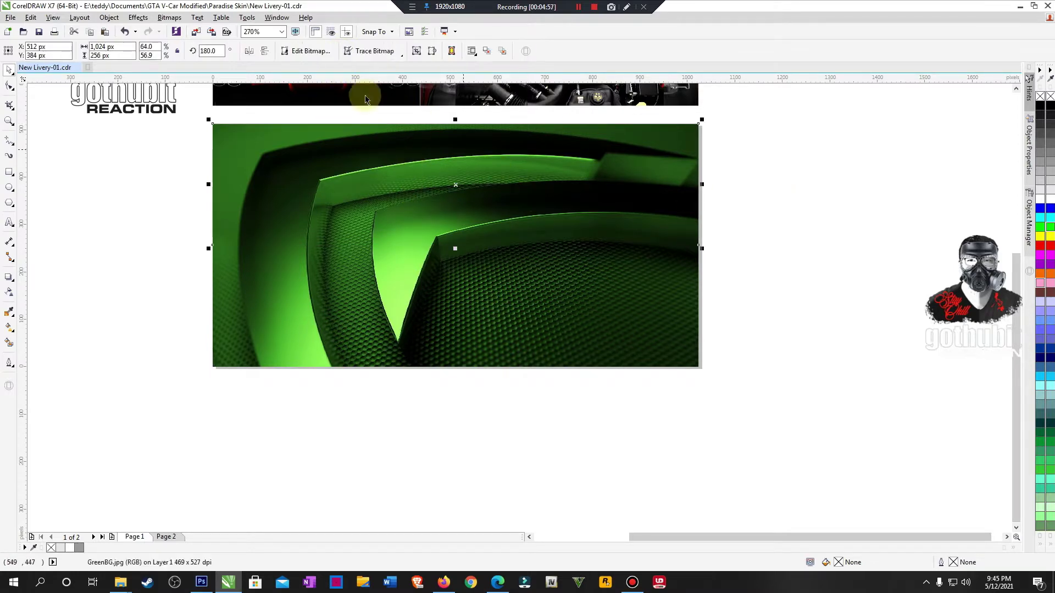
pyautogui.click(264, 51)
pyautogui.click(249, 51)
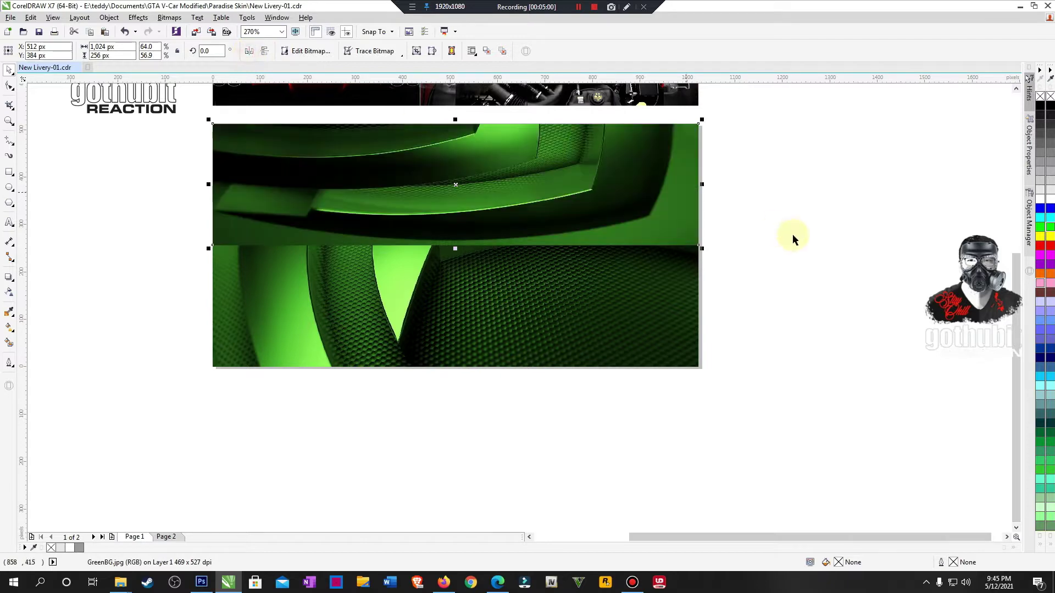
pyautogui.click(792, 233)
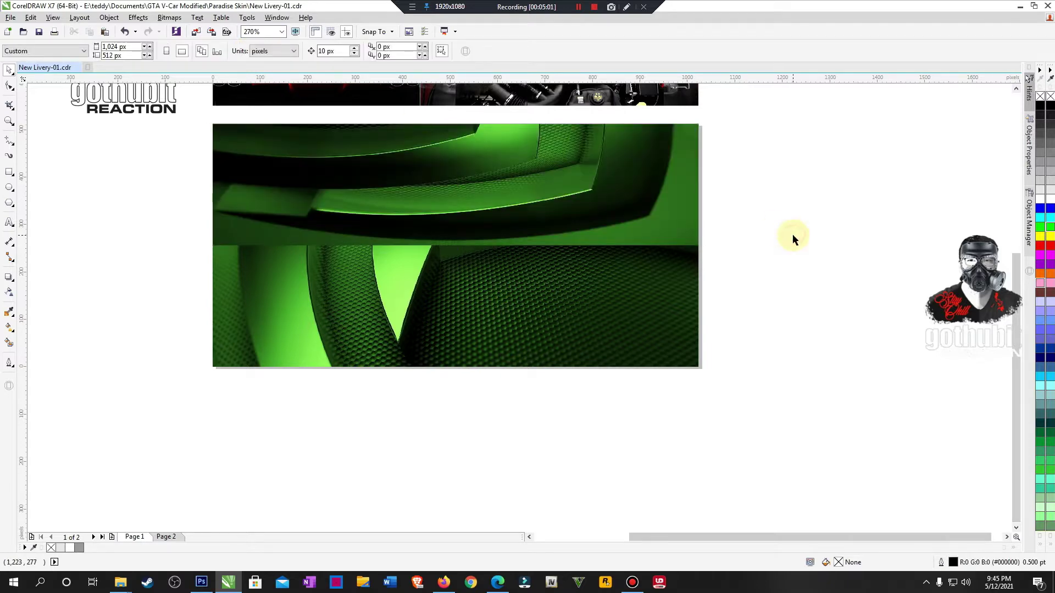
pyautogui.click(368, 326)
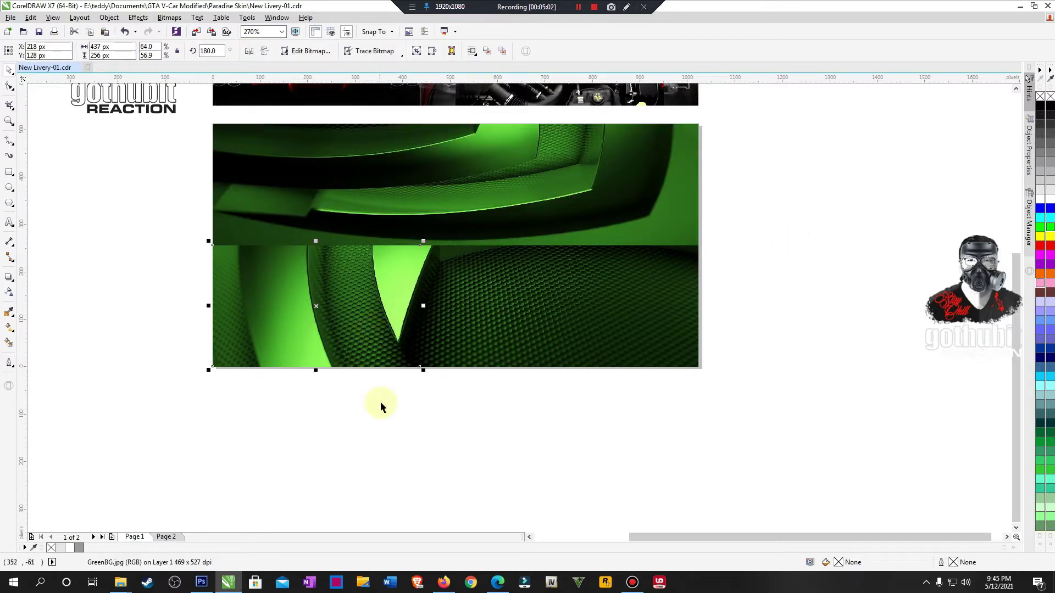
pyautogui.click(386, 445)
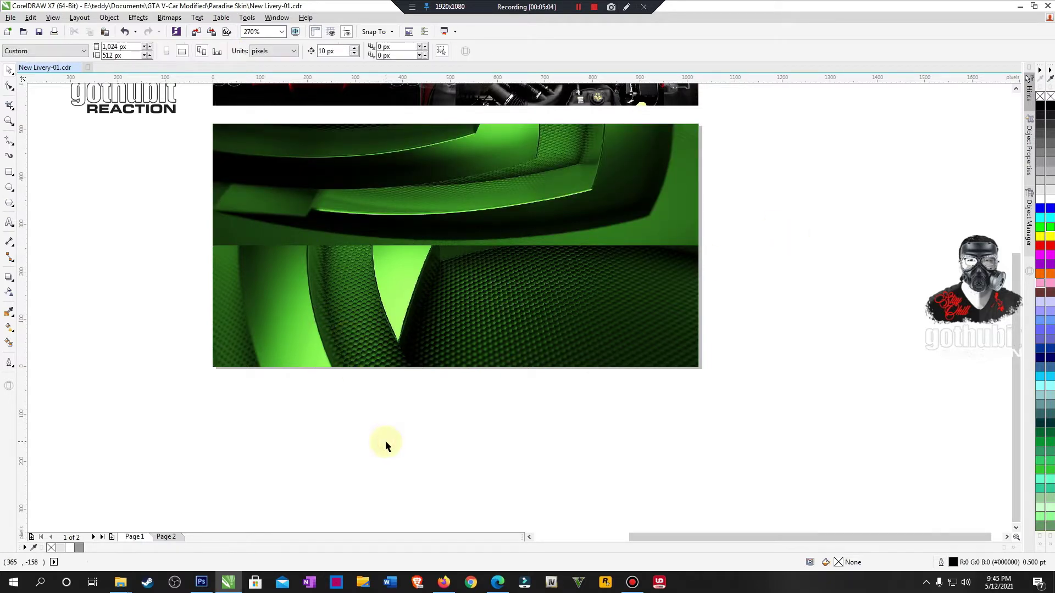
pyautogui.click(539, 330)
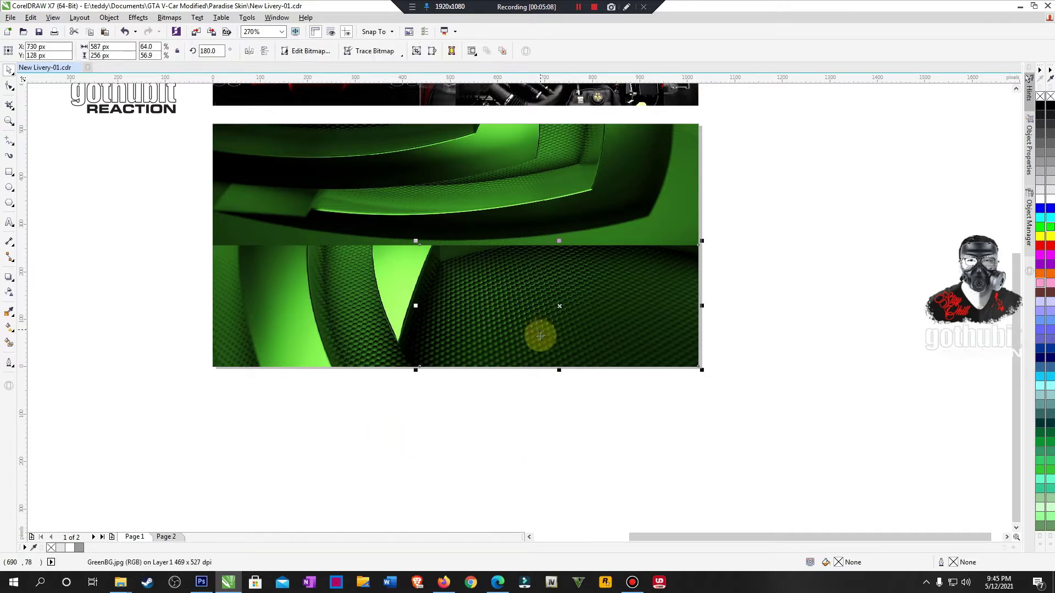
pyautogui.click(530, 437)
# Step: Lock all the green background panels together with the full-size image beneath them
pyautogui.scroll(-4, 340, 326)
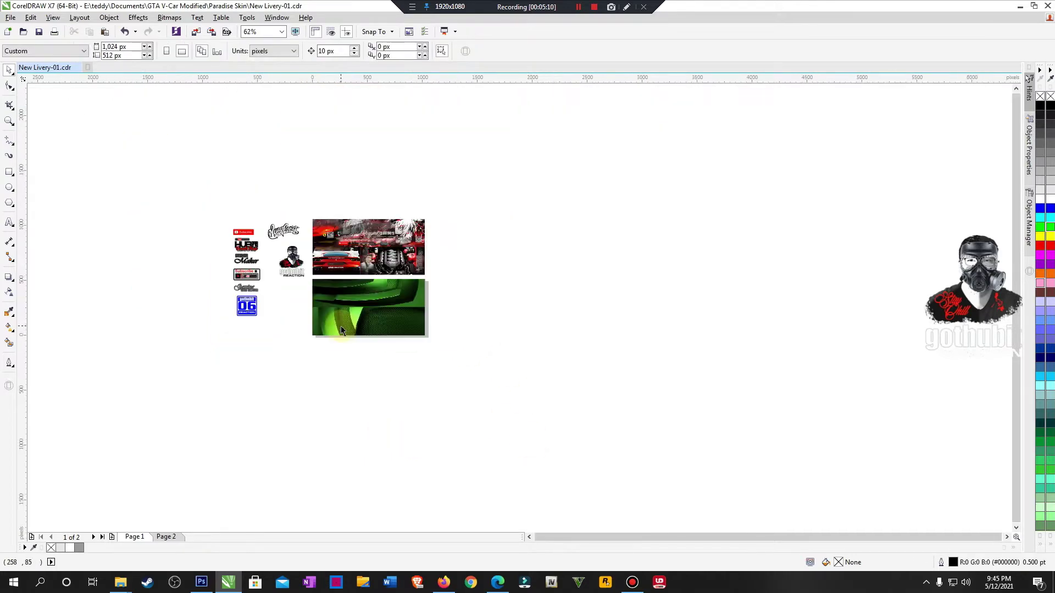
pyautogui.moveTo(214, 215); pyautogui.dragTo(503, 376)
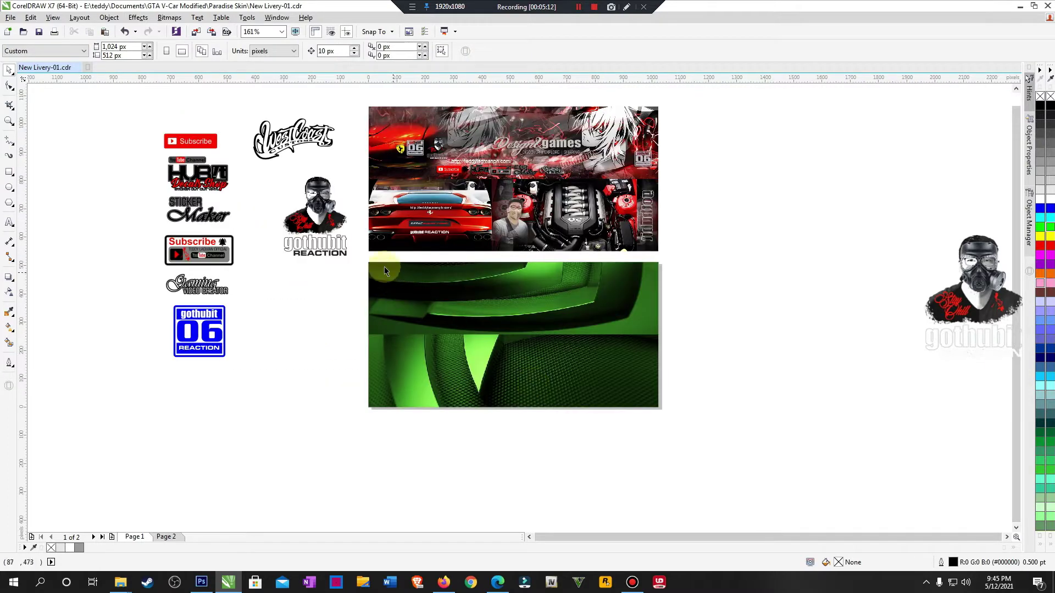
pyautogui.moveTo(478, 330); pyautogui.dragTo(716, 447)
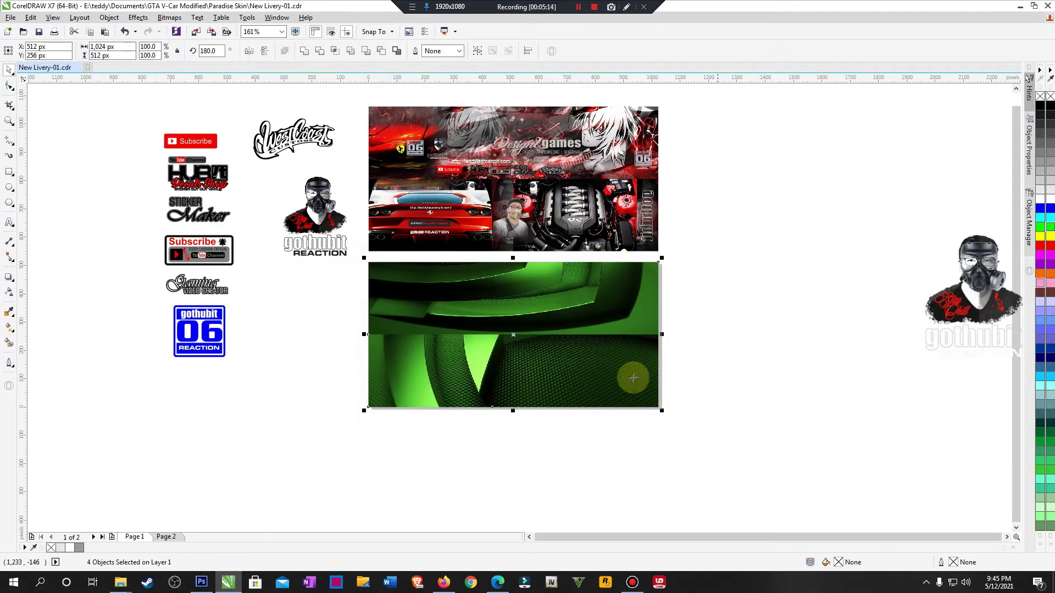
pyautogui.rightClick(601, 364)
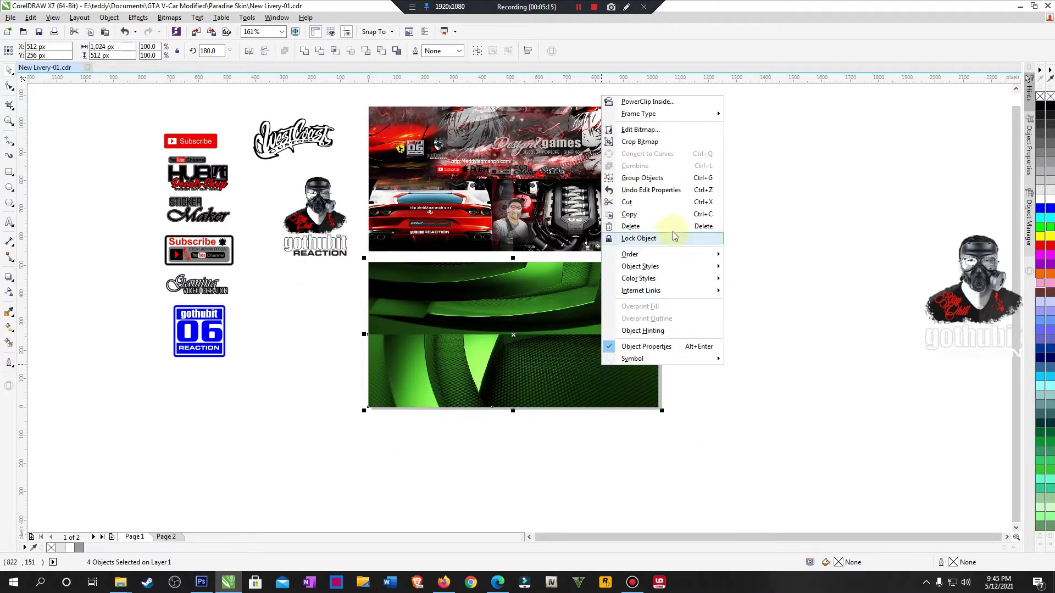
pyautogui.click(643, 237)
pyautogui.click(697, 290)
# Step: Place a copy of the West Coast Customs logo on the upper green panel and fill it white
pyautogui.press('F4')
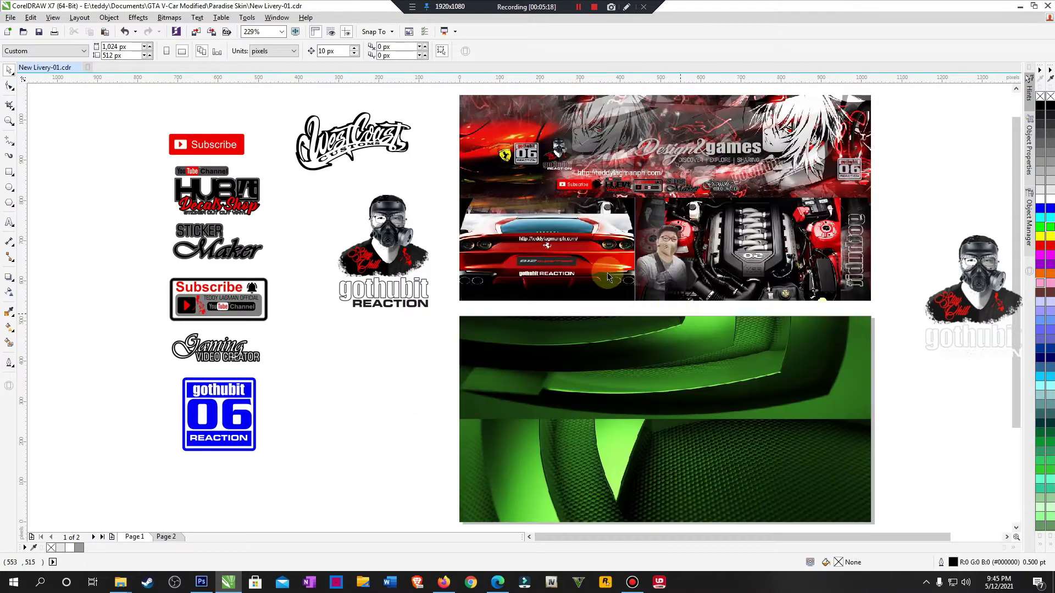
pyautogui.click(340, 137)
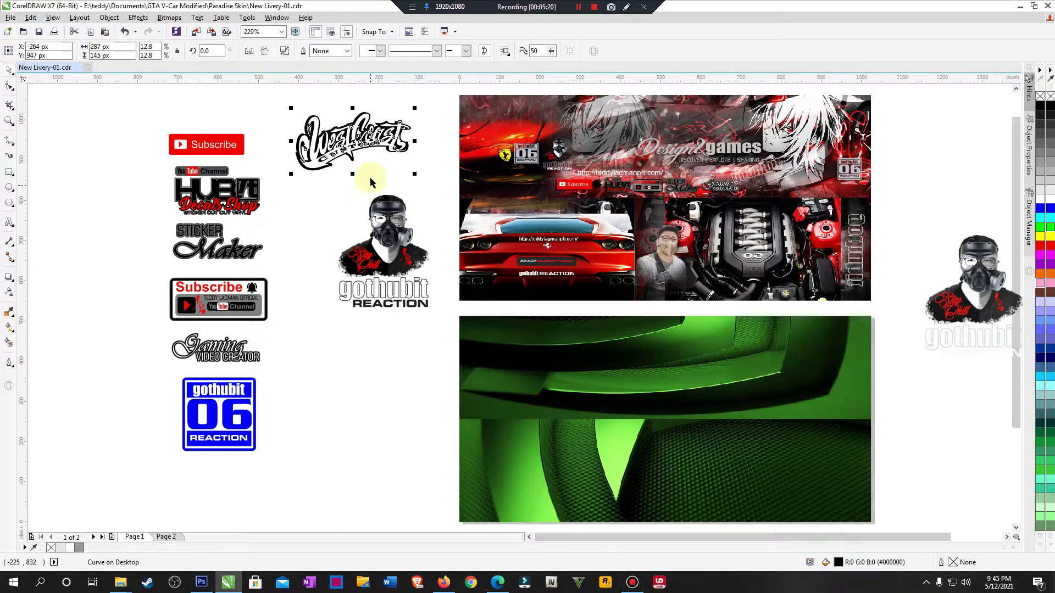
pyautogui.moveTo(354, 144); pyautogui.dragTo(724, 374)
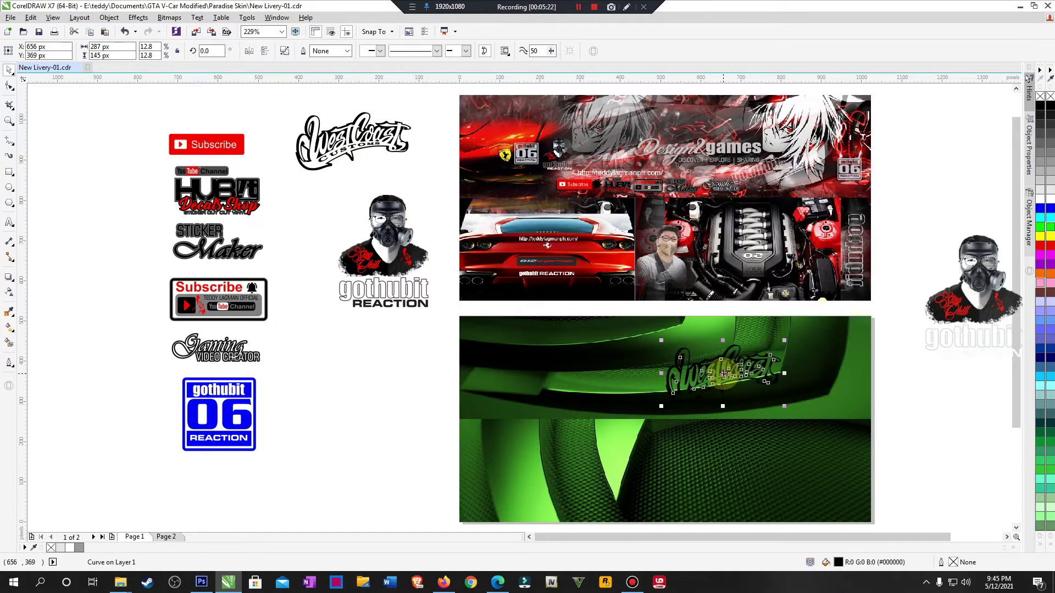
pyautogui.click(1040, 198)
# Step: Enlarge the white West Coast Customs logo to about 388 × 196 px and rotate it about 20.7° counter-clockwise
pyautogui.press('F3')
pyautogui.press('F2')
pyautogui.moveTo(558, 168); pyautogui.dragTo(881, 373)
pyautogui.moveTo(566, 374); pyautogui.dragTo(610, 351)
pyautogui.click(597, 408)
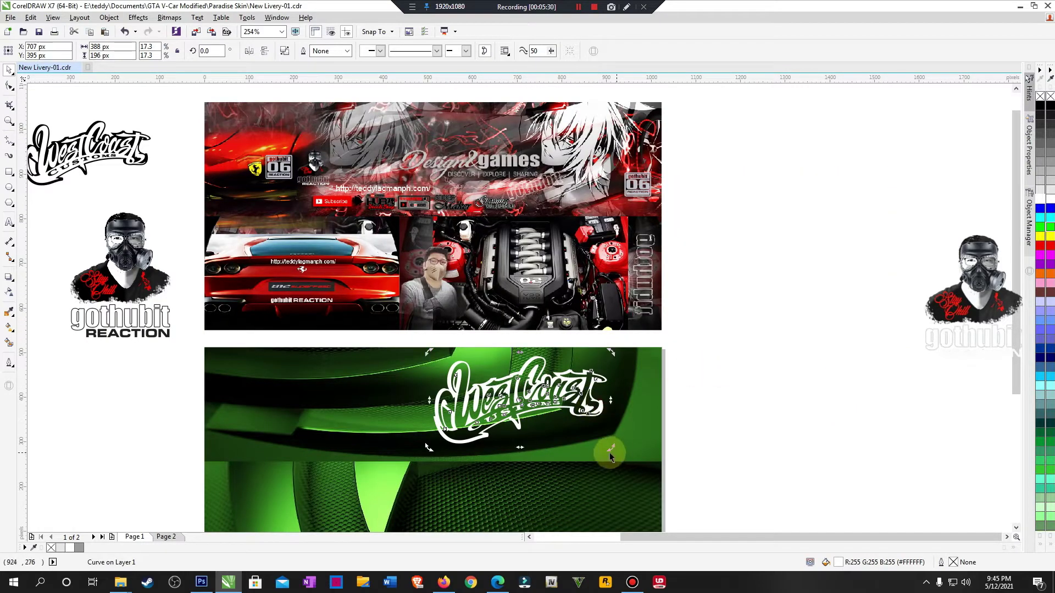
pyautogui.moveTo(609, 451); pyautogui.dragTo(625, 413)
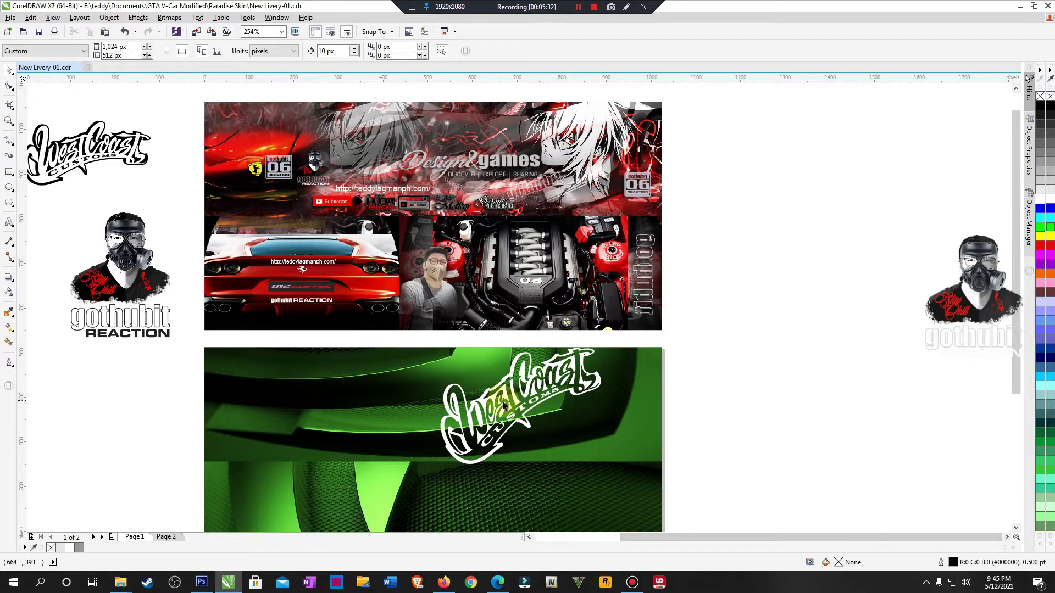
# Step: Move the rotated logo over the upper-right artwork of the red livery and scale it to about 337 × 245 px
pyautogui.moveTo(504, 407); pyautogui.dragTo(543, 168)
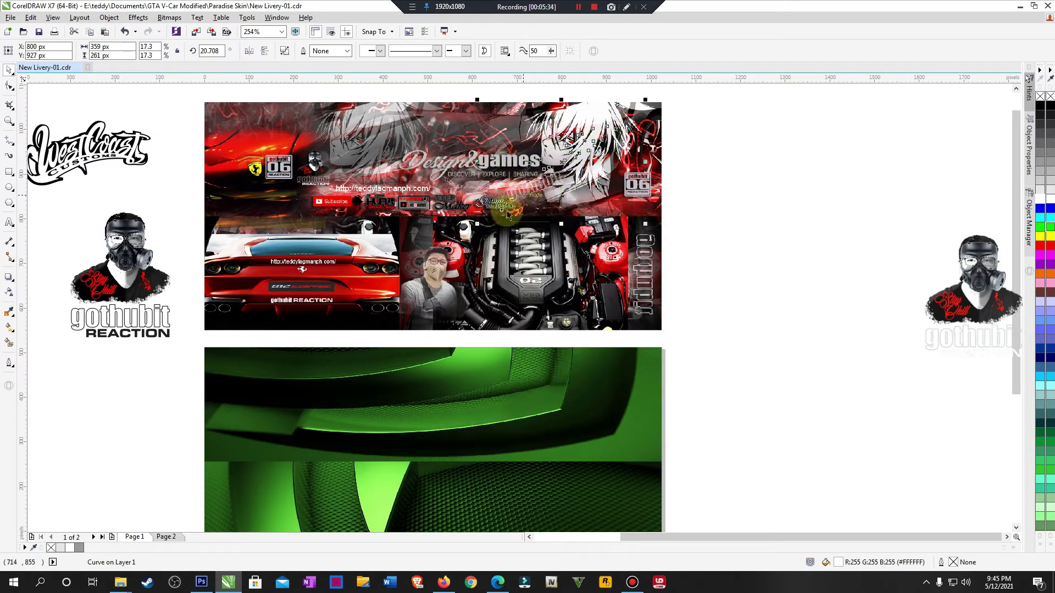
pyautogui.moveTo(478, 223); pyautogui.dragTo(486, 217)
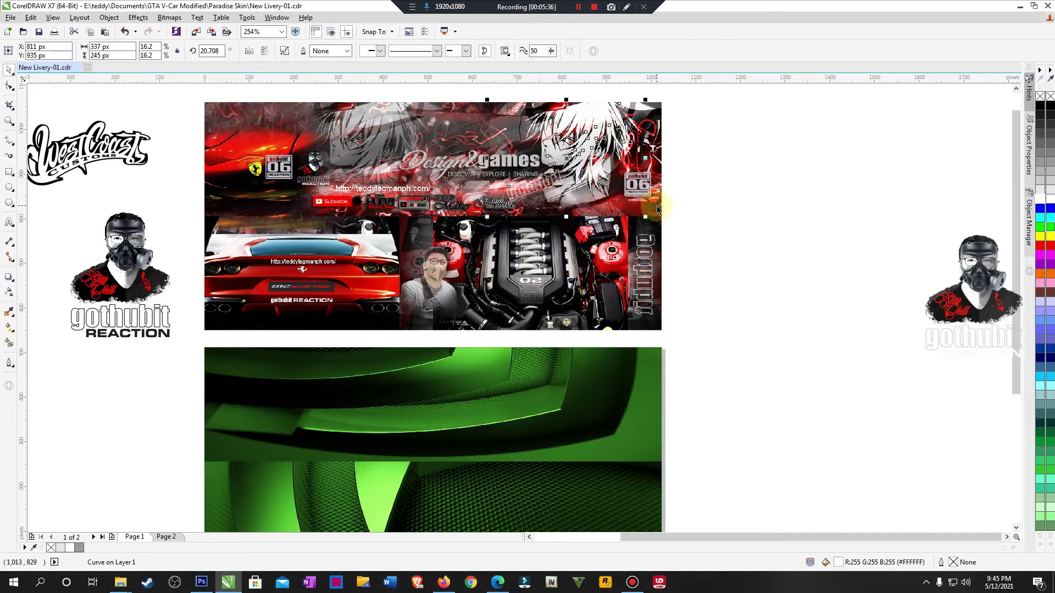
pyautogui.hotkey('ctrl', 's')
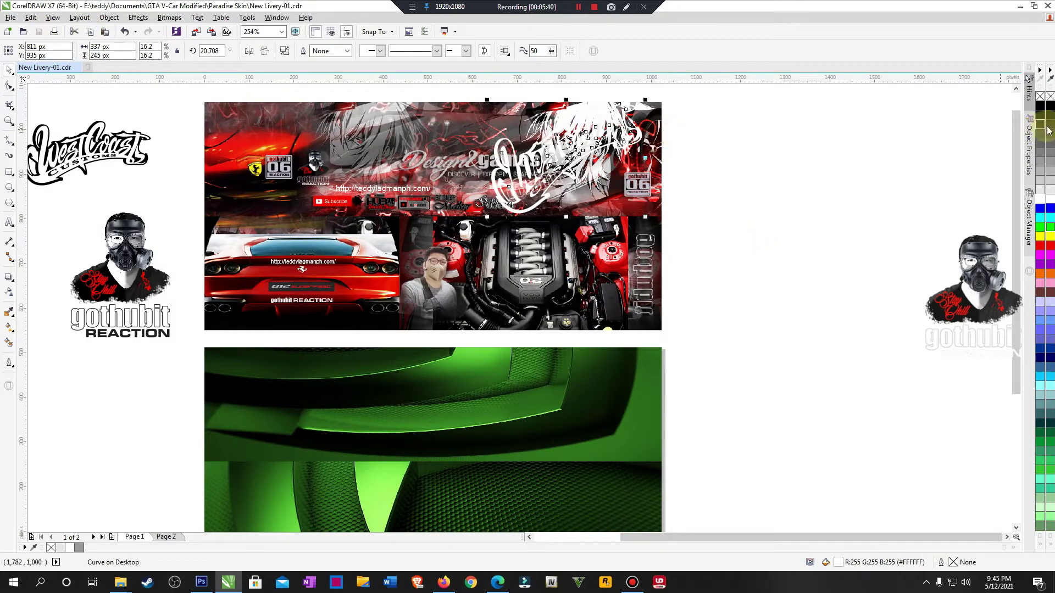
# Step: Fill the logo on the red livery black and scale it to about 324 × 235 px
pyautogui.click(1040, 106)
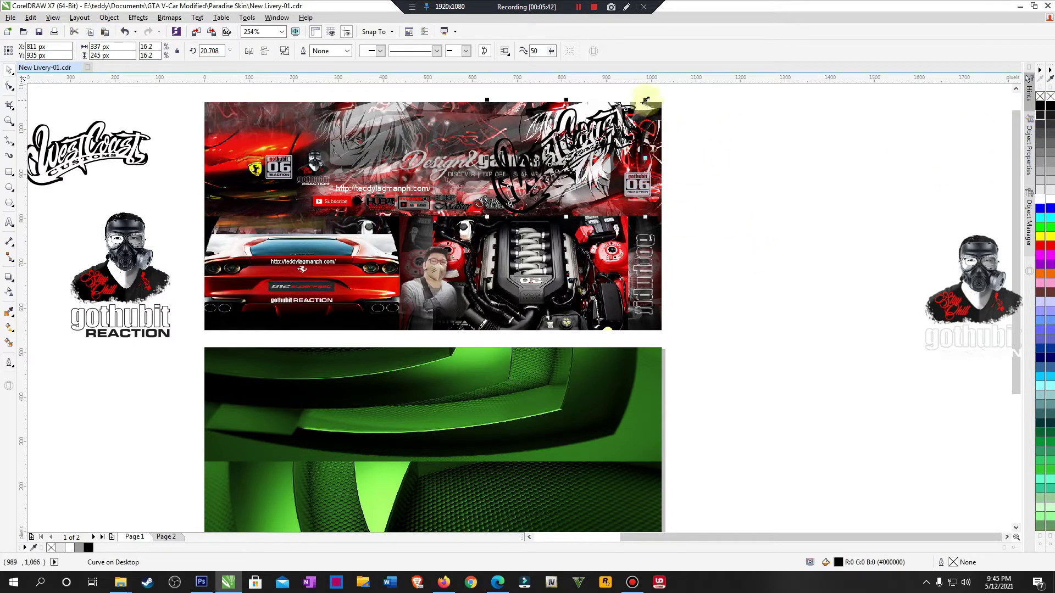
pyautogui.moveTo(647, 101); pyautogui.dragTo(641, 105)
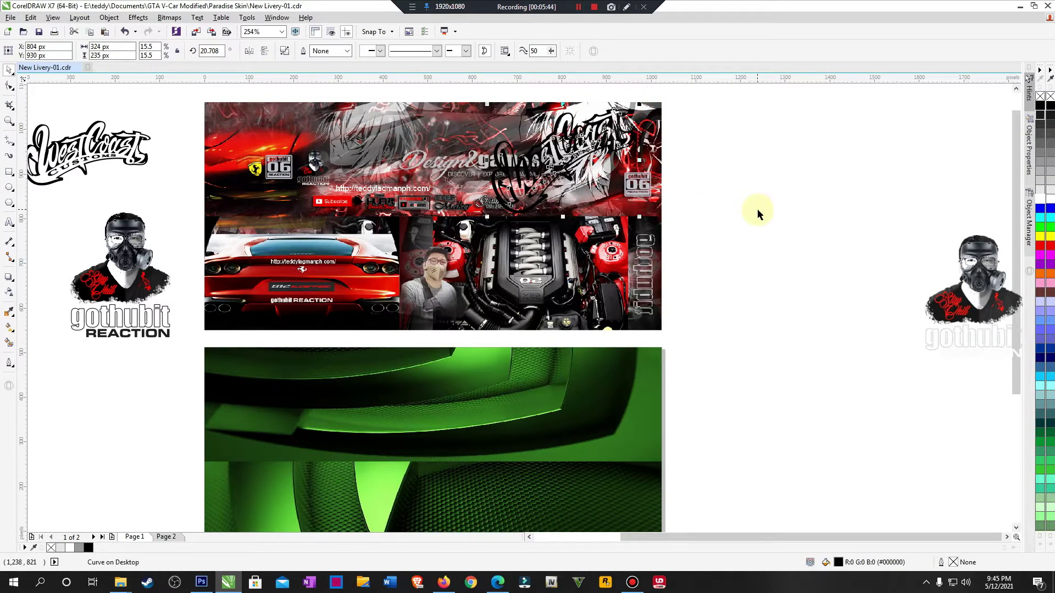
pyautogui.click(517, 211)
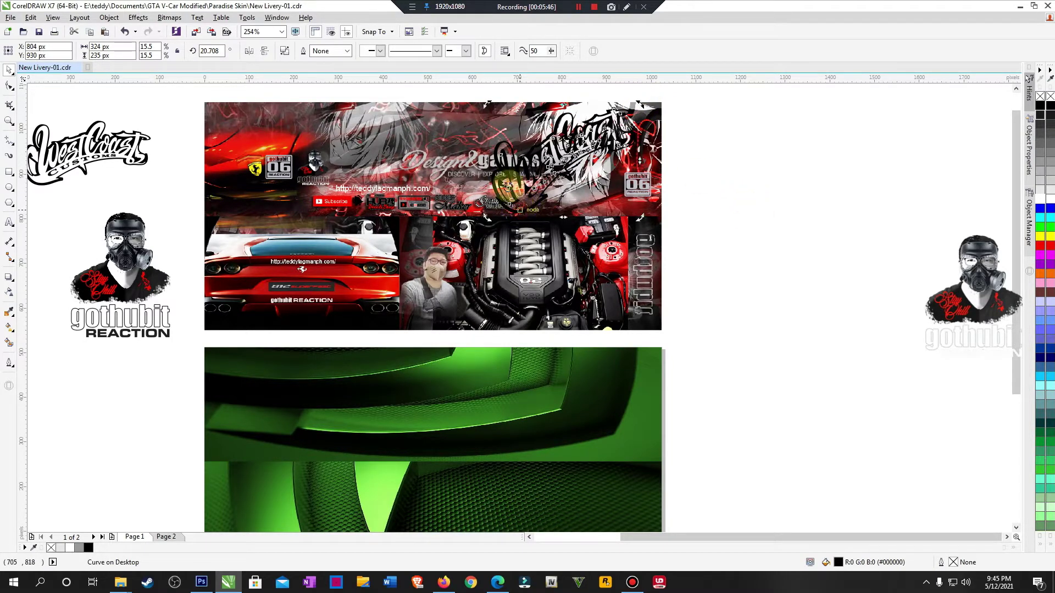
# Step: Rotate the black West Coast Customs logo on the red livery to about 20.2° and scale it to about 296 × 213 px
pyautogui.moveTo(488, 106); pyautogui.dragTo(484, 127)
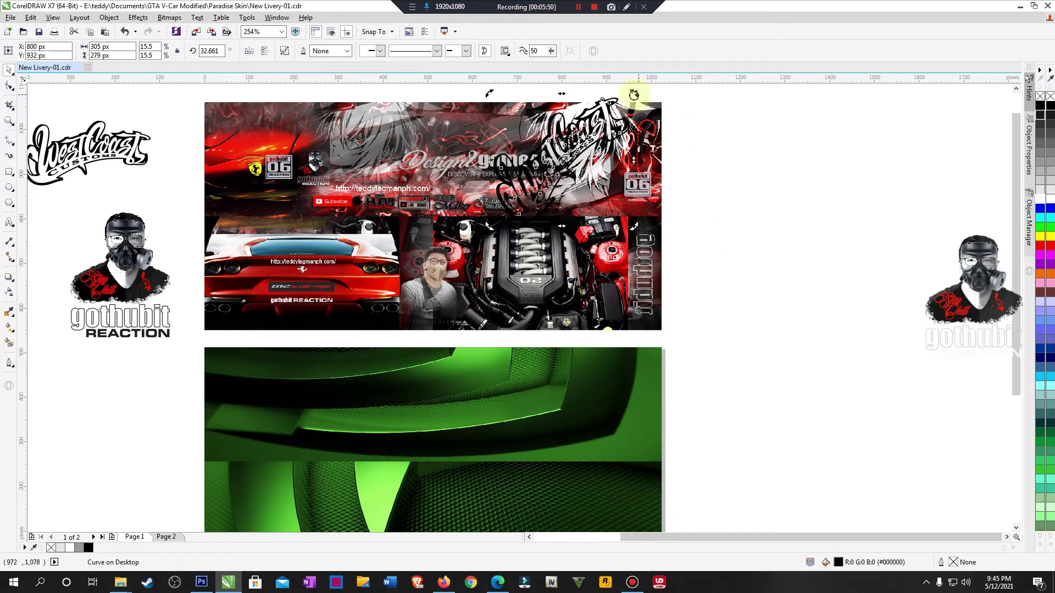
pyautogui.moveTo(632, 95); pyautogui.dragTo(595, 146)
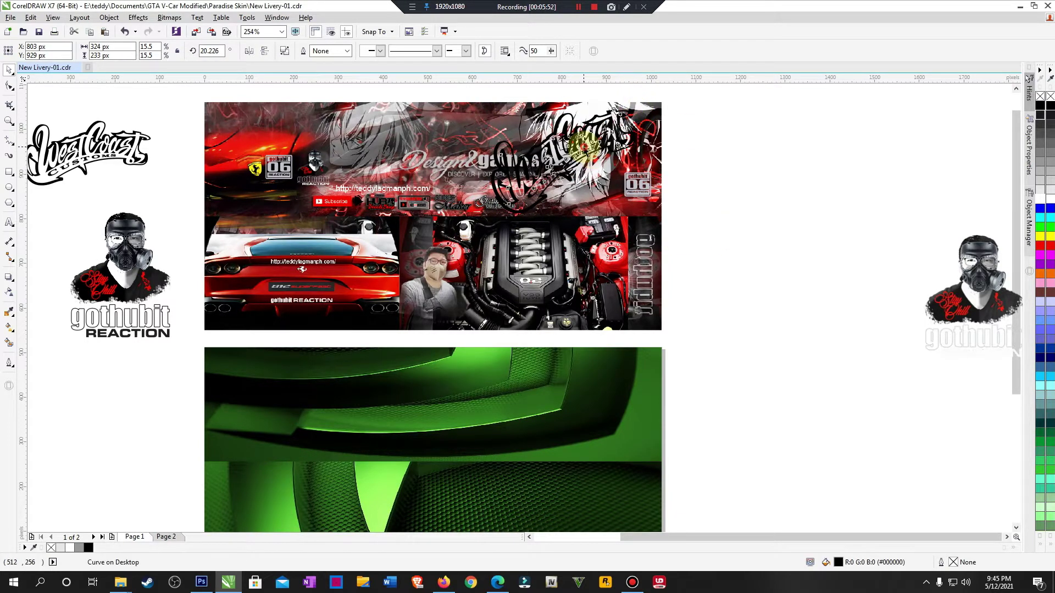
pyautogui.moveTo(486, 104); pyautogui.dragTo(499, 113)
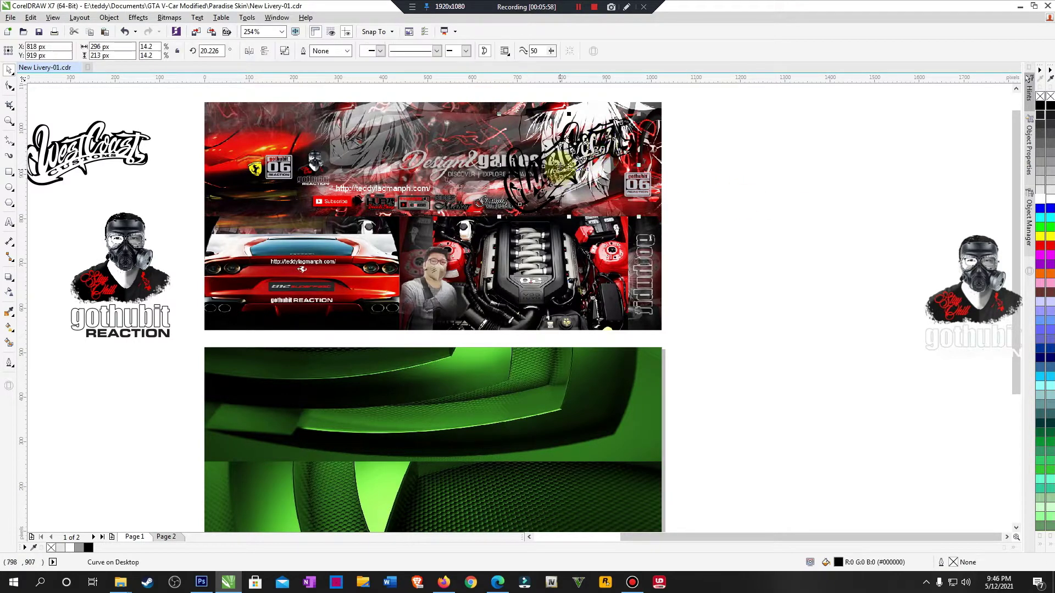
# Step: Move the West Coast Customs logo onto the upper green panel and fill it white
pyautogui.moveTo(598, 168); pyautogui.dragTo(566, 391)
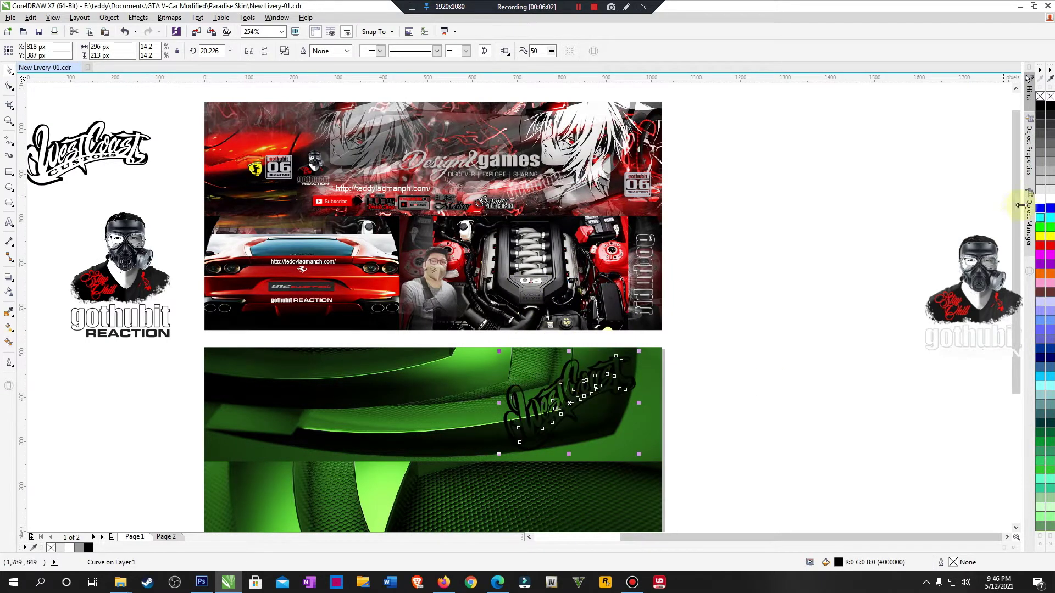
pyautogui.click(1039, 199)
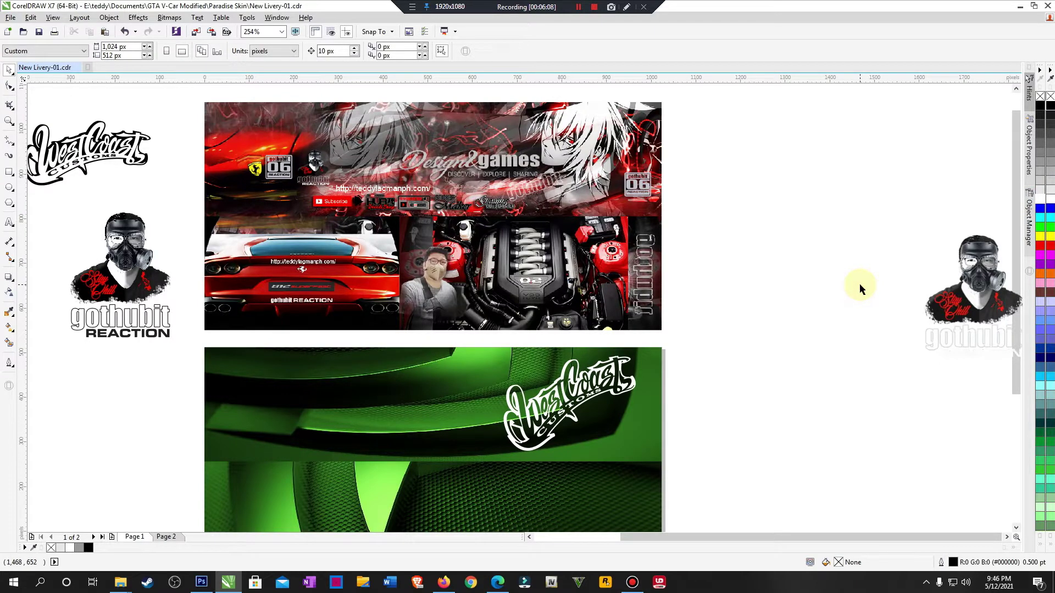
# Step: Enlarge the white logo on the upper green panel to about 330 × 237 px and save the document
pyautogui.scroll(-3, 859, 282)
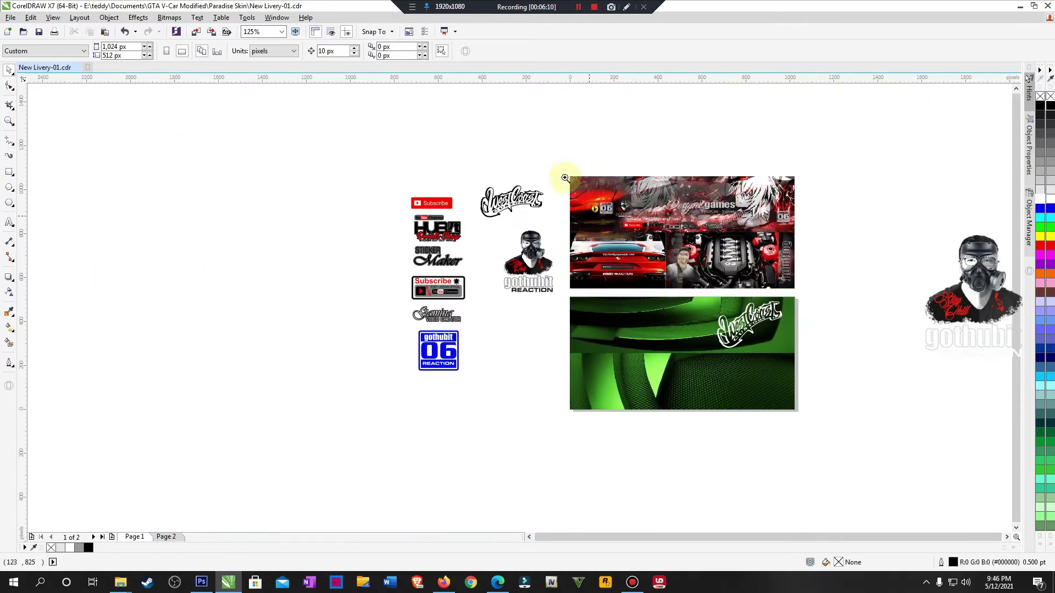
pyautogui.moveTo(561, 174); pyautogui.dragTo(886, 446)
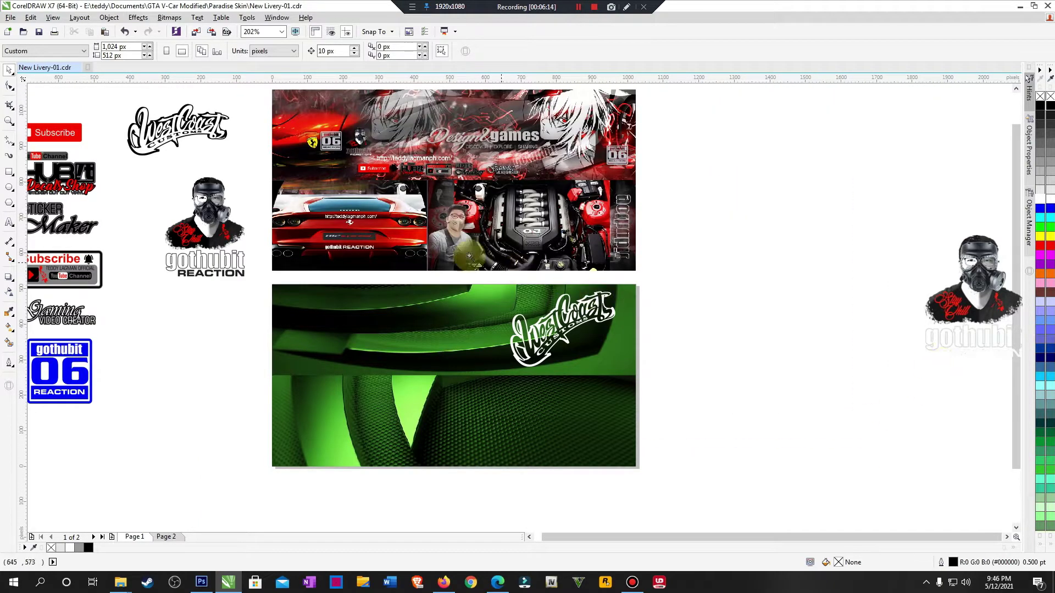
pyautogui.moveTo(453, 242); pyautogui.dragTo(753, 443)
pyautogui.click(505, 206)
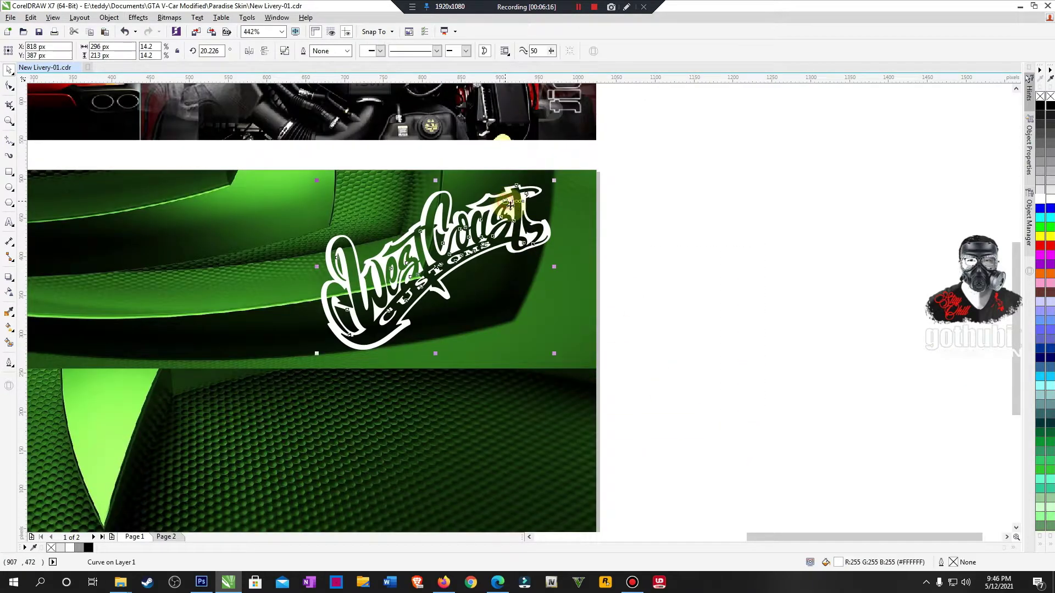
pyautogui.moveTo(554, 181); pyautogui.dragTo(564, 175)
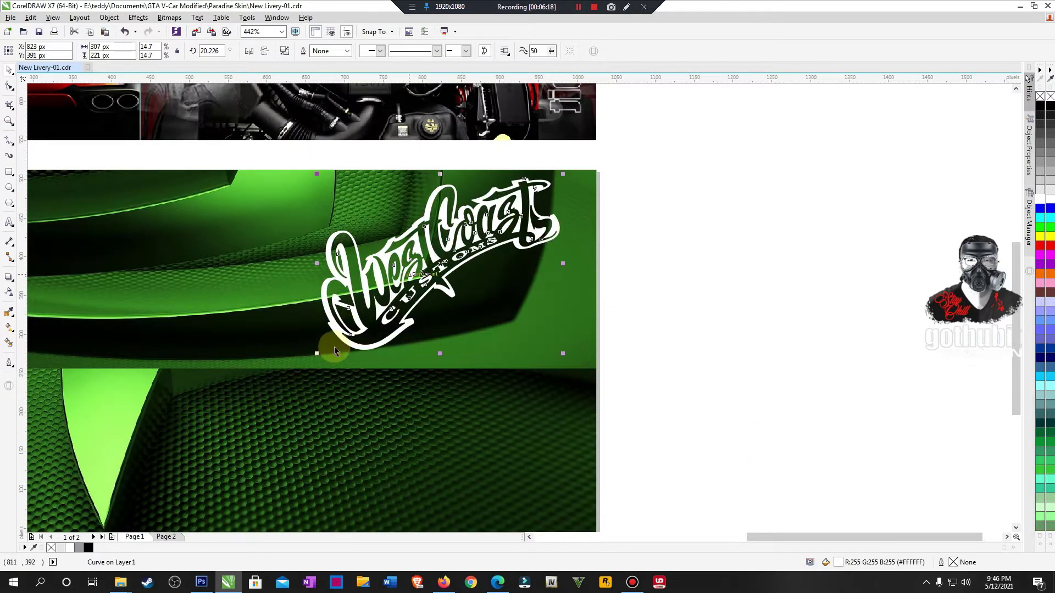
pyautogui.moveTo(316, 350); pyautogui.dragTo(301, 365)
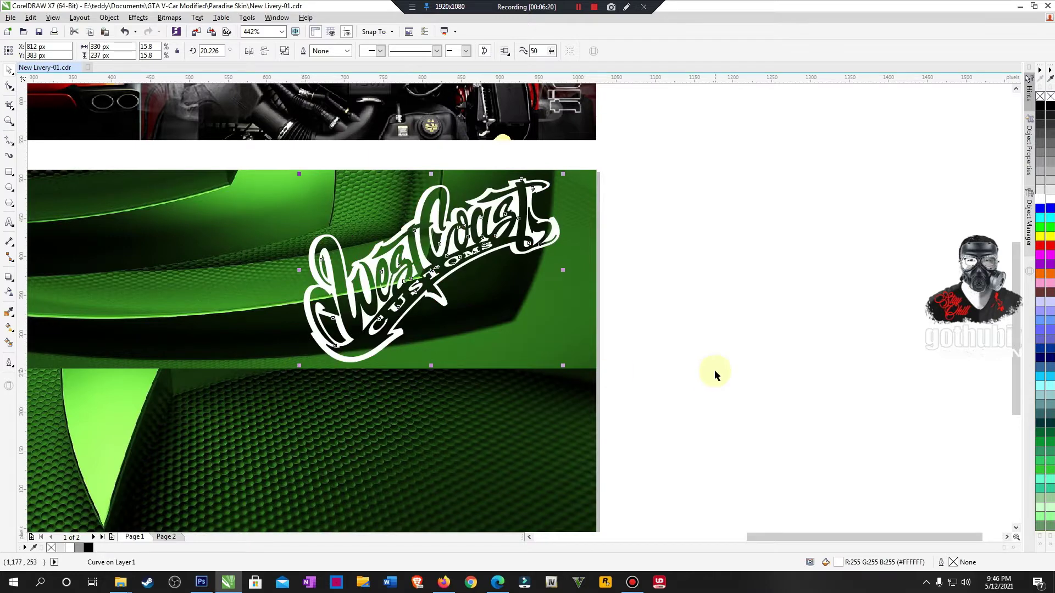
pyautogui.click(714, 369)
pyautogui.scroll(-3, 714, 369)
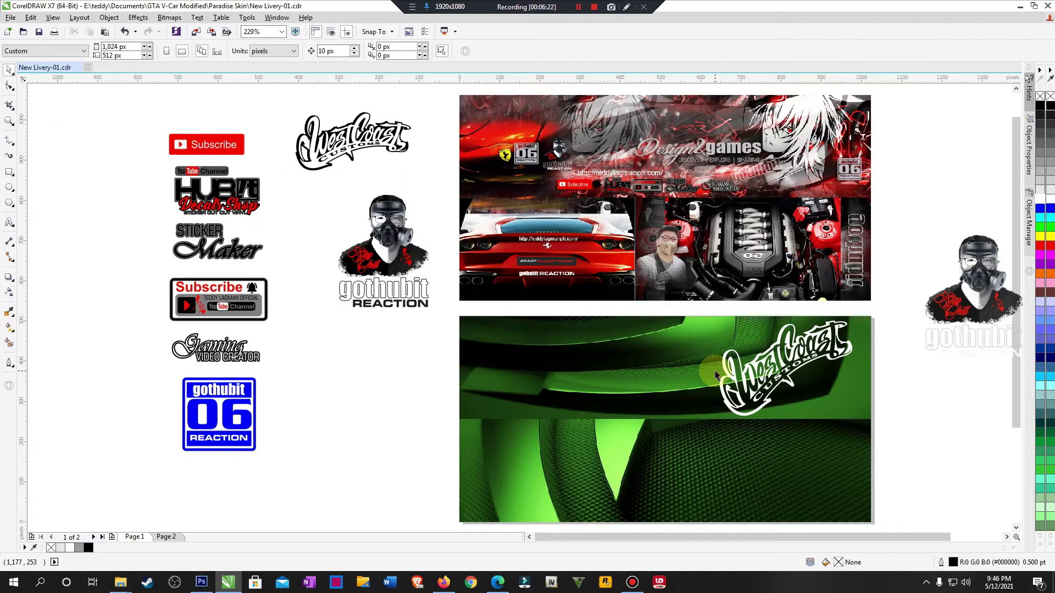
pyautogui.hotkey('ctrl', 's')
# Step: Place a copy of the gas-mask portrait and its gothubit REACTION text on the lower green panel at about 199 × 243 px
pyautogui.scroll(-3, 235, 242)
pyautogui.scroll(2, 816, 463)
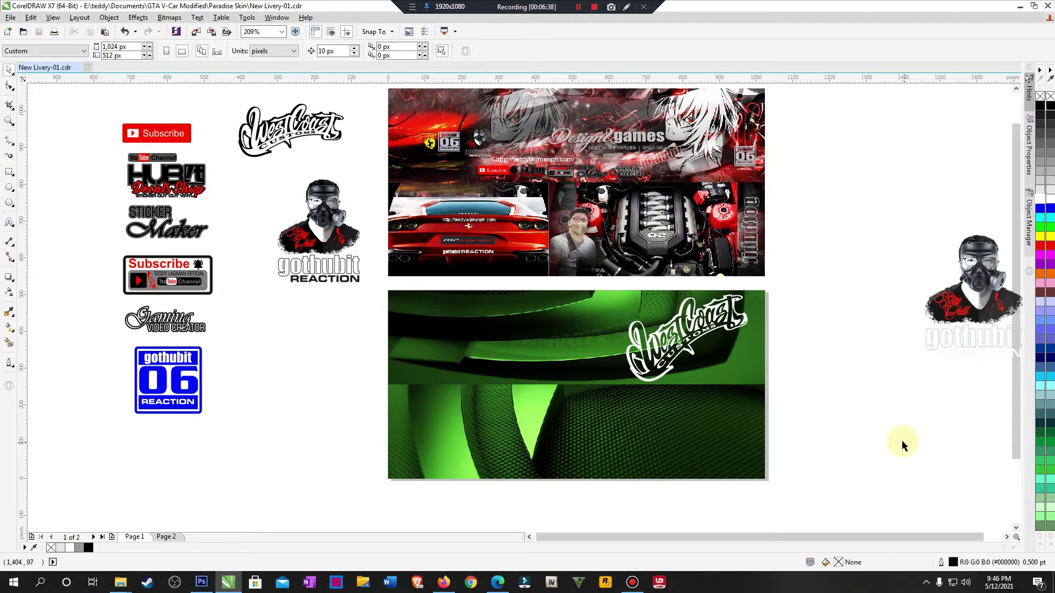
pyautogui.click(335, 241)
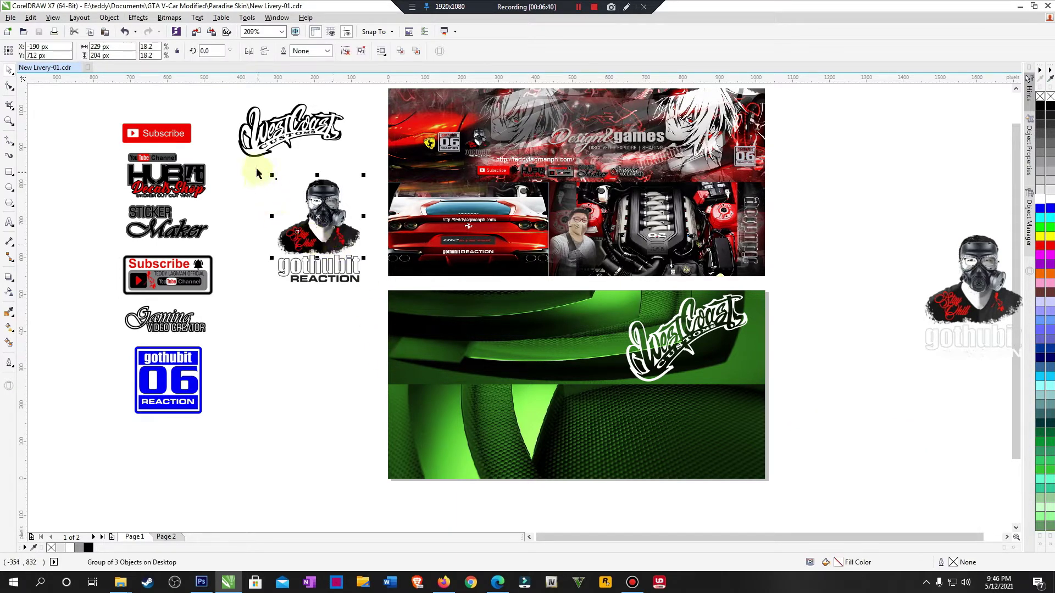
pyautogui.moveTo(256, 173); pyautogui.dragTo(371, 328)
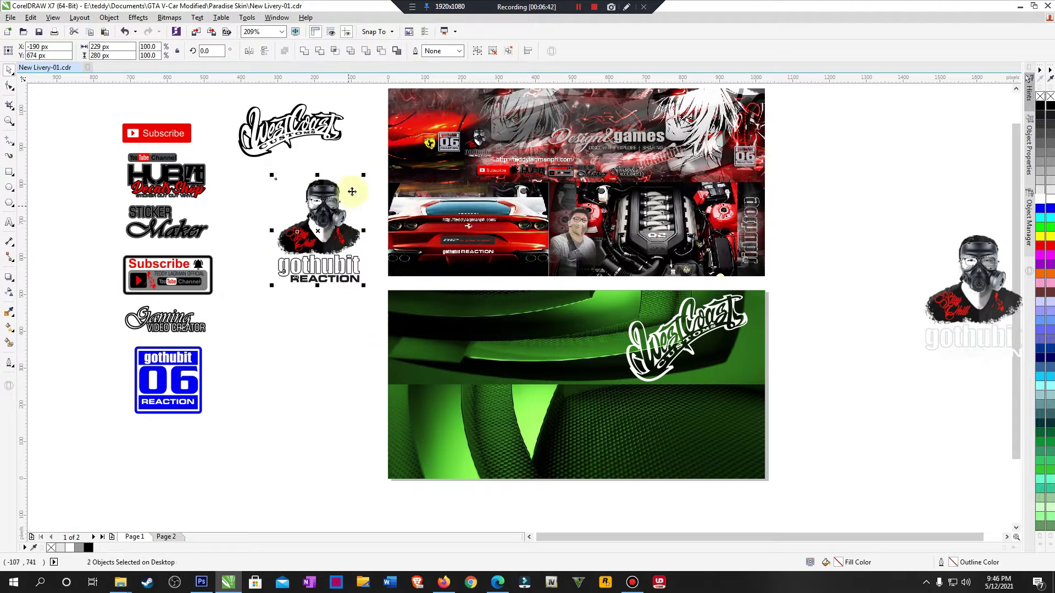
pyautogui.moveTo(363, 175); pyautogui.dragTo(652, 198)
pyautogui.moveTo(682, 258); pyautogui.dragTo(695, 272)
pyautogui.moveTo(655, 225); pyautogui.dragTo(656, 432)
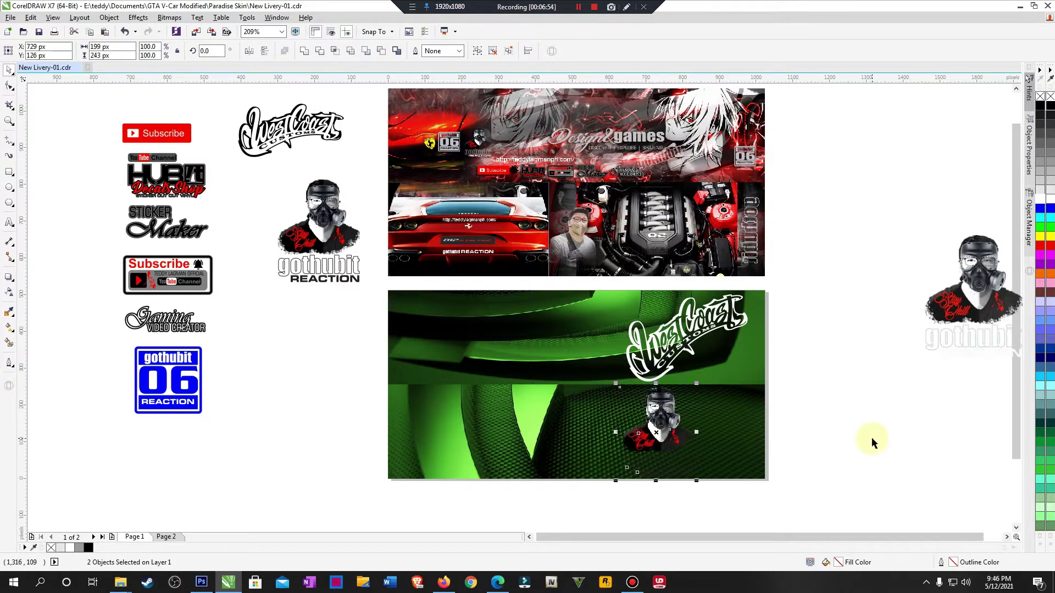
# Step: Switch to Wireframe view and shift the portrait and its text 10 px to the left on the lower green panel
pyautogui.press('F2')
pyautogui.moveTo(502, 347); pyautogui.dragTo(890, 506)
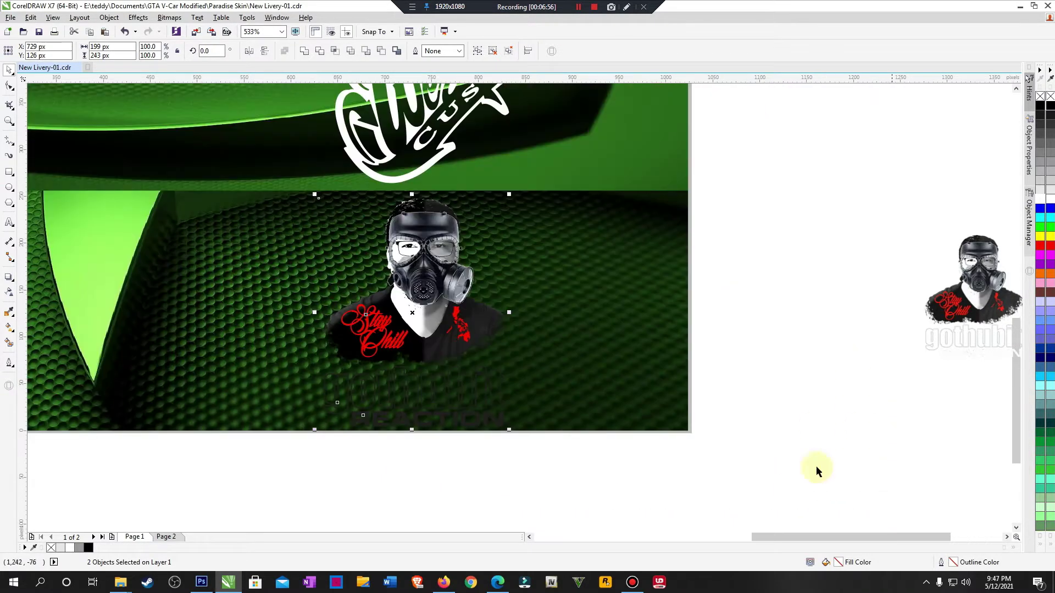
pyautogui.click(30, 17)
pyautogui.click(72, 44)
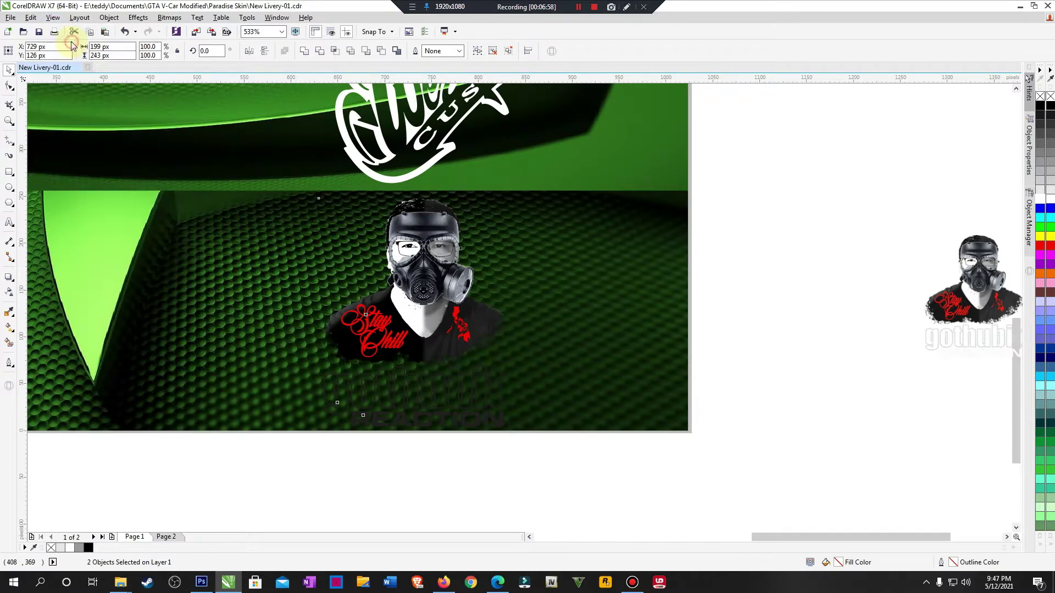
pyautogui.click(397, 470)
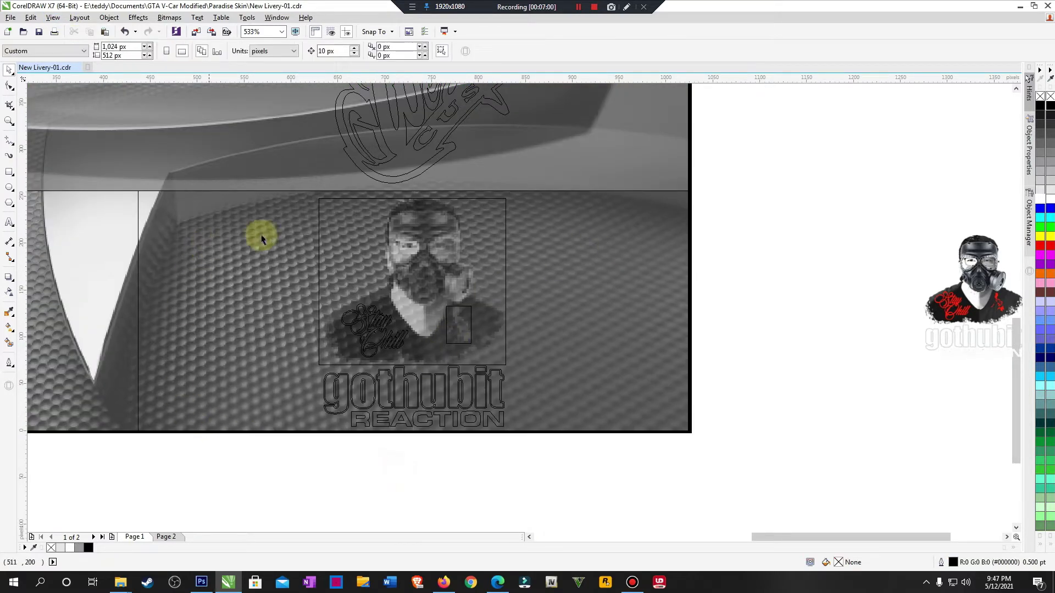
pyautogui.click(430, 265)
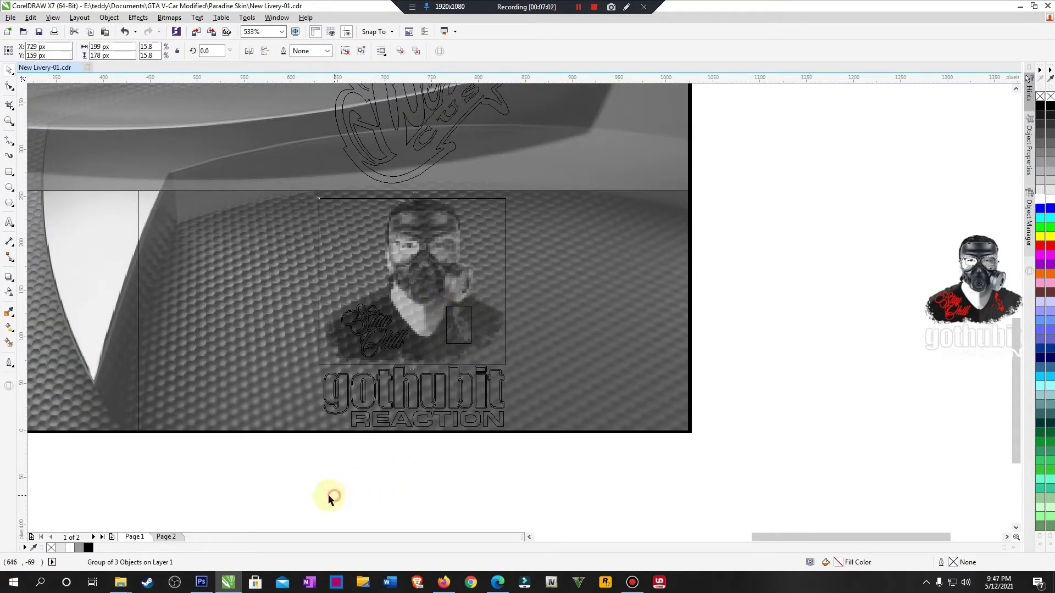
pyautogui.moveTo(328, 497); pyautogui.dragTo(570, 186)
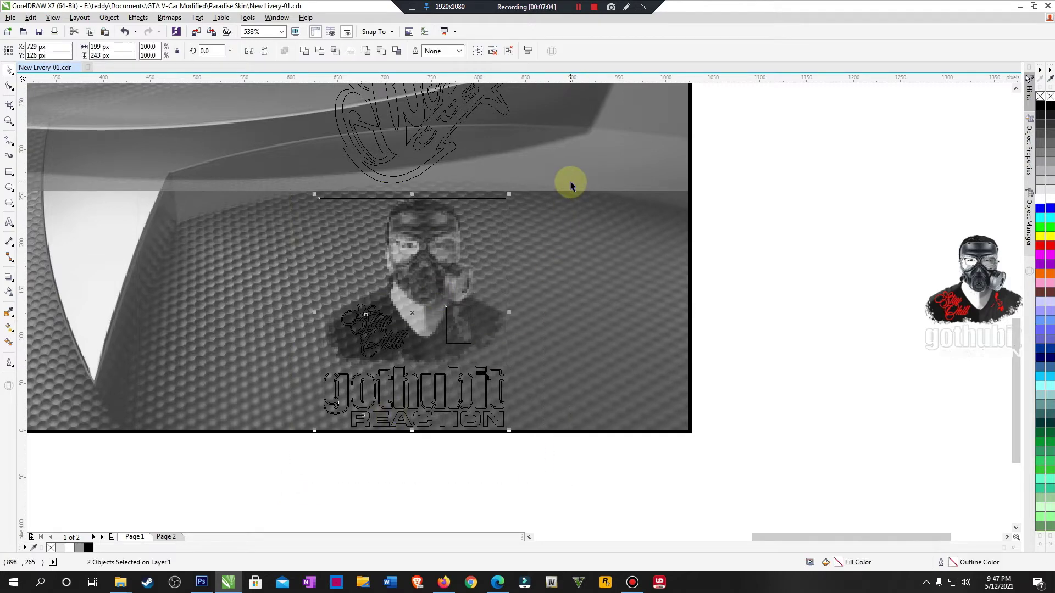
pyautogui.press('Down')
pyautogui.press('Right')
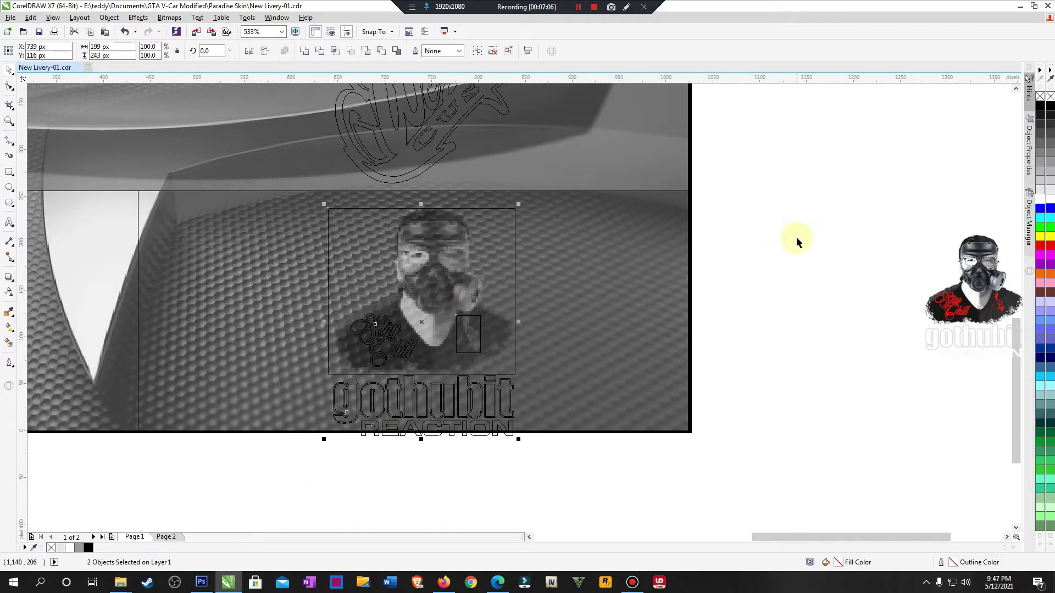
pyautogui.press('Left')
pyautogui.press('Left')
pyautogui.press('Up')
pyautogui.click(796, 236)
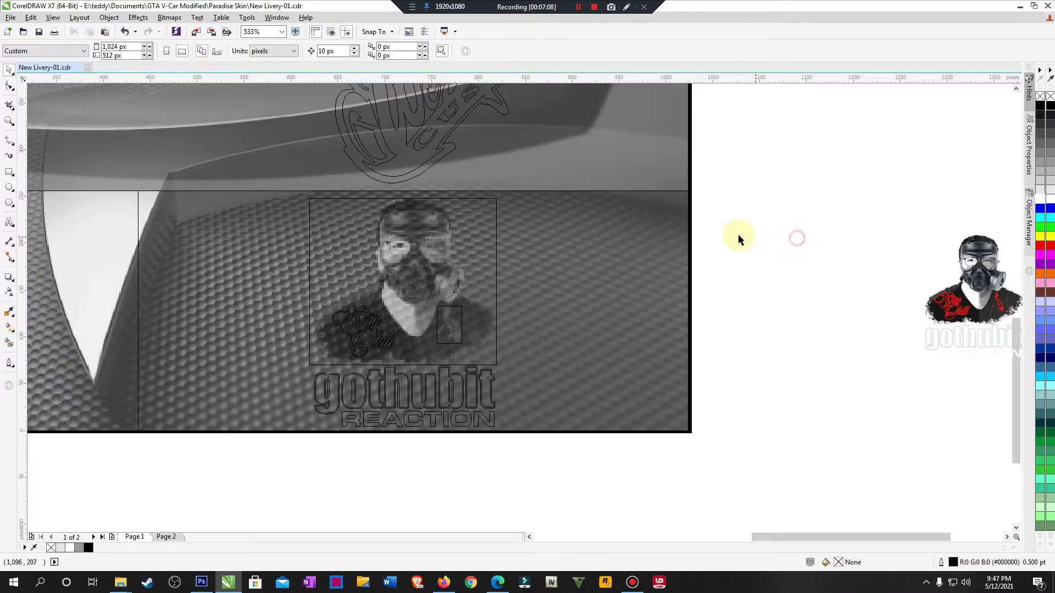
# Step: Switch to Enhanced view and fill the gothubit REACTION text under the portrait white
pyautogui.click(53, 17)
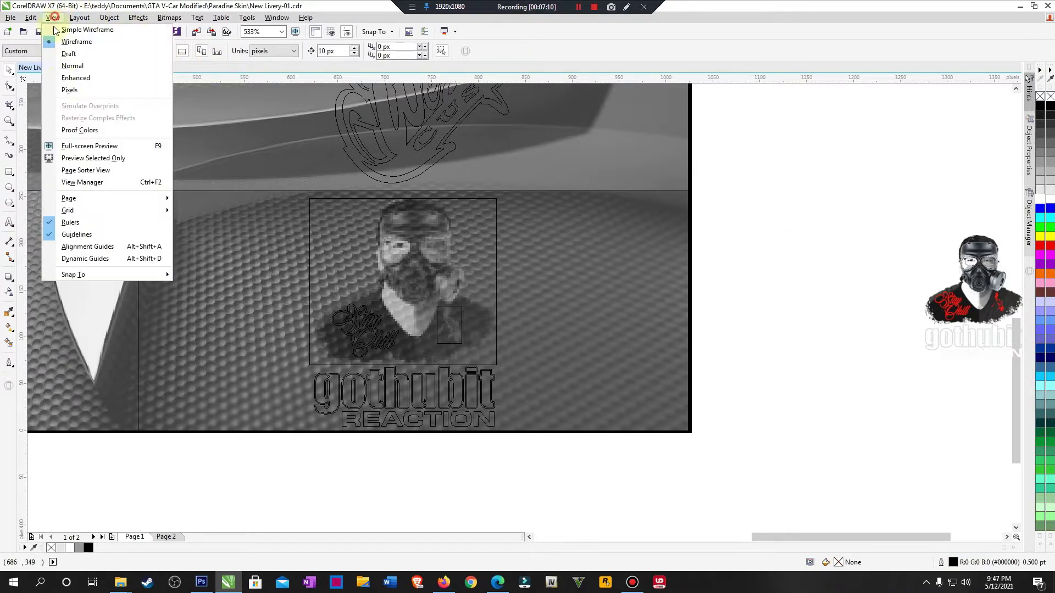
pyautogui.click(69, 81)
pyautogui.moveTo(278, 469); pyautogui.dragTo(631, 330)
pyautogui.click(1040, 199)
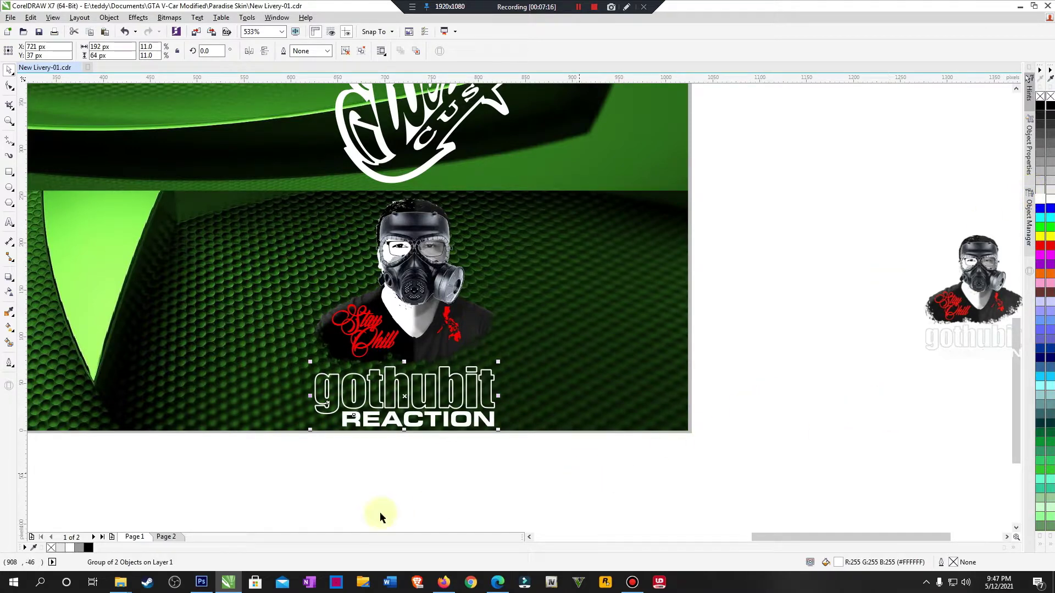
# Step: Scale the portrait and its text down together to just under 193 × 235 px and save the document
pyautogui.moveTo(281, 480); pyautogui.dragTo(557, 190)
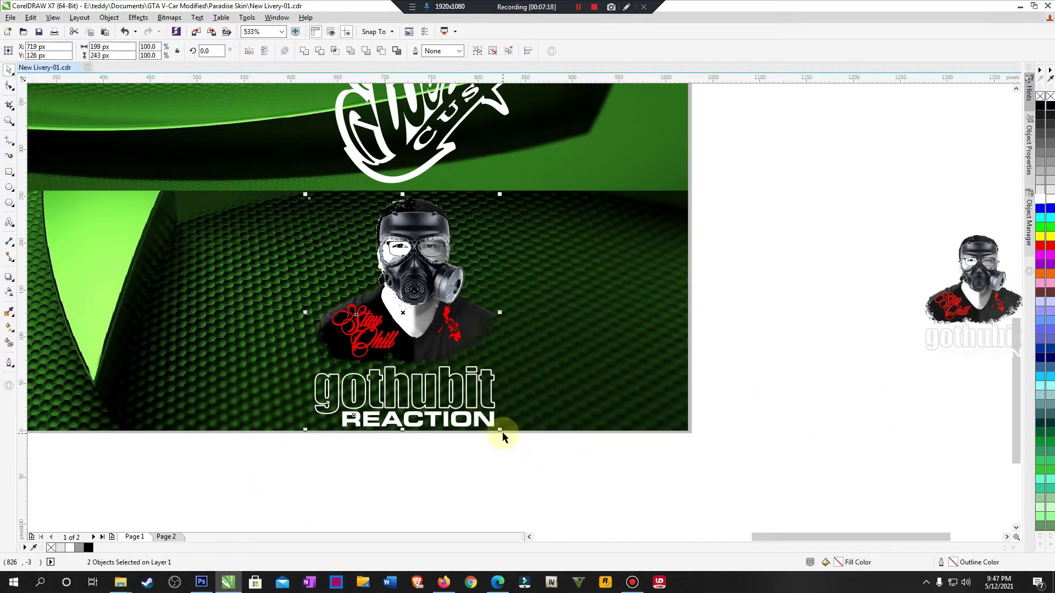
pyautogui.moveTo(501, 430); pyautogui.dragTo(494, 422)
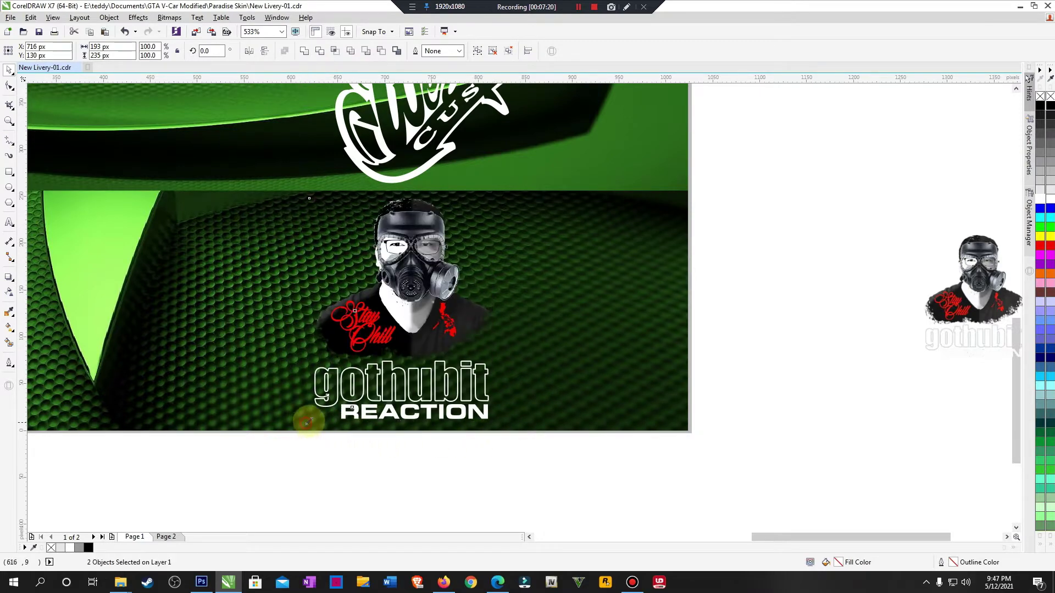
pyautogui.moveTo(308, 422); pyautogui.dragTo(312, 421)
pyautogui.click(797, 406)
pyautogui.press('F4')
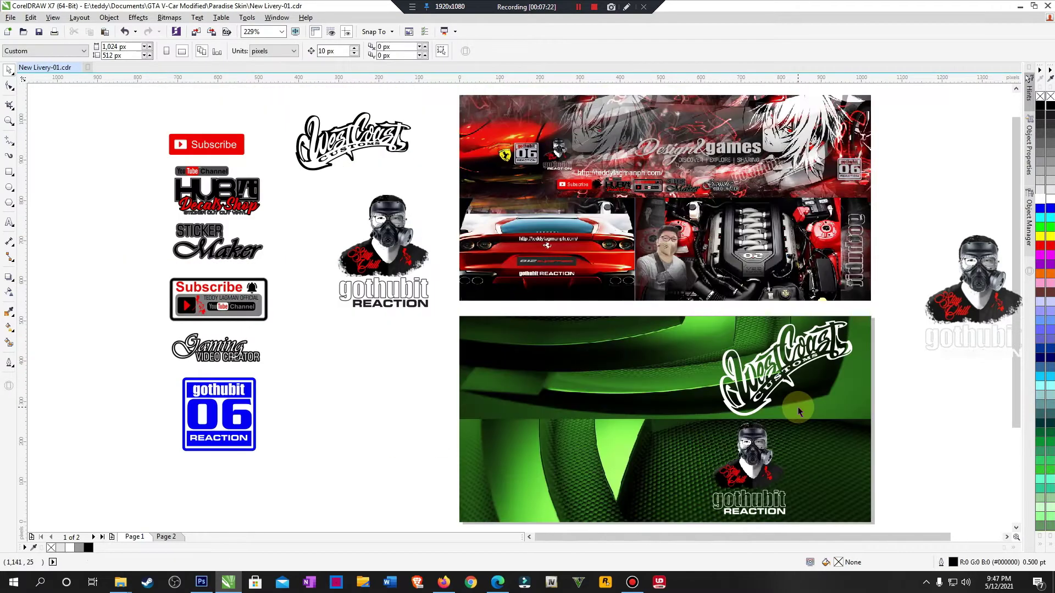
pyautogui.hotkey('ctrl', 's')
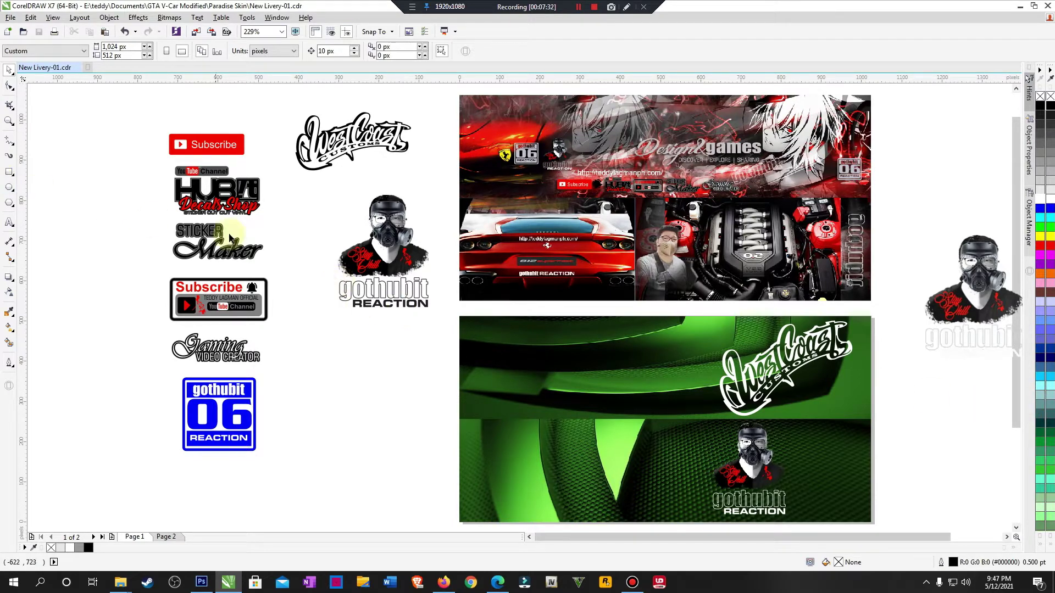
# Step: Import Rim.png into the free space beside the decals and scale it to about 296 × 296 px
pyautogui.click(10, 17)
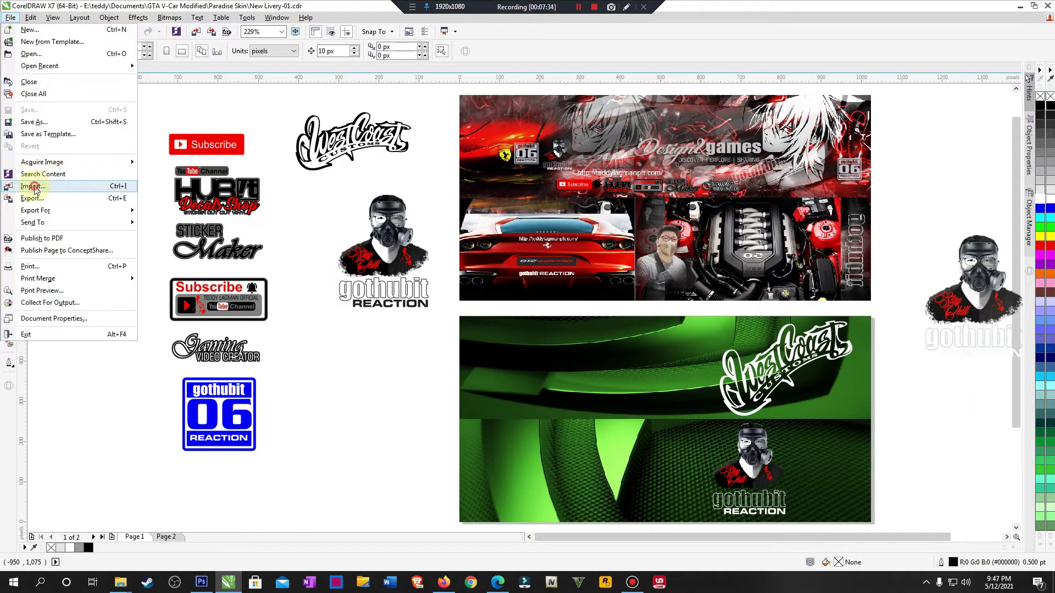
pyautogui.click(33, 172)
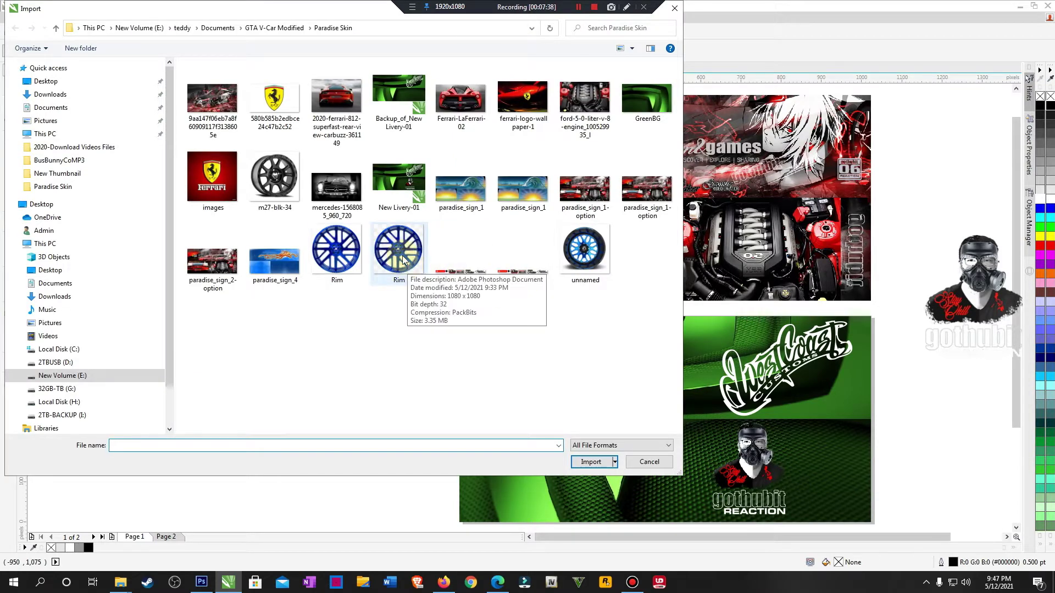
pyautogui.click(336, 250)
pyautogui.click(591, 462)
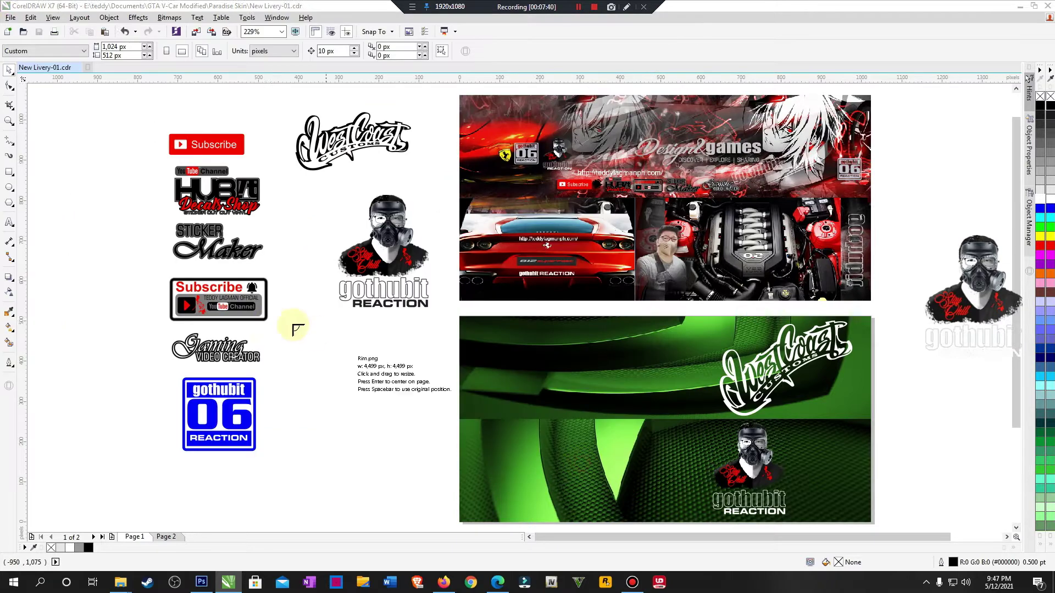
pyautogui.click(269, 323)
pyautogui.hotkey('shift', 'F2')
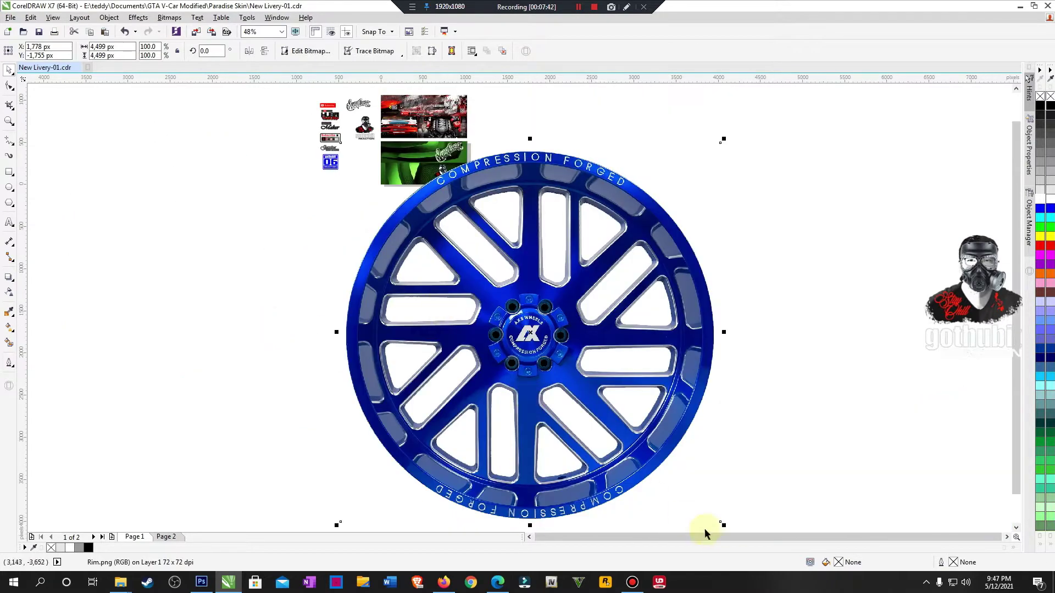
pyautogui.moveTo(724, 526); pyautogui.dragTo(471, 176)
pyautogui.hotkey('shift', 'F4')
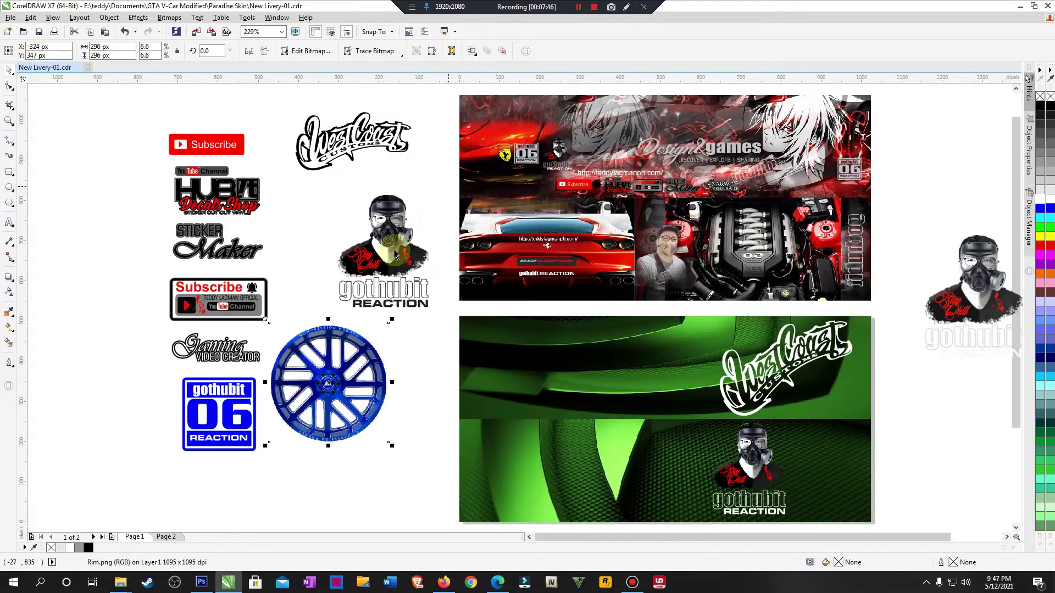
# Step: Move the blue rim onto the lower green panel and scale it to about 176 × 176 px
pyautogui.moveTo(376, 409); pyautogui.dragTo(627, 464)
pyautogui.scroll(-4, 605, 471)
pyautogui.moveTo(560, 435); pyautogui.dragTo(714, 500)
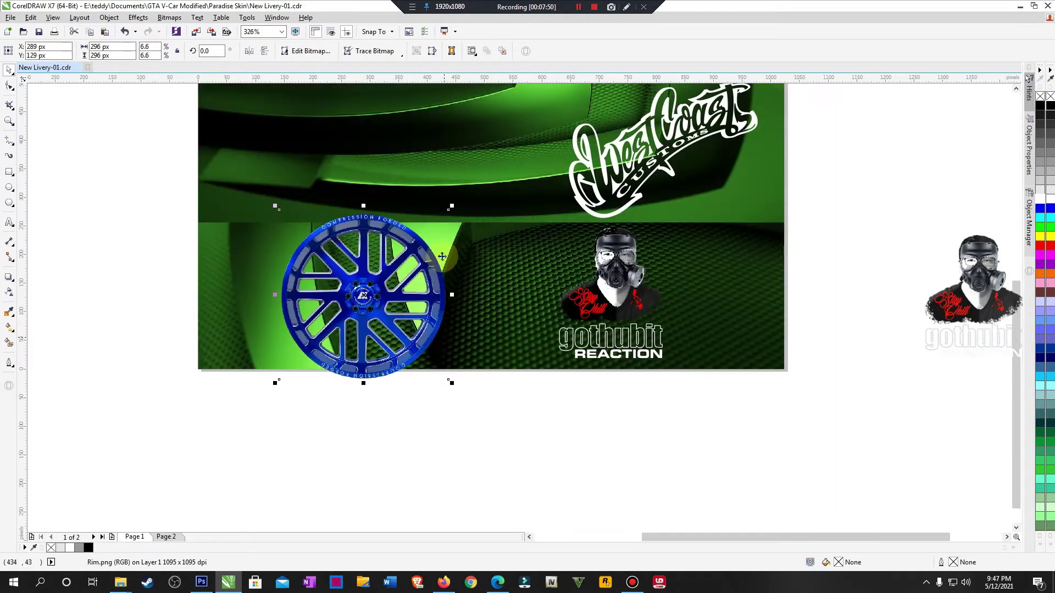
pyautogui.moveTo(451, 206); pyautogui.dragTo(380, 277)
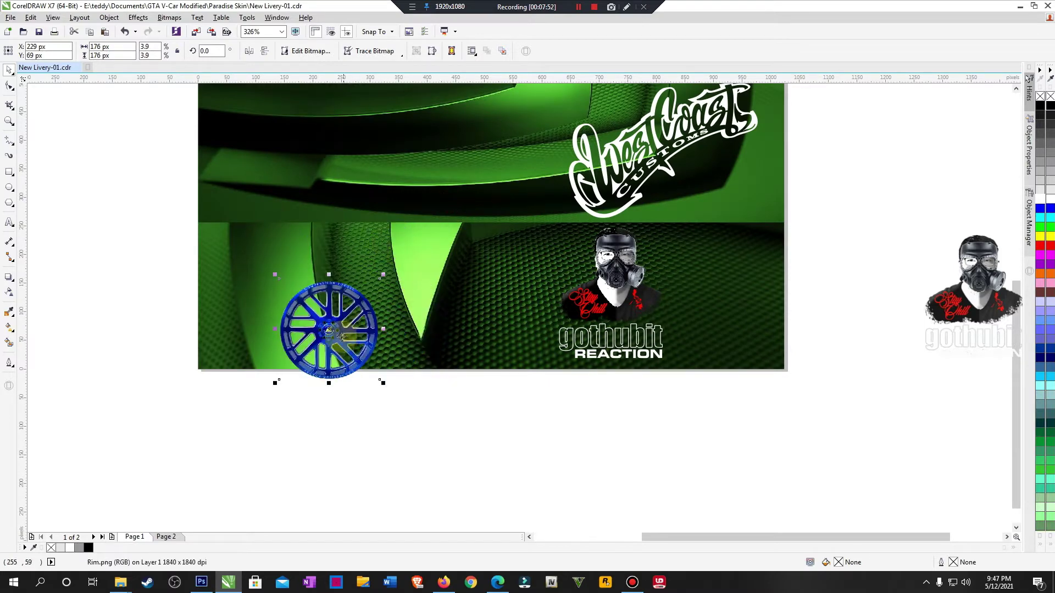
# Step: Move the blue rim up so that it sits fully inside the lower green panel
pyautogui.moveTo(329, 330); pyautogui.dragTo(330, 308)
pyautogui.click(368, 407)
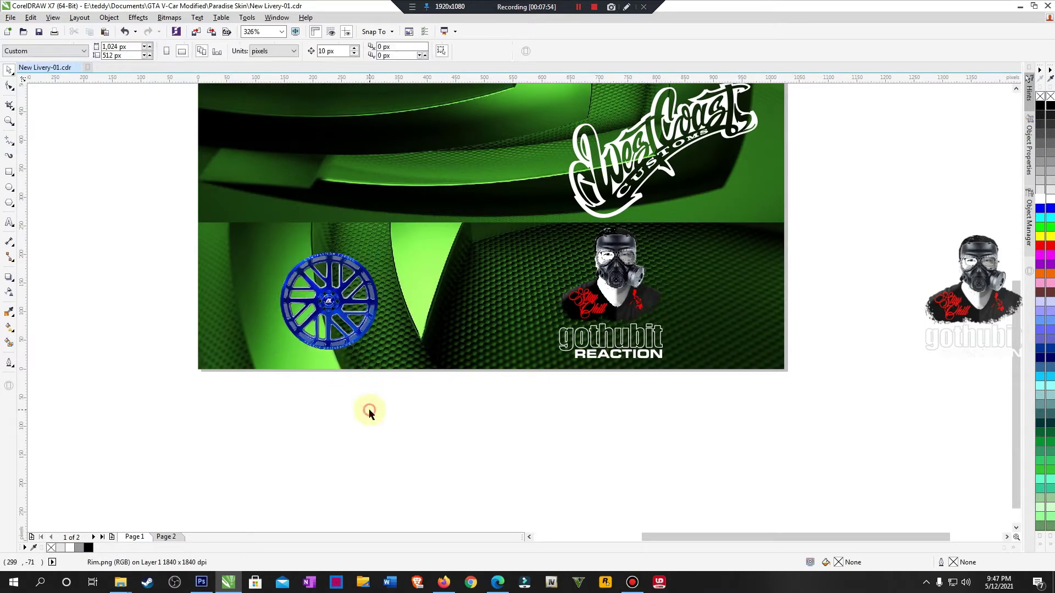
pyautogui.scroll(-2, 368, 408)
pyautogui.scroll(-2, 352, 357)
pyautogui.scroll(3, 376, 449)
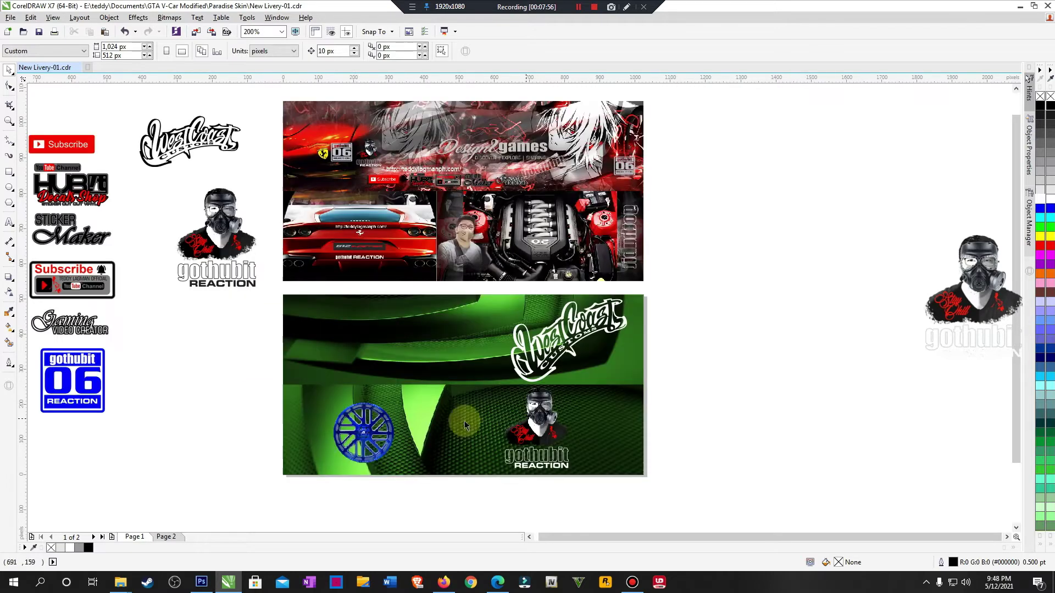
# Step: Place the rim over the red car's rear panel, then move it straight down onto the lower green panel at X 218, Y 128 px
pyautogui.moveTo(377, 449); pyautogui.dragTo(360, 232)
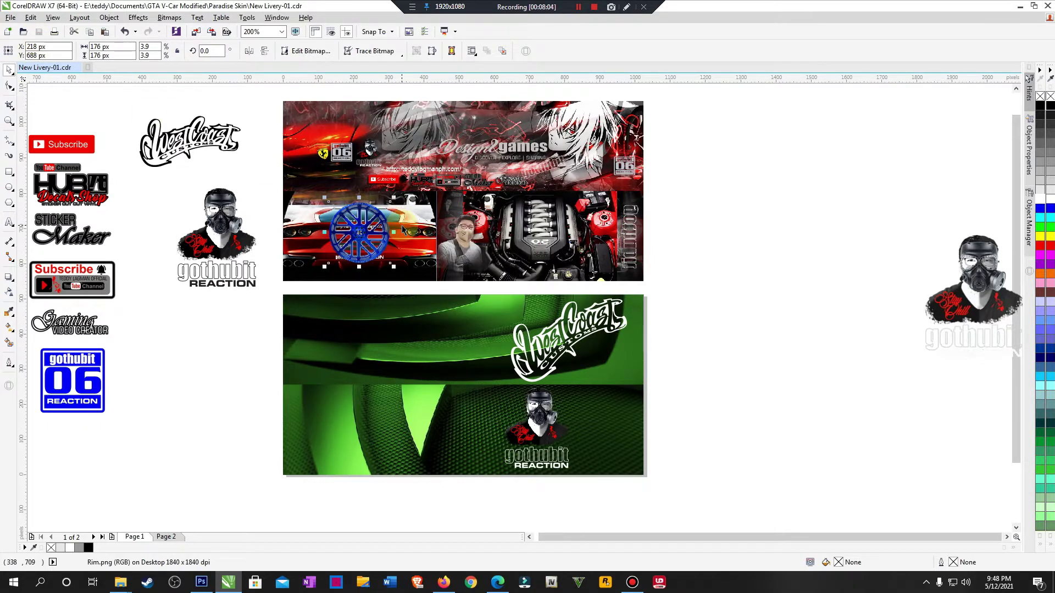
pyautogui.press('Down')
pyautogui.press('Down')
pyautogui.press('Down')
pyautogui.press('Down')
pyautogui.press('Down')
pyautogui.press('Down')
pyautogui.press('Down')
pyautogui.press('Down')
pyautogui.press('Down')
pyautogui.press('Down')
pyautogui.press('Down')
pyautogui.press('Down')
pyautogui.press('Down')
pyautogui.press('Down')
pyautogui.press('Down')
pyautogui.press('Down')
pyautogui.press('Down')
pyautogui.press('Down')
pyautogui.press('Down')
pyautogui.press('Down')
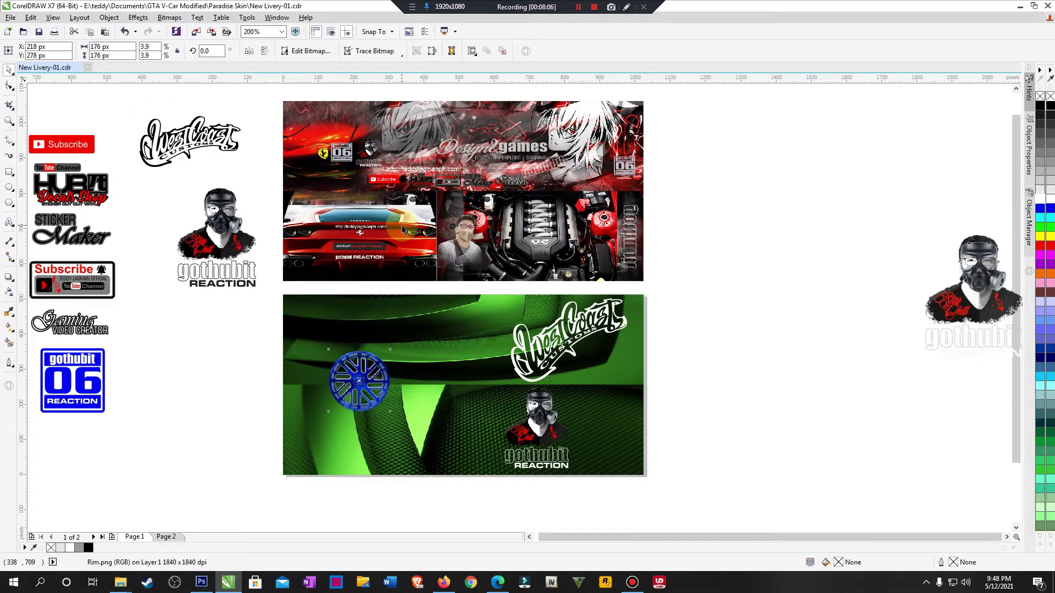
pyautogui.press('Down')
pyautogui.press('Down')
pyautogui.press('Down')
pyautogui.press('Down')
pyautogui.press('Down')
pyautogui.press('Down')
pyautogui.press('Down')
pyautogui.press('Down')
pyautogui.press('Down')
pyautogui.press('Down')
pyautogui.press('Down')
pyautogui.press('Down')
pyautogui.press('Down')
pyautogui.press('Down')
pyautogui.press('Down')
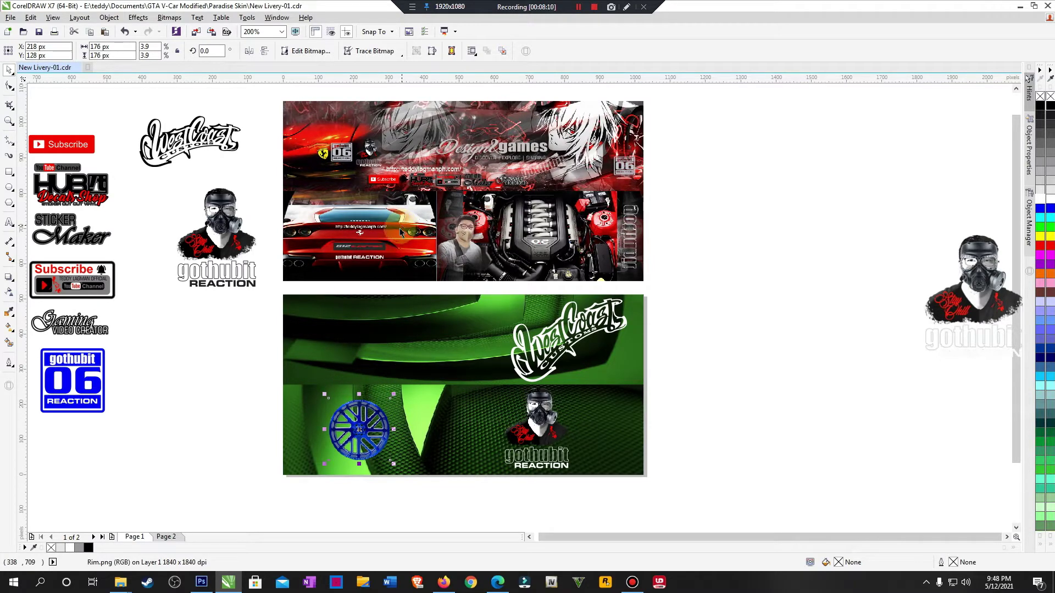
# Step: Enlarge the rim to about 205 × 205 px and shift it 40 px left on the lower green panel
pyautogui.press('z')
pyautogui.moveTo(260, 373); pyautogui.dragTo(708, 488)
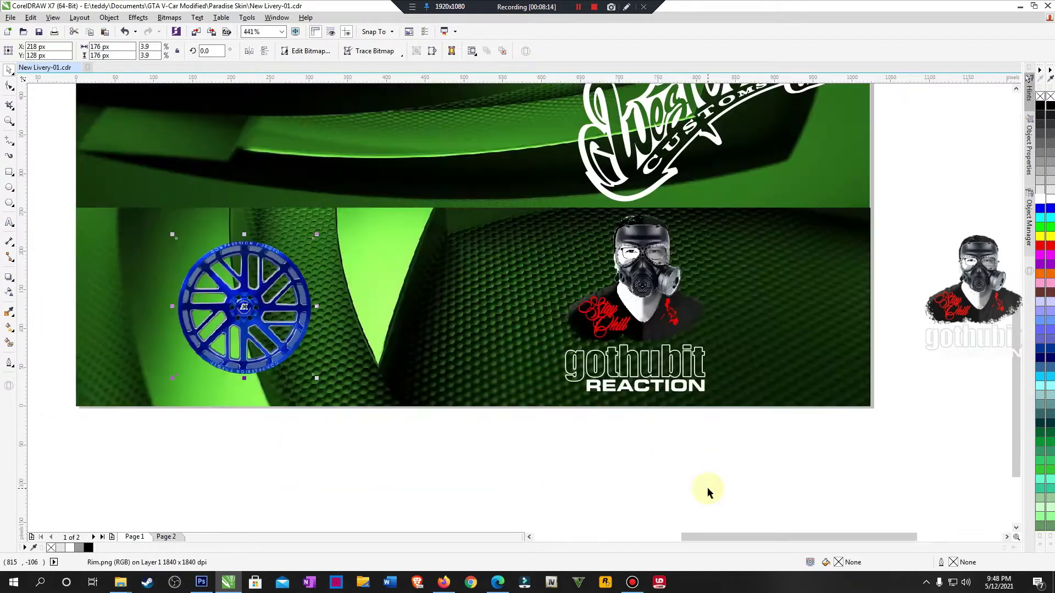
pyautogui.rightClick(412, 471)
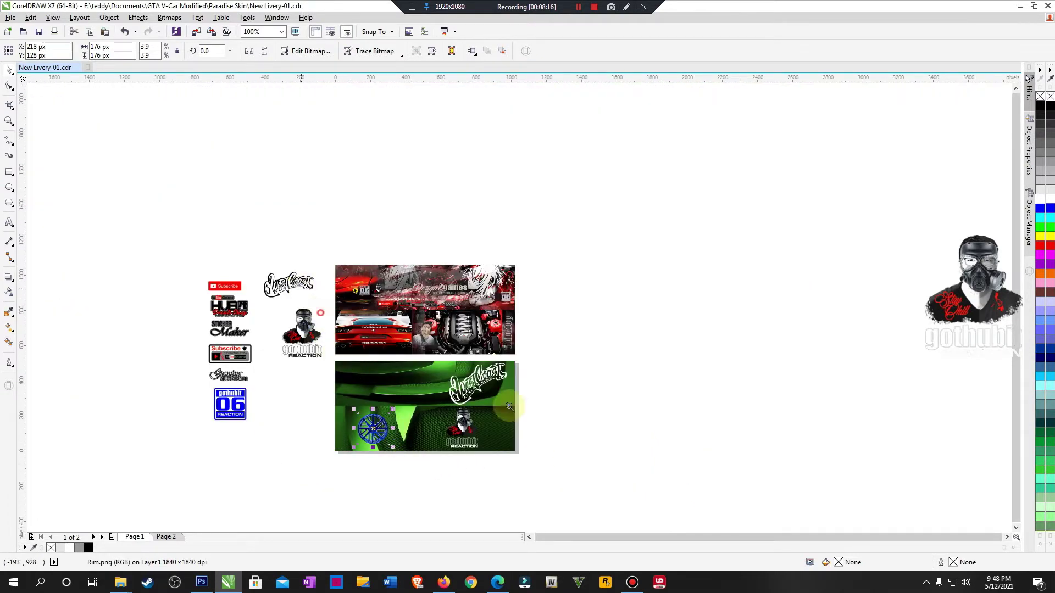
pyautogui.moveTo(301, 293); pyautogui.dragTo(652, 502)
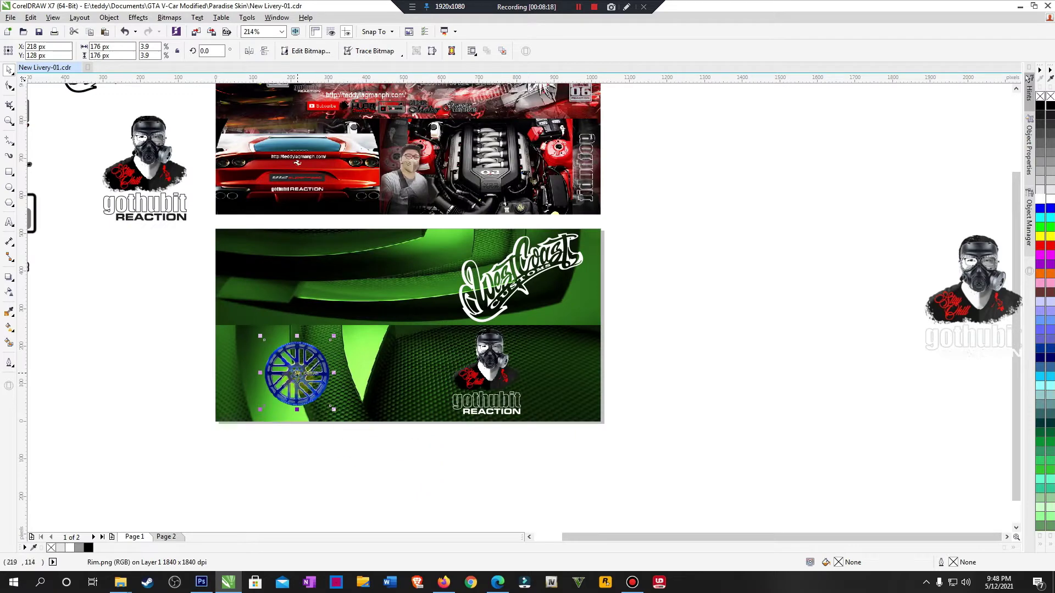
pyautogui.moveTo(259, 411); pyautogui.dragTo(248, 413)
pyautogui.moveTo(253, 333); pyautogui.dragTo(249, 329)
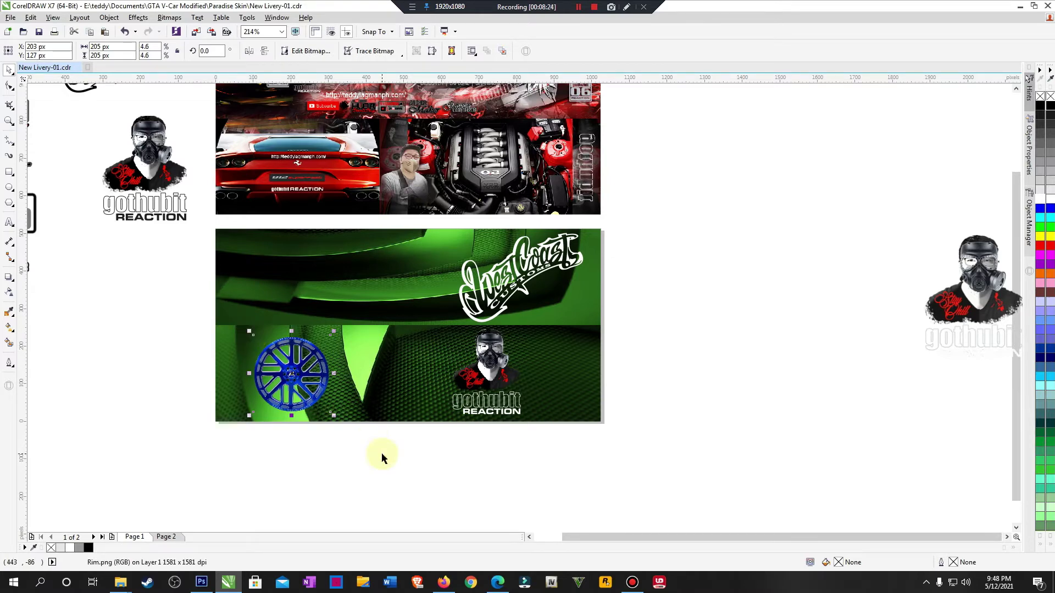
pyautogui.press('Left')
pyautogui.press('Left')
pyautogui.press('Left')
pyautogui.press('Left')
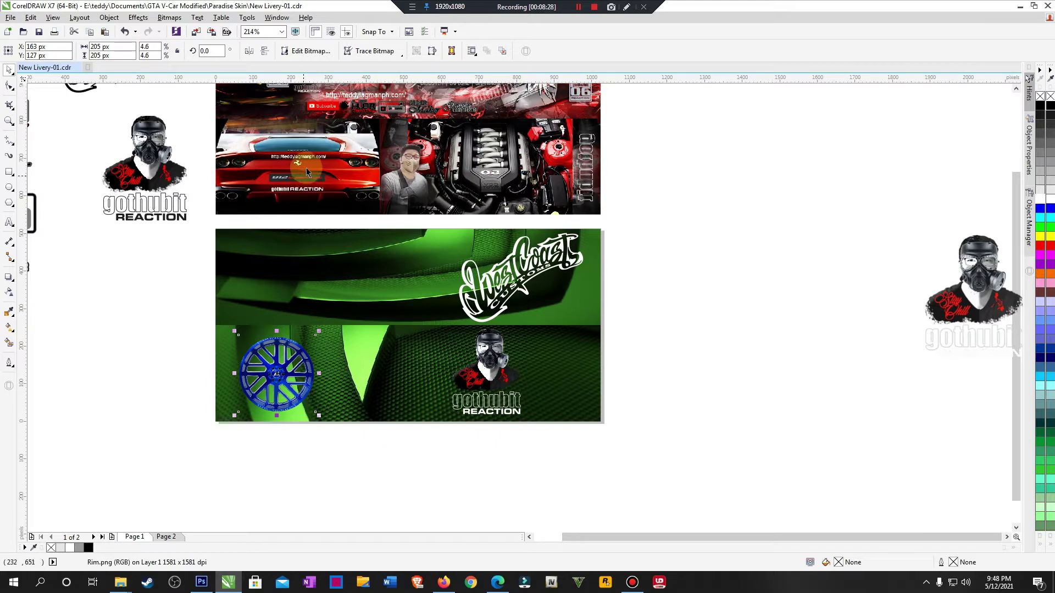
pyautogui.click(761, 373)
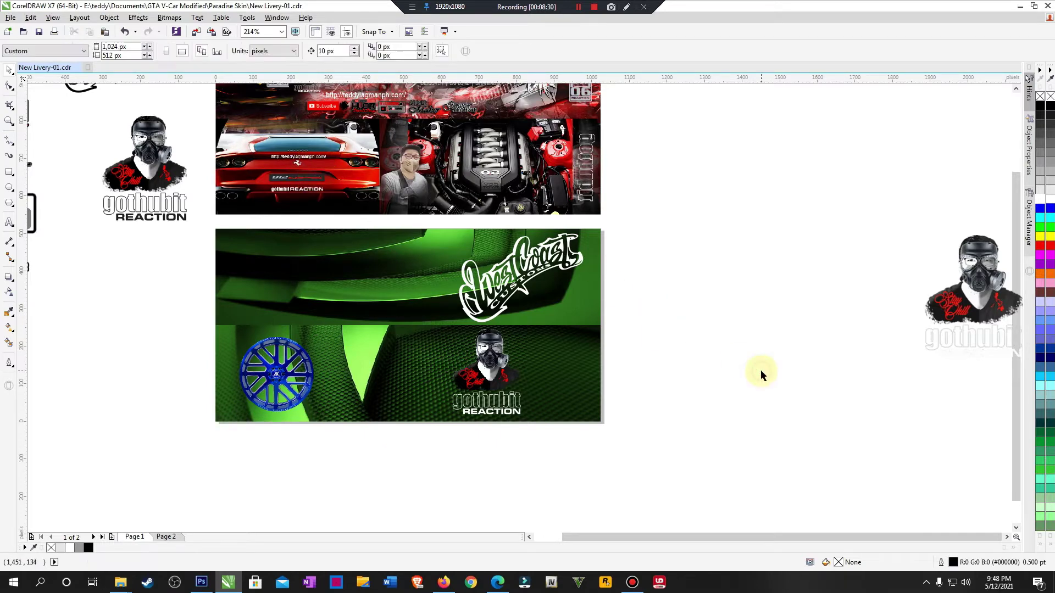
# Step: Copy the five decals from Subscribe to Gaming Video Creator onto the red livery, scale the copies to about 104 × 243 px and group them
pyautogui.scroll(-2, 760, 369)
pyautogui.scroll(2, 612, 313)
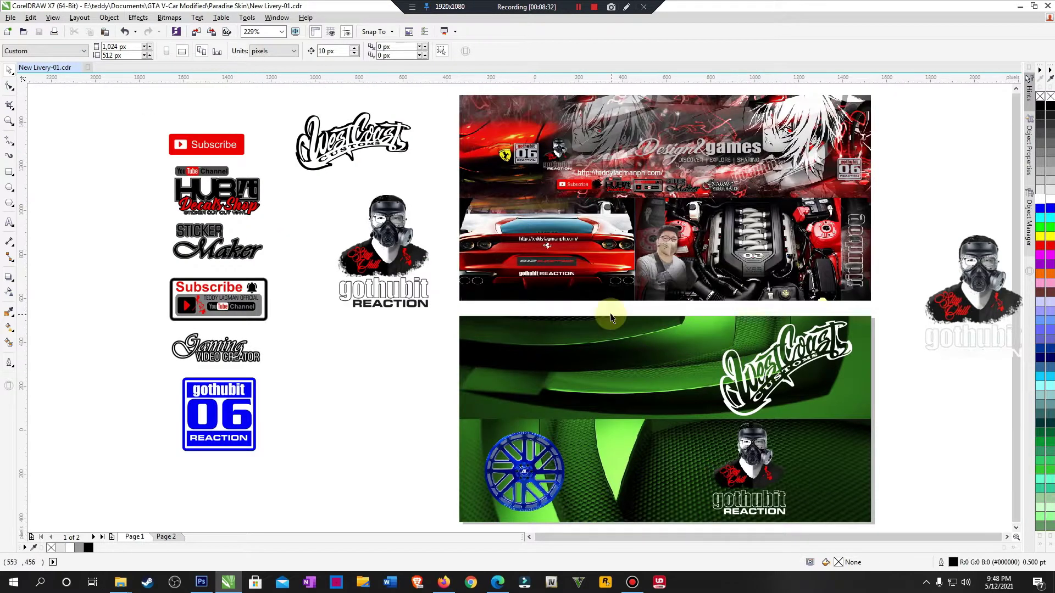
pyautogui.scroll(-1, 612, 313)
pyautogui.moveTo(374, 196); pyautogui.dragTo(851, 449)
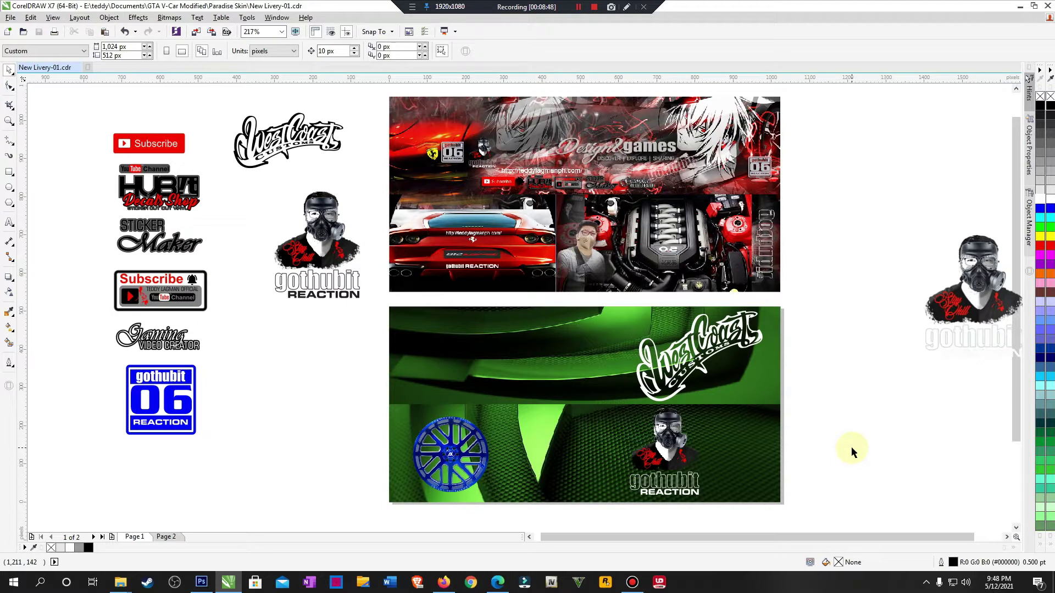
pyautogui.click(150, 143)
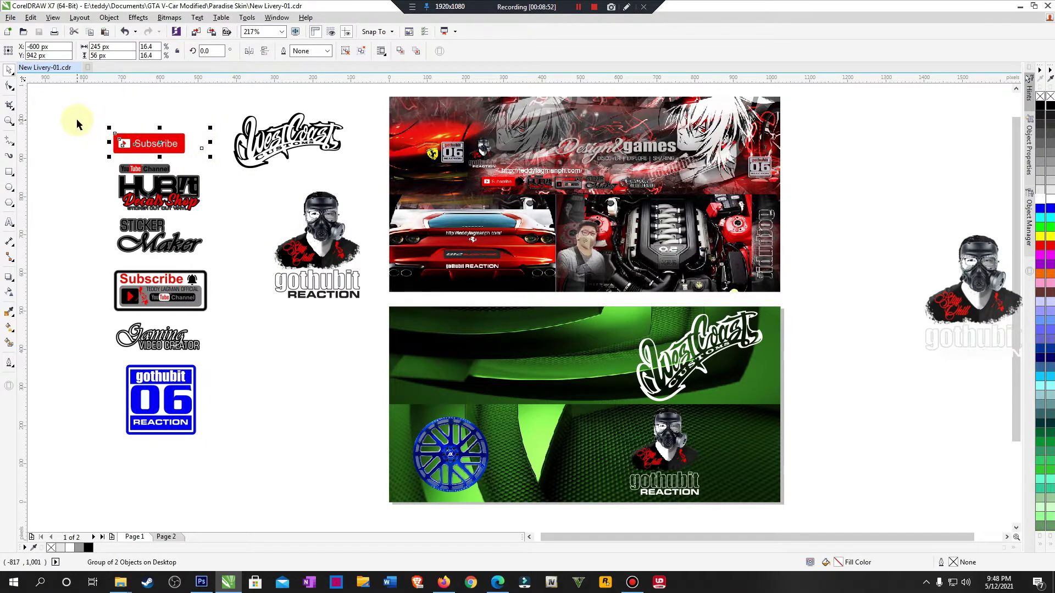
pyautogui.moveTo(76, 116); pyautogui.dragTo(170, 297)
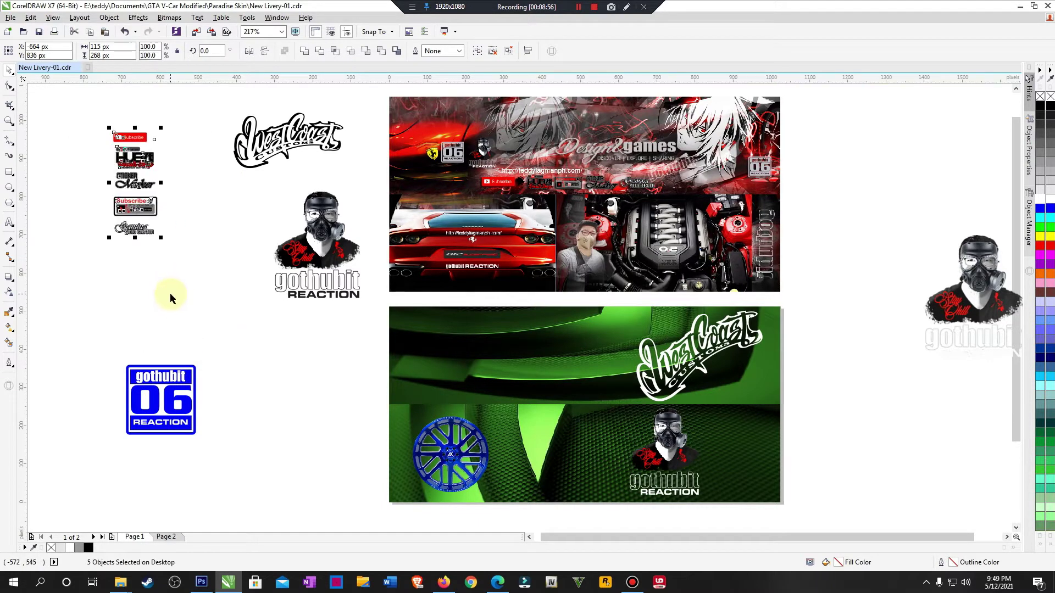
pyautogui.hotkey('ctrl', 'z')
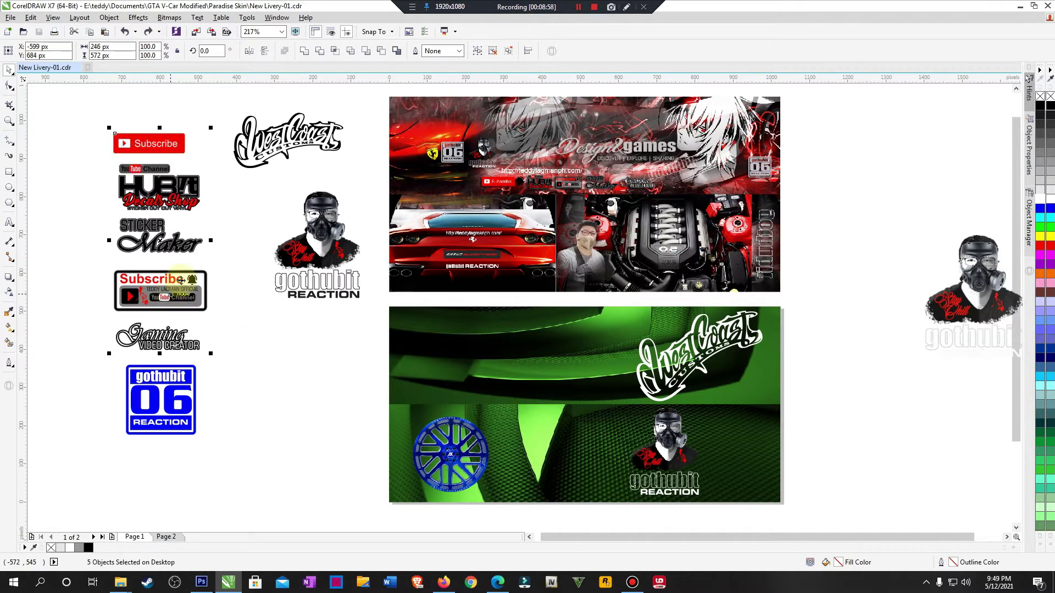
pyautogui.moveTo(175, 179); pyautogui.dragTo(540, 253)
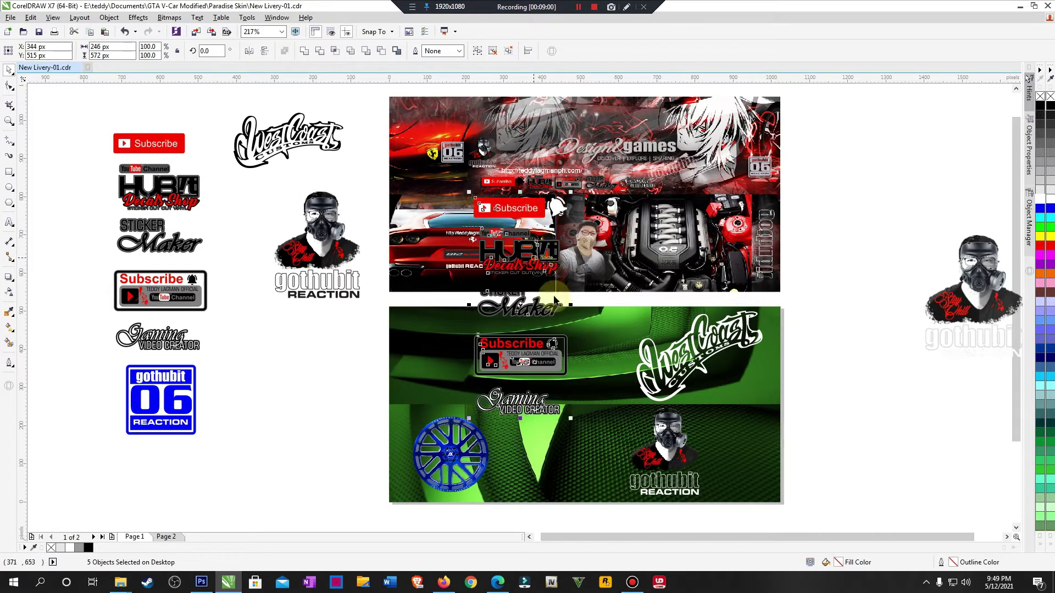
pyautogui.moveTo(572, 422); pyautogui.dragTo(508, 288)
pyautogui.hotkey('ctrl', 'g')
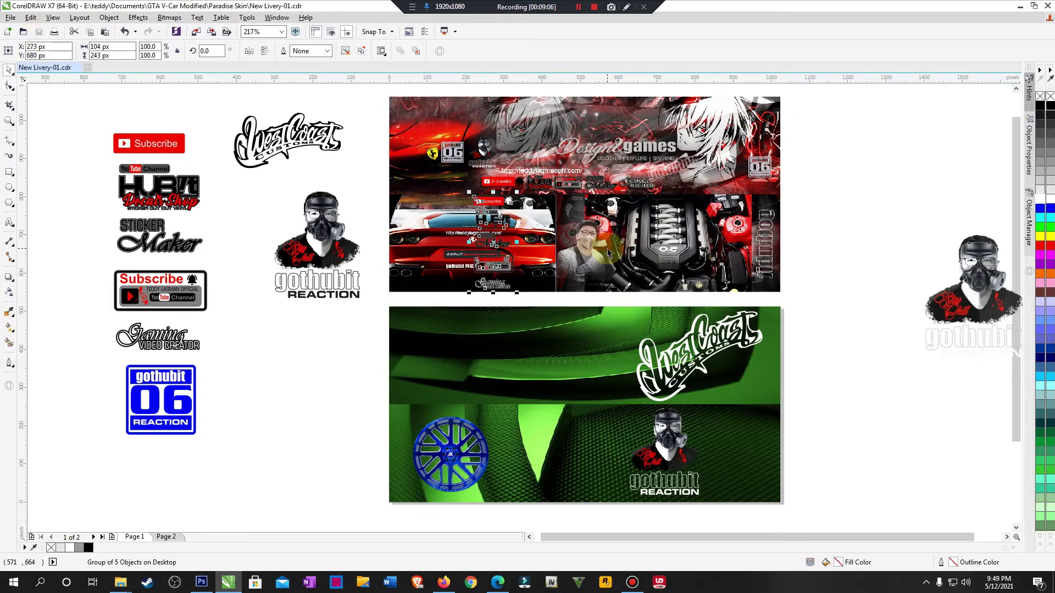
# Step: Move the decal group so its red Subscribe decal covers the matching Subscribe decal in the red livery's upper panel
pyautogui.scroll(3, 586, 187)
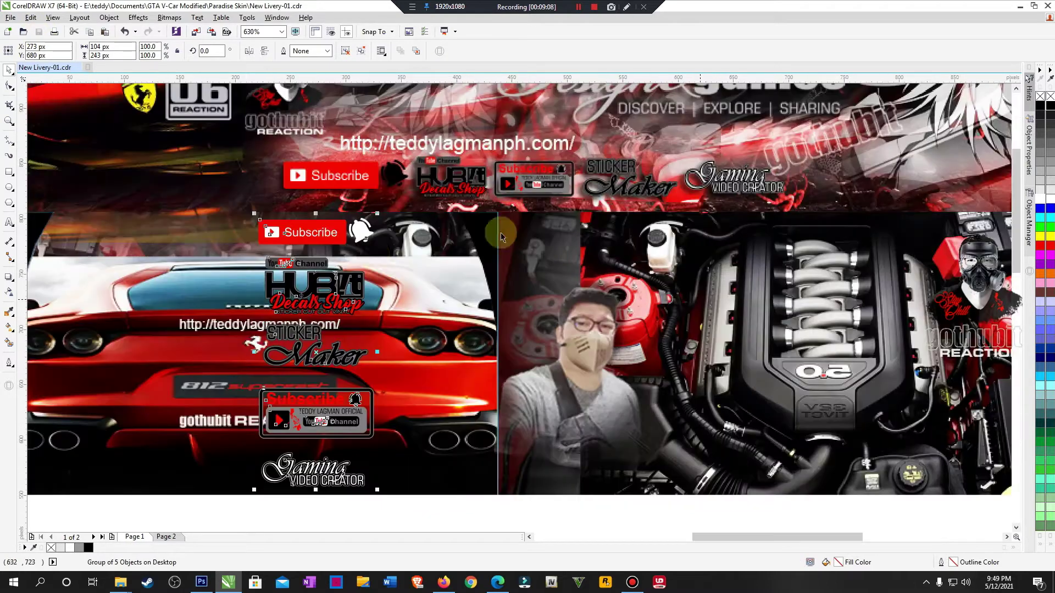
pyautogui.moveTo(305, 233); pyautogui.dragTo(332, 180)
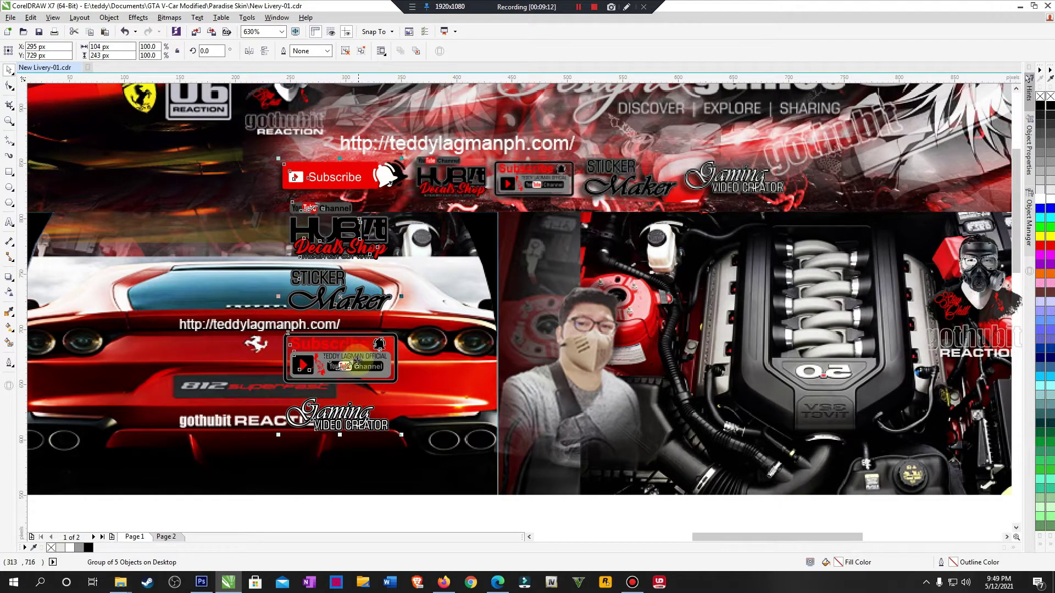
pyautogui.moveTo(357, 363); pyautogui.dragTo(384, 355)
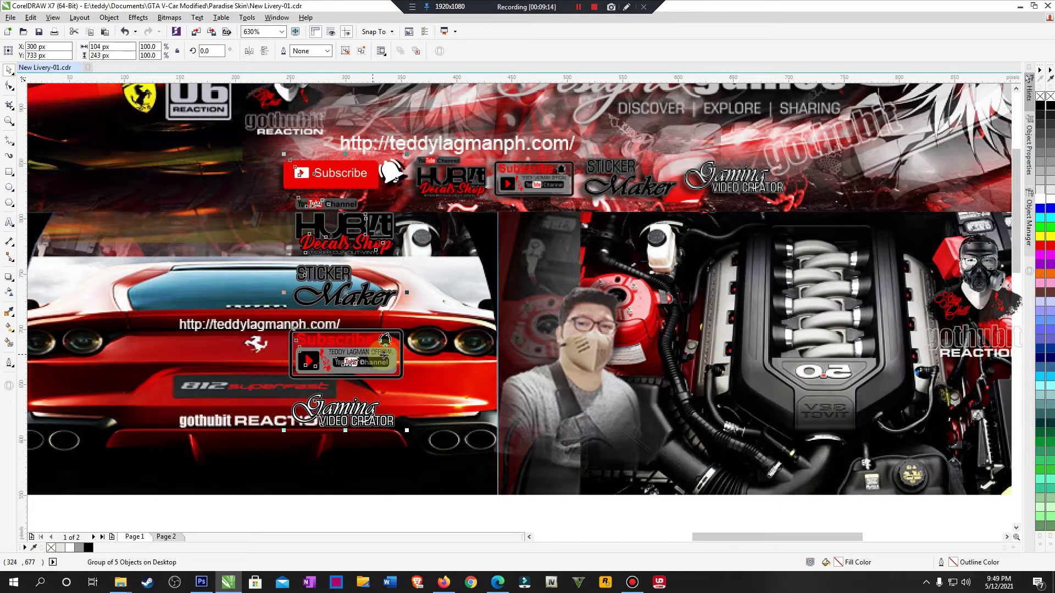
# Step: Ungroup the decals, shrink the four below Subscribe and move them until the Hub It decal, about 75 × 43 px, covers its printed counterpart
pyautogui.click(472, 325)
pyautogui.click(377, 242)
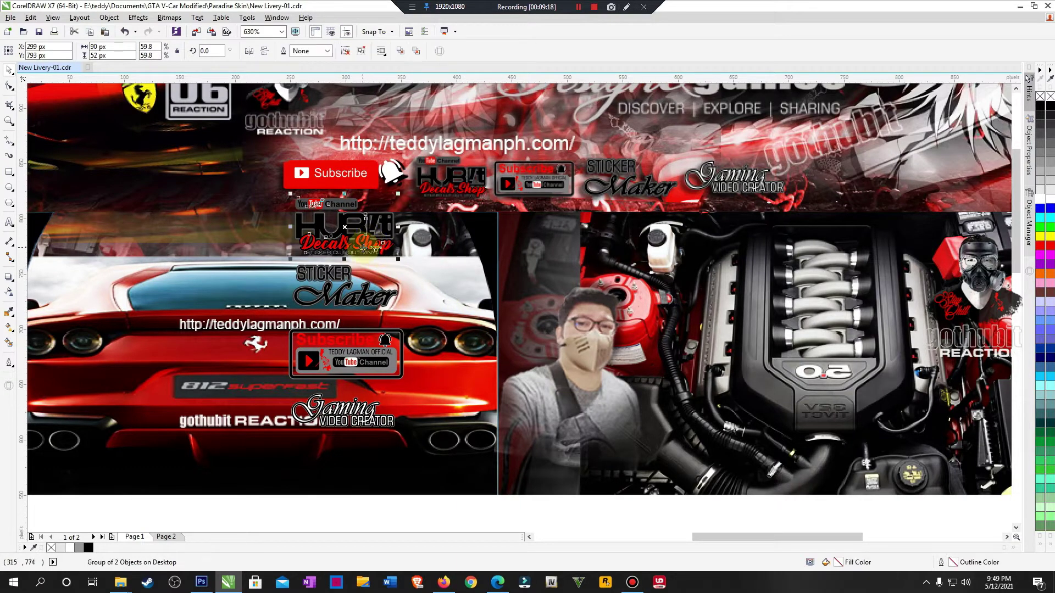
pyautogui.click(355, 303)
pyautogui.keyDown('shift'); pyautogui.click(356, 408); pyautogui.keyUp('shift')
pyautogui.keyDown('shift'); pyautogui.click(357, 362); pyautogui.keyUp('shift')
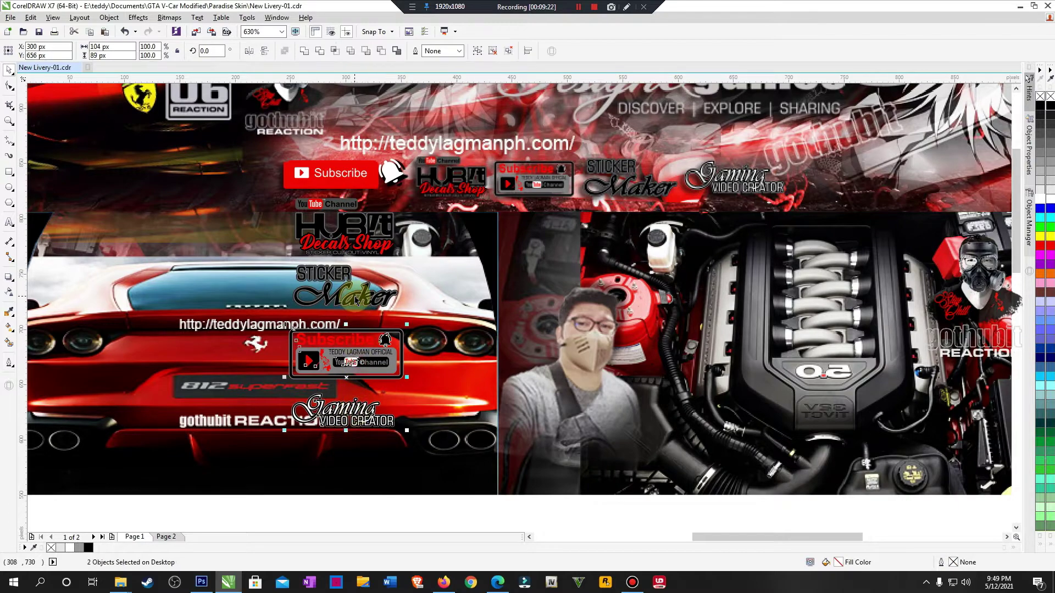
pyautogui.moveTo(355, 297); pyautogui.dragTo(355, 234)
pyautogui.moveTo(406, 430); pyautogui.dragTo(387, 392)
pyautogui.moveTo(351, 233); pyautogui.dragTo(488, 222)
pyautogui.click(544, 250)
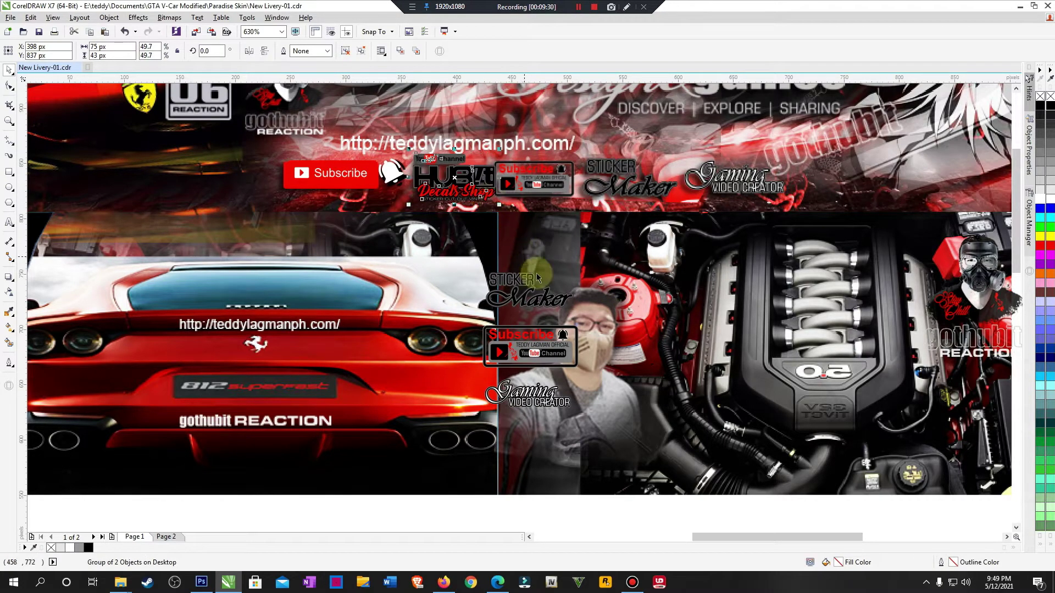
# Step: Line up the Sticker Maker, boxed Subscribe and Gaming Video Creator copies in one row after the Hub It decal on the red livery
pyautogui.moveTo(522, 286); pyautogui.dragTo(535, 171)
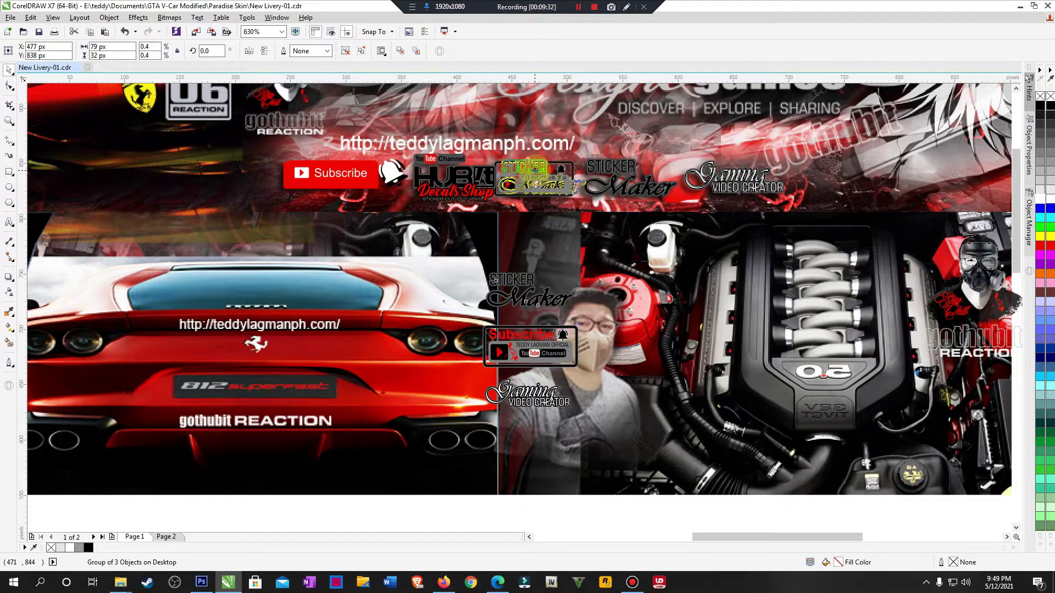
pyautogui.moveTo(542, 345); pyautogui.dragTo(643, 177)
pyautogui.moveTo(537, 397); pyautogui.dragTo(743, 181)
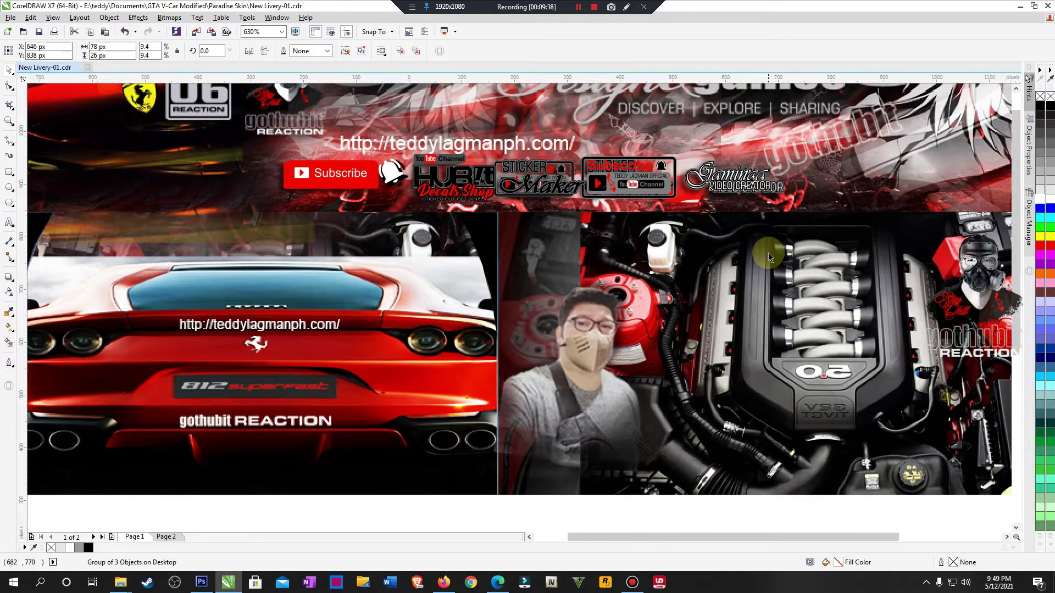
# Step: Lock the red reference livery bitmap in place
pyautogui.scroll(-4, 769, 258)
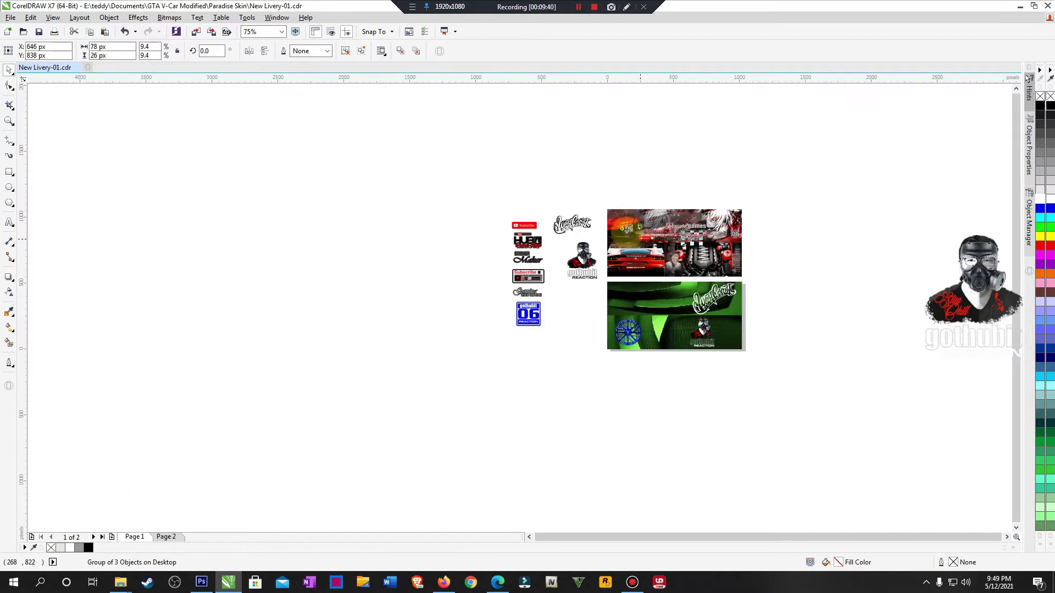
pyautogui.scroll(2, 718, 246)
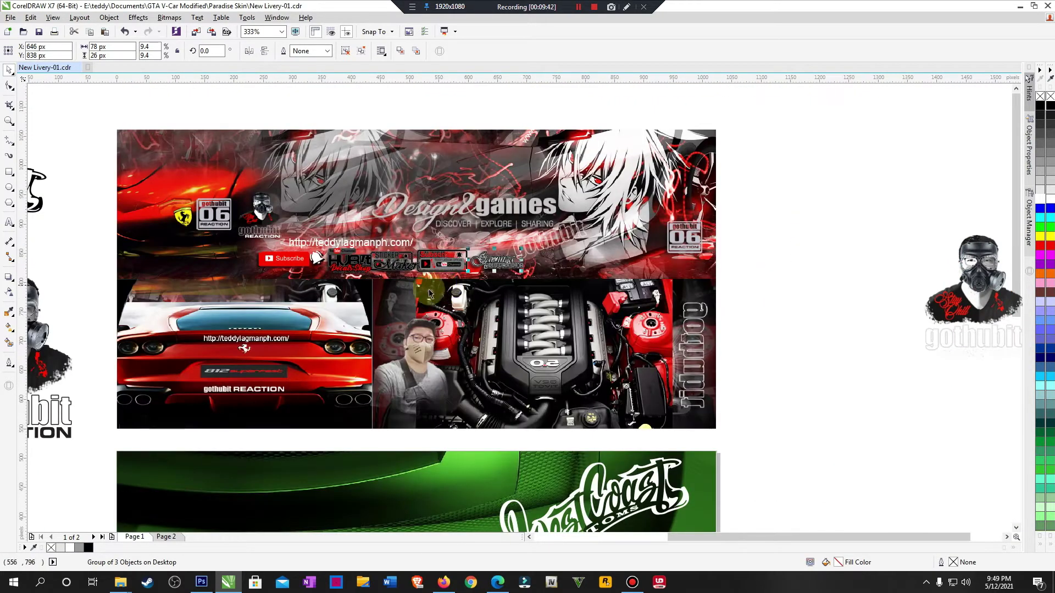
pyautogui.scroll(2, 680, 364)
pyautogui.scroll(-3, 680, 362)
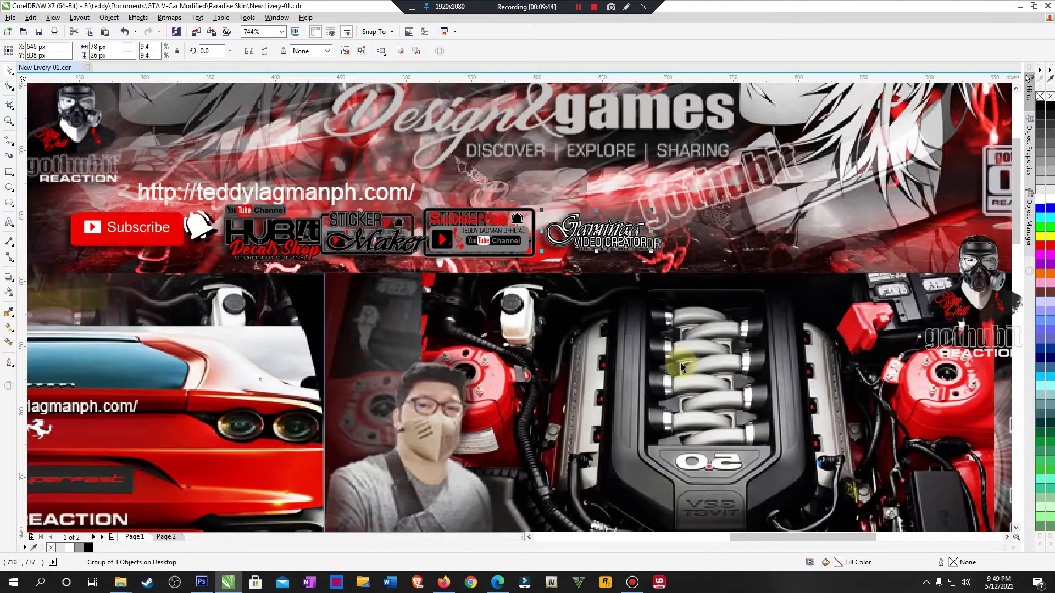
pyautogui.scroll(1, 371, 312)
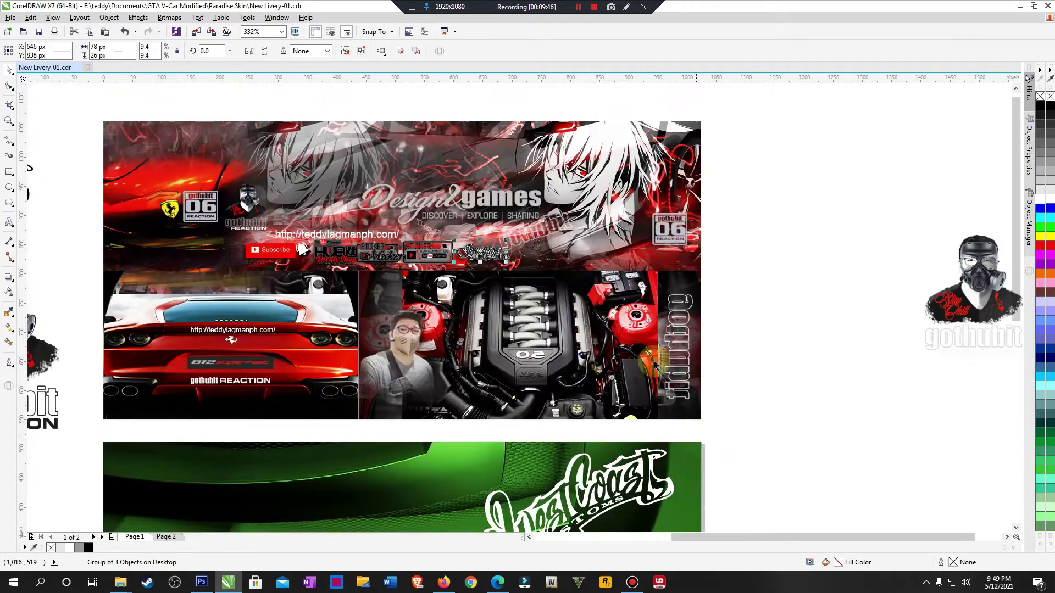
pyautogui.click(348, 198)
pyautogui.rightClick(316, 138)
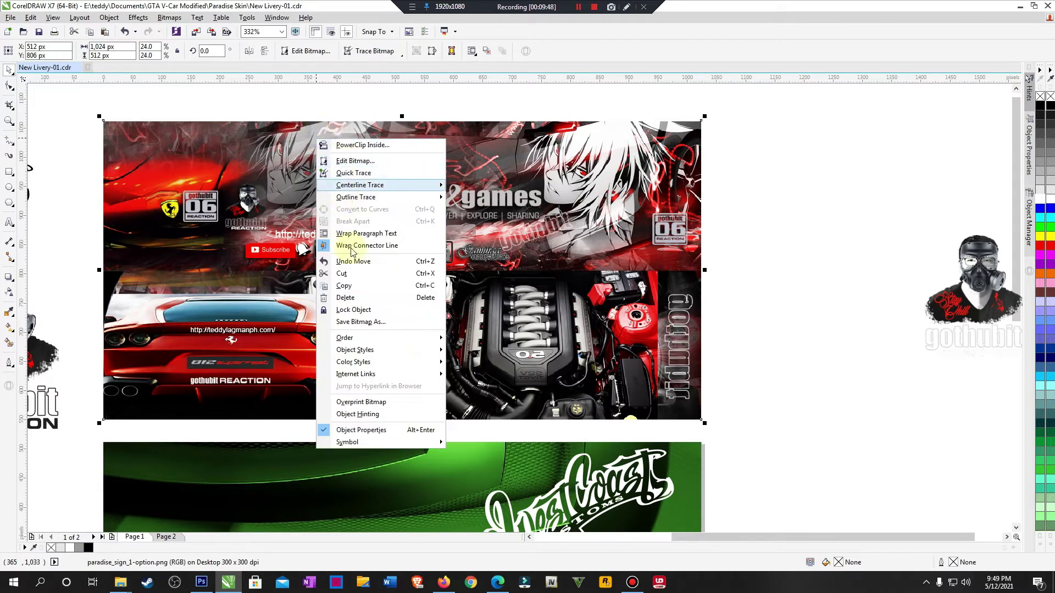
pyautogui.click(373, 309)
# Step: Select the row of five decal copies and move it straight down onto the upper green panel at about X 466, Y 395 px
pyautogui.click(871, 313)
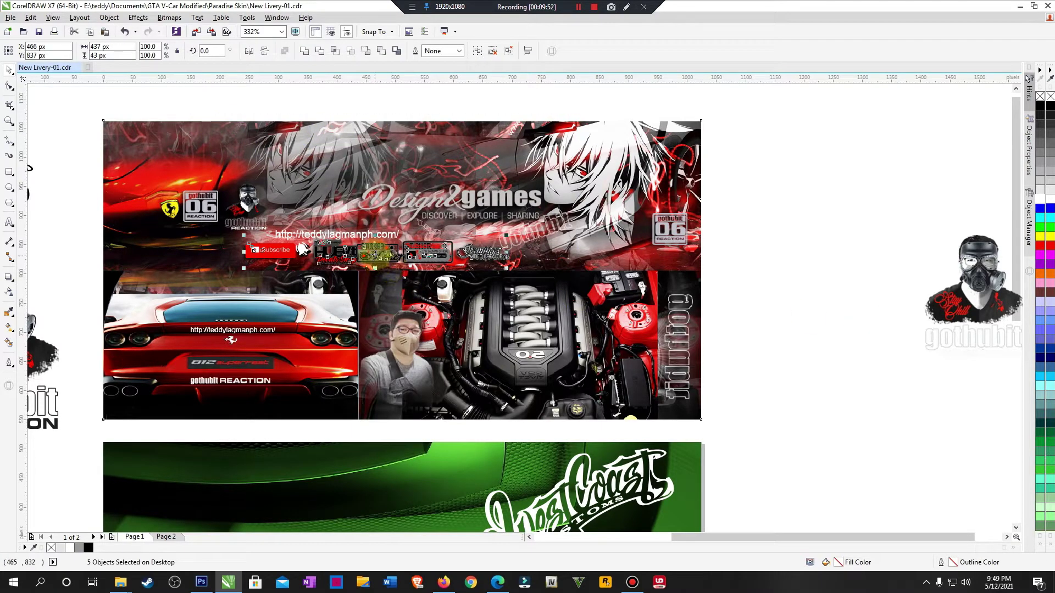
pyautogui.moveTo(367, 258); pyautogui.dragTo(366, 508)
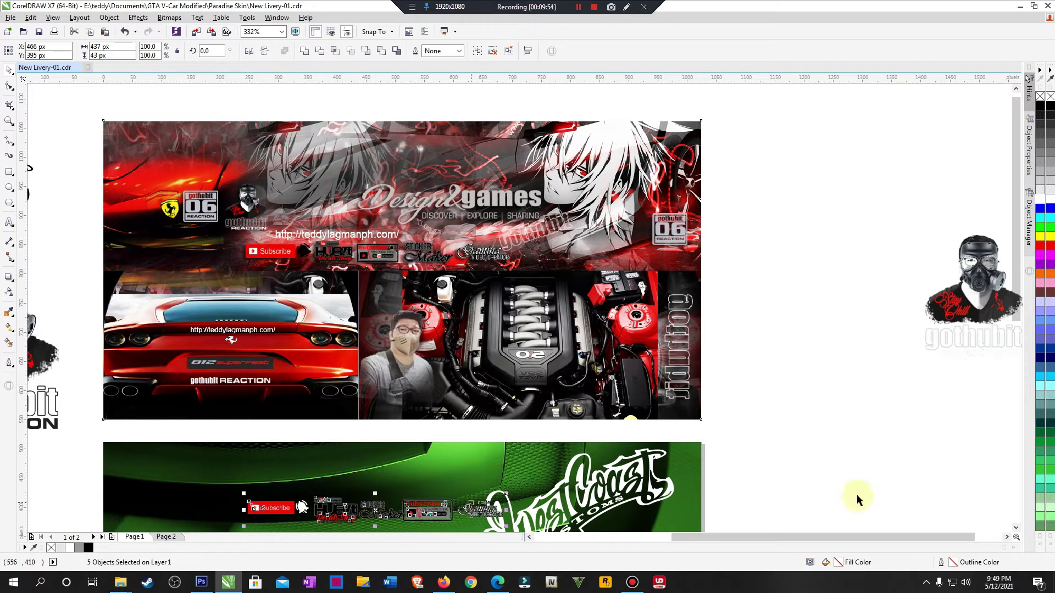
pyautogui.scroll(-4, 681, 406)
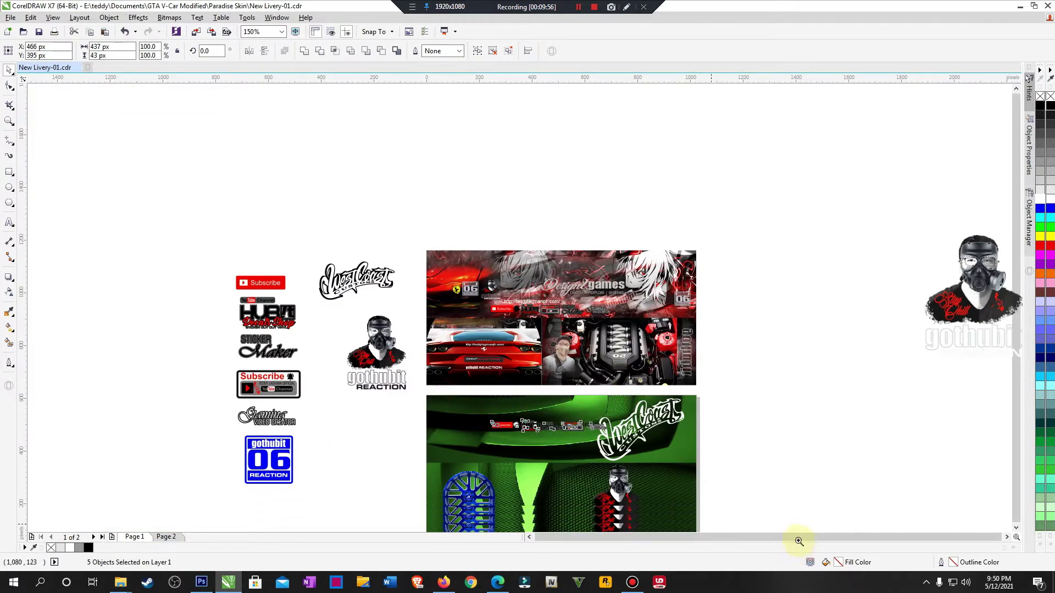
pyautogui.scroll(5, 756, 472)
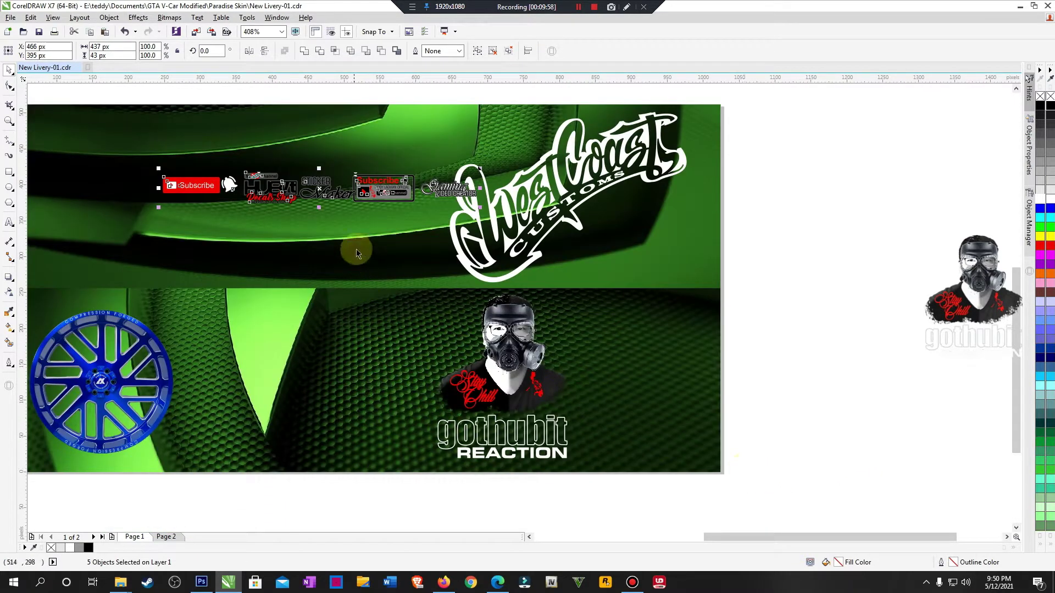
# Step: Lower the five-decal row onto the dark curved band and shift the Subscribe and Hub It decals slightly left and down, Hub It at about X 379, Y 300 px
pyautogui.moveTo(319, 191); pyautogui.dragTo(319, 255)
pyautogui.click(858, 328)
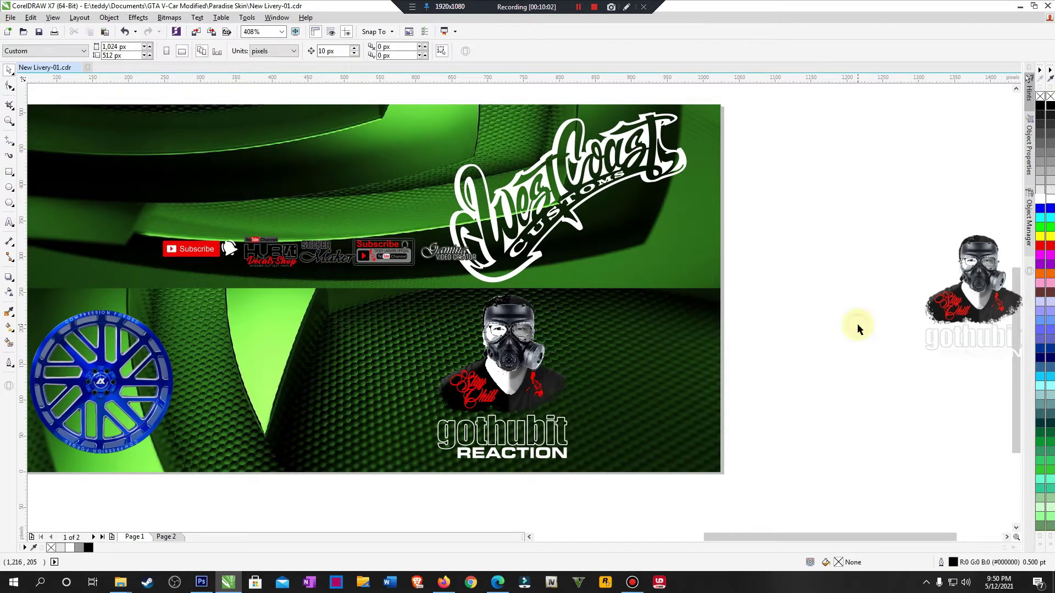
pyautogui.scroll(-3, 813, 318)
pyautogui.moveTo(429, 216); pyautogui.dragTo(738, 352)
pyautogui.scroll(1, 467, 297)
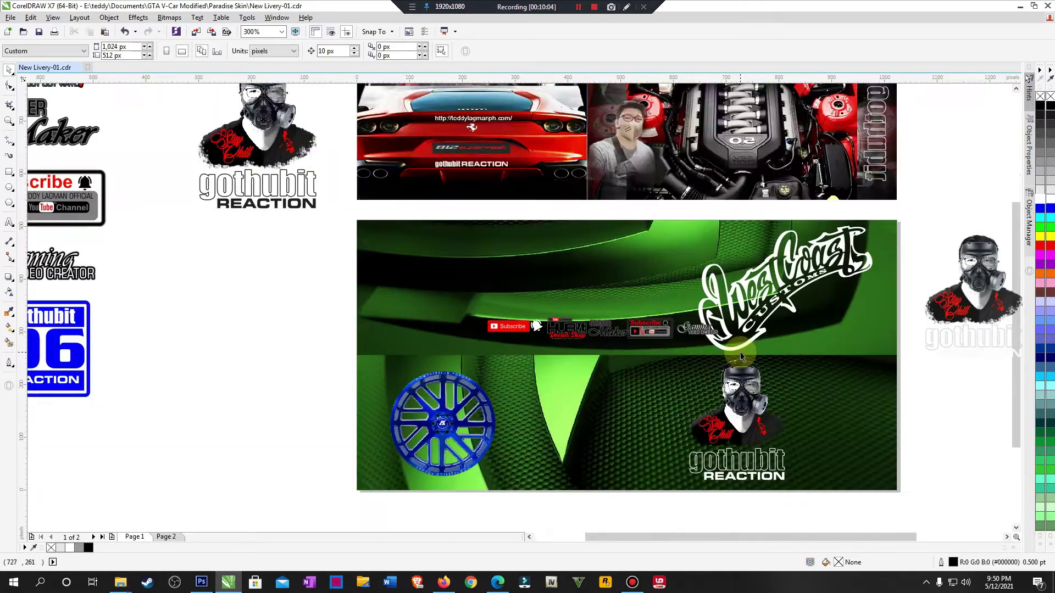
pyautogui.moveTo(404, 266); pyautogui.dragTo(744, 415)
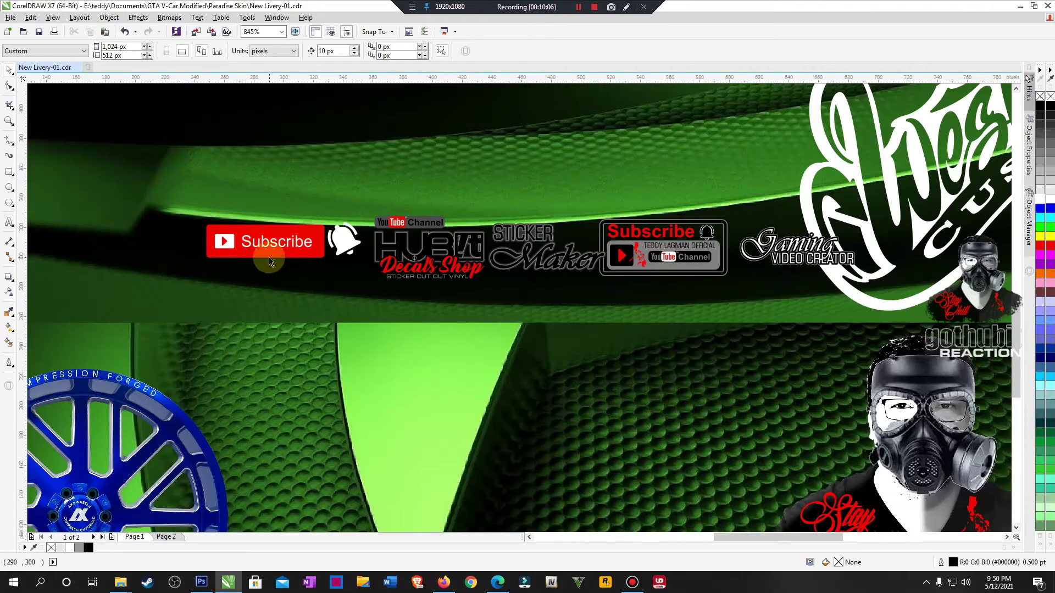
pyautogui.click(278, 243)
pyautogui.moveTo(277, 243); pyautogui.dragTo(252, 259)
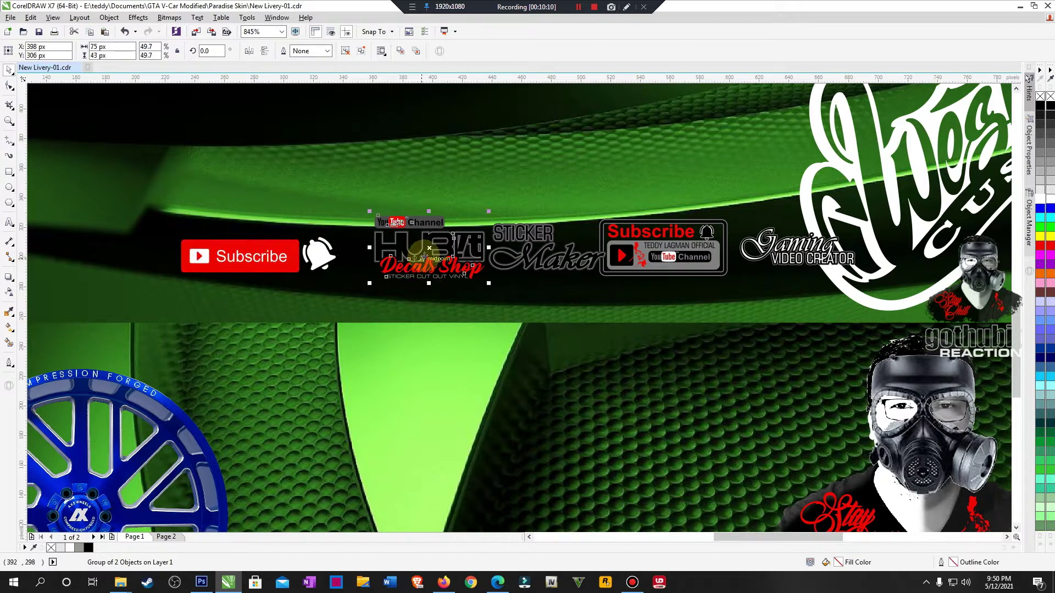
pyautogui.click(399, 263)
pyautogui.moveTo(400, 270); pyautogui.dragTo(370, 280)
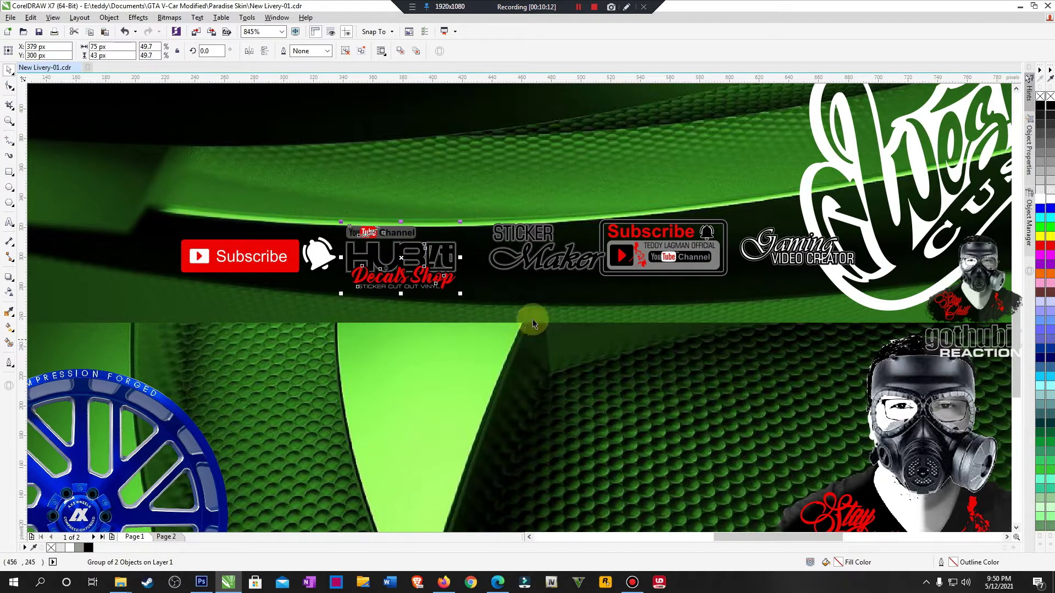
# Step: Space out the Sticker Maker, boxed Subscribe and Gaming Video Creator decals along the dark band, the last at about X 638, Y 304 px
pyautogui.moveTo(529, 245); pyautogui.dragTo(507, 255)
pyautogui.click(650, 264)
pyautogui.moveTo(651, 263)
pyautogui.mouseDown()
pyautogui.moveTo(645, 268)
pyautogui.moveTo(660, 265)
pyautogui.mouseUp()
pyautogui.moveTo(777, 251)
pyautogui.mouseDown()
pyautogui.moveTo(762, 259)
pyautogui.moveTo(786, 250)
pyautogui.mouseUp()
pyautogui.scroll(-3, 668, 227)
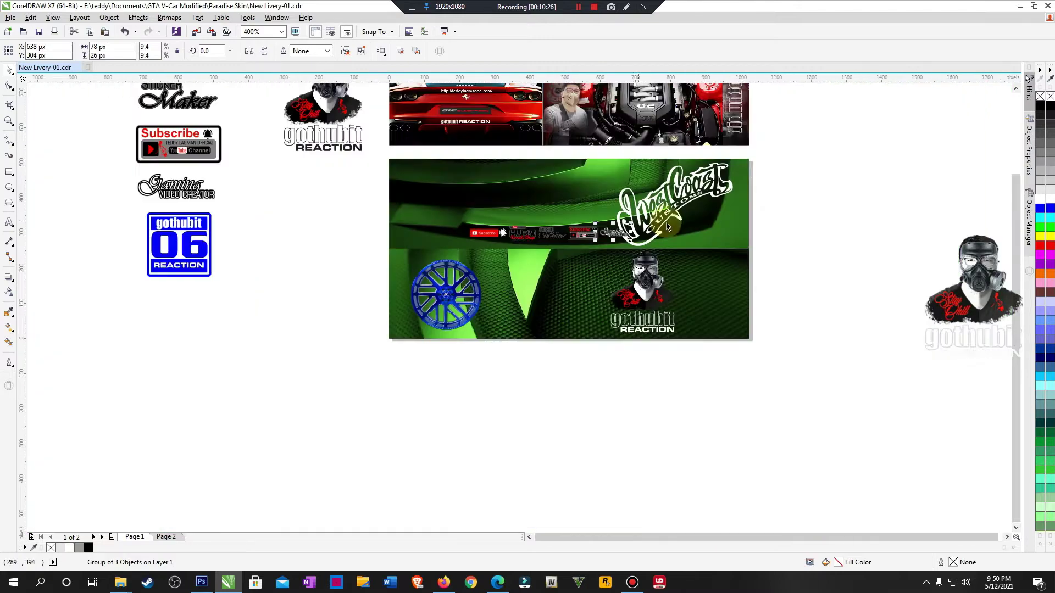
pyautogui.click(848, 235)
# Step: Open the Backup_of_Design & Gaming drawing from the Materials-Extra Skin folder
pyautogui.scroll(-2, 848, 235)
pyautogui.press('z')
pyautogui.moveTo(574, 94); pyautogui.dragTo(902, 318)
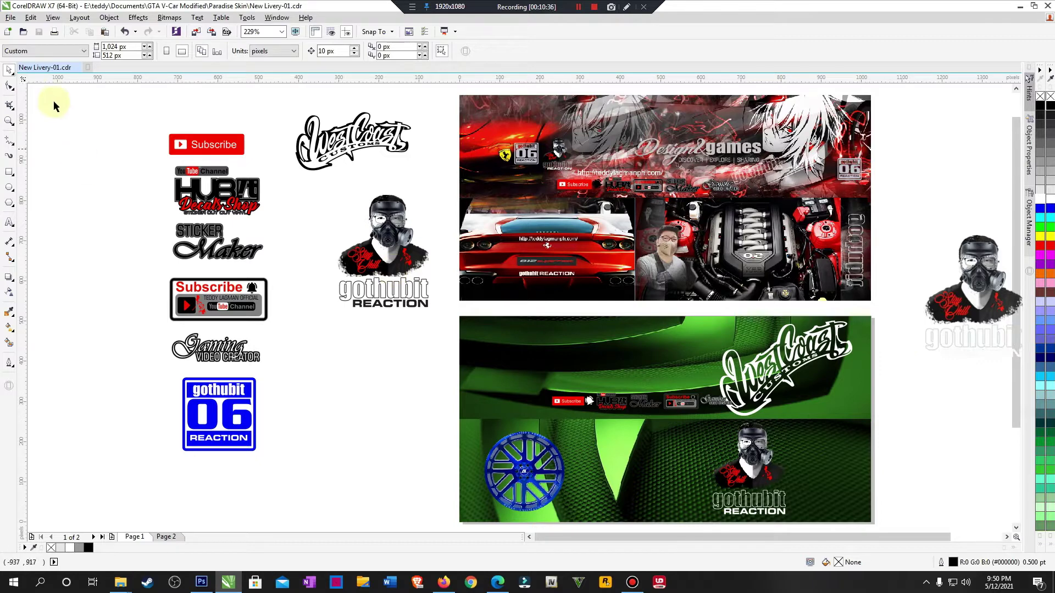
pyautogui.click(23, 32)
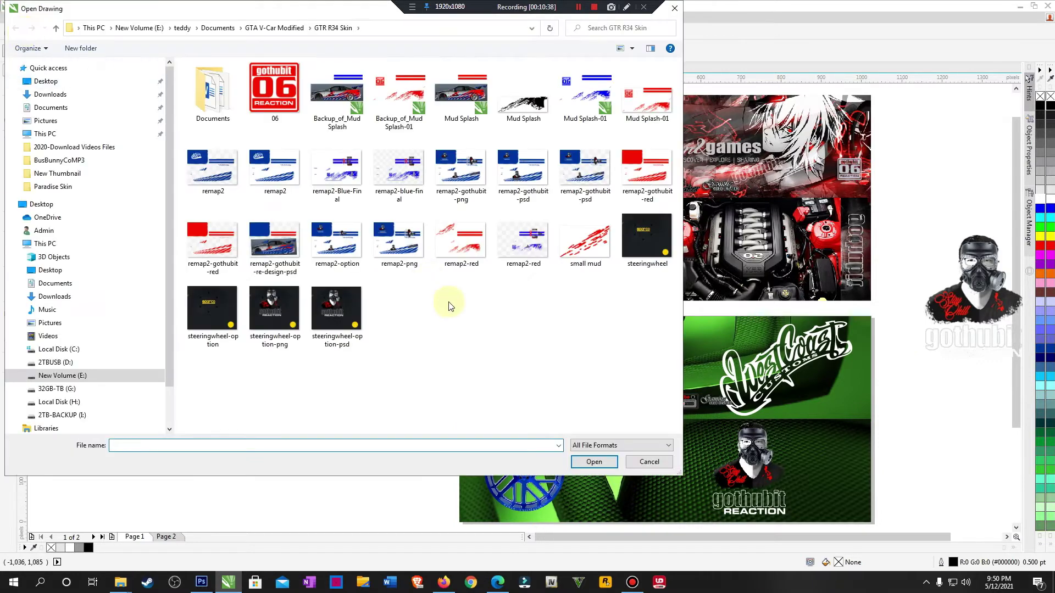
pyautogui.click(269, 29)
pyautogui.doubleClick(252, 243)
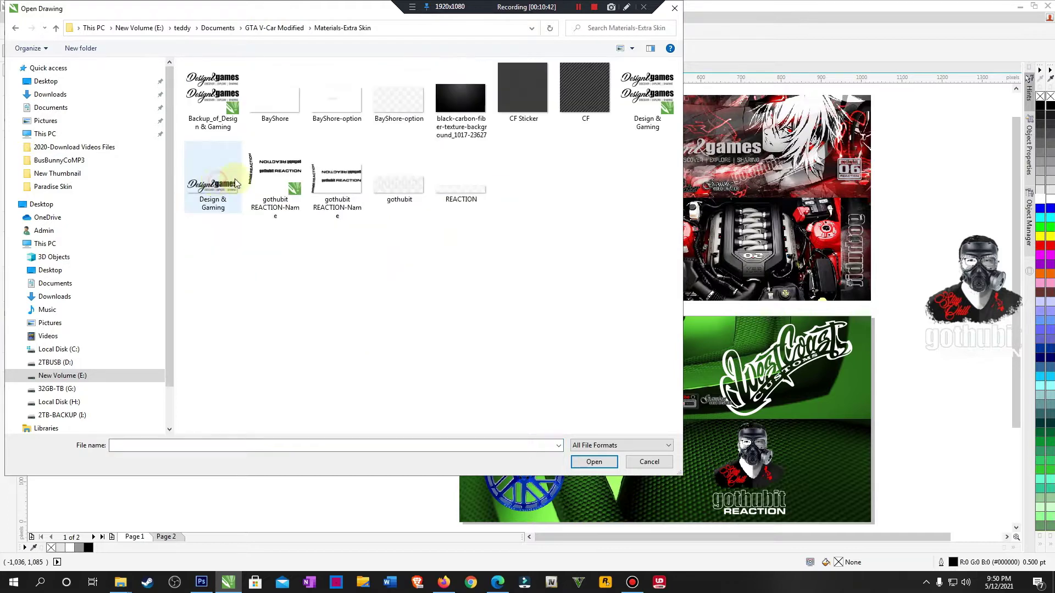
pyautogui.doubleClick(208, 101)
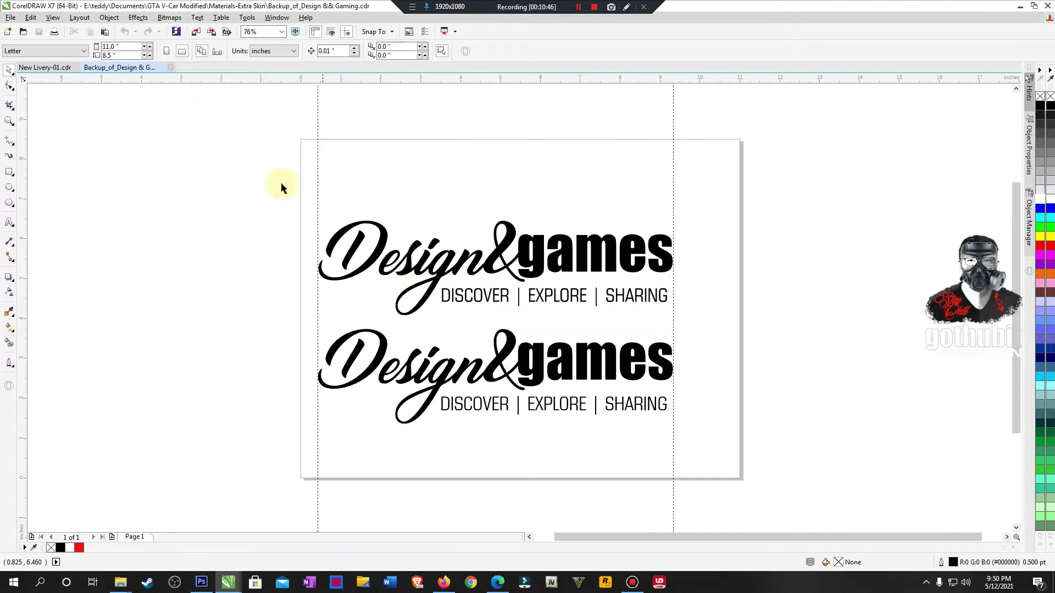
# Step: Copy the upper Design&games logo with its tagline and close that drawing
pyautogui.moveTo(266, 172); pyautogui.dragTo(729, 334)
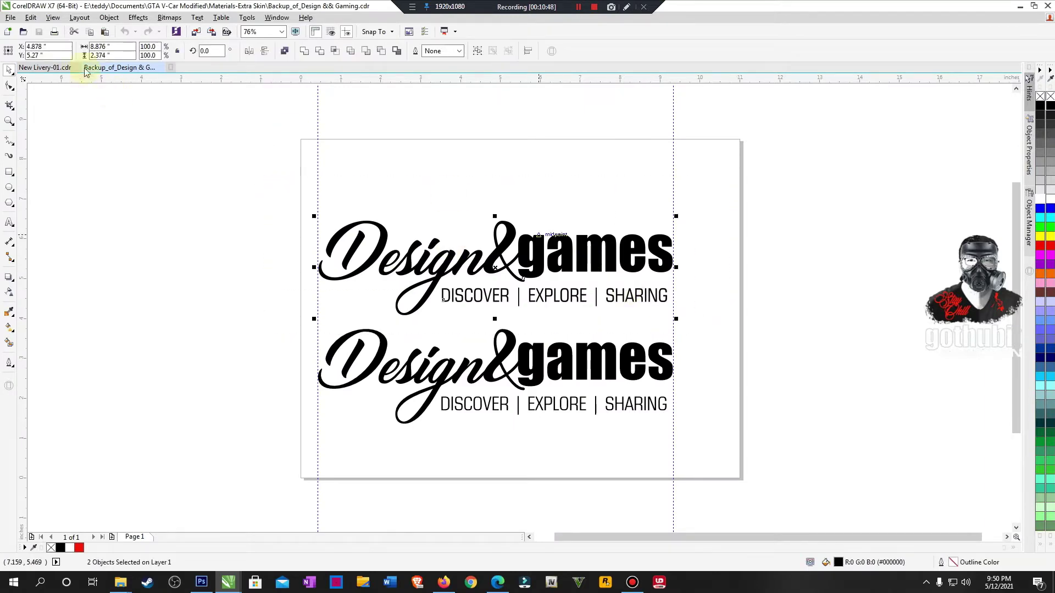
pyautogui.click(10, 17)
pyautogui.click(28, 78)
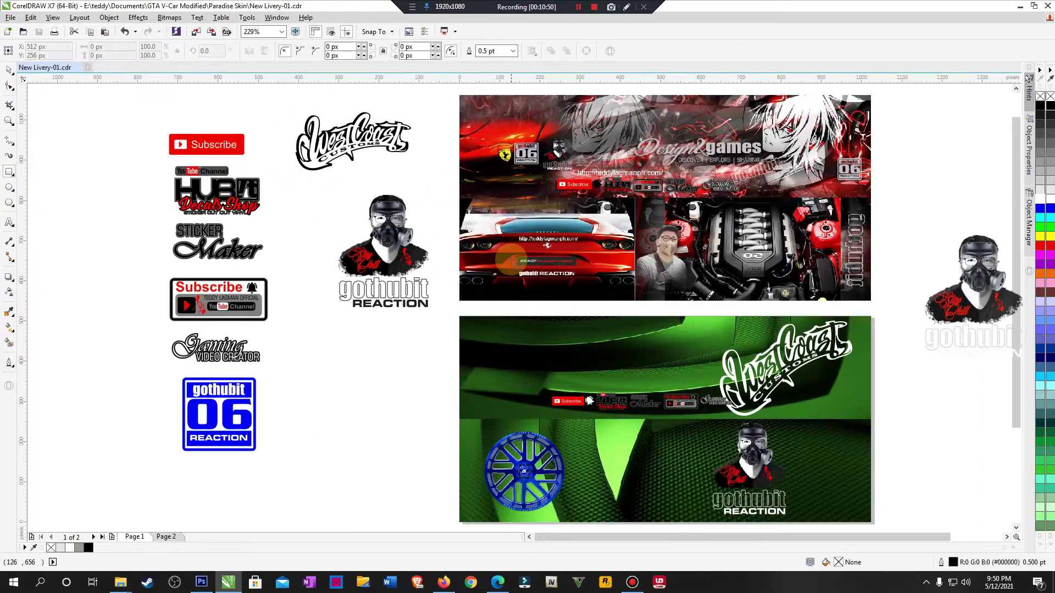
# Step: Paste the Design&games logo into the New Livery drawing as one group and shrink it to about 277 × 74 px below the spare portrait decal
pyautogui.hotkey('ctrl', 'v')
pyautogui.hotkey('shift', 'F2')
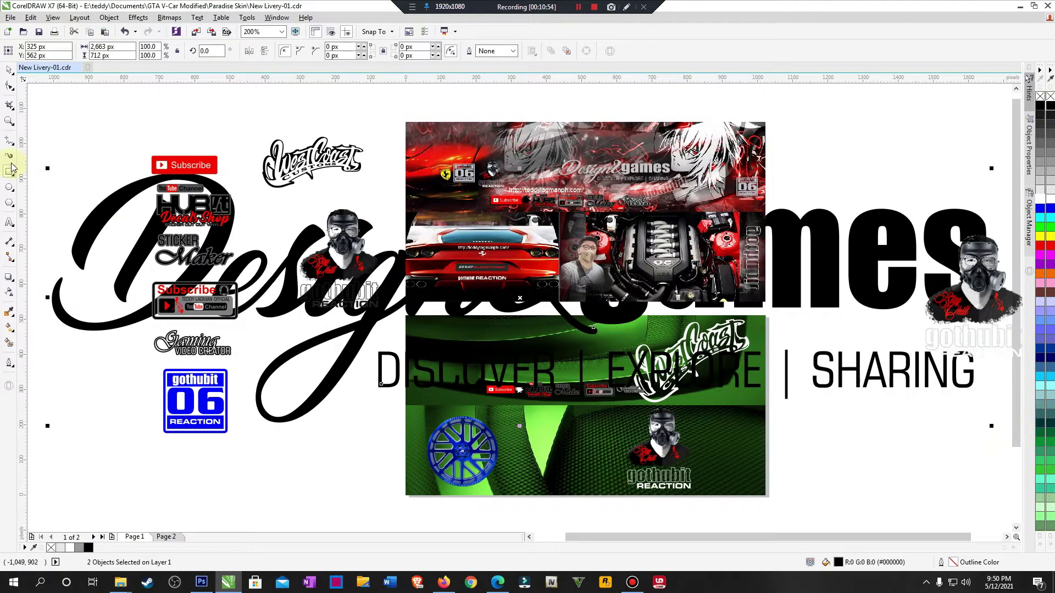
pyautogui.hotkey('ctrl', 'g')
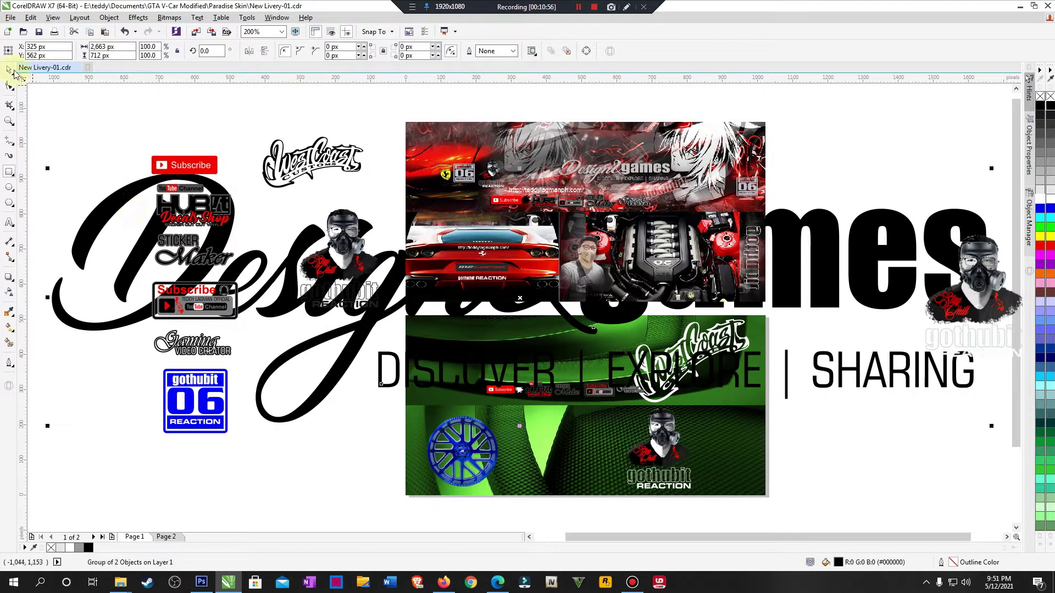
pyautogui.click(9, 70)
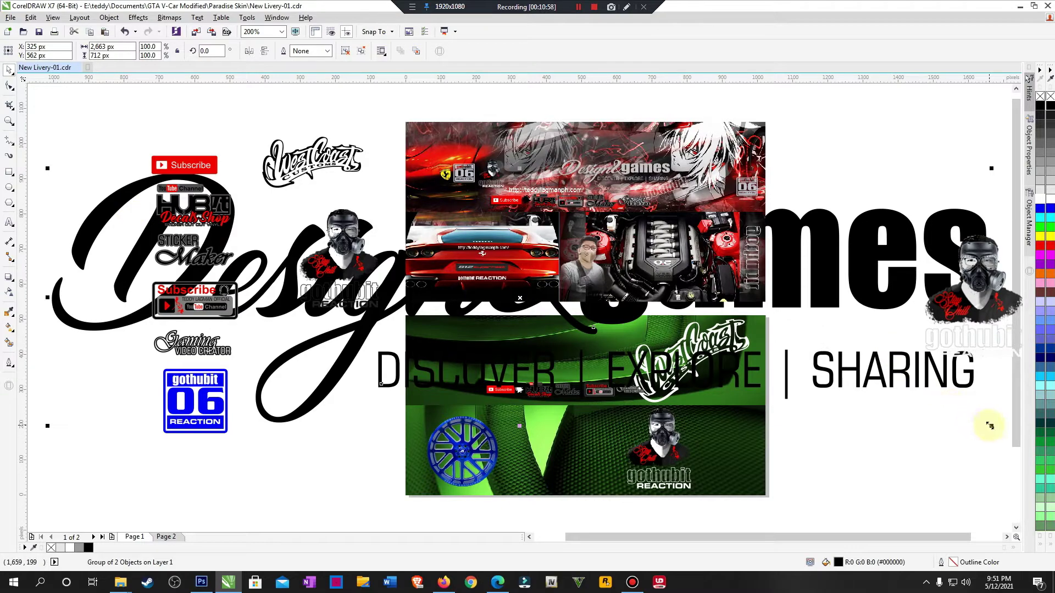
pyautogui.moveTo(966, 414); pyautogui.dragTo(322, 329)
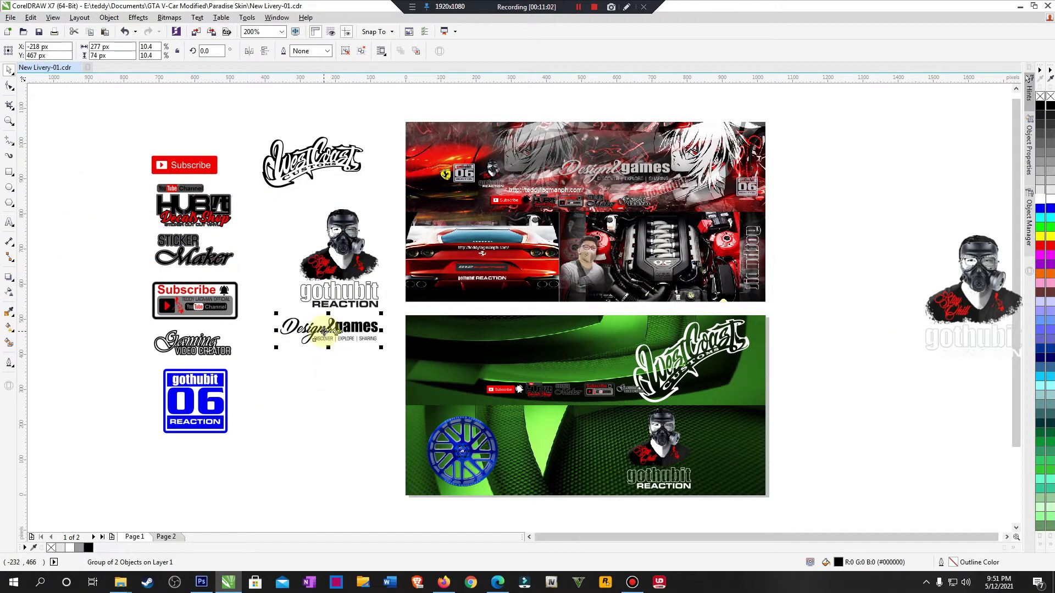
# Step: Group the portrait with its gothubit REACTION text on the lower green panel and shrink the group to about 127 × 155 px
pyautogui.scroll(1, 281, 322)
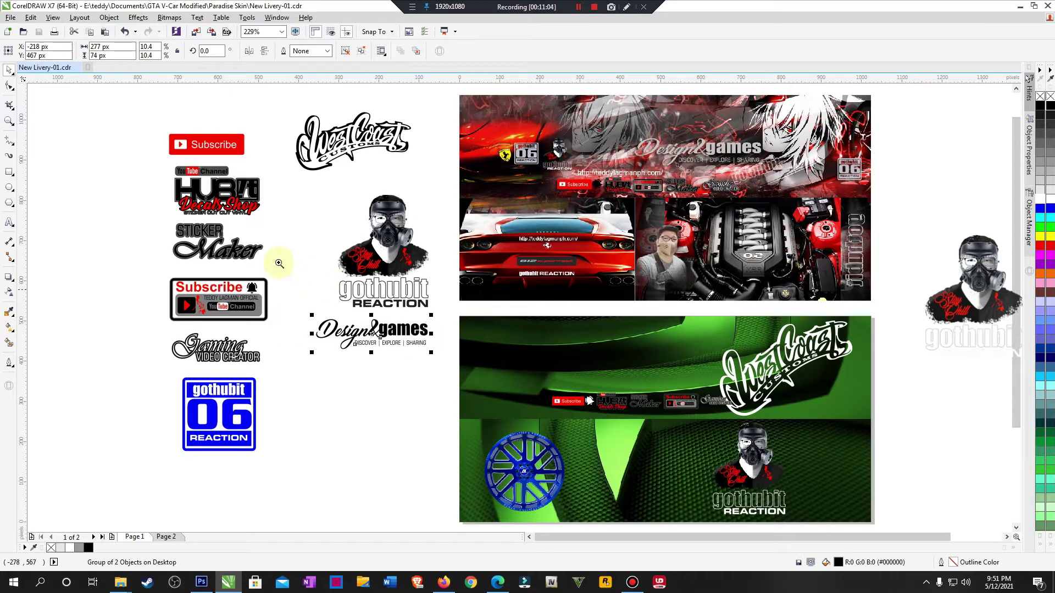
pyautogui.moveTo(288, 274); pyautogui.dragTo(459, 494)
pyautogui.scroll(1, 602, 400)
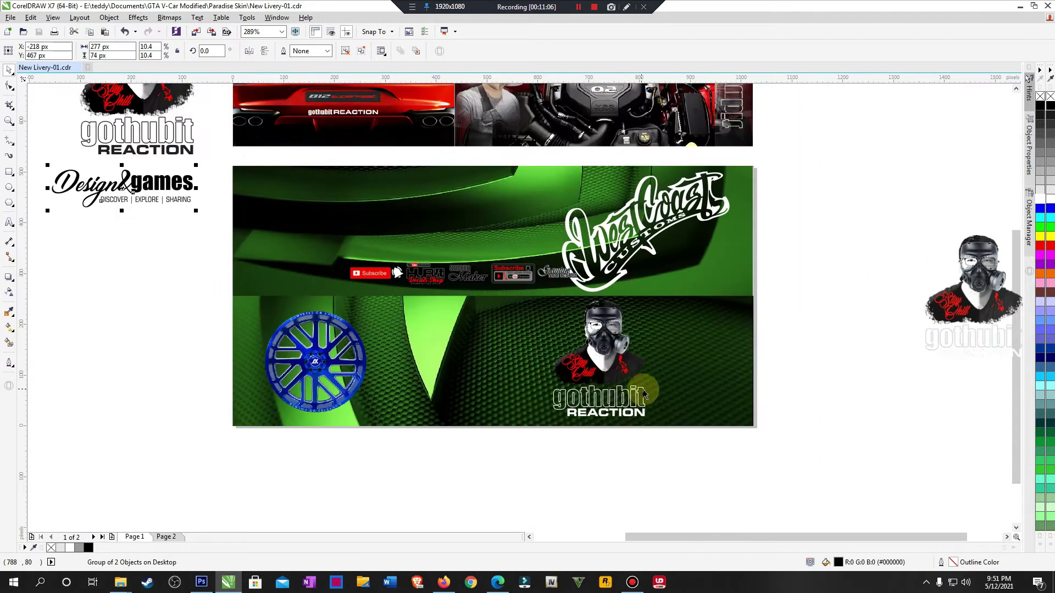
pyautogui.click(604, 345)
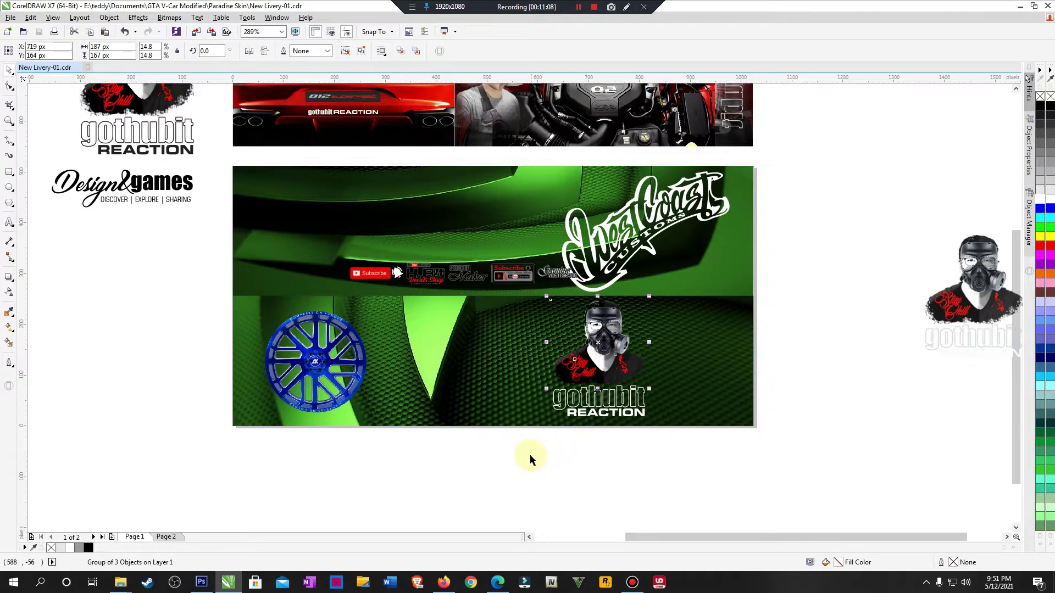
pyautogui.moveTo(692, 294); pyautogui.dragTo(692, 293)
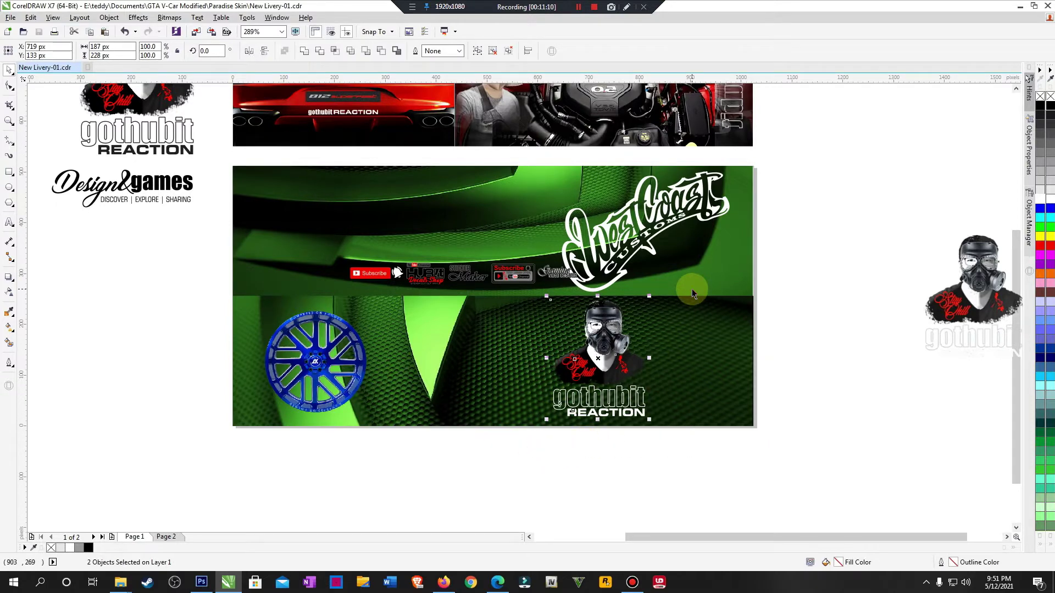
pyautogui.hotkey('ctrl', 'g')
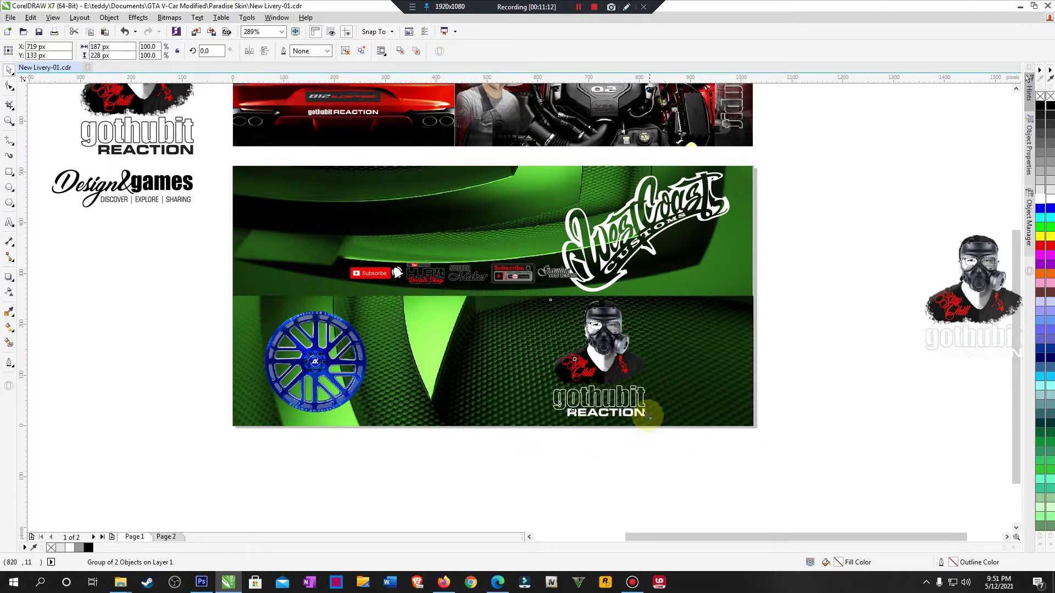
pyautogui.moveTo(648, 417); pyautogui.dragTo(625, 389)
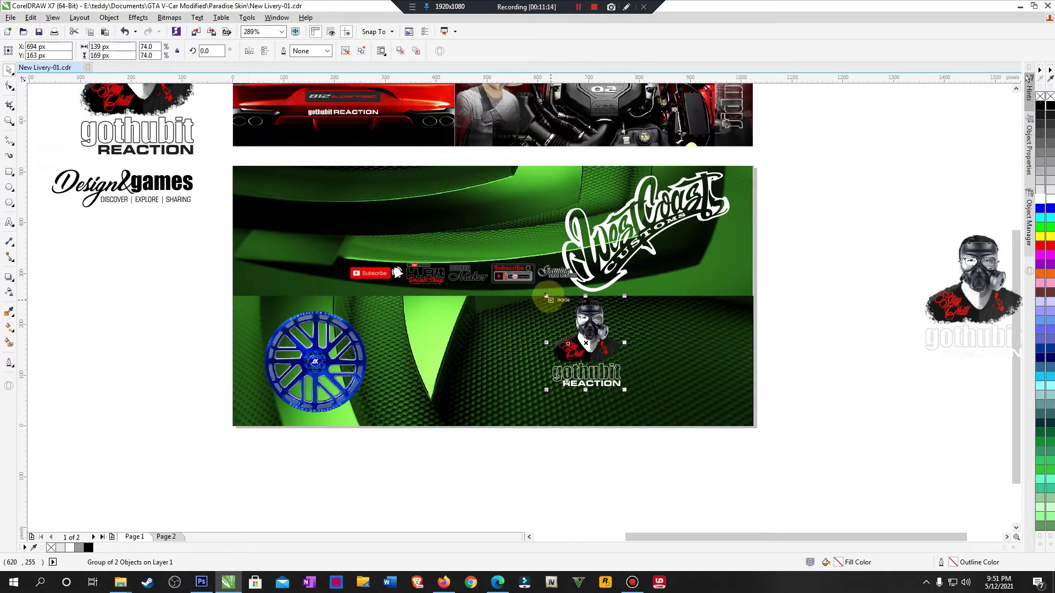
pyautogui.moveTo(546, 296); pyautogui.dragTo(551, 303)
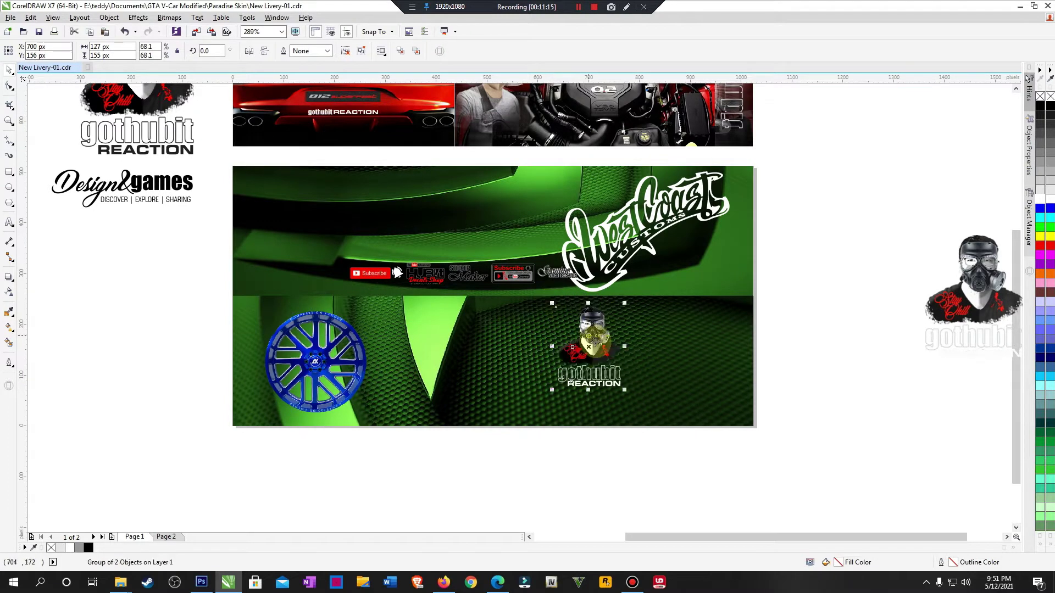
# Step: Place a copy of the Design&games logo beneath the portrait group on the lower green panel, at about X 710, Y 39 px
pyautogui.click(866, 400)
pyautogui.click(140, 207)
pyautogui.moveTo(141, 208); pyautogui.dragTo(607, 403)
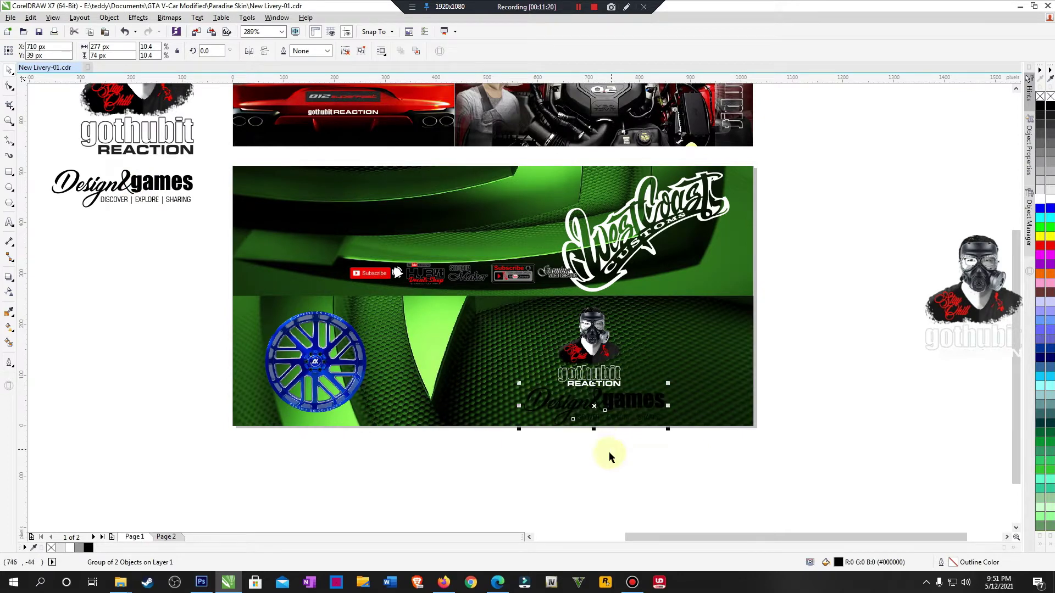
# Step: Raise the portrait group to Y 166 px and fill the Design&games copy on the green panel with white
pyautogui.scroll(-2, 494, 351)
pyautogui.scroll(3, 587, 393)
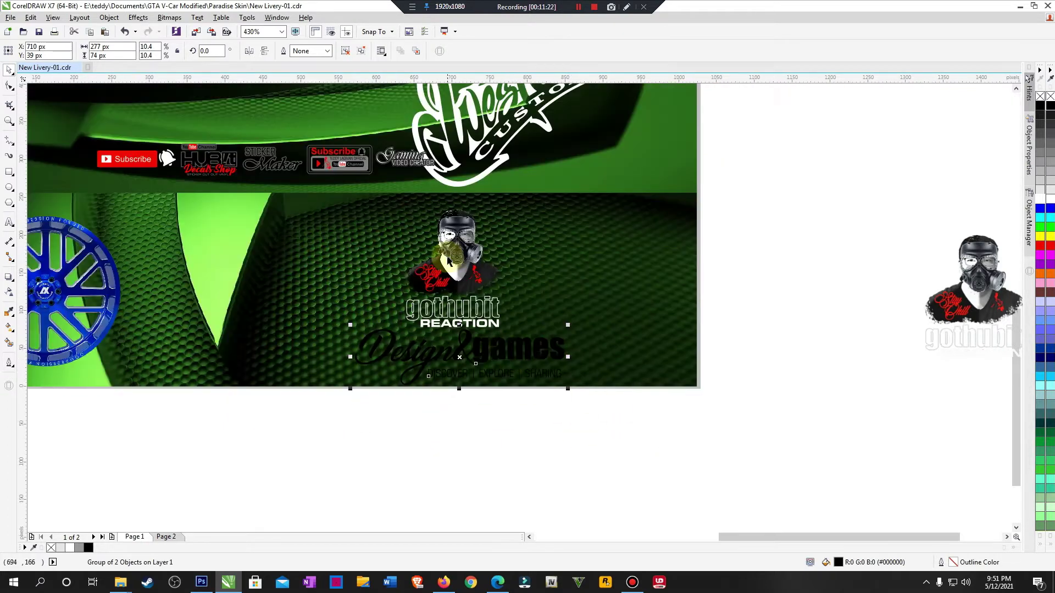
pyautogui.click(446, 257)
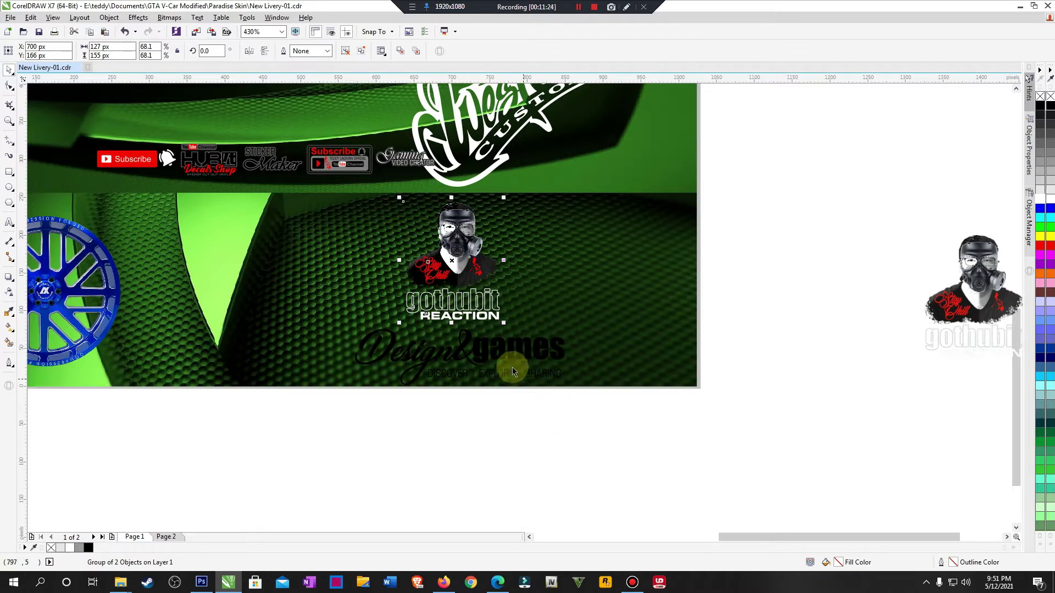
pyautogui.click(511, 358)
pyautogui.click(1038, 203)
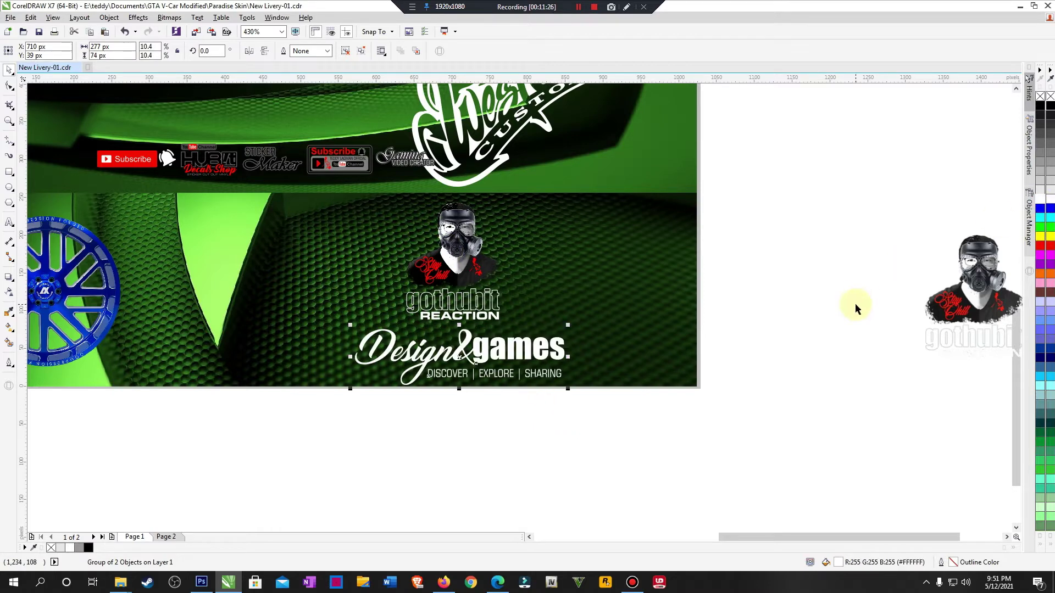
# Step: Nudge the white Design&games logo up to Y 49 px and the portrait group to X 701, Y 173 px
pyautogui.press('Up')
pyautogui.click(855, 307)
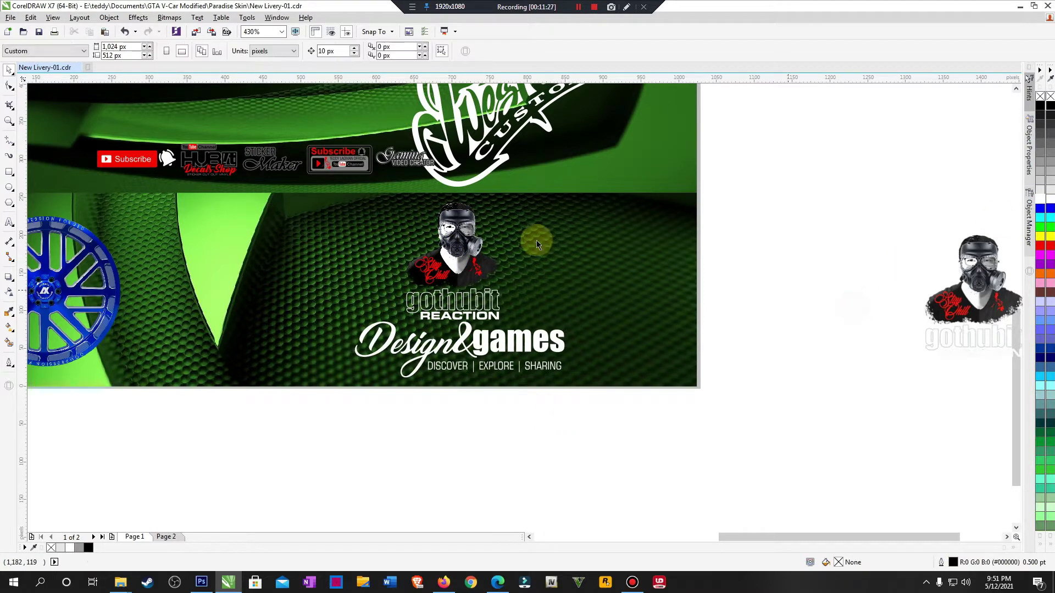
pyautogui.click(456, 242)
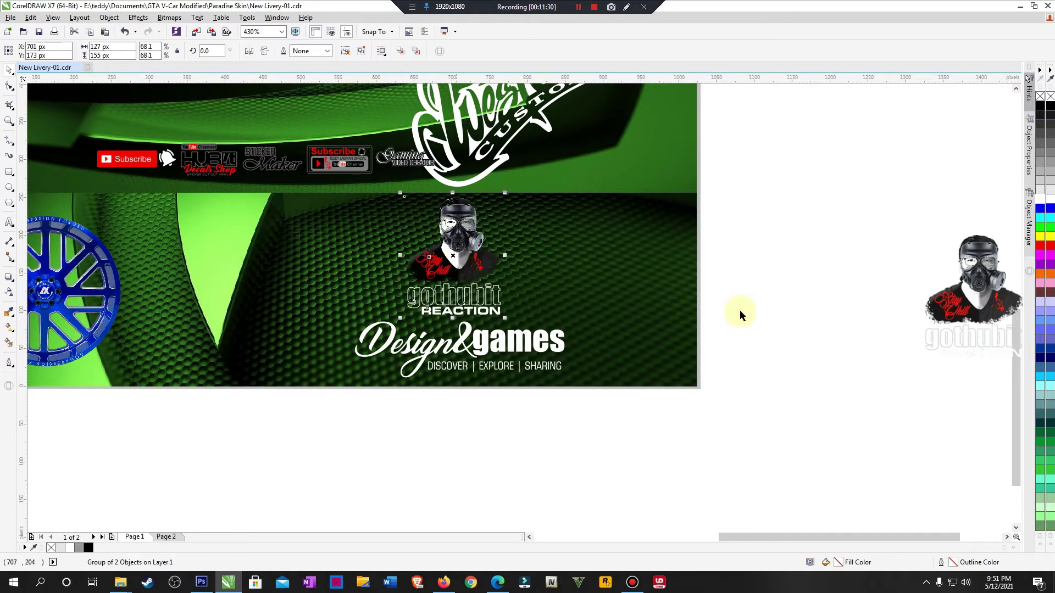
pyautogui.click(789, 328)
pyautogui.click(516, 351)
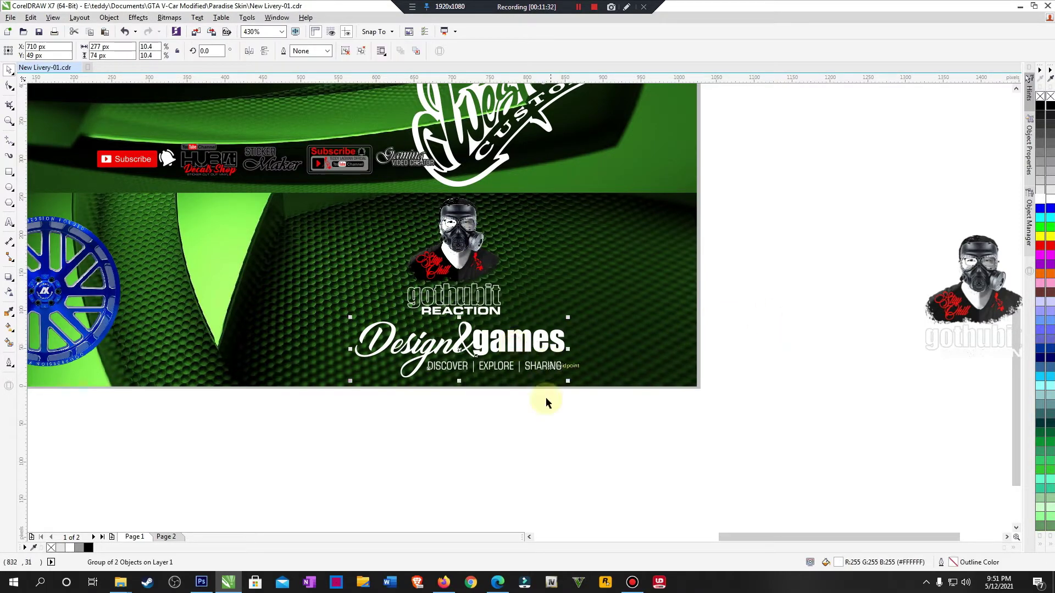
pyautogui.click(522, 451)
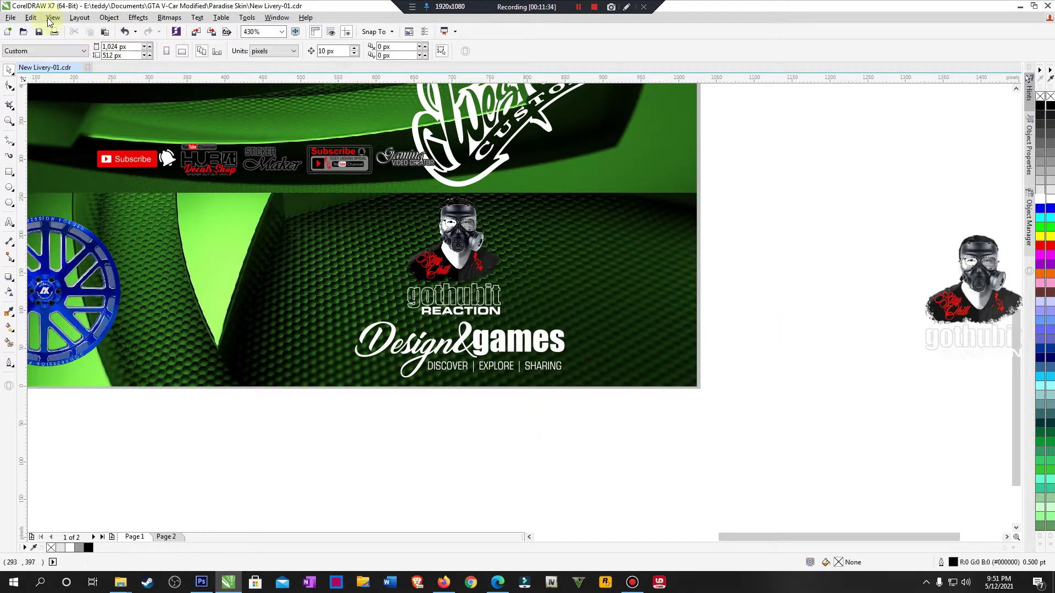
# Step: Check the livery's object outlines in Wireframe view, restore the full-colour display and review the whole layout
pyautogui.click(52, 17)
pyautogui.click(346, 419)
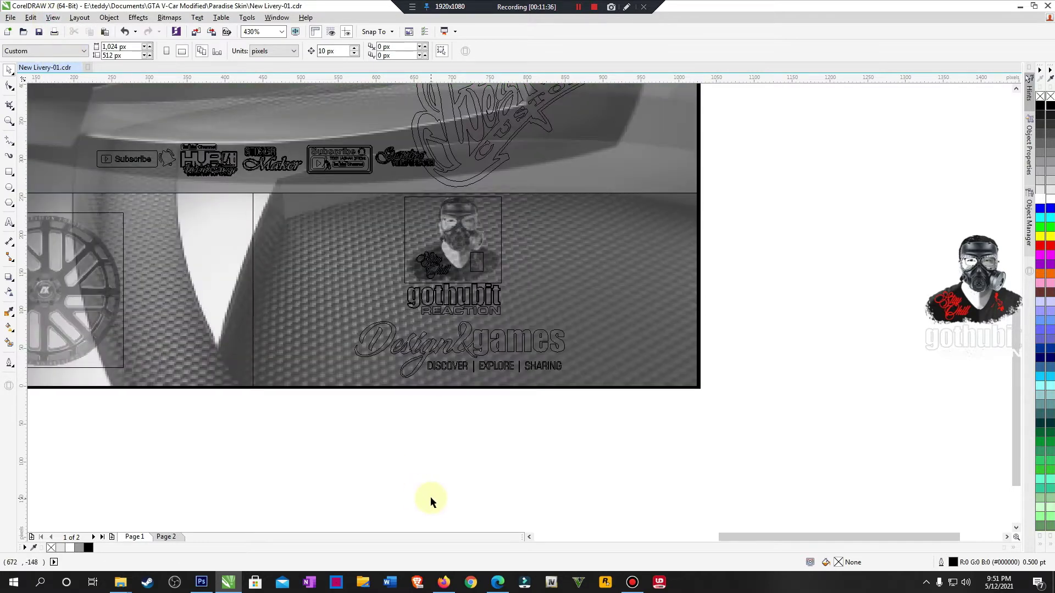
pyautogui.click(52, 17)
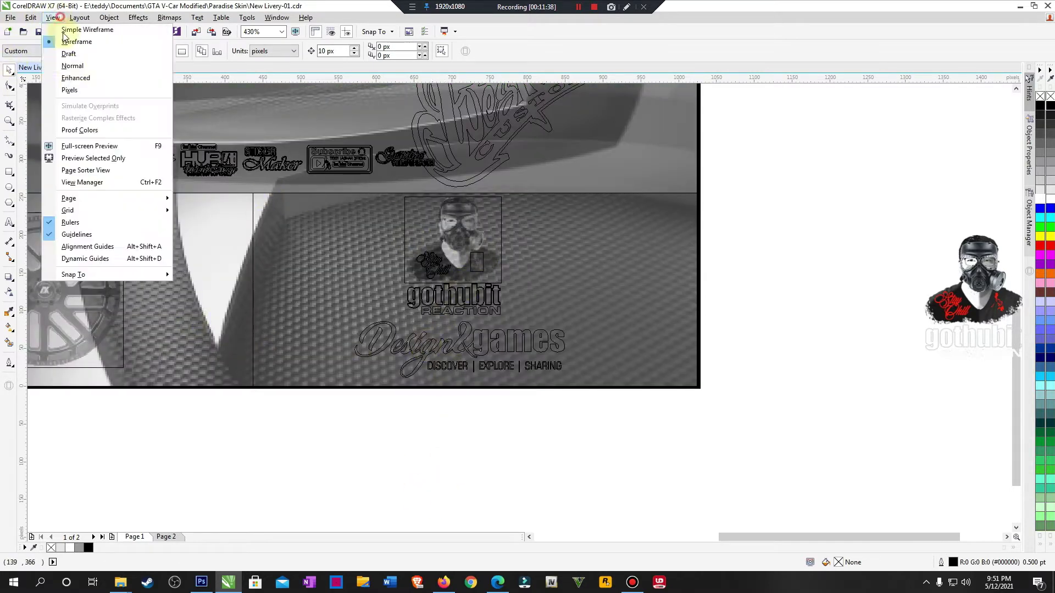
pyautogui.click(70, 82)
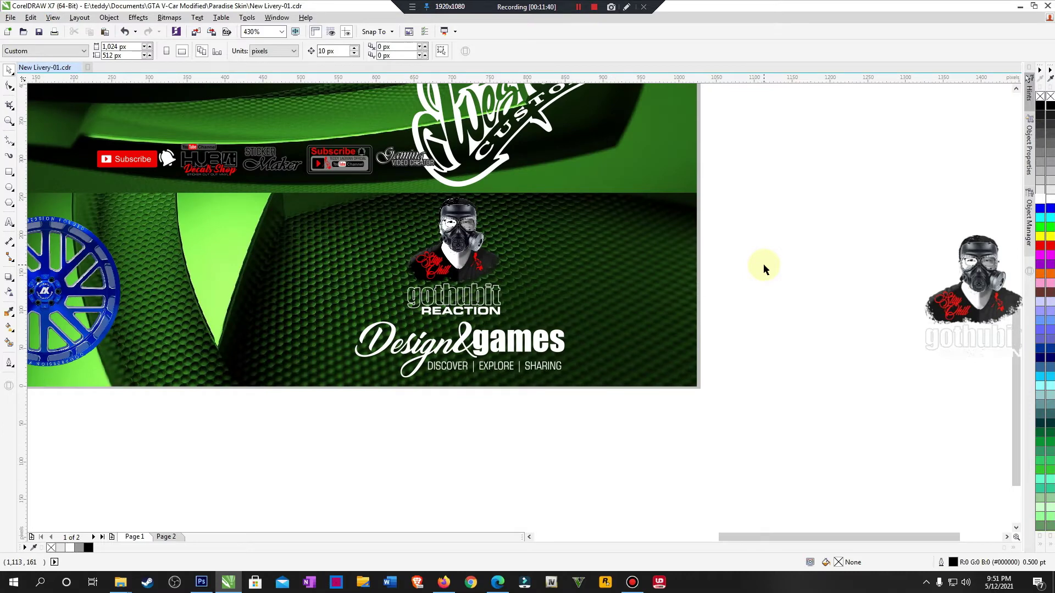
pyautogui.press('F4')
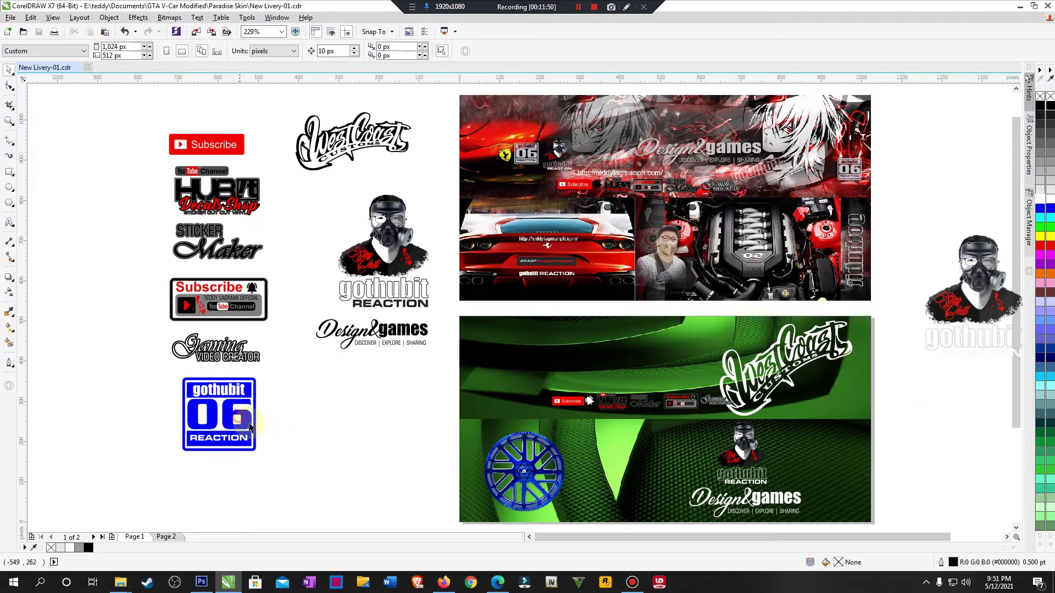
# Step: Move the blue gothubit 06 badge beneath the black Design&games logo and refill it with green sampled from the livery background
pyautogui.moveTo(250, 427); pyautogui.dragTo(411, 416)
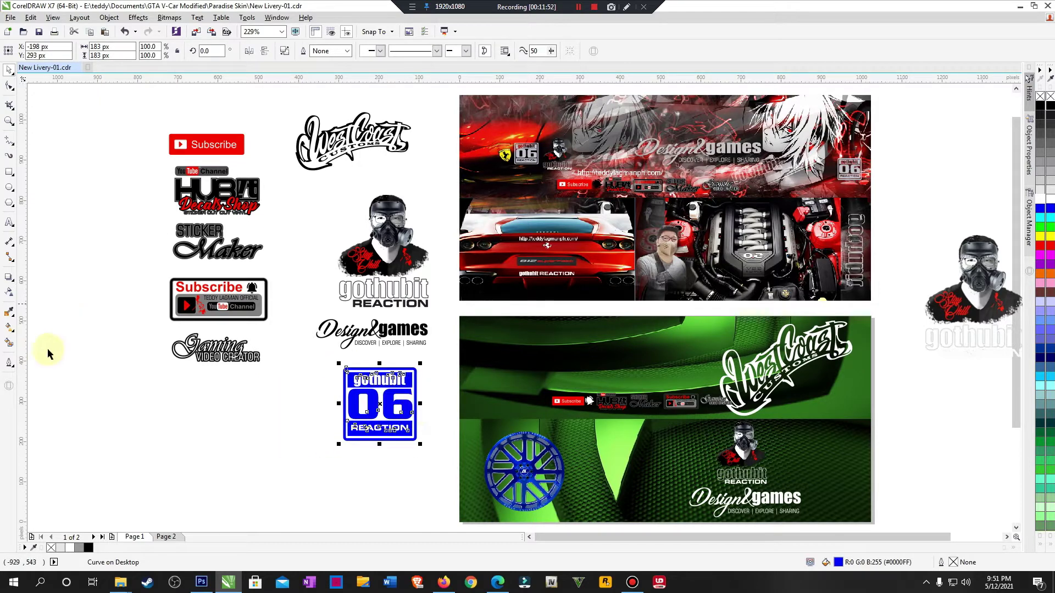
pyautogui.press('z')
pyautogui.moveTo(280, 286); pyautogui.dragTo(464, 479)
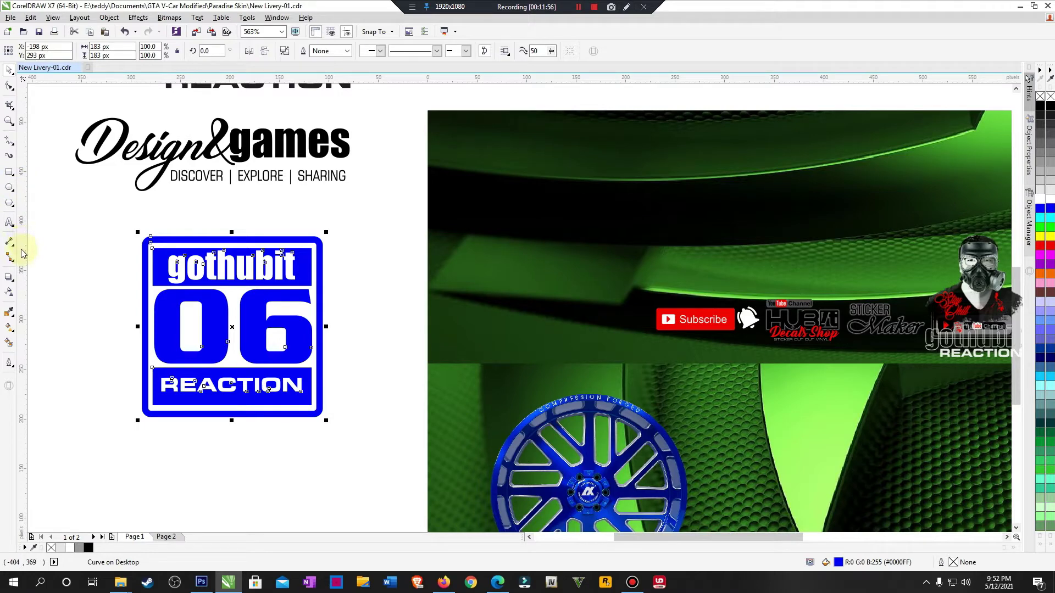
pyautogui.click(9, 314)
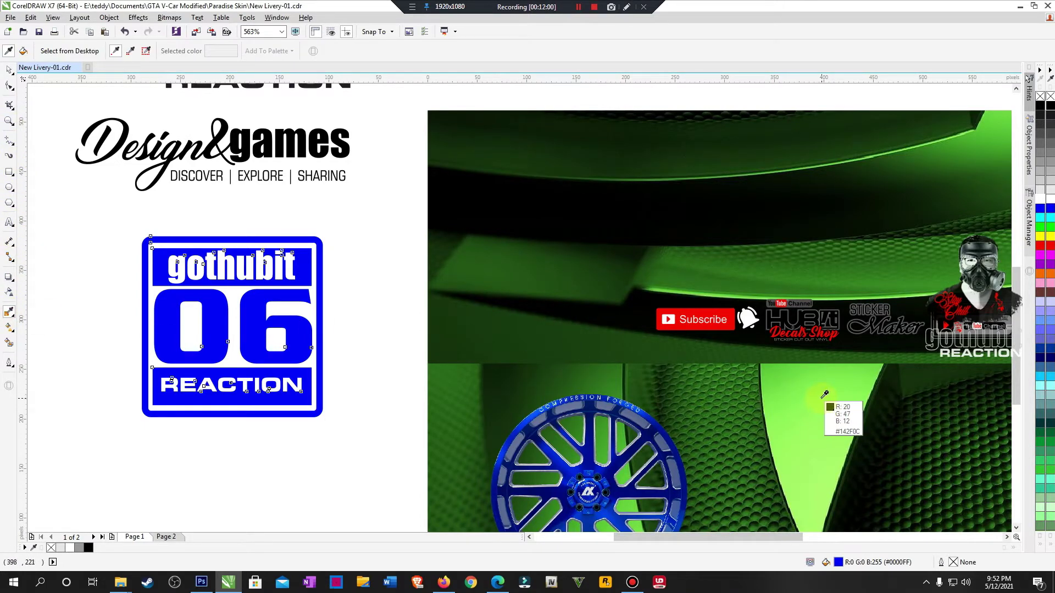
pyautogui.click(772, 278)
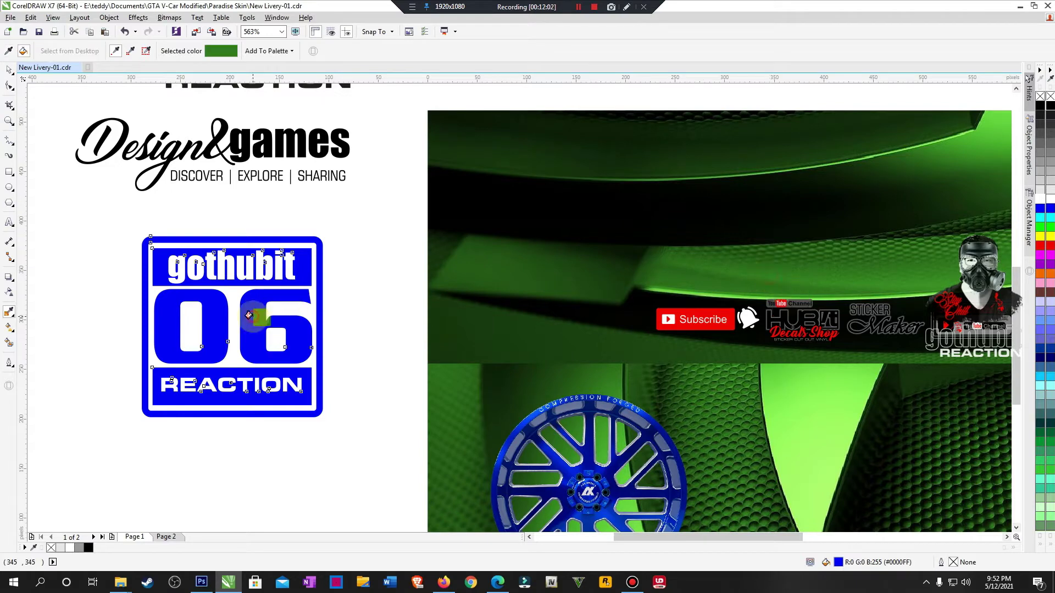
pyautogui.click(248, 315)
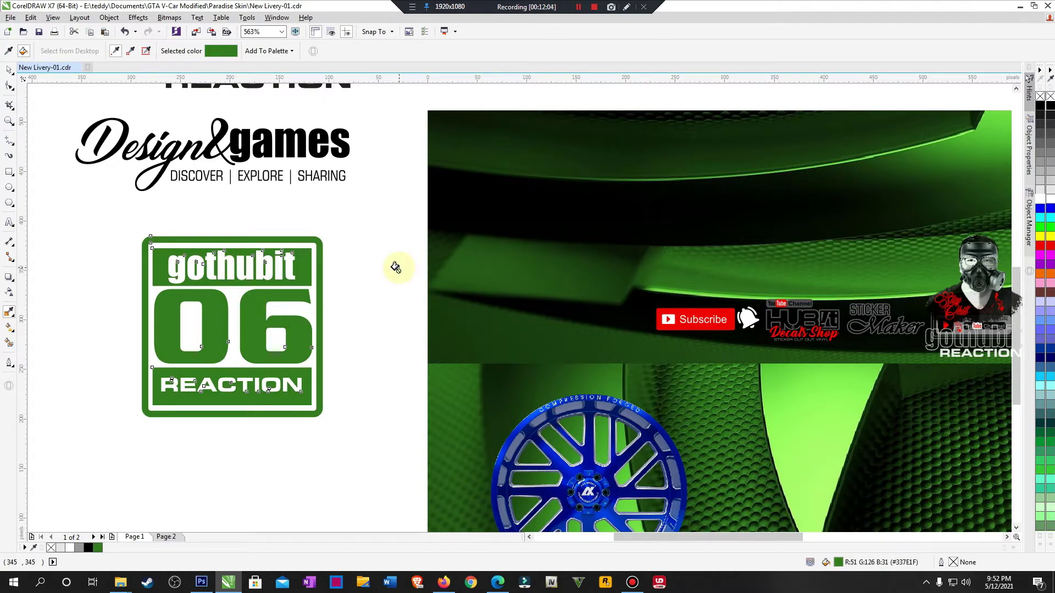
pyautogui.click(9, 70)
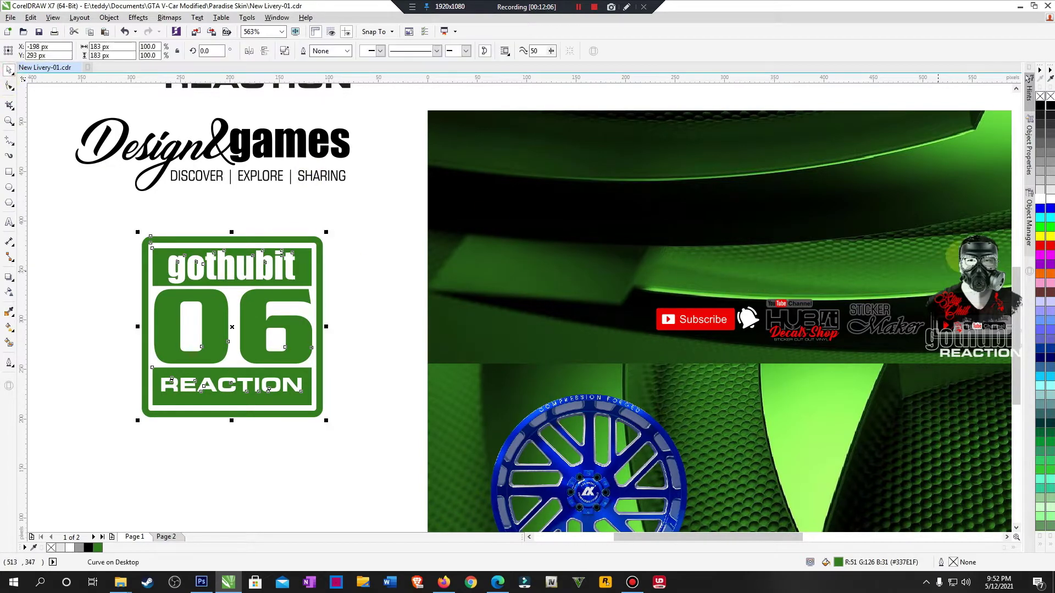
pyautogui.click(358, 291)
# Step: Save the livery document and review the whole layout
pyautogui.scroll(-5, 356, 291)
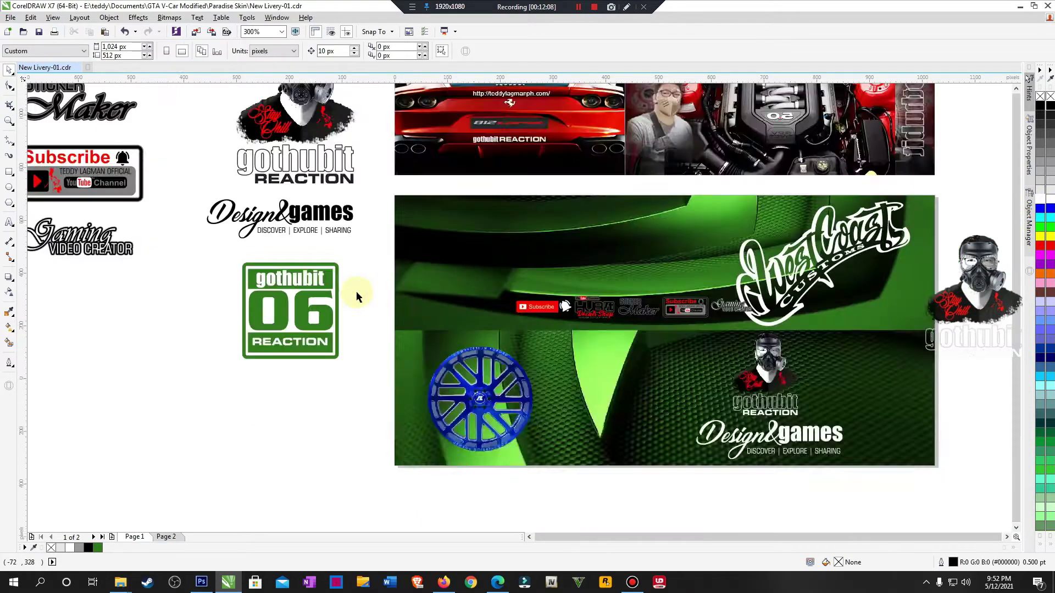
pyautogui.hotkey('ctrl', 's')
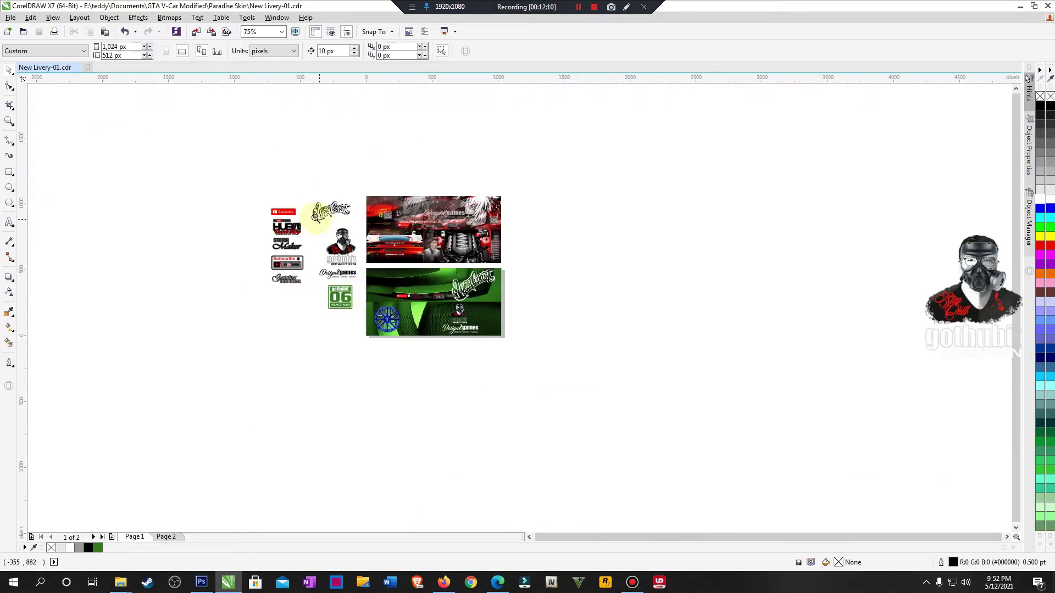
pyautogui.moveTo(280, 189); pyautogui.dragTo(549, 364)
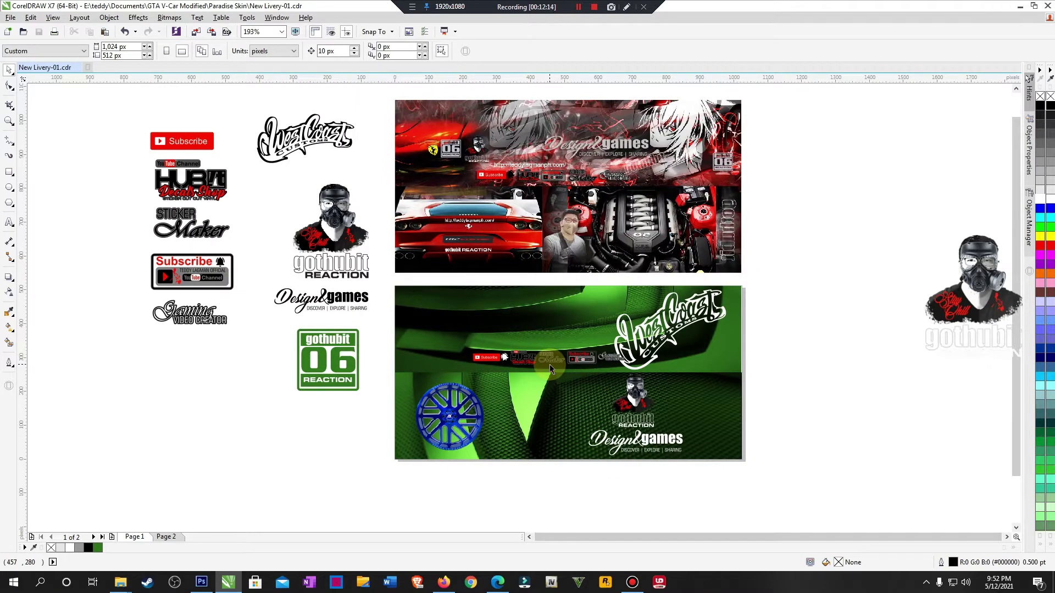
pyautogui.scroll(-3, 550, 365)
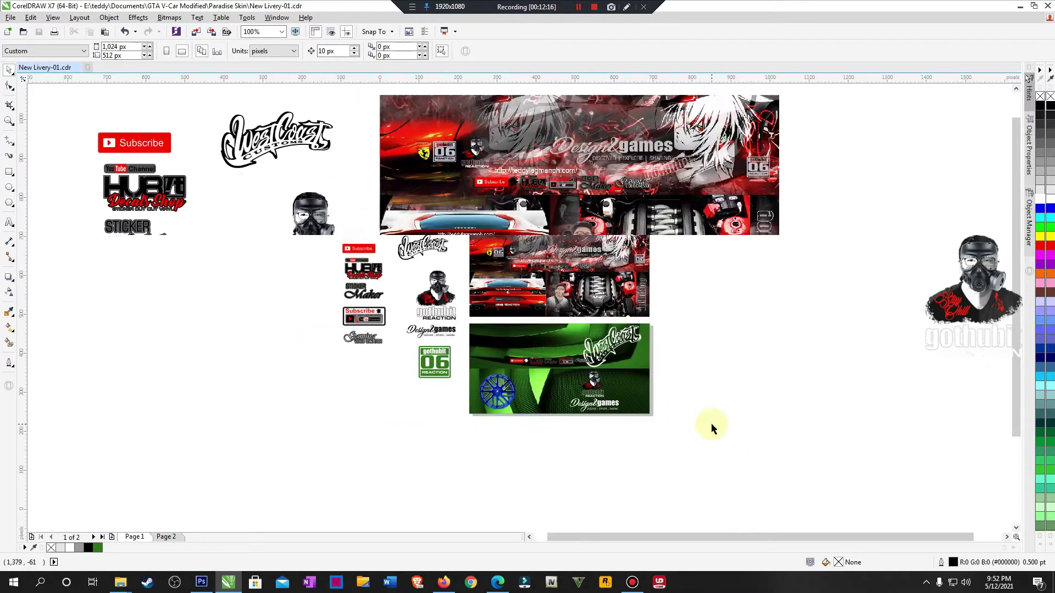
pyautogui.scroll(3, 543, 336)
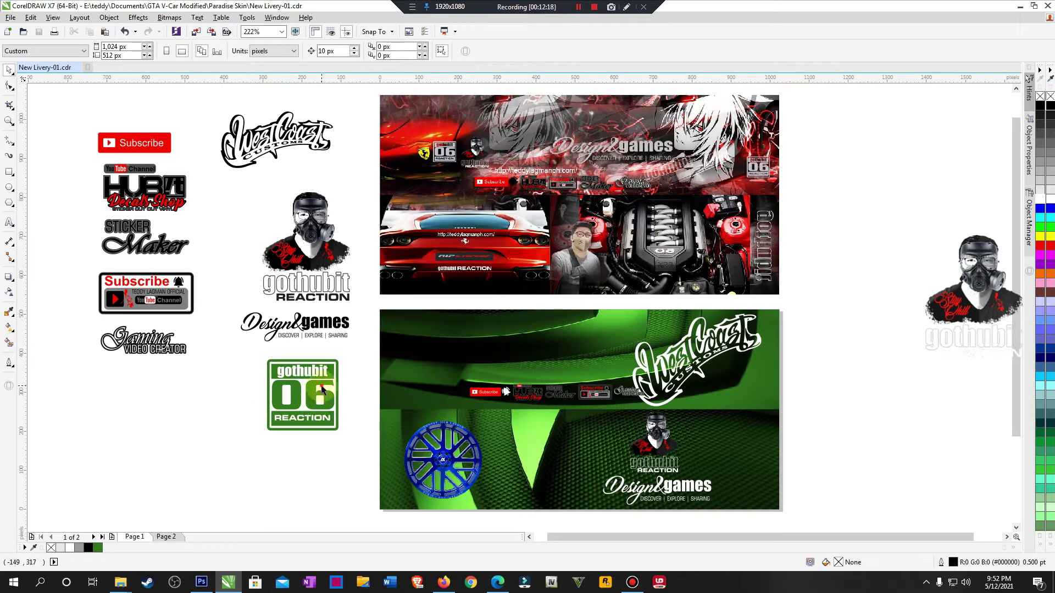
# Step: Place a copy of the gothubit 06 badge on the red reference livery, filled white and scaled to 80 px square
pyautogui.moveTo(322, 389); pyautogui.dragTo(501, 175)
pyautogui.scroll(5, 511, 132)
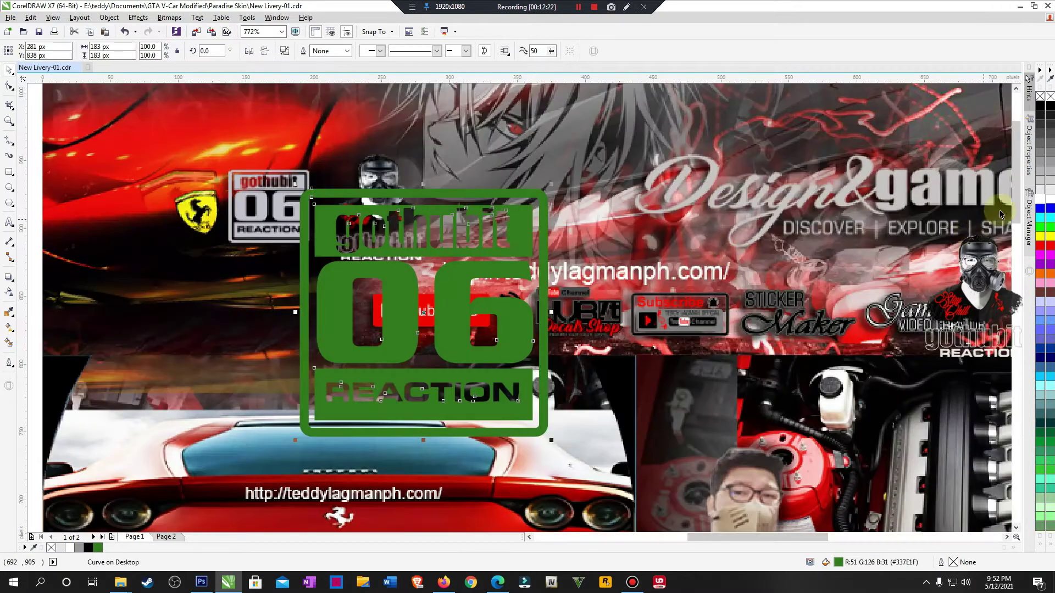
pyautogui.click(1039, 198)
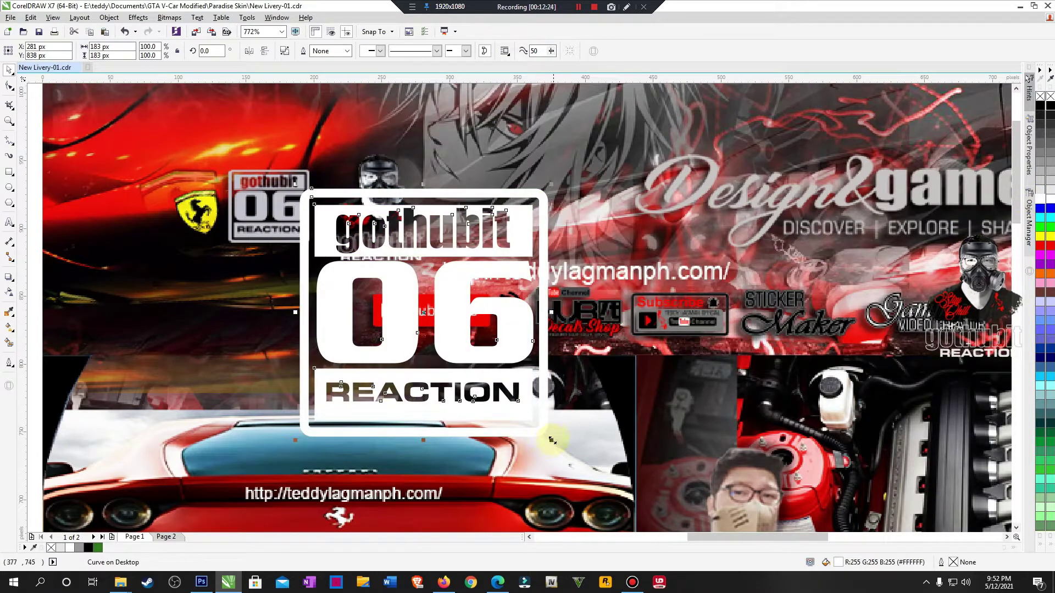
pyautogui.moveTo(552, 440); pyautogui.dragTo(434, 261)
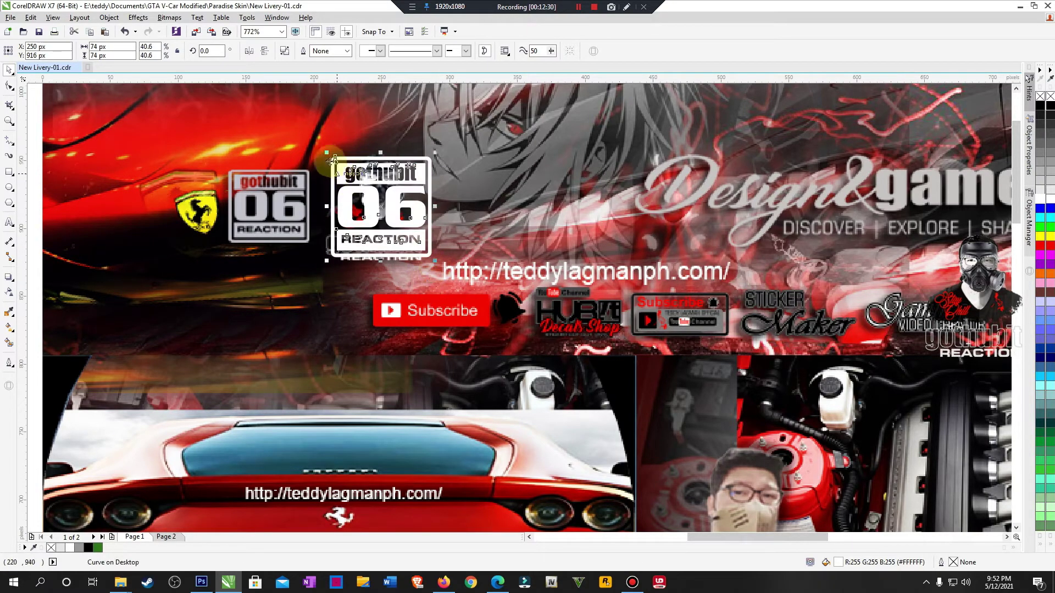
pyautogui.moveTo(333, 158); pyautogui.dragTo(325, 149)
# Step: Move the white 06 badge onto the green livery's upper panel, above the Subscribe decal, and enlarge it to 88 px square
pyautogui.scroll(-3, 631, 128)
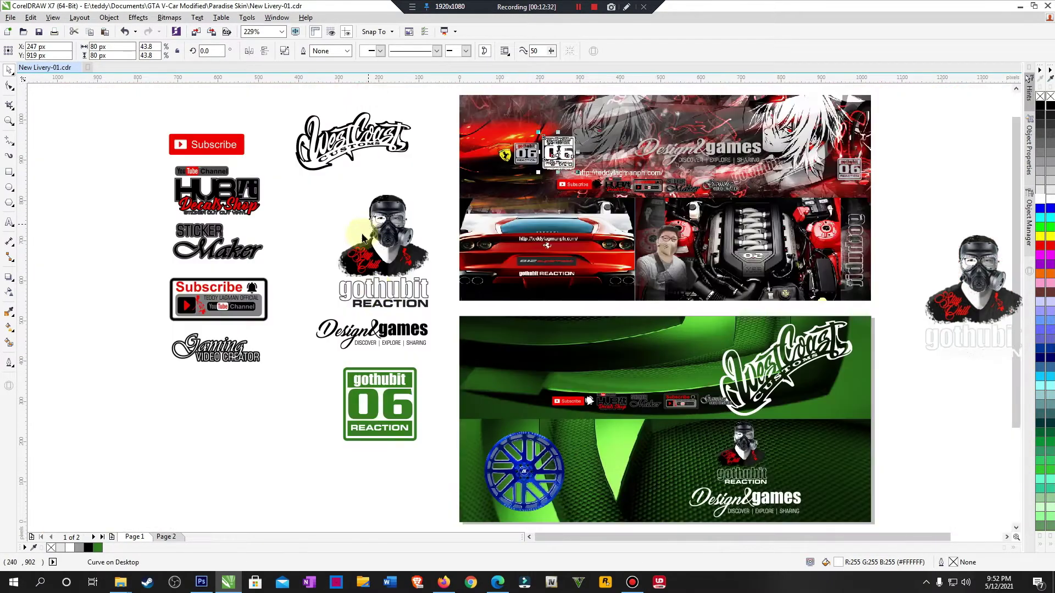
pyautogui.moveTo(559, 154); pyautogui.dragTo(559, 359)
pyautogui.click(939, 381)
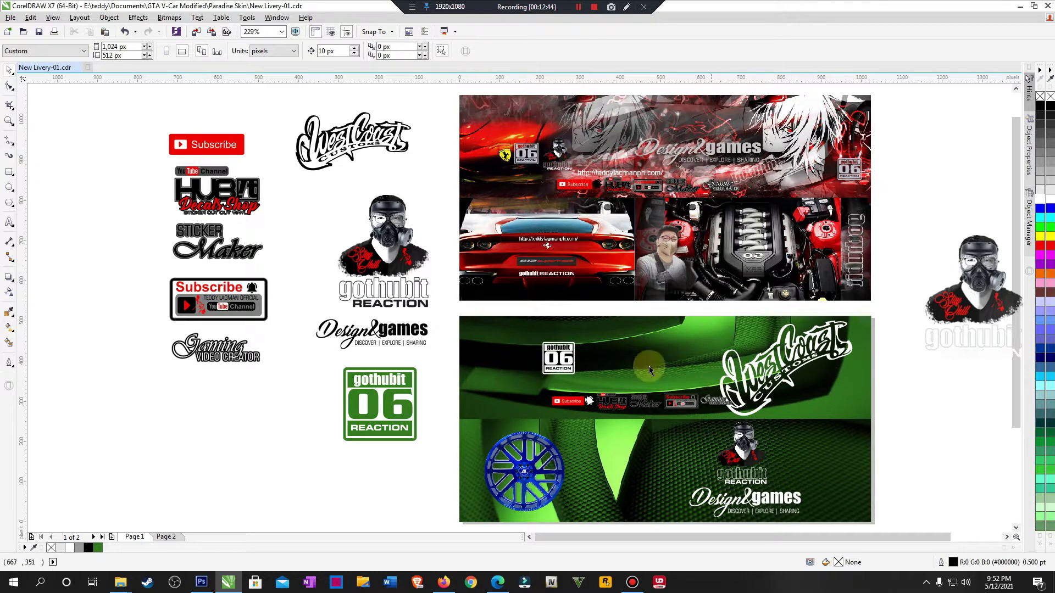
pyautogui.click(567, 364)
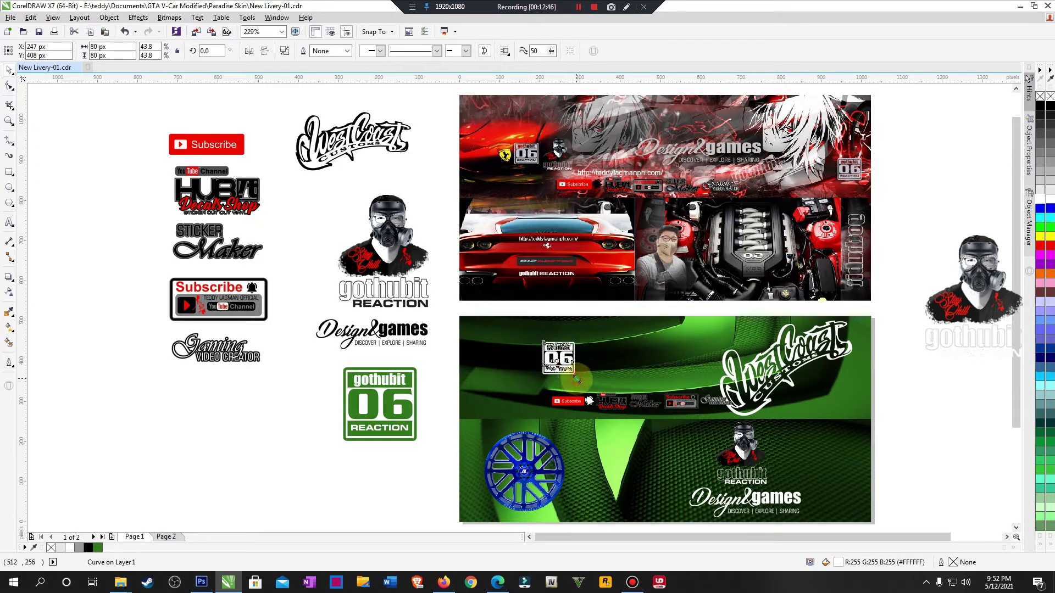
pyautogui.moveTo(575, 379); pyautogui.dragTo(580, 389)
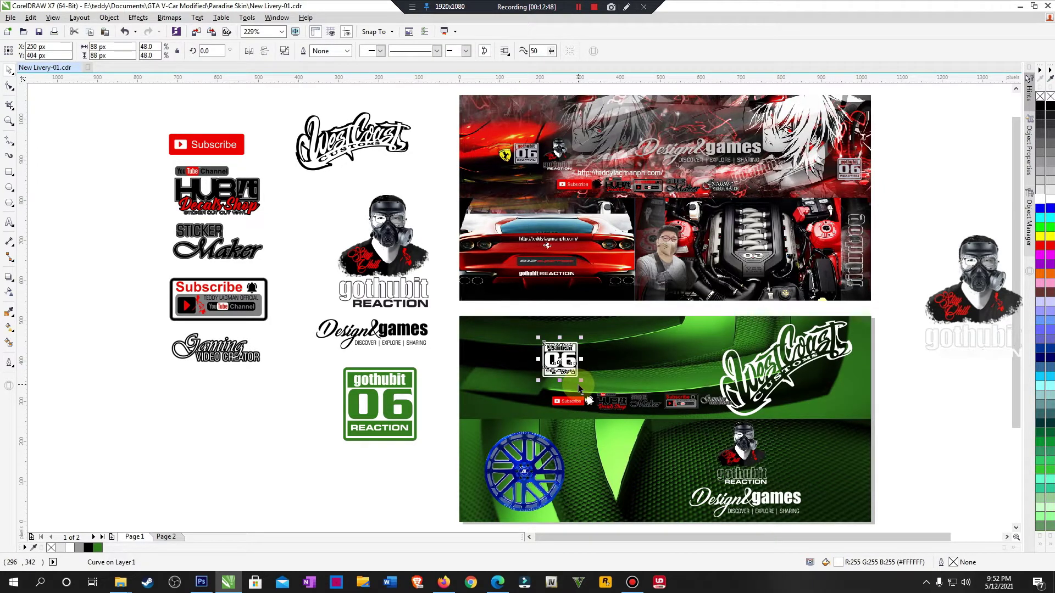
pyautogui.click(987, 352)
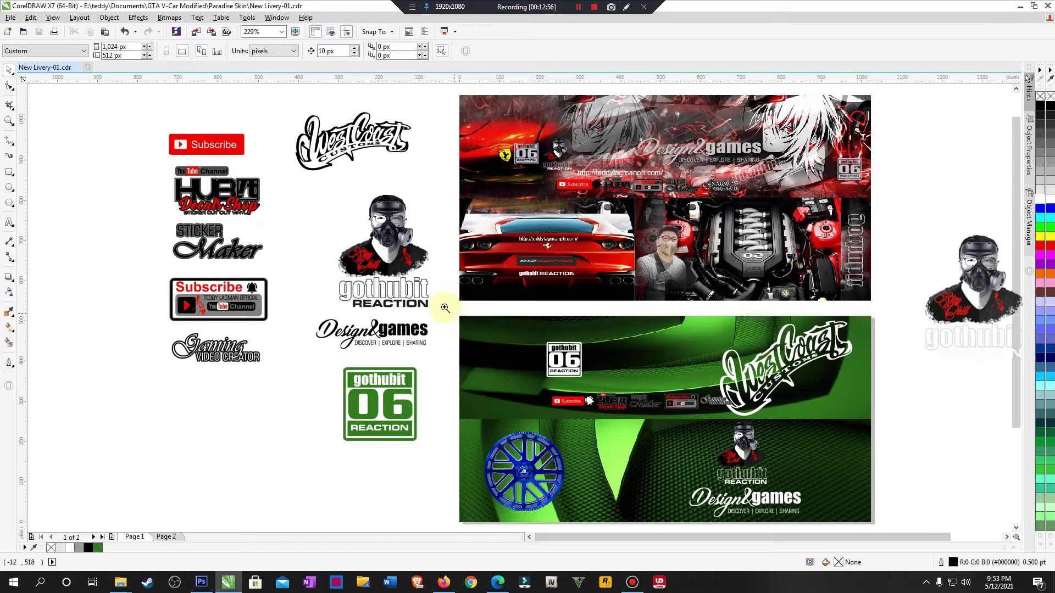
# Step: Place a 198 × 53 px copy of the white Design&games logo on the upper green panel at X 346, Y 411 px, and save
pyautogui.scroll(3, 948, 446)
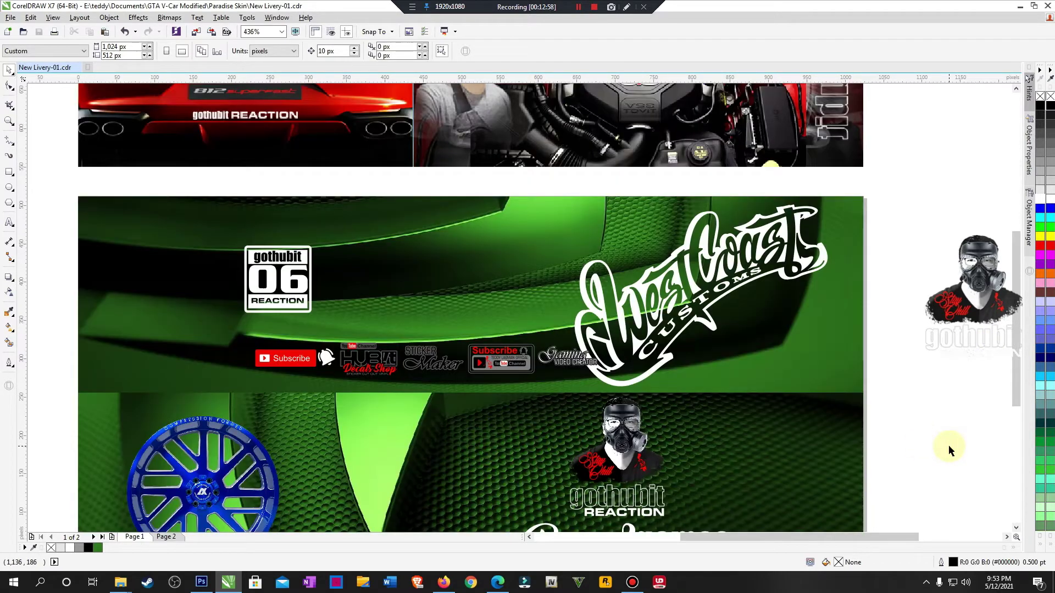
pyautogui.scroll(-6, 948, 445)
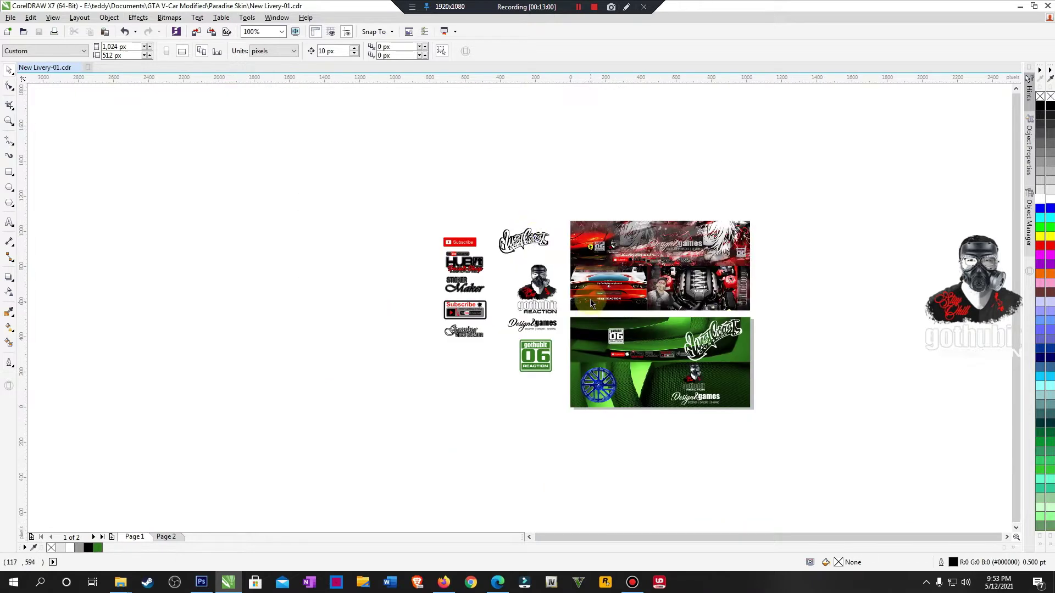
pyautogui.moveTo(441, 215); pyautogui.dragTo(847, 444)
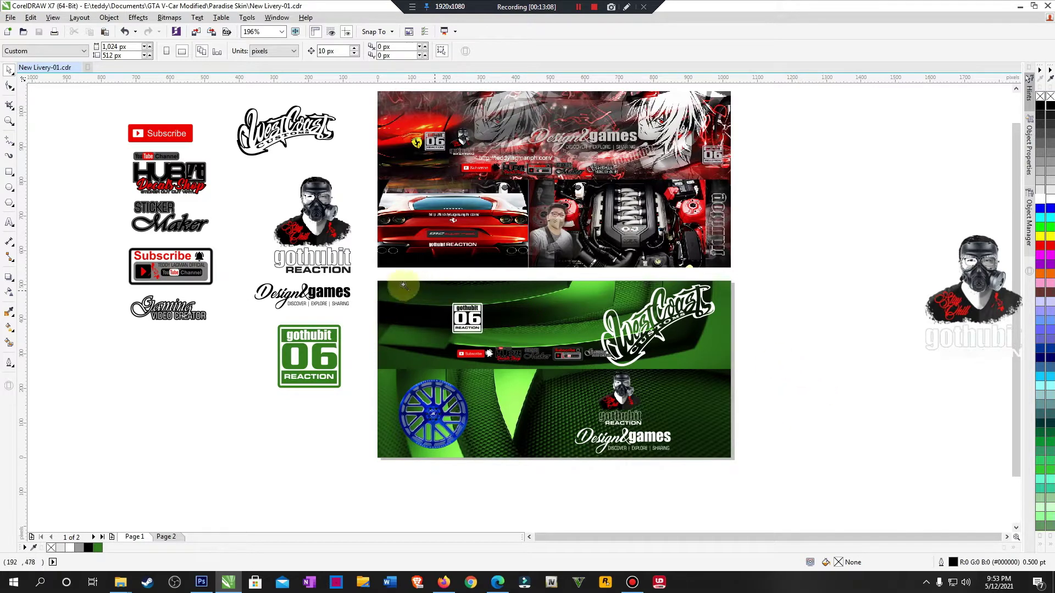
pyautogui.moveTo(240, 242); pyautogui.dragTo(800, 468)
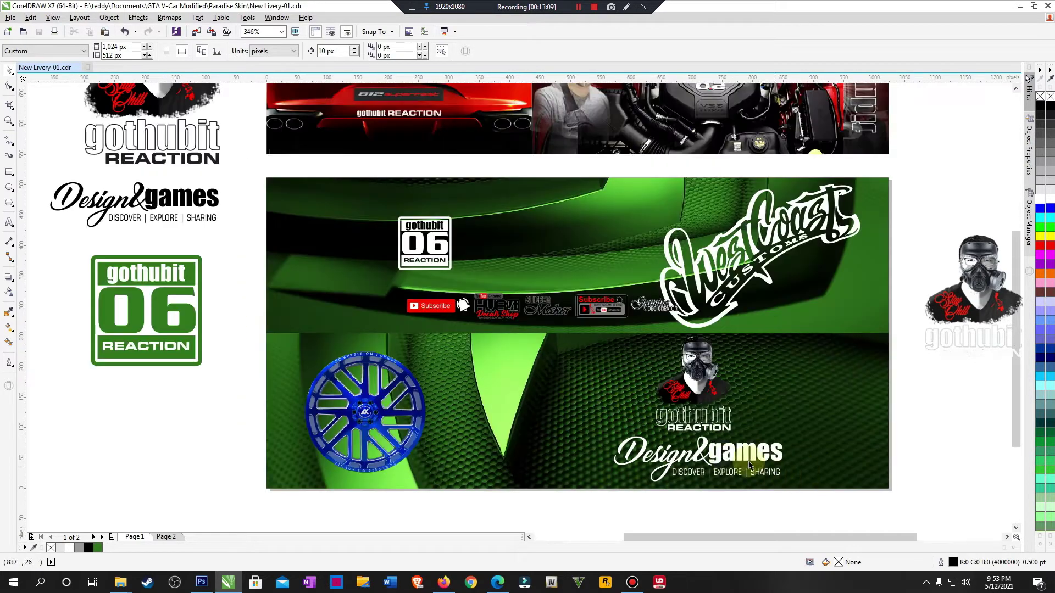
pyautogui.click(715, 456)
pyautogui.moveTo(716, 456); pyautogui.dragTo(537, 264)
pyautogui.scroll(-4, 622, 328)
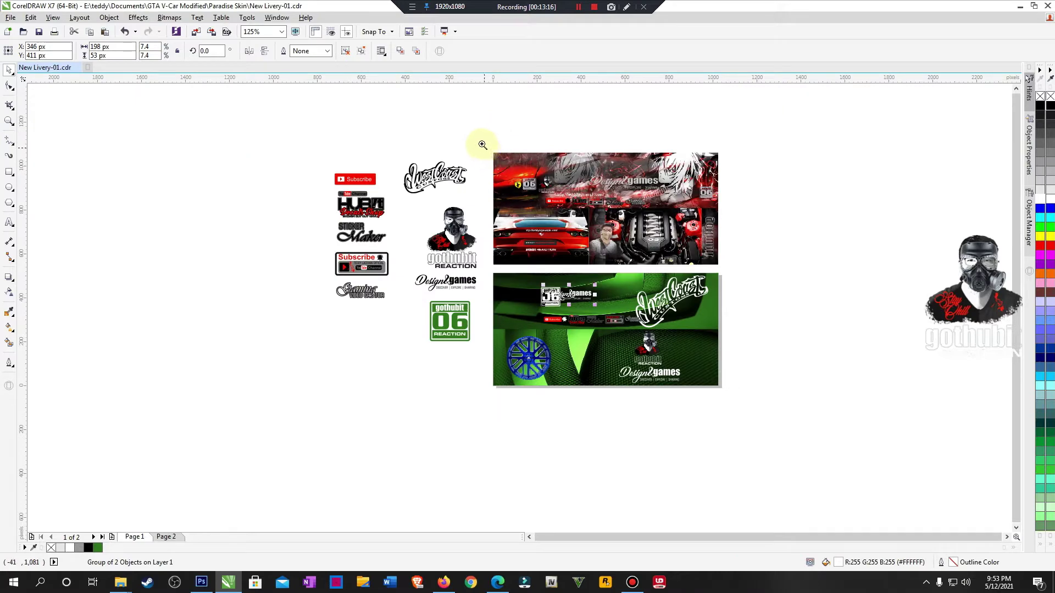
pyautogui.moveTo(482, 143); pyautogui.dragTo(746, 331)
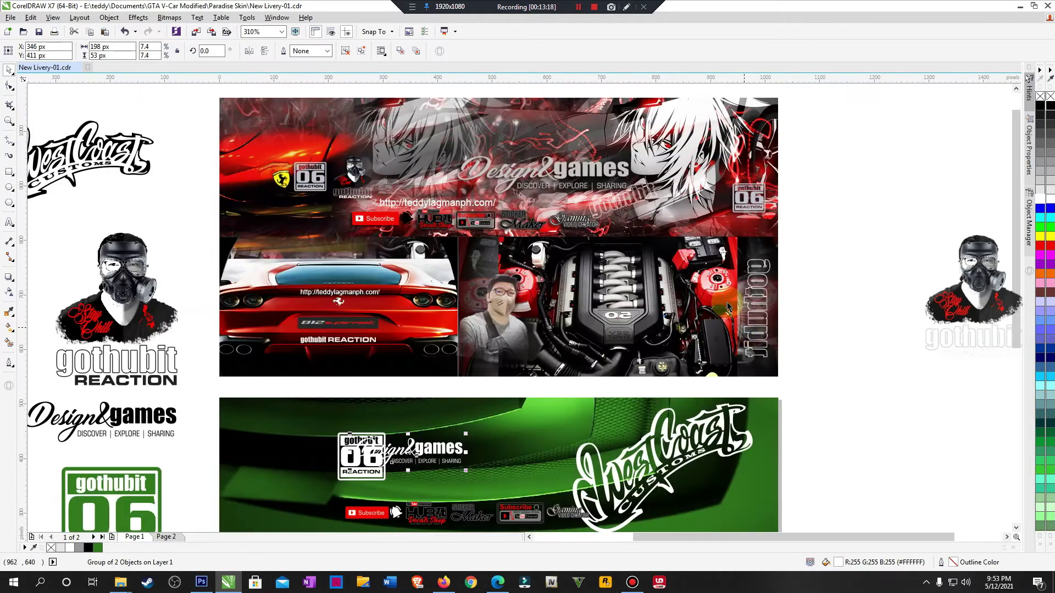
pyautogui.hotkey('ctrl', 's')
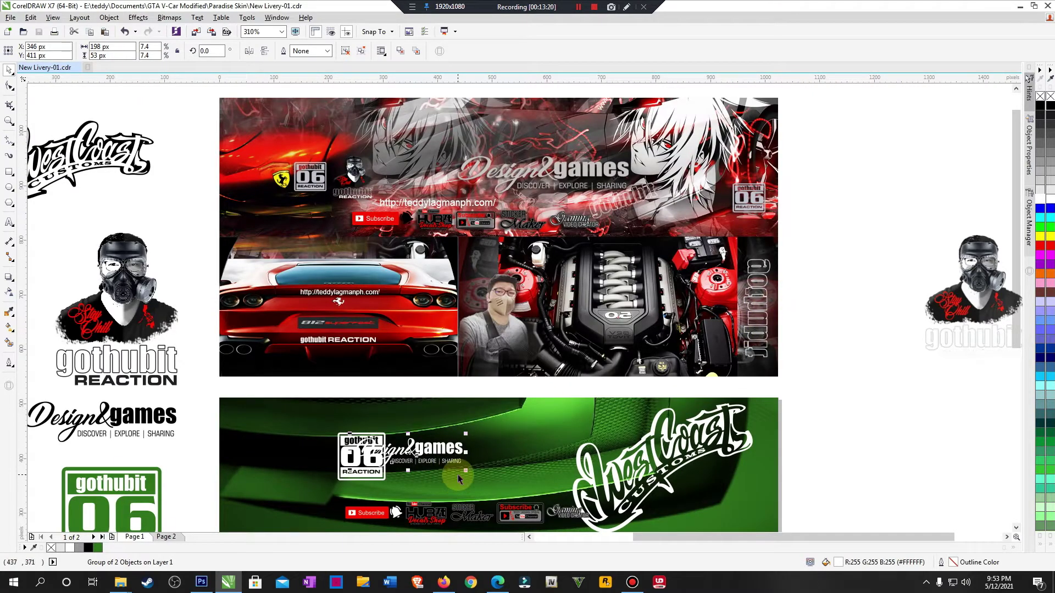
# Step: Move the small Design&games copy to the left of the white 06 badge and scale it down to fit beside it
pyautogui.moveTo(409, 451); pyautogui.dragTo(281, 452)
pyautogui.moveTo(223, 437); pyautogui.dragTo(226, 442)
pyautogui.moveTo(290, 450); pyautogui.dragTo(319, 445)
pyautogui.click(869, 432)
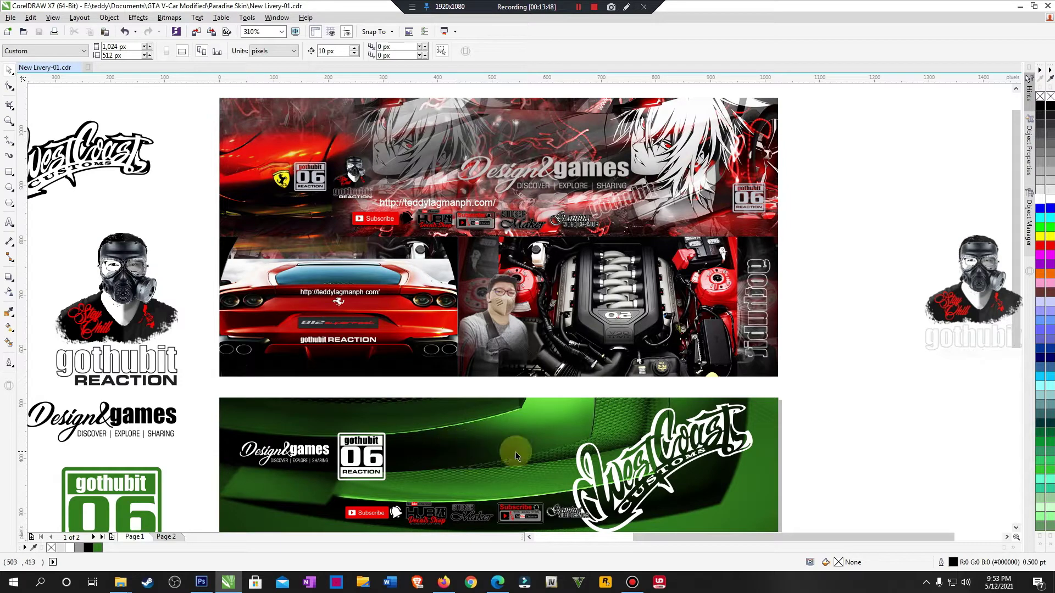
# Step: Place copies of the HUBit Decals Shop and boxed Subscribe decals over the portrait group on the lower green panel, at X 689, Y 157 px
pyautogui.click(1017, 320)
pyautogui.moveTo(1018, 319); pyautogui.dragTo(1012, 427)
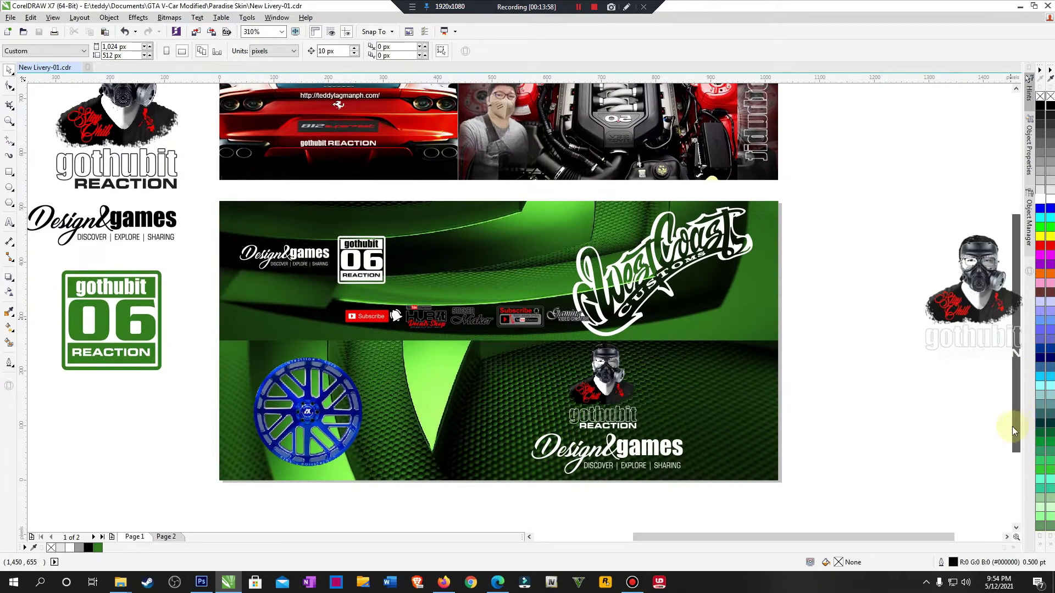
pyautogui.scroll(-2, 939, 424)
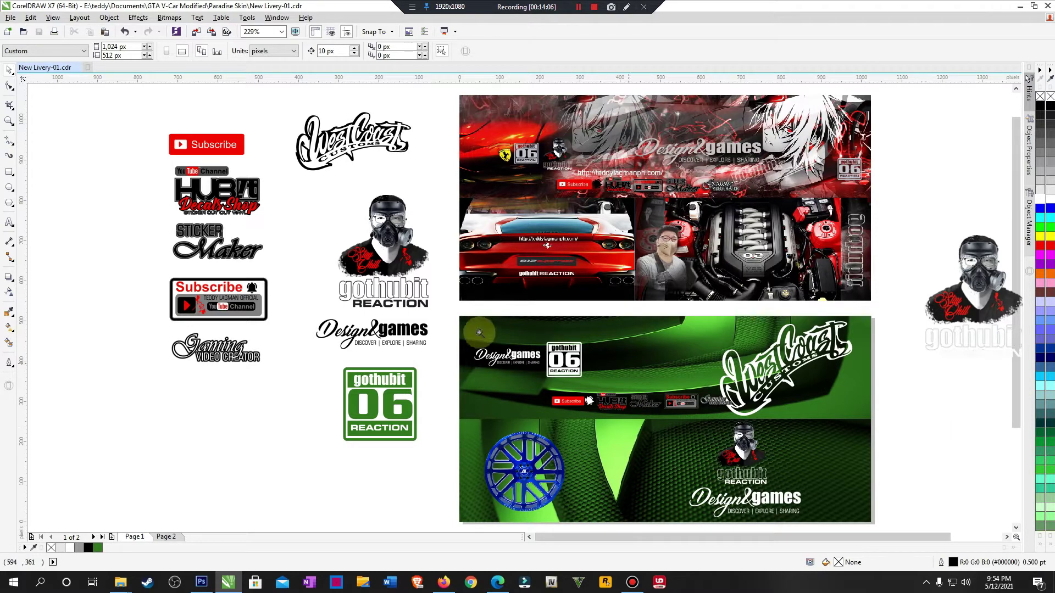
pyautogui.scroll(1, 975, 532)
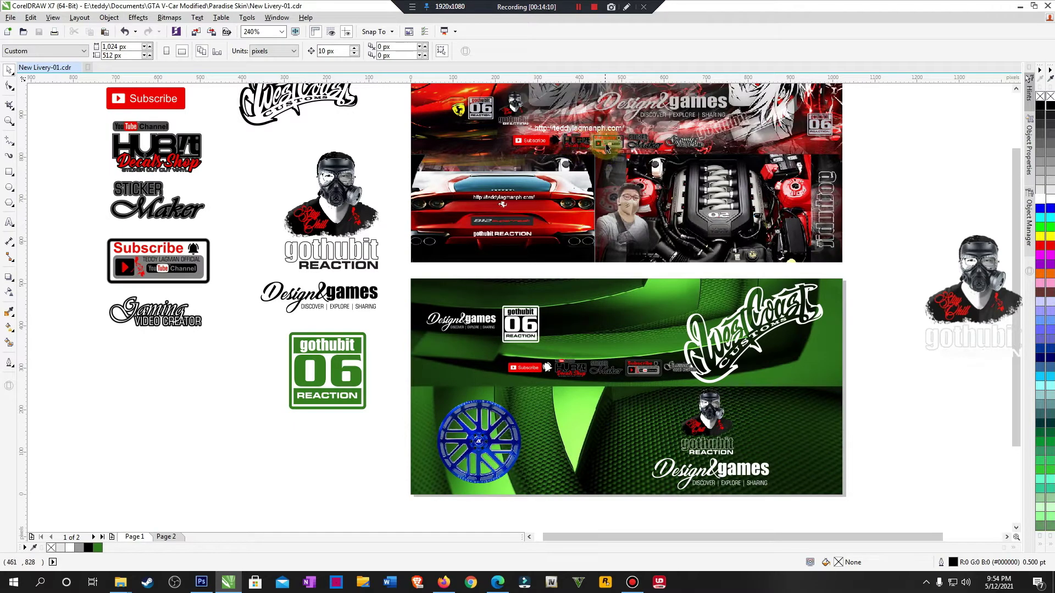
pyautogui.click(571, 367)
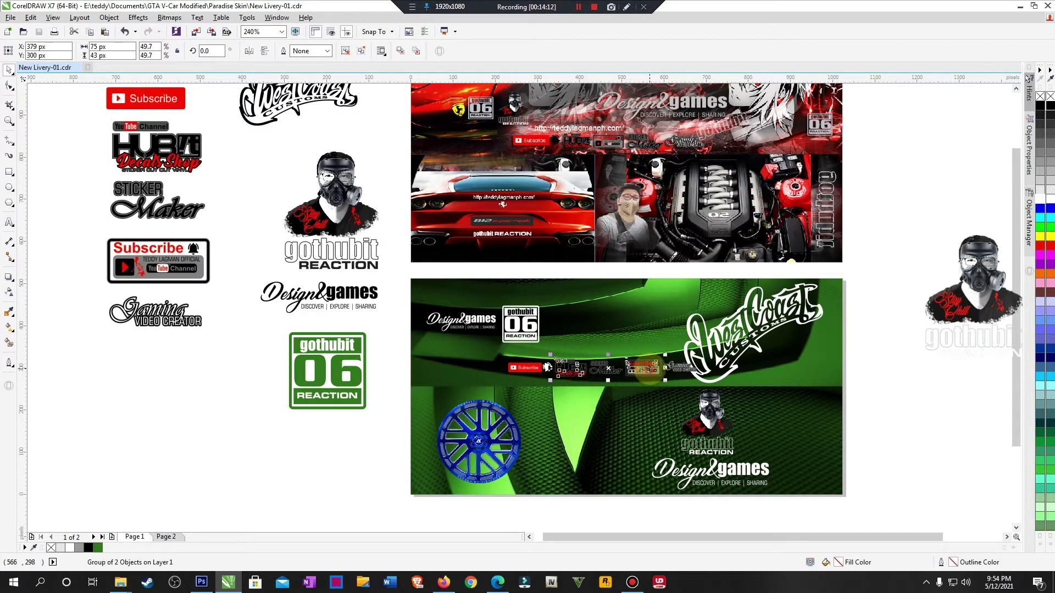
pyautogui.keyDown('shift'); pyautogui.click(642, 367); pyautogui.keyUp('shift')
pyautogui.moveTo(607, 368); pyautogui.dragTo(701, 428)
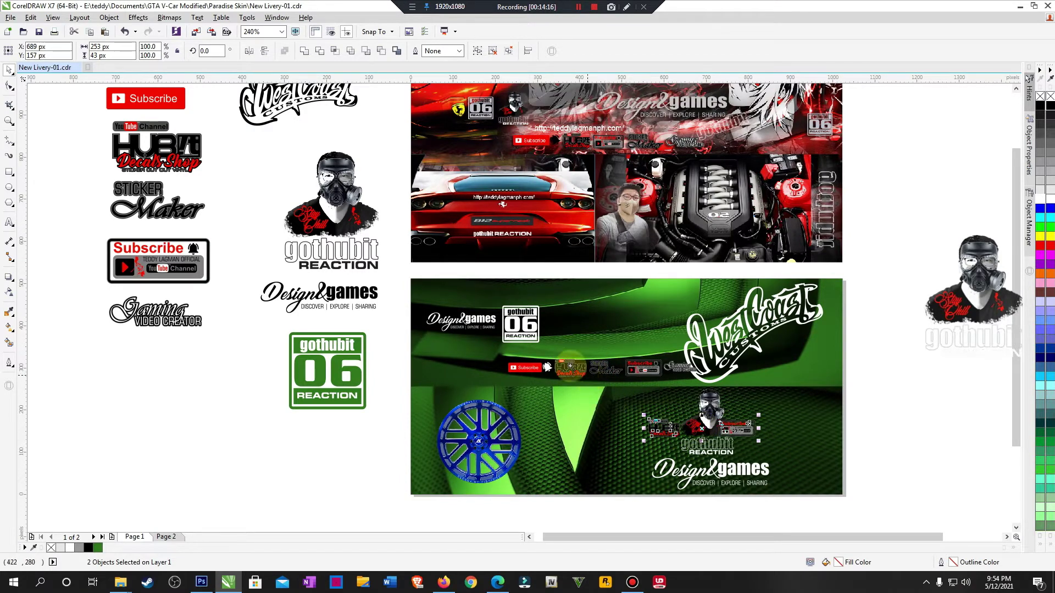
# Step: Enlarge the HUB IT Decals Shop and Subscribe logos together beside the masked portrait in the green livery's lower-right section
pyautogui.scroll(2, 958, 532)
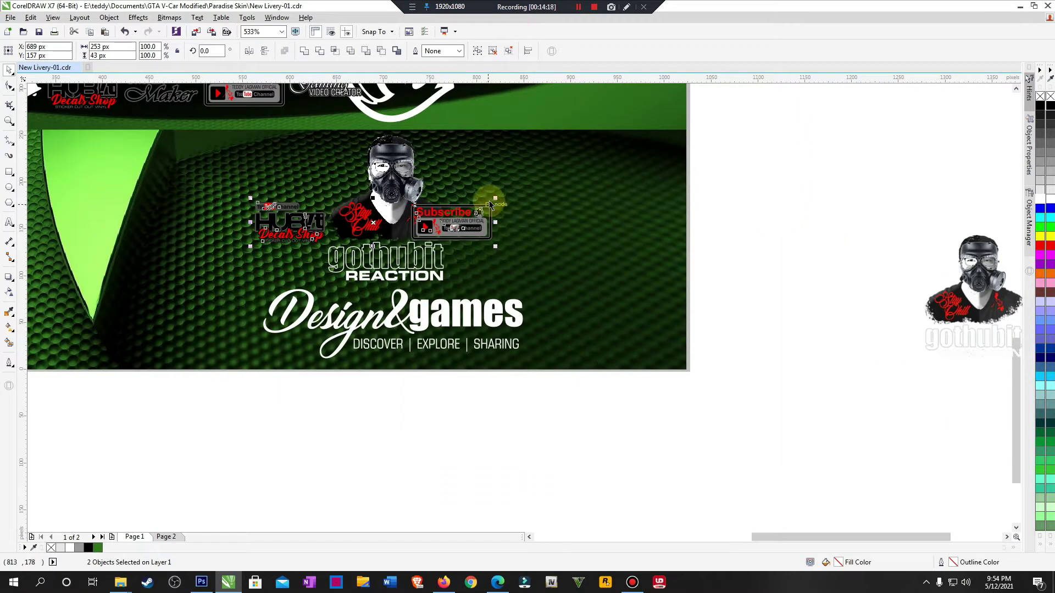
pyautogui.moveTo(495, 198); pyautogui.dragTo(564, 184)
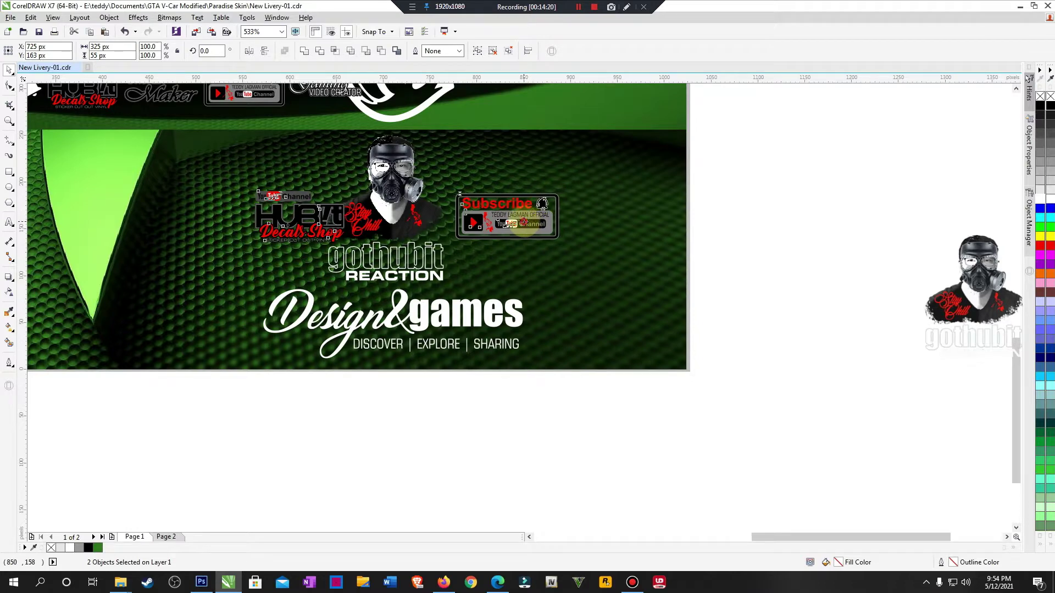
pyautogui.moveTo(525, 224); pyautogui.dragTo(514, 237)
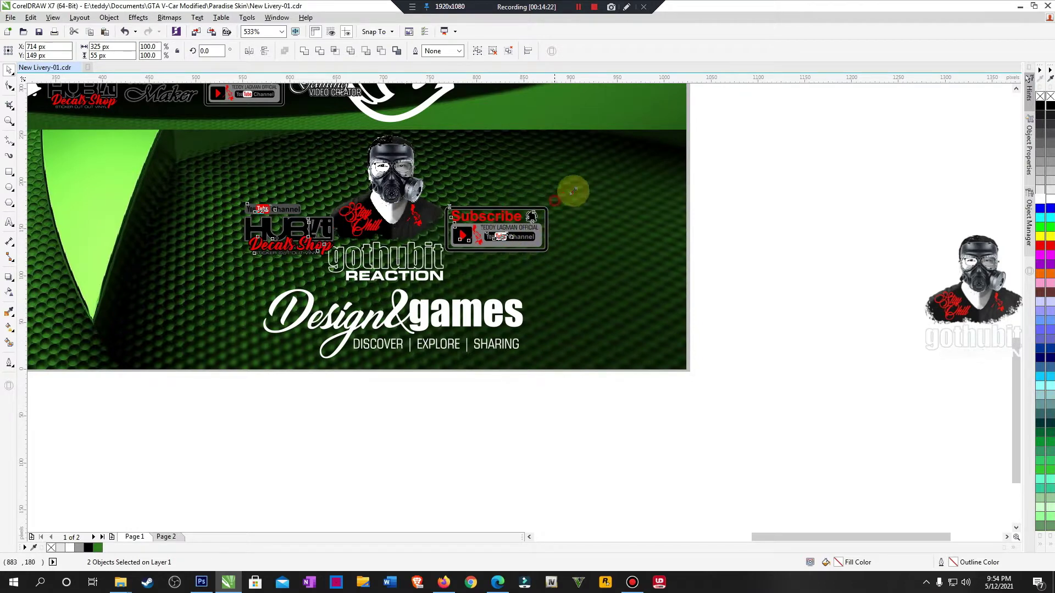
pyautogui.moveTo(573, 191); pyautogui.dragTo(581, 194)
pyautogui.click(846, 274)
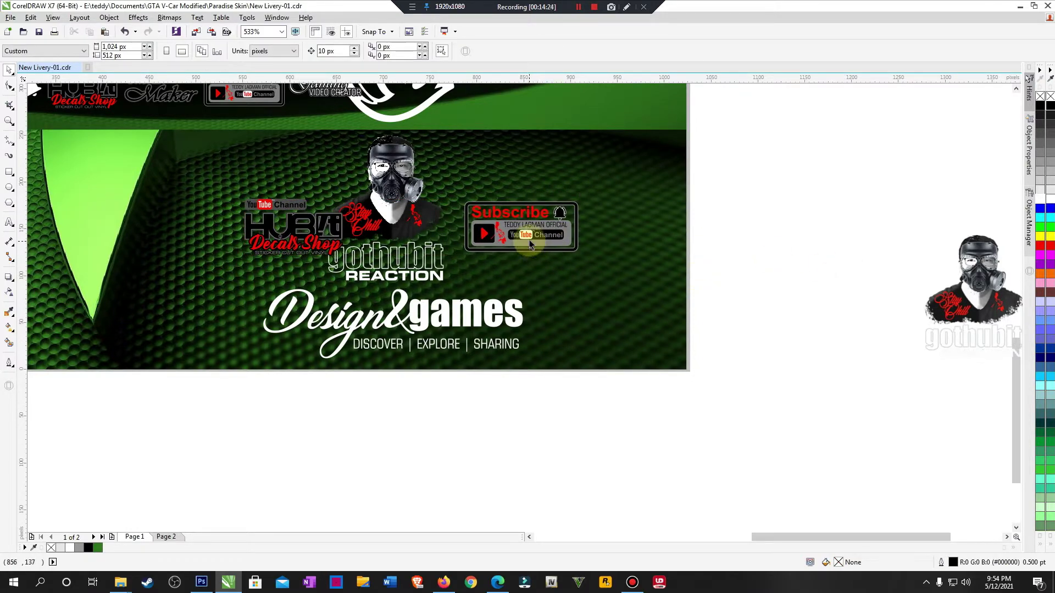
# Step: Reposition the Subscribe badge and the HUB IT Decals Shop logo so they flank the gothubit portrait on either side
pyautogui.moveTo(531, 245); pyautogui.dragTo(529, 257)
pyautogui.click(284, 240)
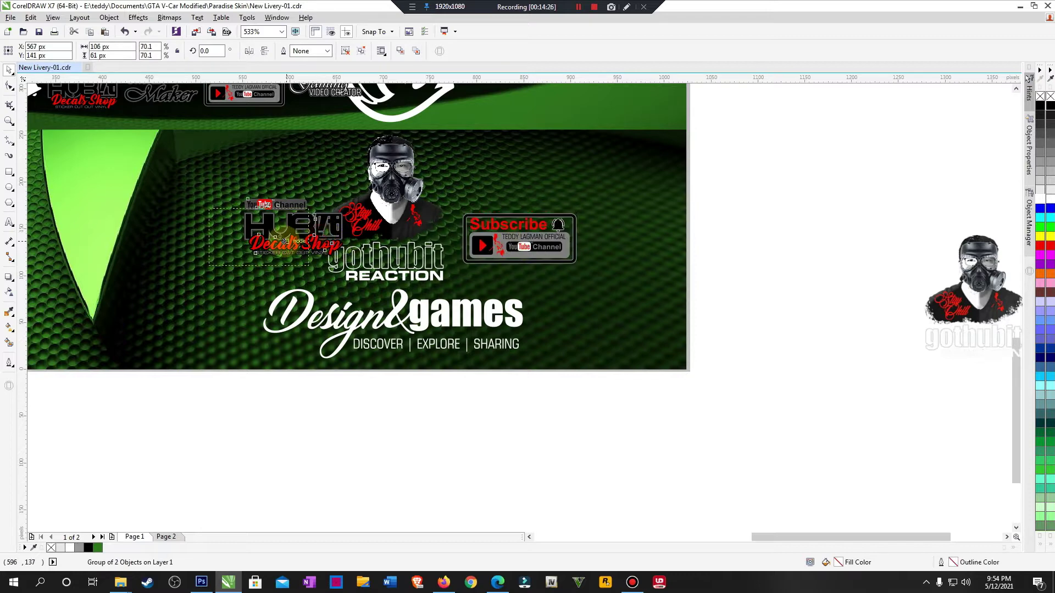
pyautogui.moveTo(285, 239); pyautogui.dragTo(256, 241)
pyautogui.moveTo(531, 245); pyautogui.dragTo(526, 248)
pyautogui.click(808, 298)
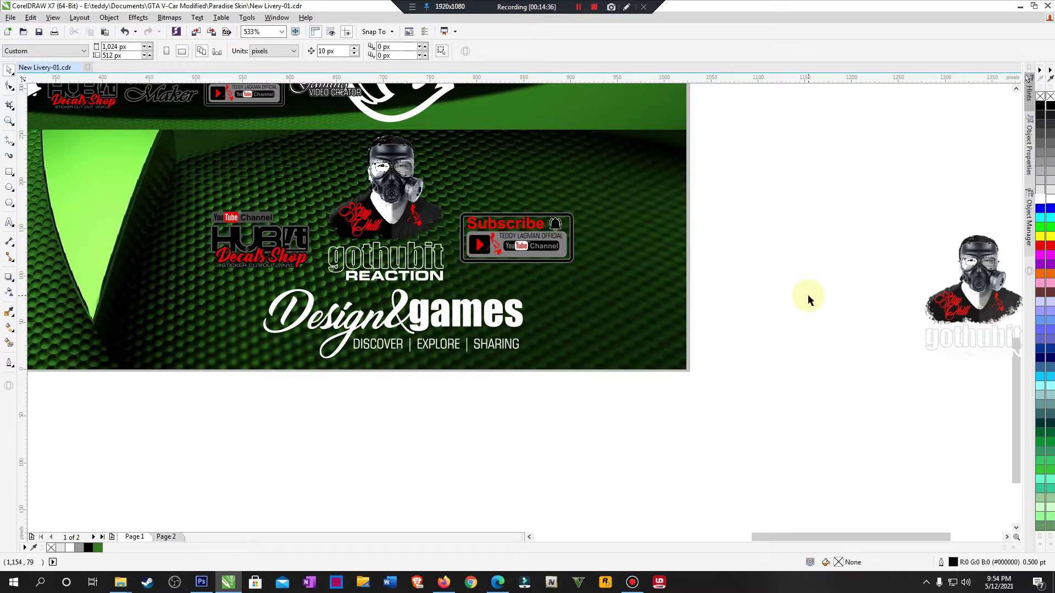
# Step: In Wireframe view, select the four logo objects in the green livery's lower-right section and shift them 10 px to the right
pyautogui.scroll(-2, 808, 299)
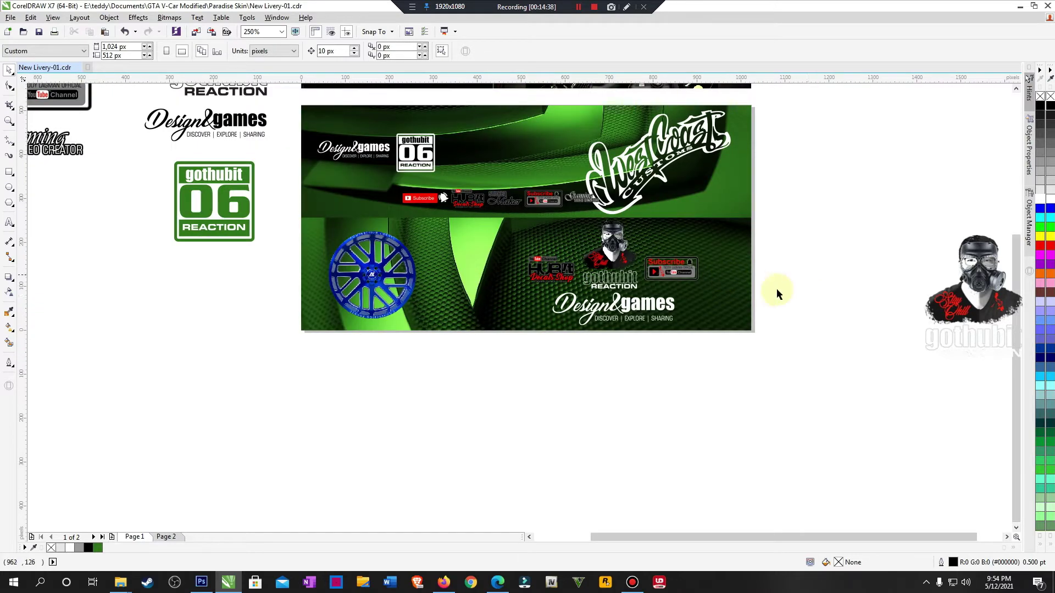
pyautogui.moveTo(434, 184); pyautogui.dragTo(879, 400)
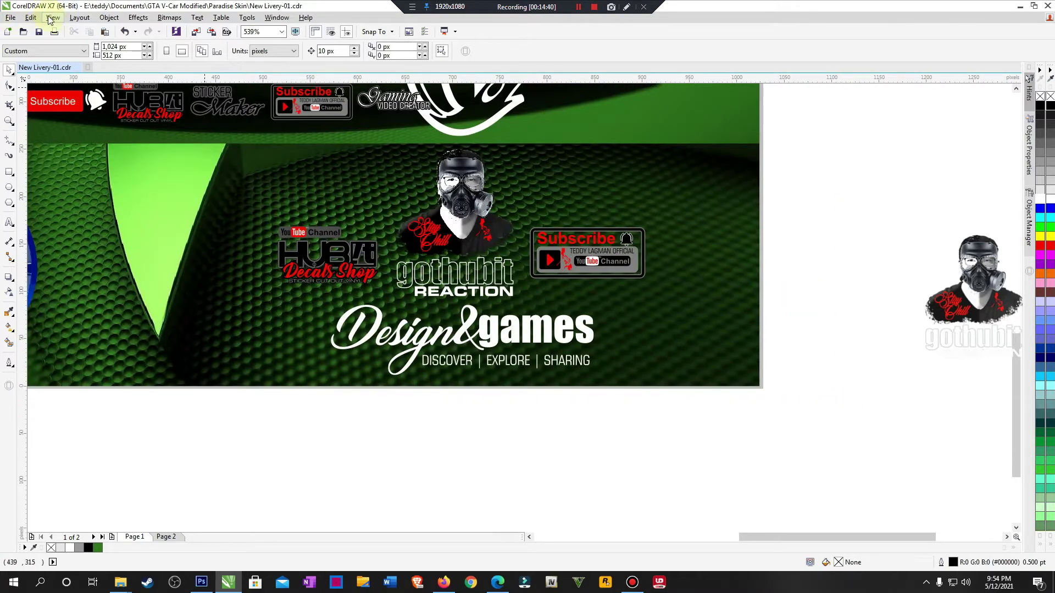
pyautogui.click(53, 18)
pyautogui.click(70, 40)
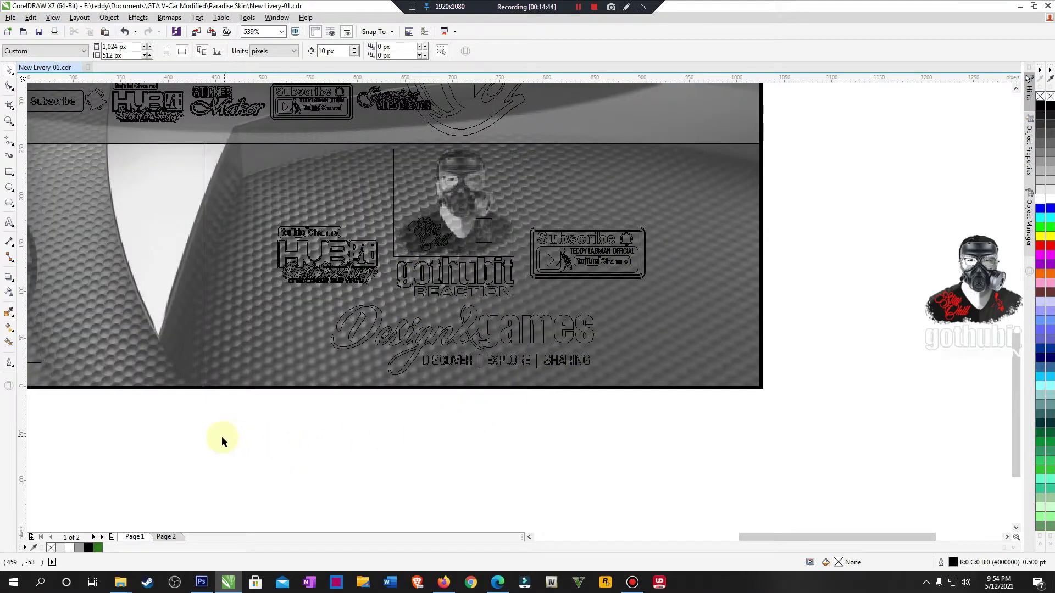
pyautogui.moveTo(222, 436); pyautogui.dragTo(750, 148)
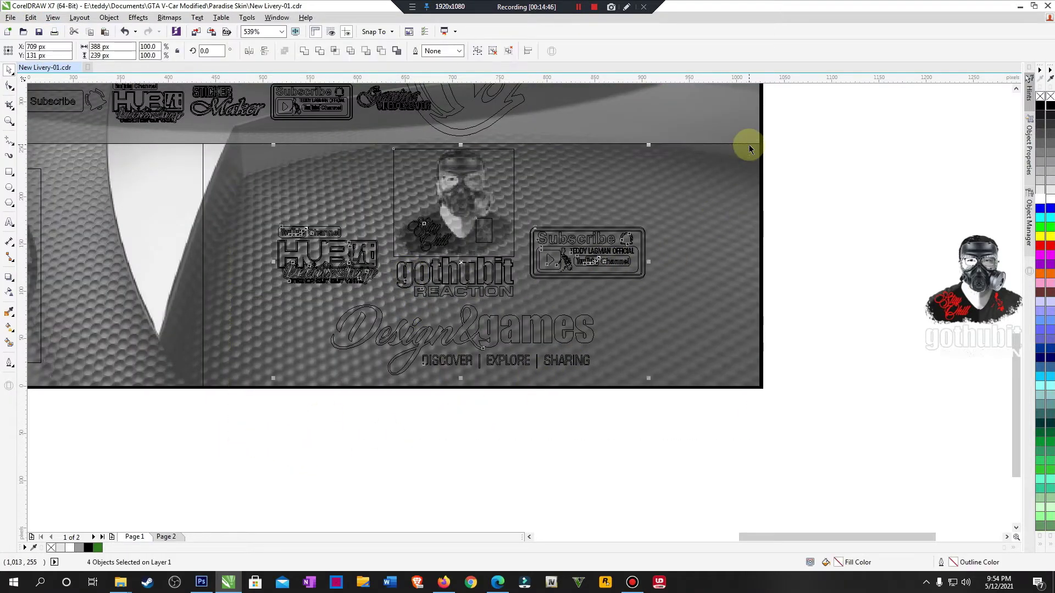
pyautogui.press('Right')
pyautogui.press('Right')
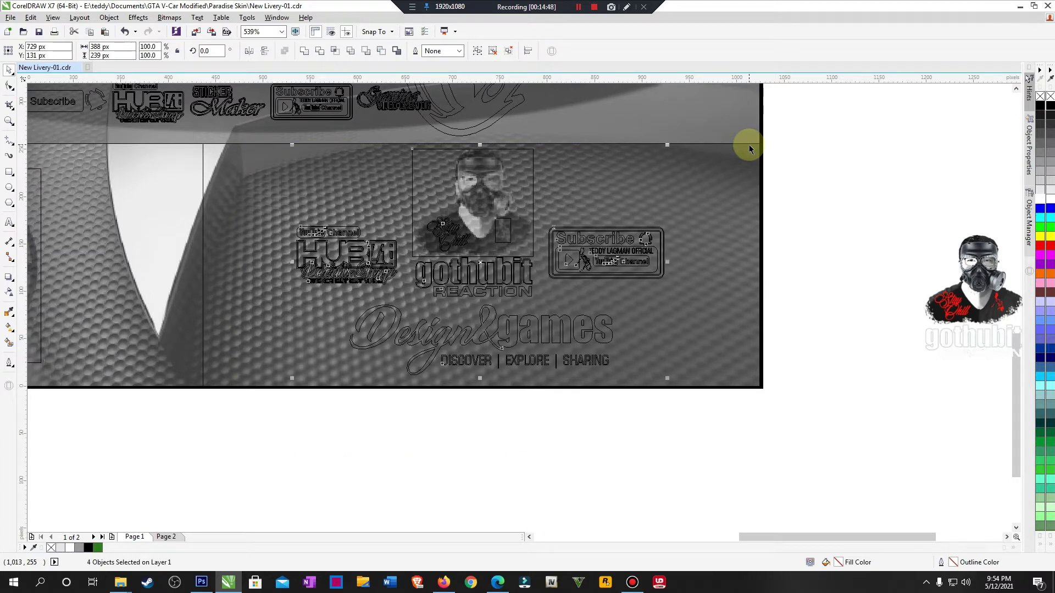
pyautogui.press('Left')
pyautogui.click(871, 253)
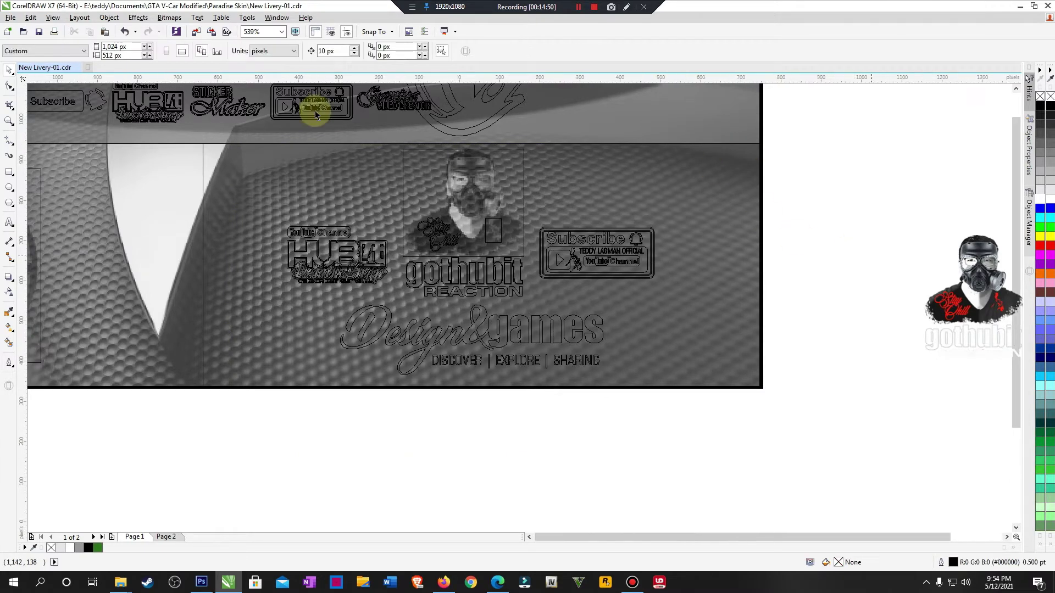
# Step: Return the drawing to Enhanced view with all objects in sight and save the document
pyautogui.press('F4')
pyautogui.click(53, 18)
pyautogui.click(77, 78)
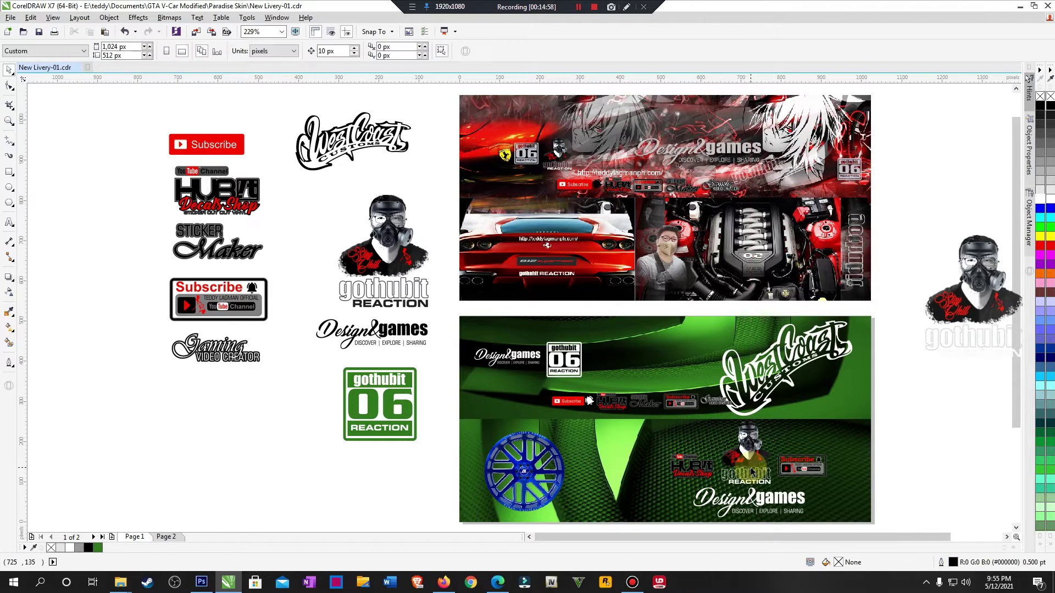
pyautogui.hotkey('ctrl', 's')
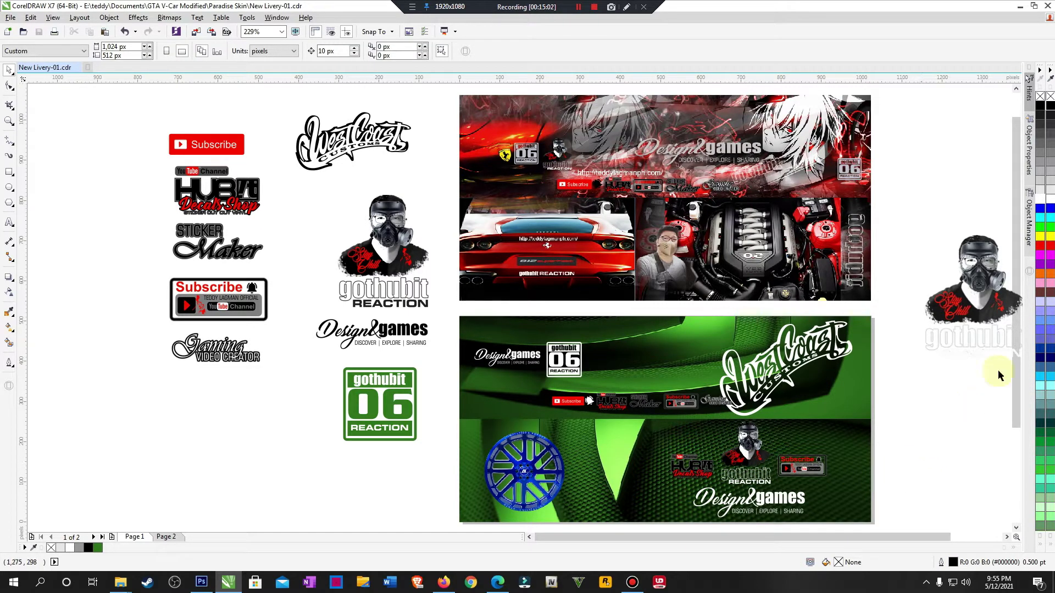
# Step: Place a 56 px copy of the white gothubit 06 badge at the green livery's upper-right edge, beside the West Coast logo, and save
pyautogui.moveTo(1014, 354); pyautogui.dragTo(1016, 360)
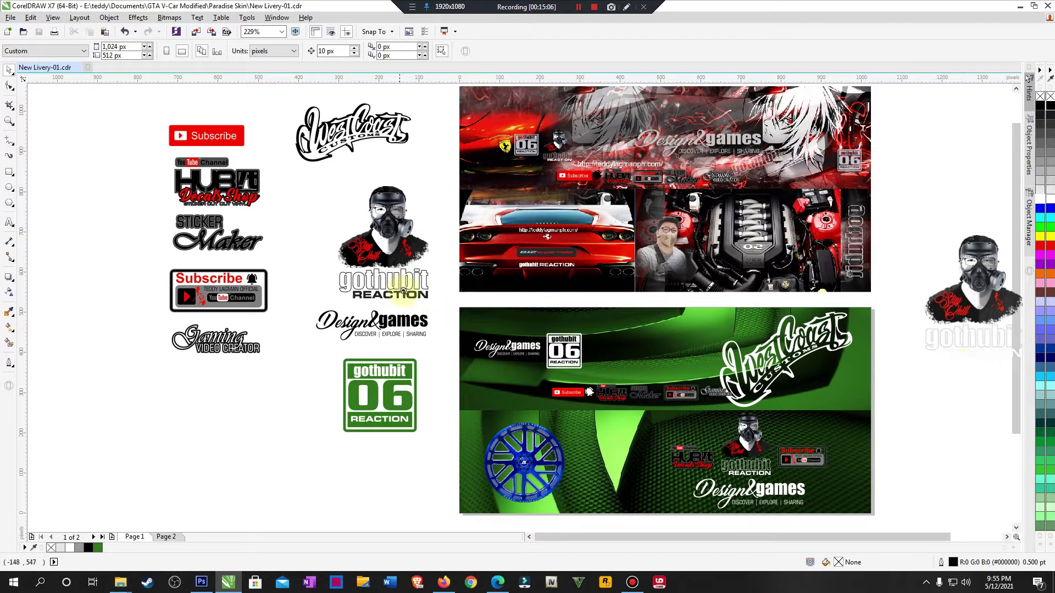
pyautogui.scroll(2, 937, 514)
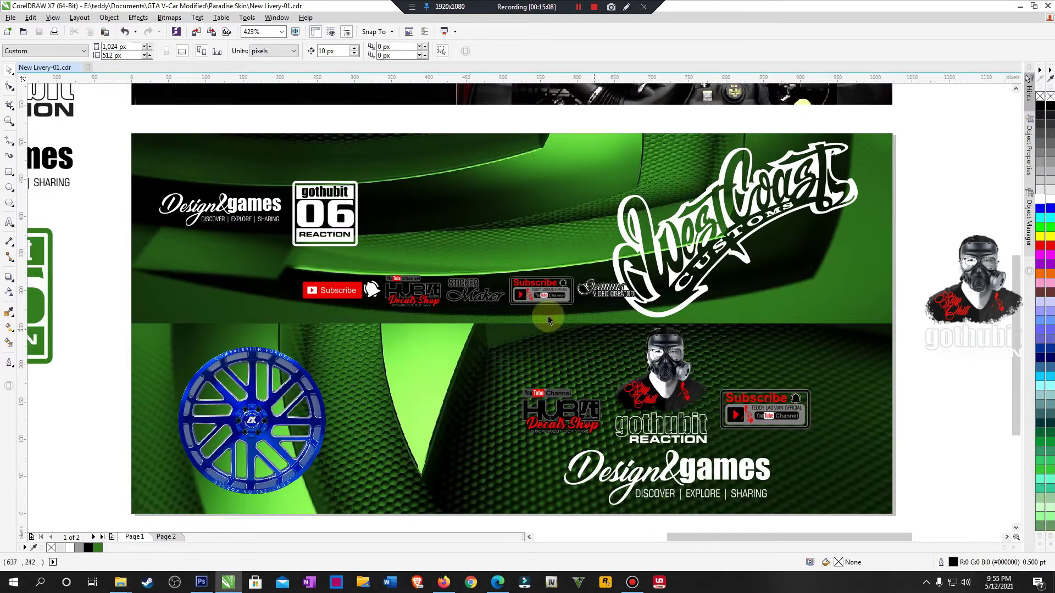
pyautogui.scroll(-2, 548, 316)
pyautogui.moveTo(358, 100); pyautogui.dragTo(719, 269)
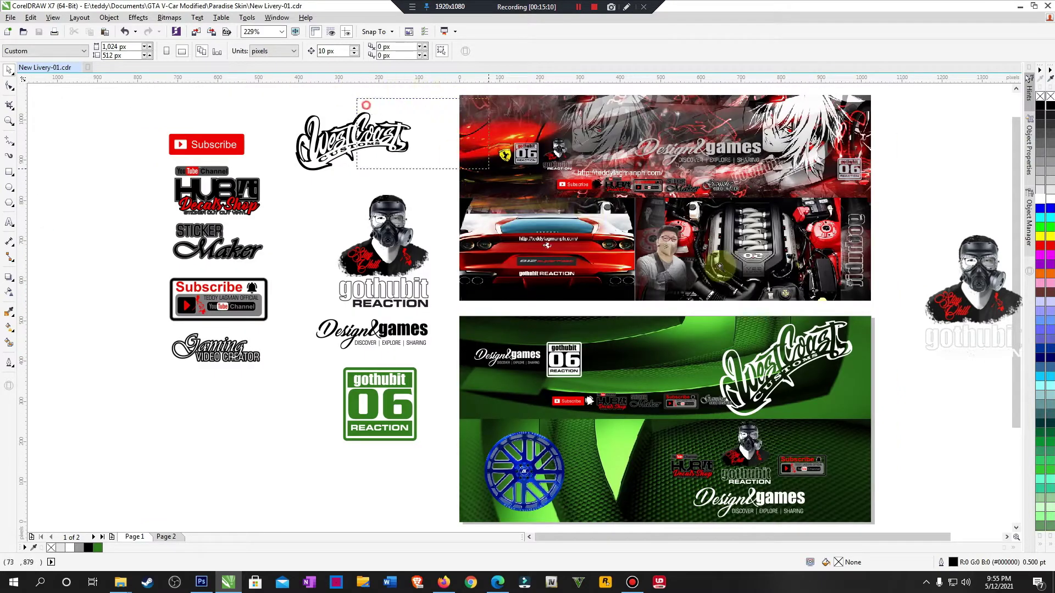
pyautogui.scroll(1, 937, 132)
pyautogui.click(412, 452)
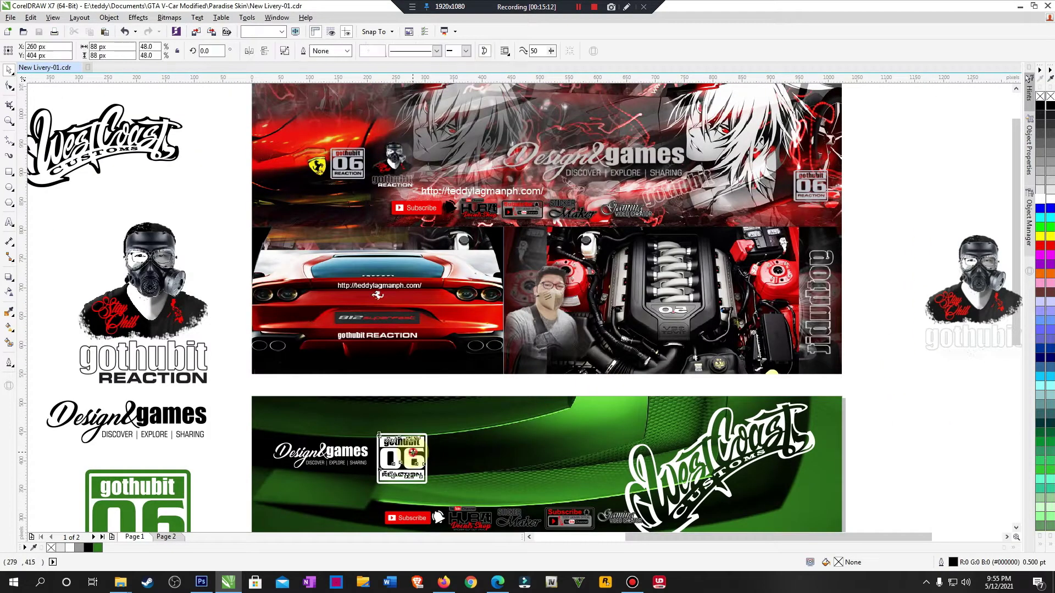
pyautogui.moveTo(412, 452); pyautogui.dragTo(822, 185)
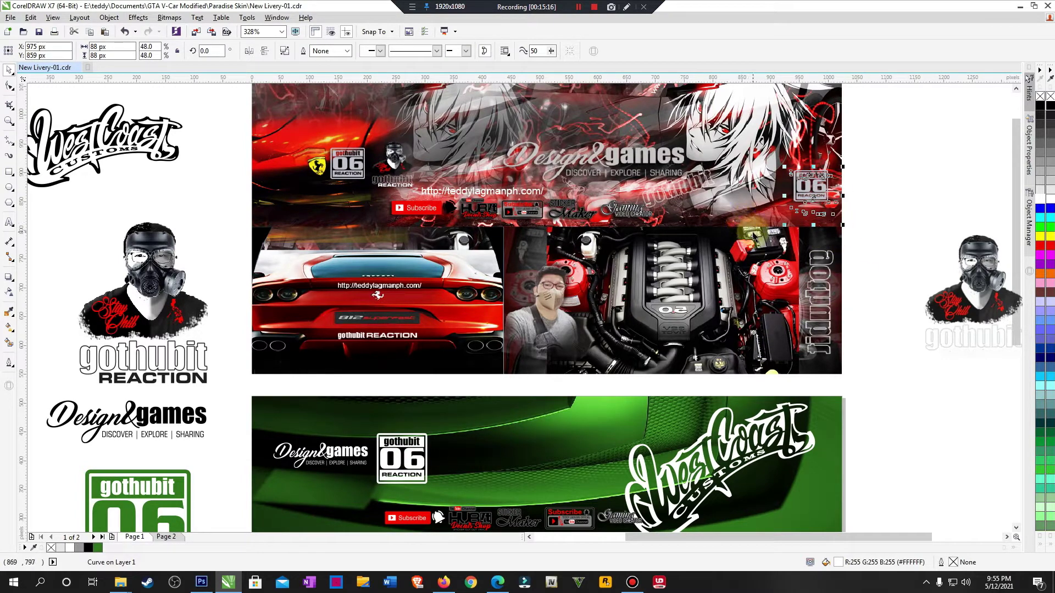
pyautogui.moveTo(842, 225); pyautogui.dragTo(813, 488)
pyautogui.click(830, 209)
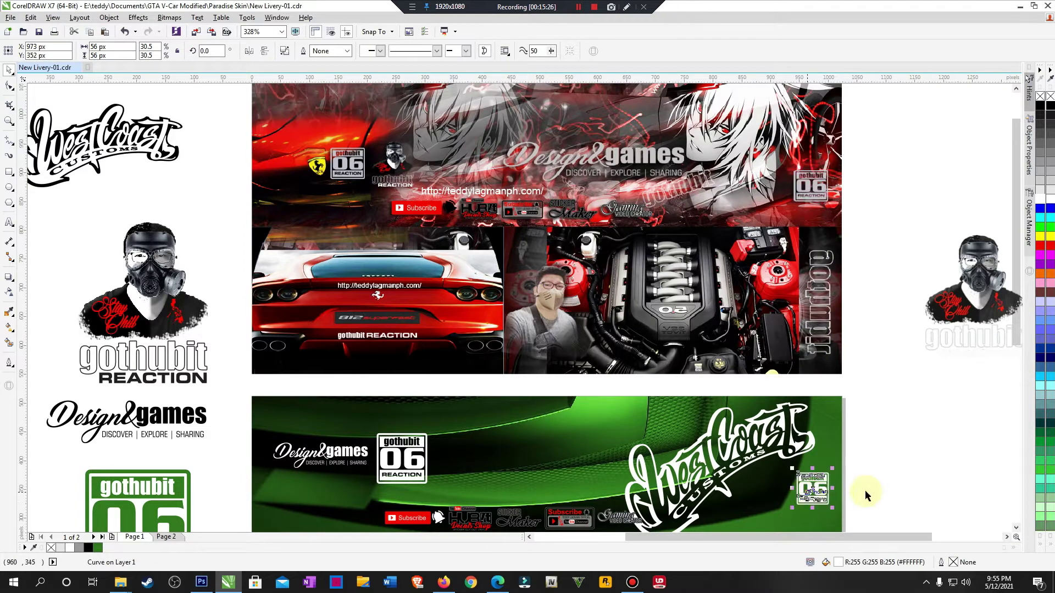
pyautogui.click(876, 495)
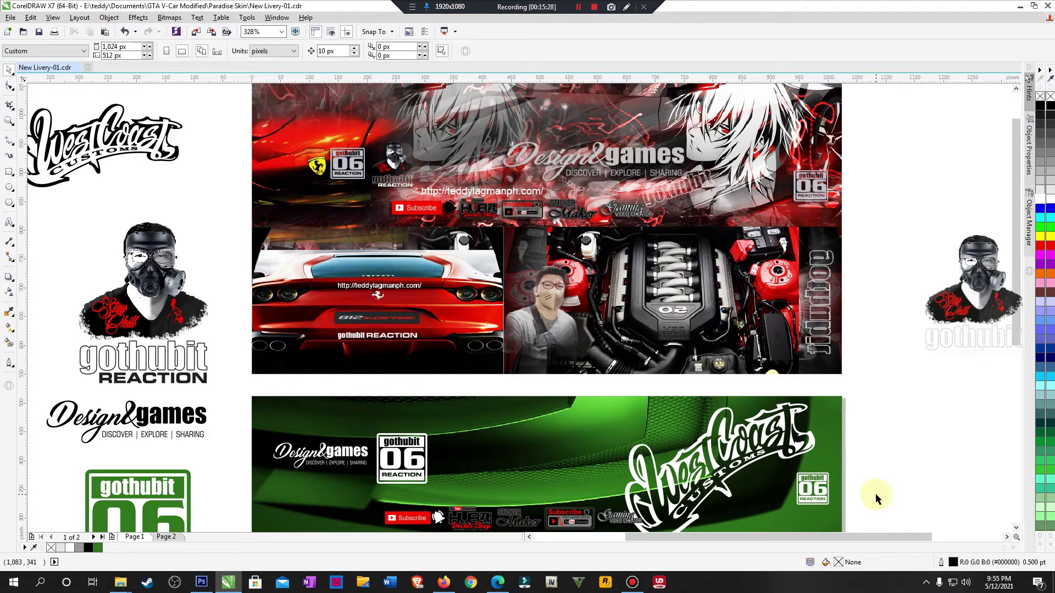
pyautogui.hotkey('ctrl', 's')
# Step: Place a copy of the West Coast Customs logo, reduced to about 117 × 85 px, just right of the blue wheel
pyautogui.scroll(-1, 875, 493)
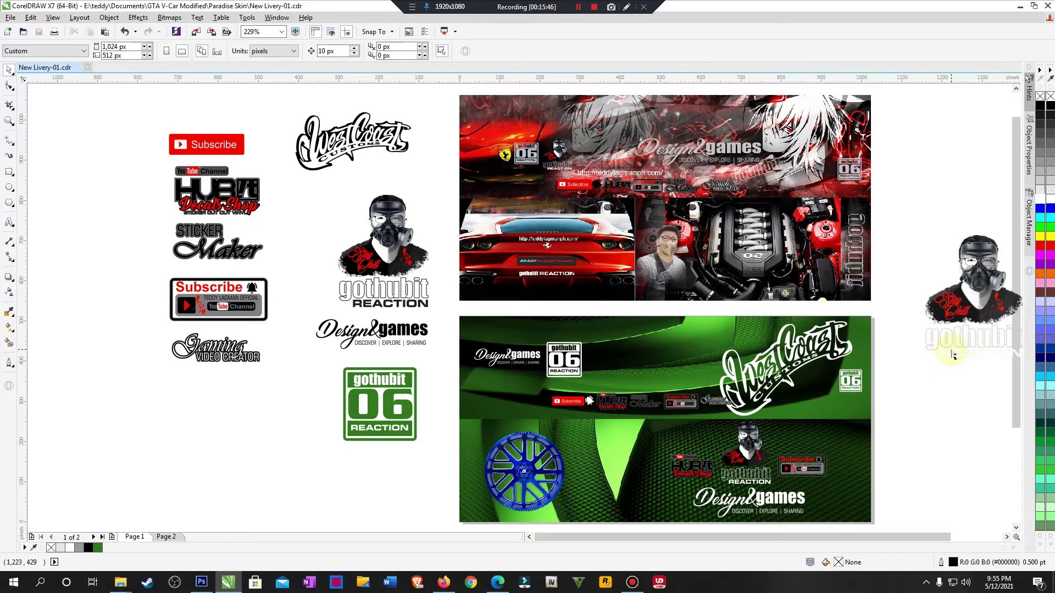
pyautogui.scroll(-3, 1008, 376)
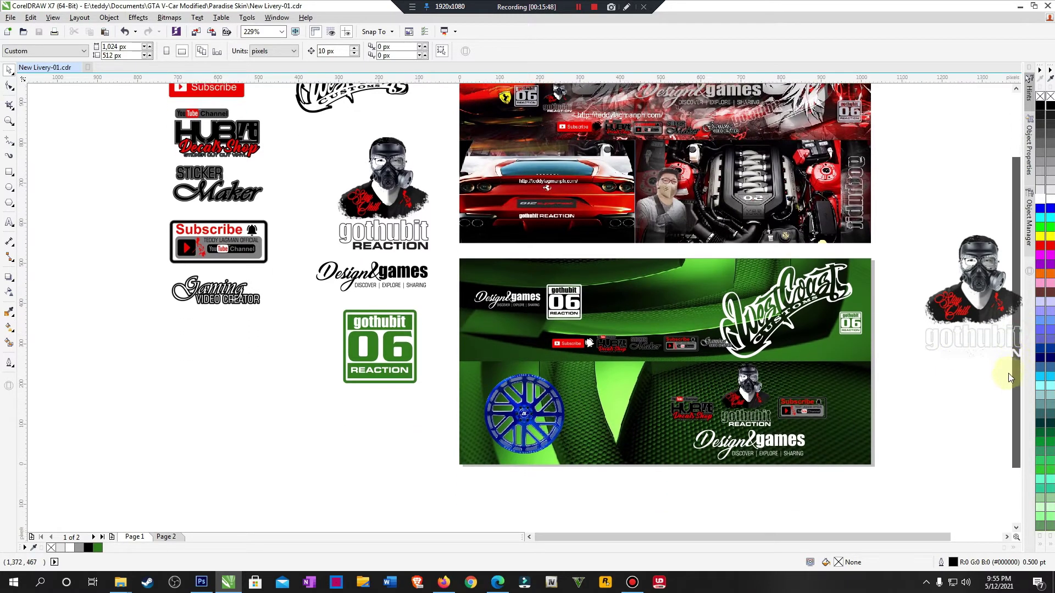
pyautogui.scroll(-1, 1007, 377)
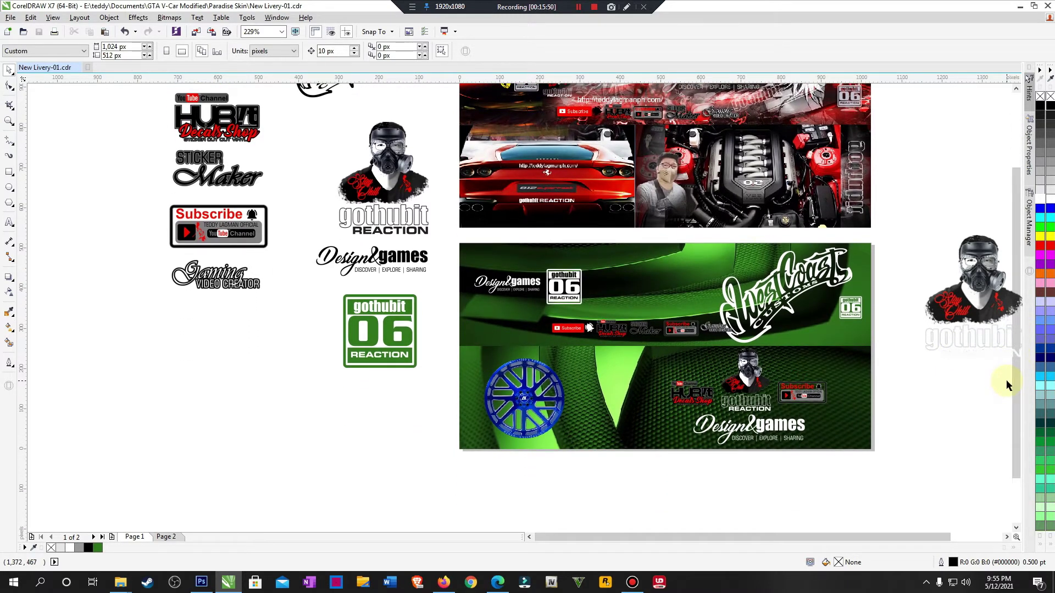
pyautogui.press('z')
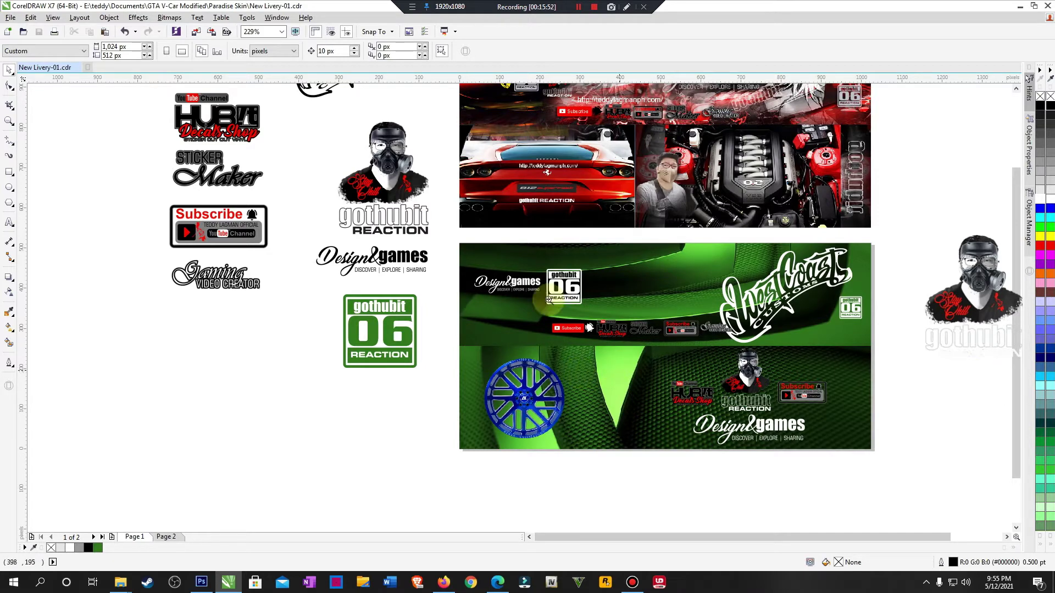
pyautogui.moveTo(441, 232); pyautogui.dragTo(967, 485)
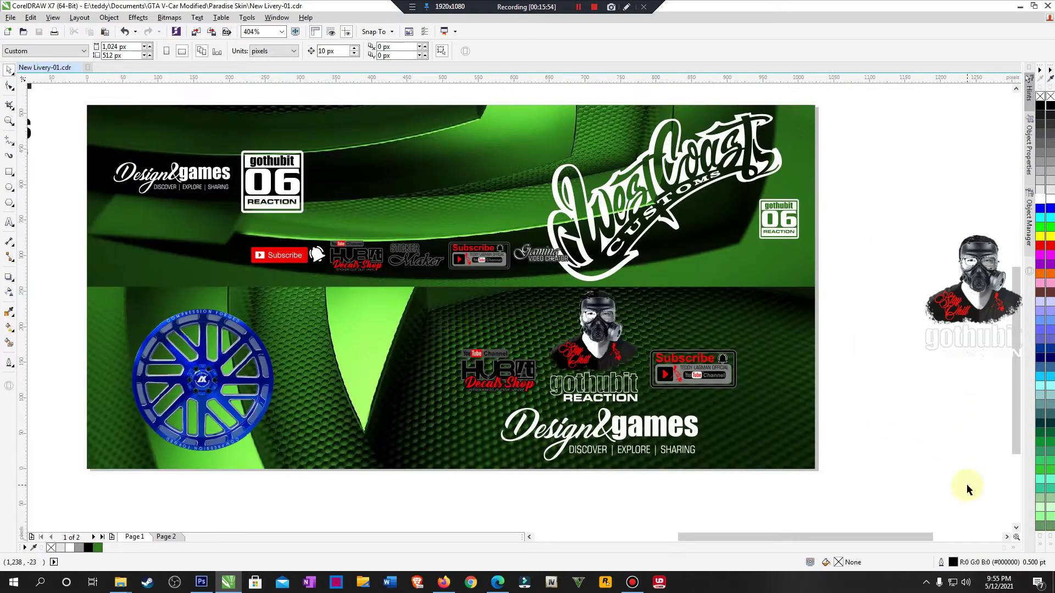
pyautogui.click(659, 205)
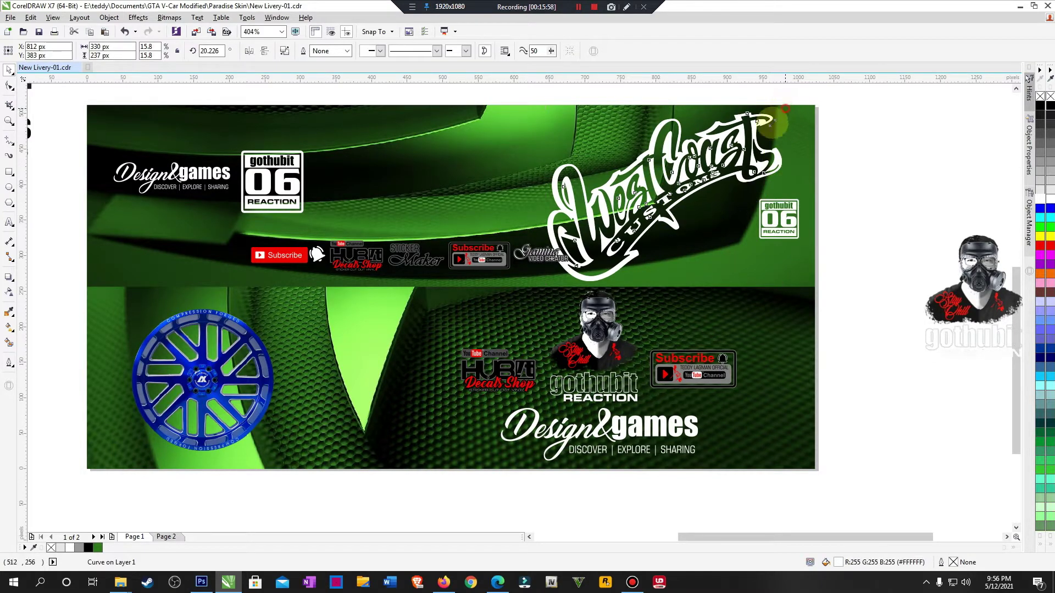
pyautogui.moveTo(784, 109); pyautogui.dragTo(257, 403)
pyautogui.moveTo(165, 339); pyautogui.dragTo(158, 417)
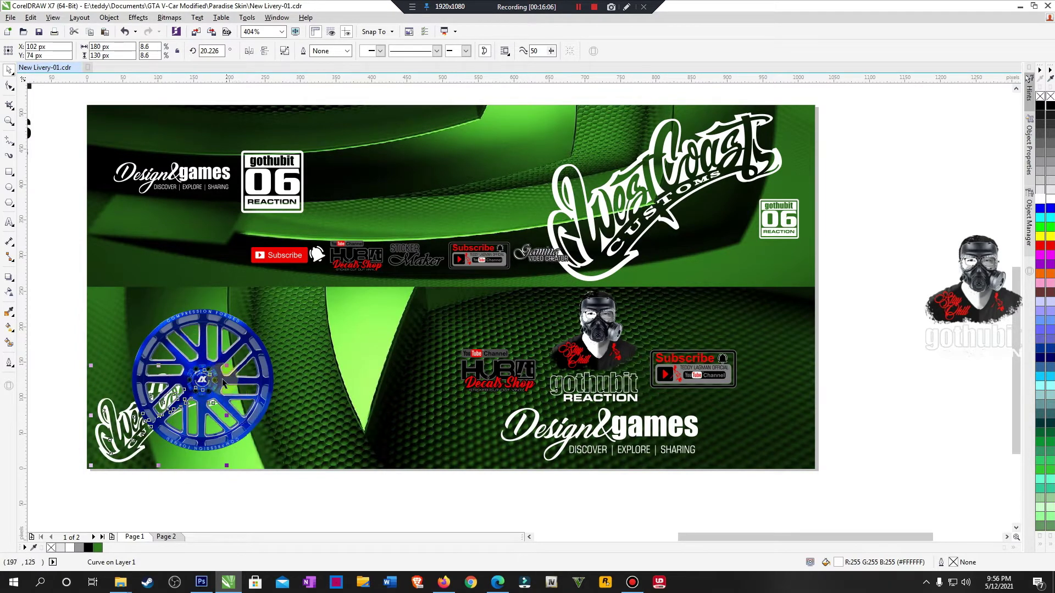
pyautogui.moveTo(227, 366)
pyautogui.mouseDown()
pyautogui.moveTo(163, 429)
pyautogui.moveTo(181, 398)
pyautogui.mouseUp()
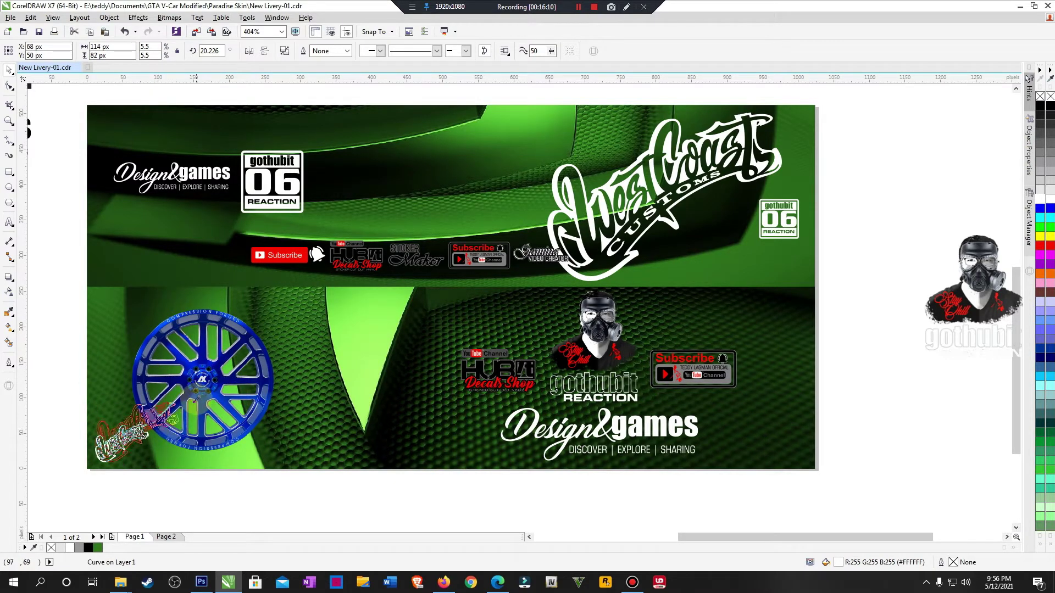
pyautogui.moveTo(132, 433); pyautogui.dragTo(303, 344)
# Step: In Wireframe view, rotate the small West Coast Customs logo to about 353.6° and move it to the lower edge, right of the wheel
pyautogui.click(46, 19)
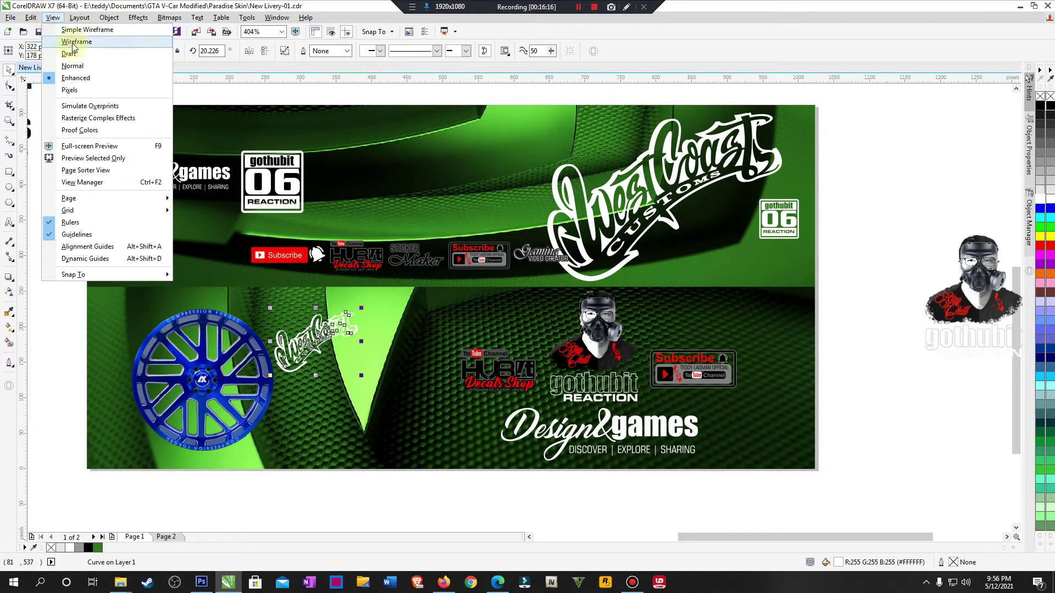
pyautogui.click(71, 42)
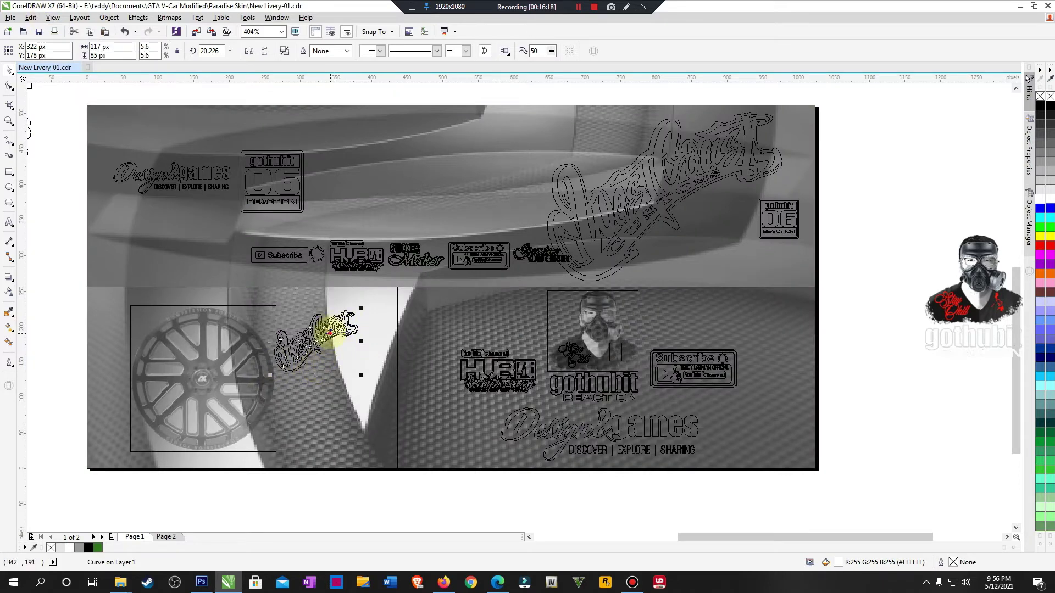
pyautogui.click(316, 351)
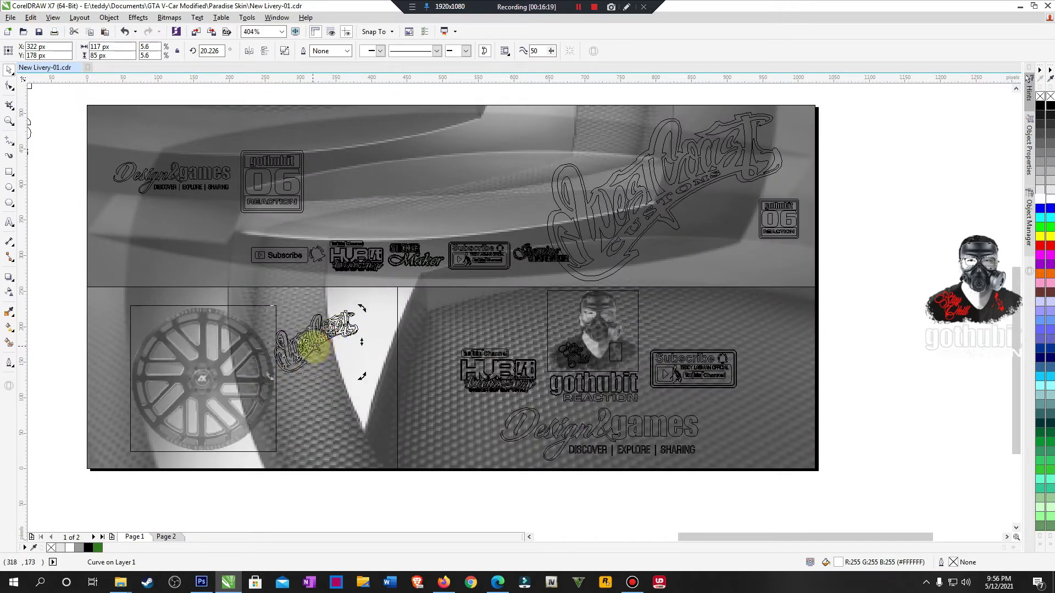
pyautogui.click(56, 299)
pyautogui.click(319, 344)
pyautogui.click(330, 335)
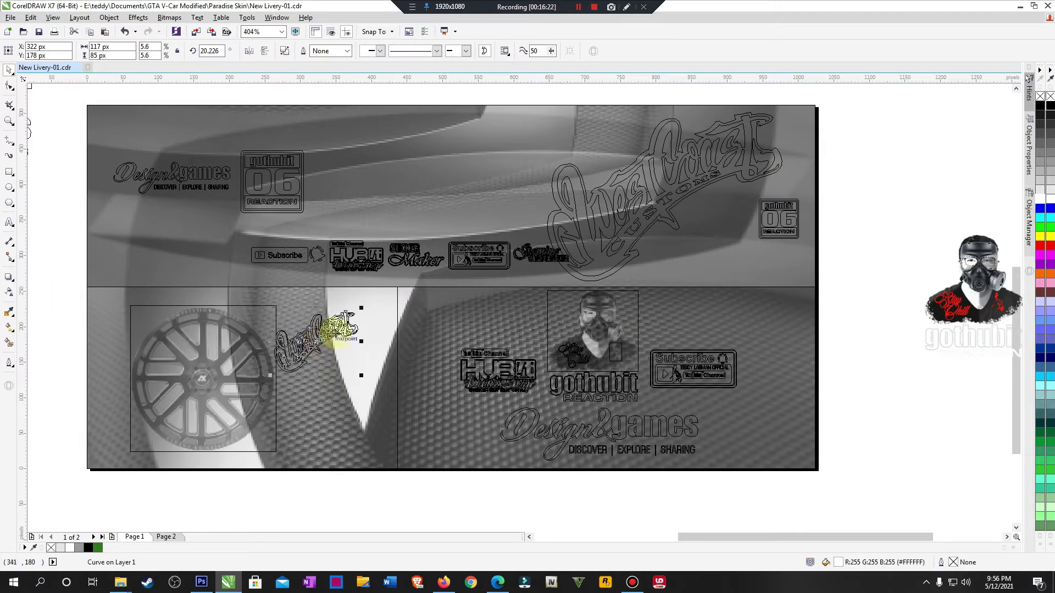
pyautogui.moveTo(363, 310); pyautogui.dragTo(374, 353)
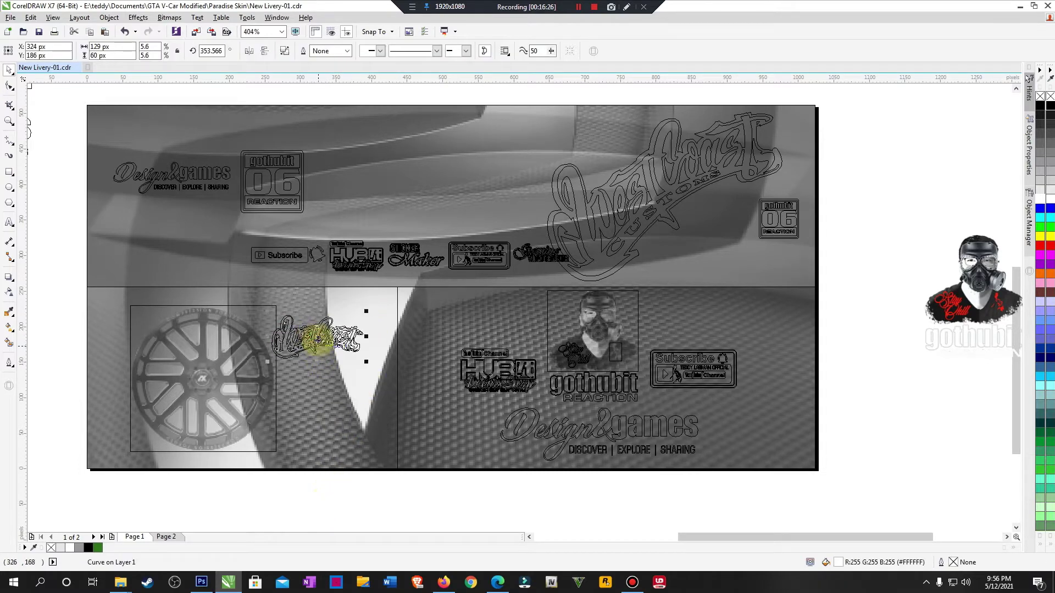
pyautogui.moveTo(316, 338); pyautogui.dragTo(336, 429)
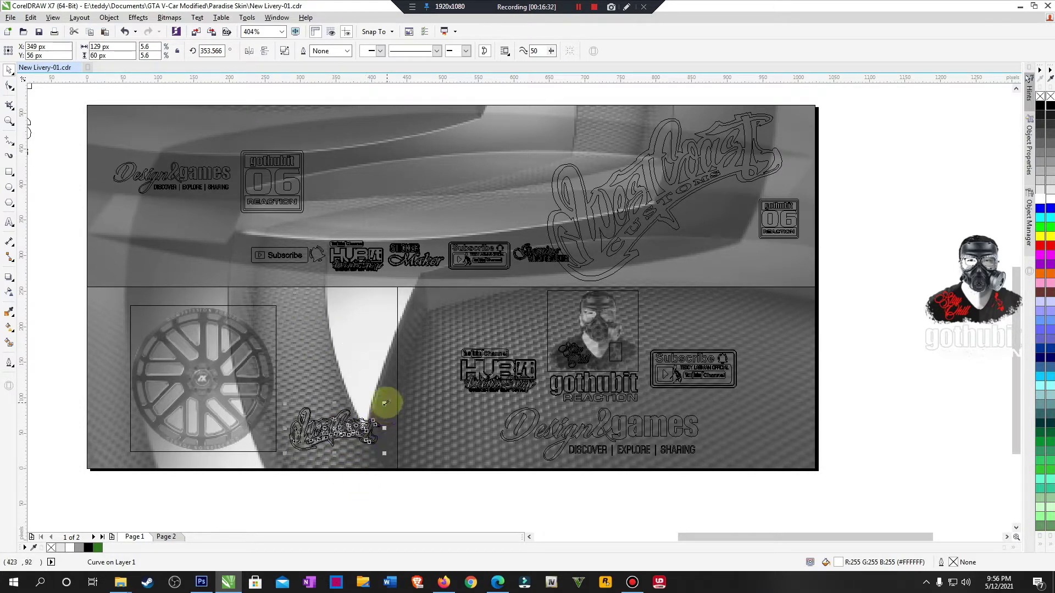
# Step: Enlarge the small West Coast Customs logo beside the wheel to about 143 × 67 px and return to Enhanced view
pyautogui.moveTo(384, 403); pyautogui.dragTo(391, 400)
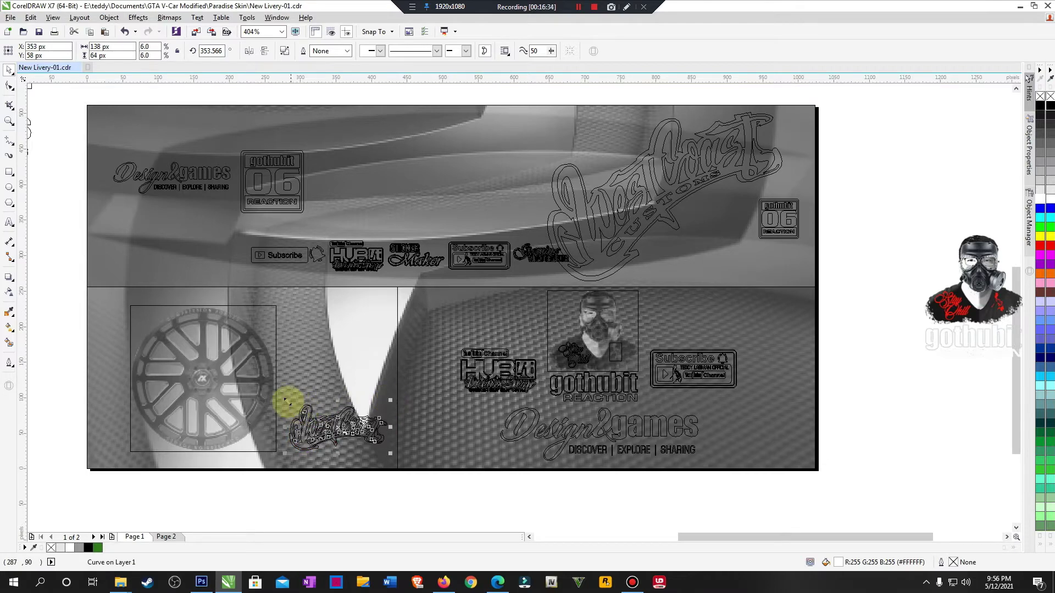
pyautogui.moveTo(285, 397); pyautogui.dragTo(280, 393)
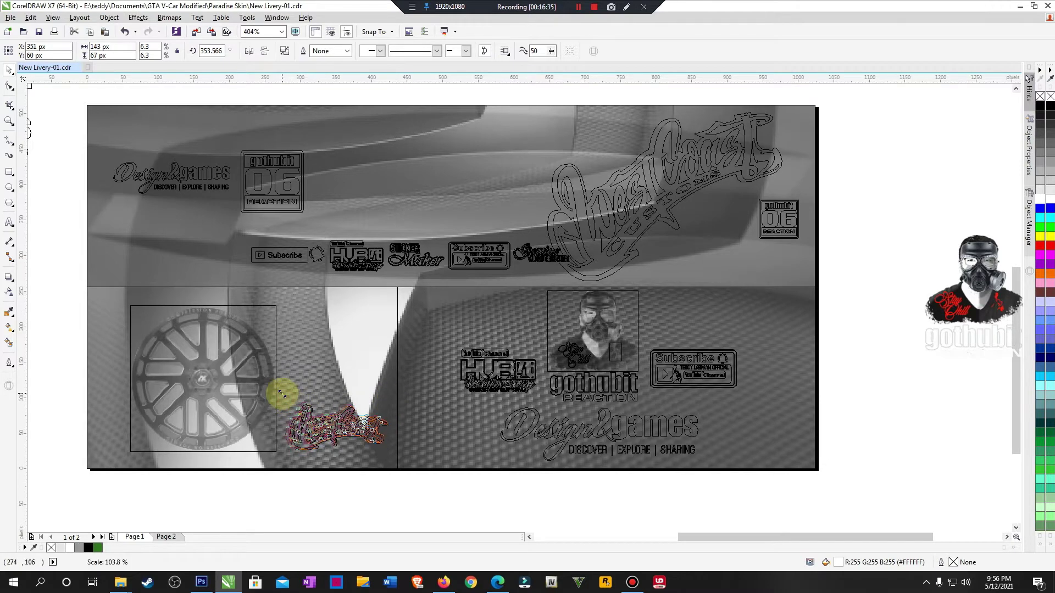
pyautogui.click(332, 503)
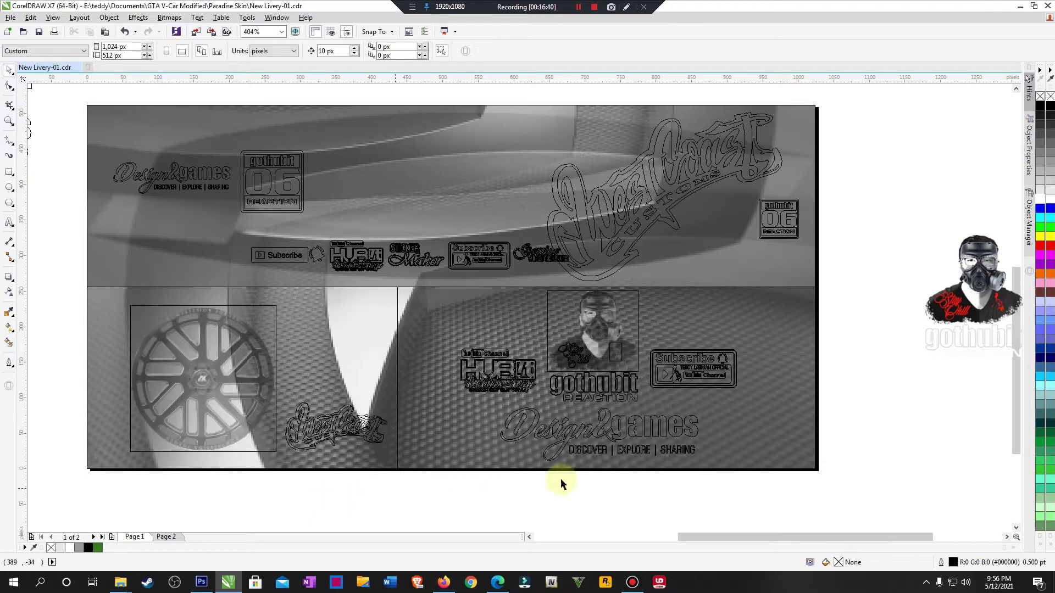
pyautogui.click(53, 18)
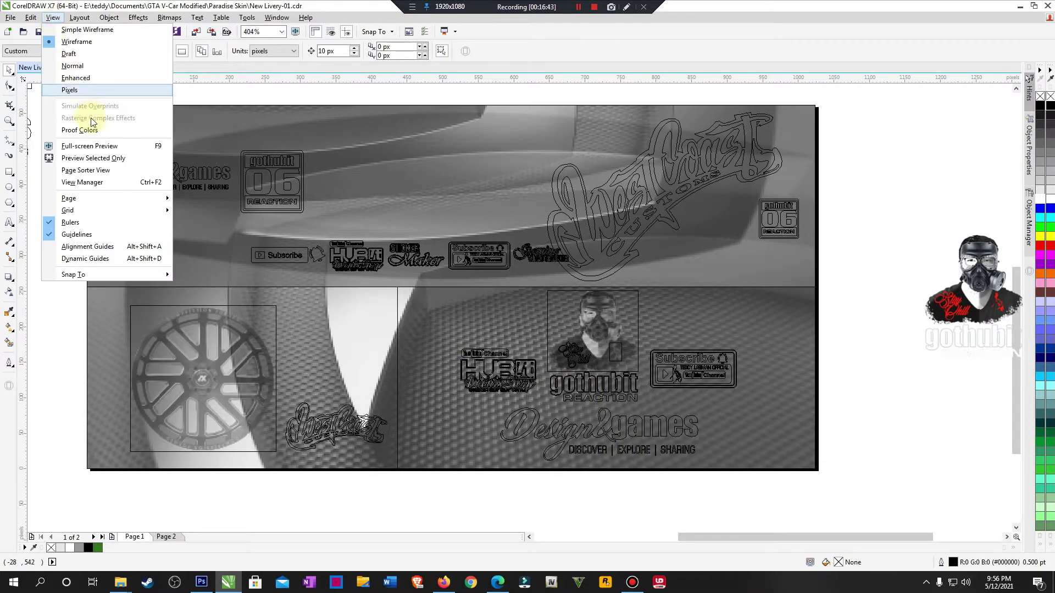
pyautogui.click(80, 79)
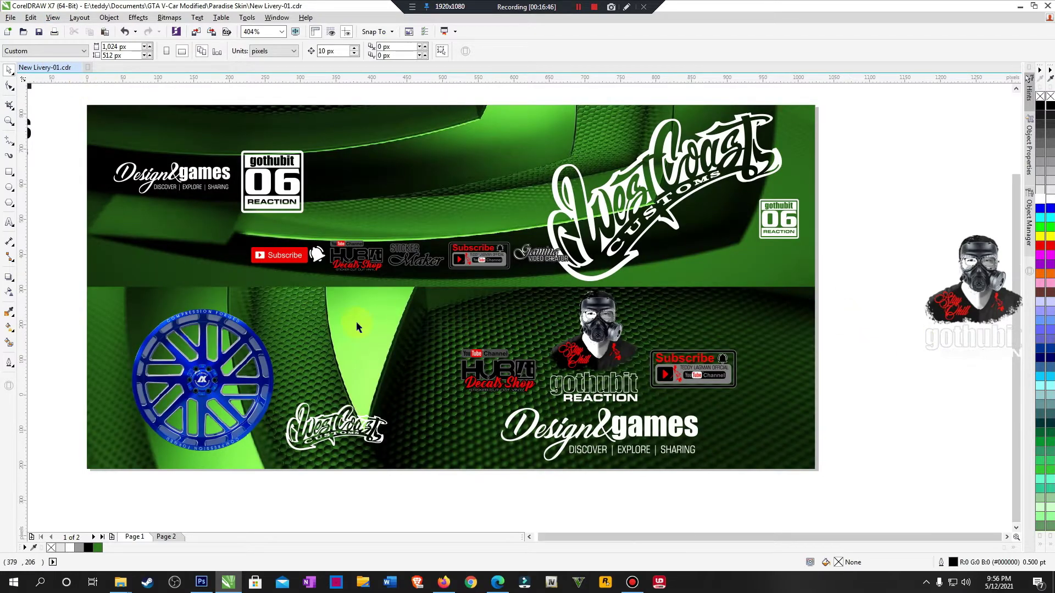
# Step: Place a copy of the red Subscribe button with the bell just above the blue wheel
pyautogui.scroll(-2, 358, 323)
pyautogui.scroll(2, 580, 374)
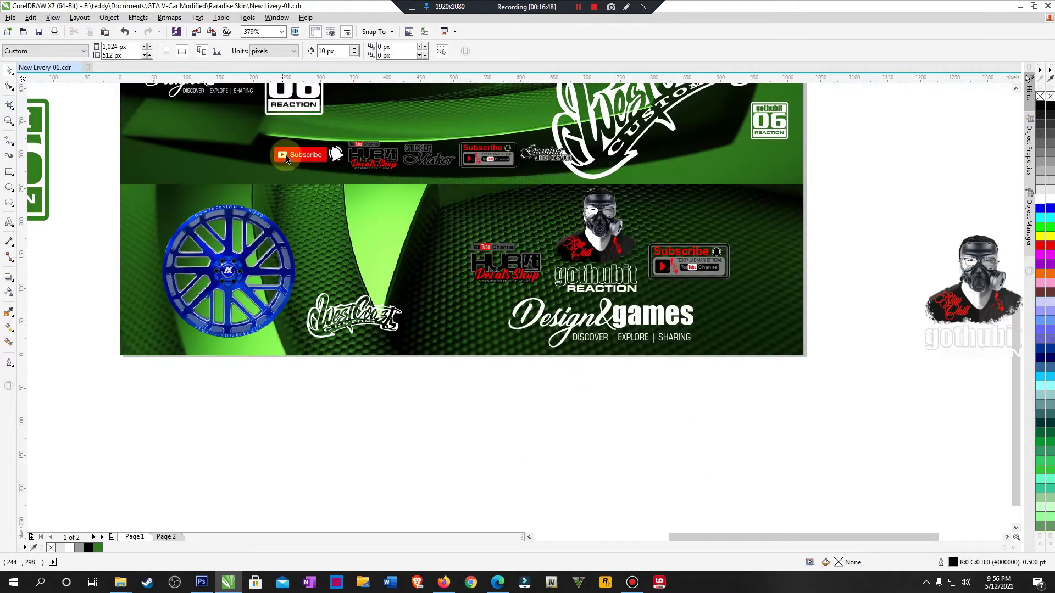
pyautogui.click(305, 156)
pyautogui.moveTo(305, 156); pyautogui.dragTo(227, 174)
pyautogui.click(228, 253)
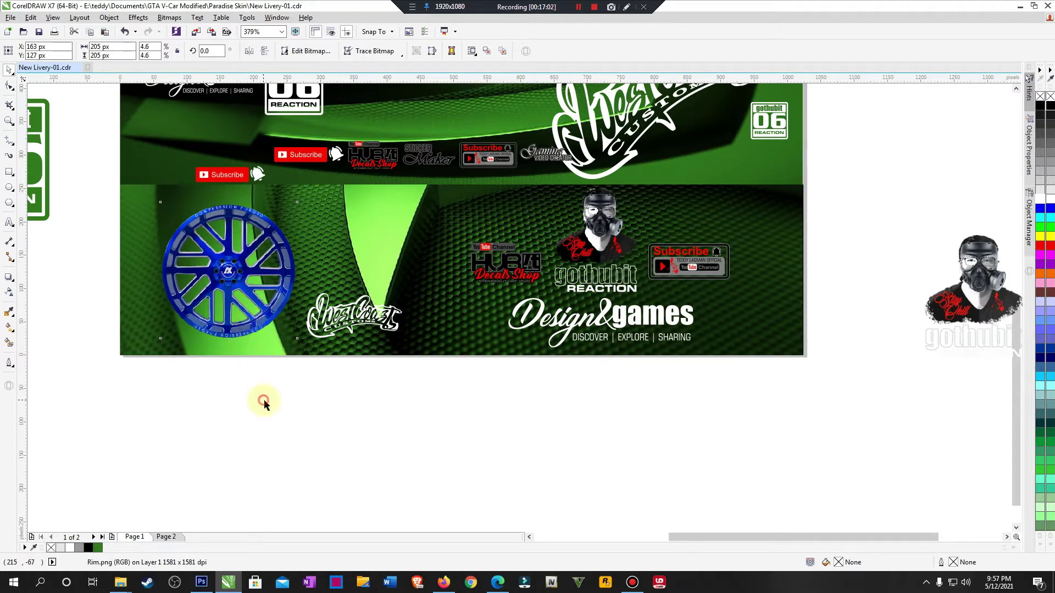
pyautogui.click(263, 403)
pyautogui.click(228, 272)
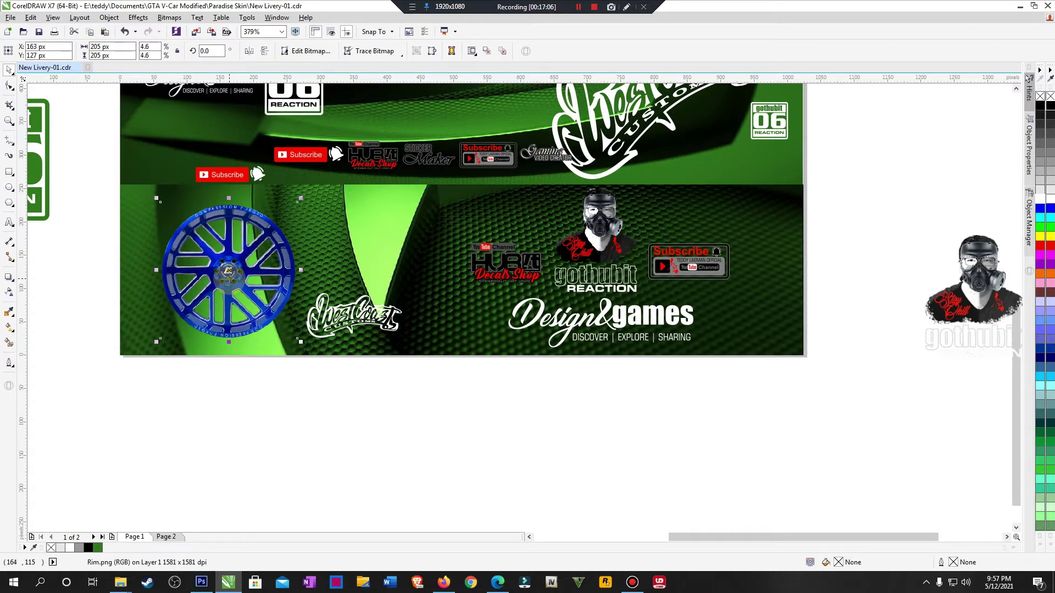
# Step: Move the copied red Subscribe button to the green livery's lower-left corner and delete the blue wheel image
pyautogui.click(222, 175)
pyautogui.moveTo(223, 175); pyautogui.dragTo(242, 198)
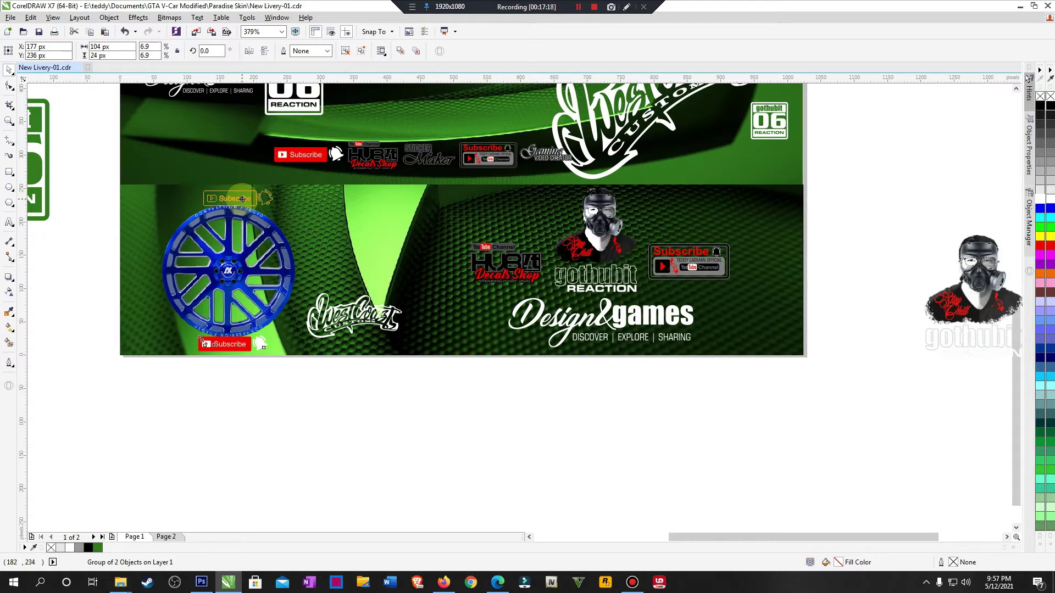
pyautogui.moveTo(242, 199)
pyautogui.mouseDown()
pyautogui.moveTo(206, 318)
pyautogui.moveTo(164, 339)
pyautogui.mouseUp()
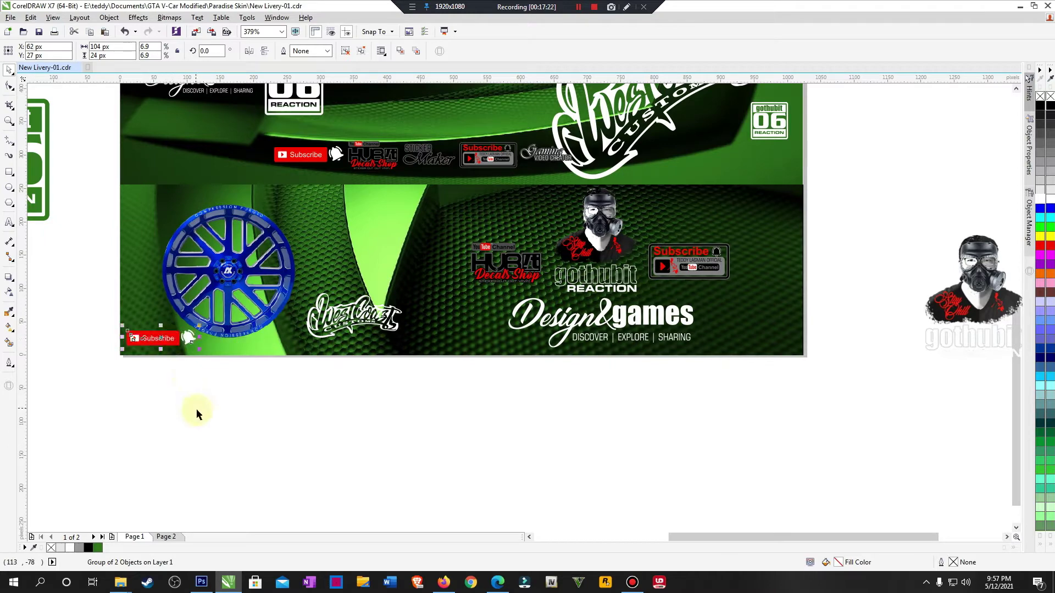
pyautogui.click(225, 340)
pyautogui.click(321, 425)
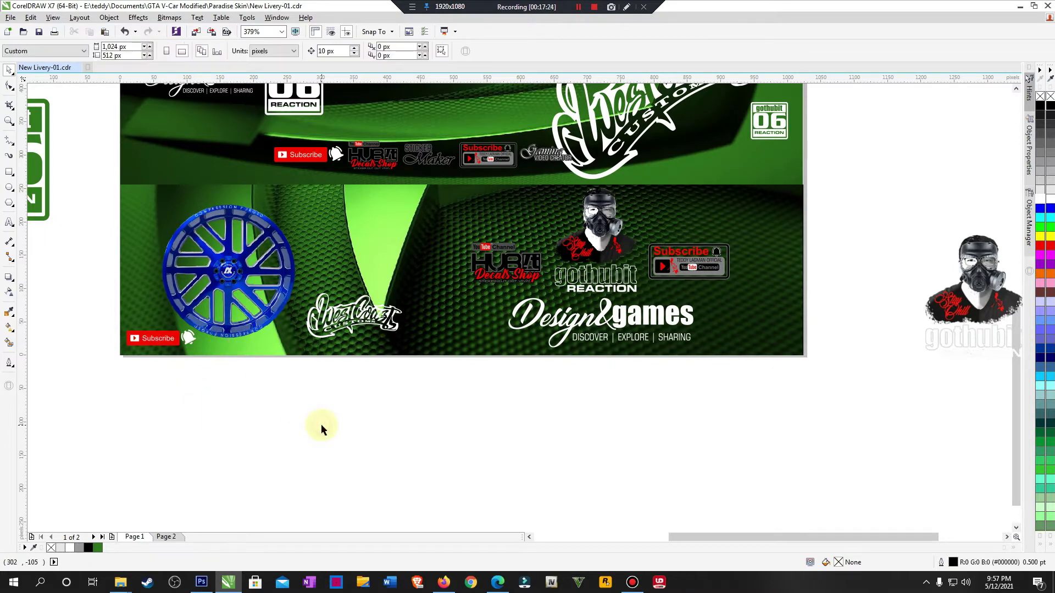
pyautogui.click(244, 277)
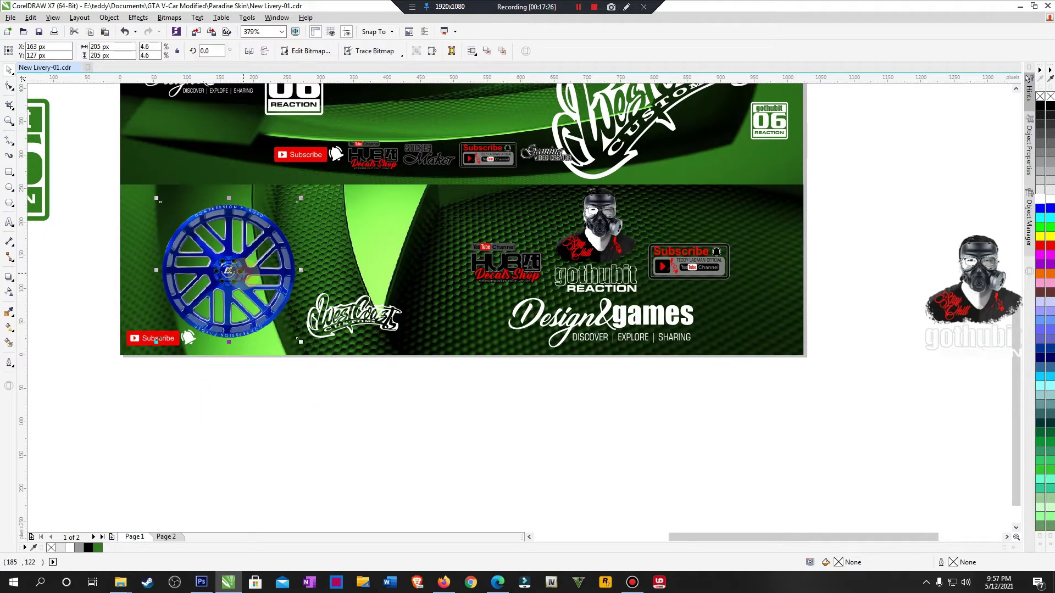
pyautogui.press('Delete')
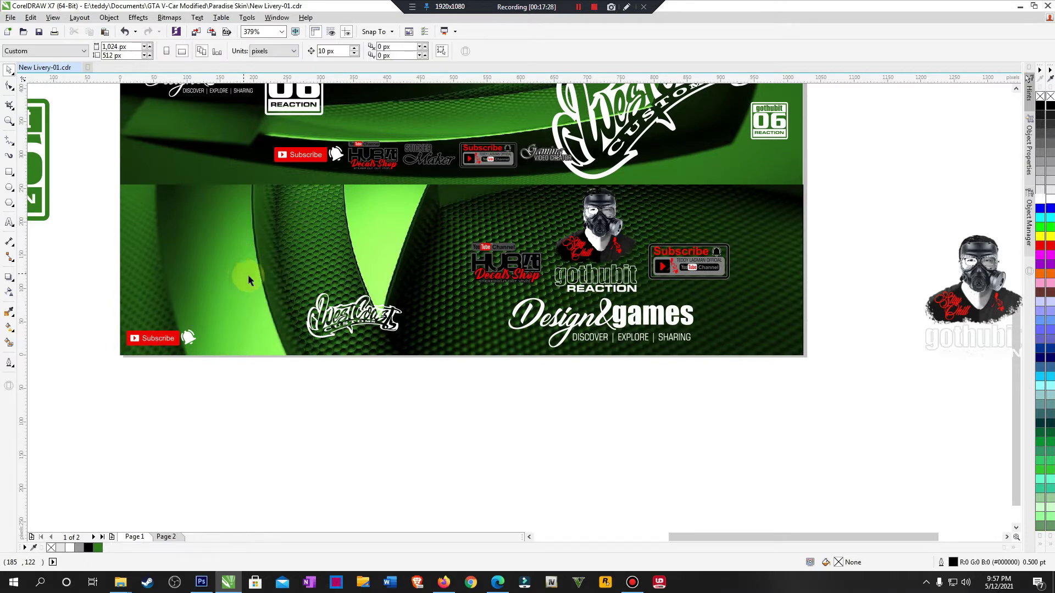
# Step: Place a slightly enlarged copy of the small white gothubit 06 badge above the Subscribe logo in the livery's lower-right section
pyautogui.scroll(-3, 466, 342)
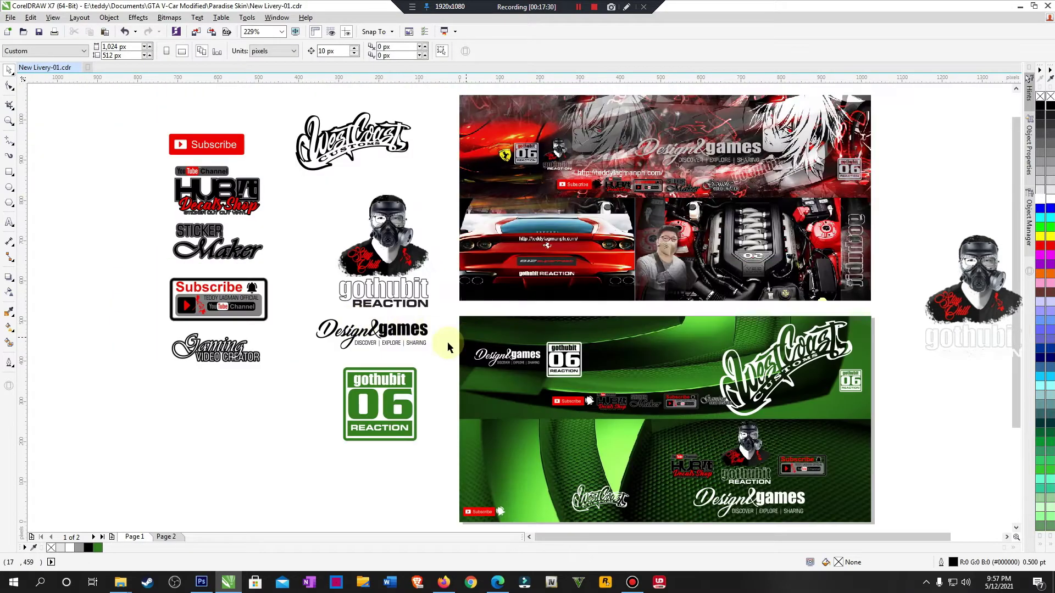
pyautogui.scroll(-3, 420, 330)
pyautogui.moveTo(433, 304); pyautogui.dragTo(744, 452)
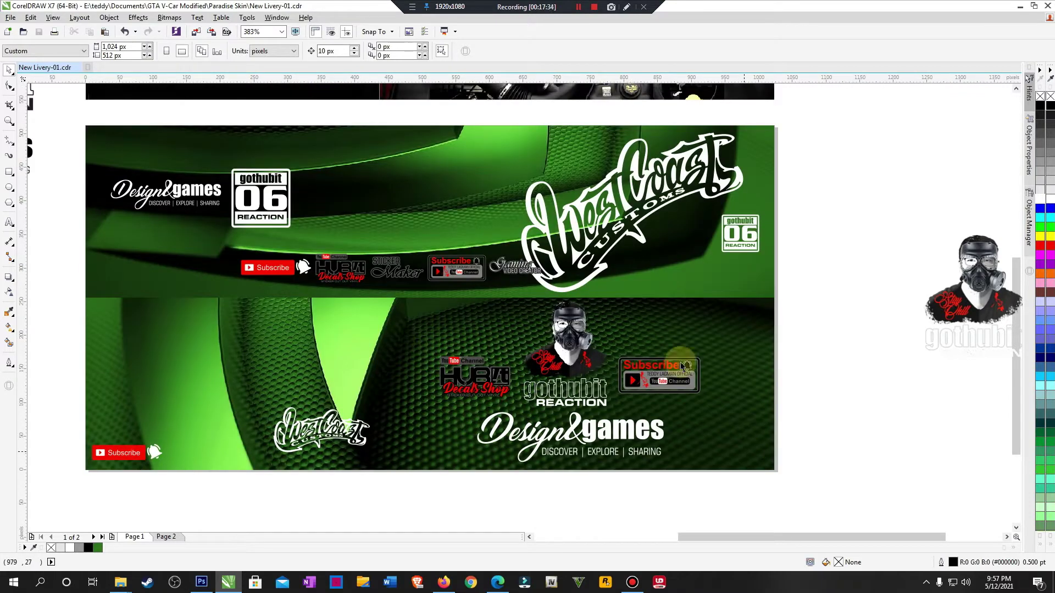
pyautogui.click(743, 237)
pyautogui.moveTo(744, 240); pyautogui.dragTo(648, 334)
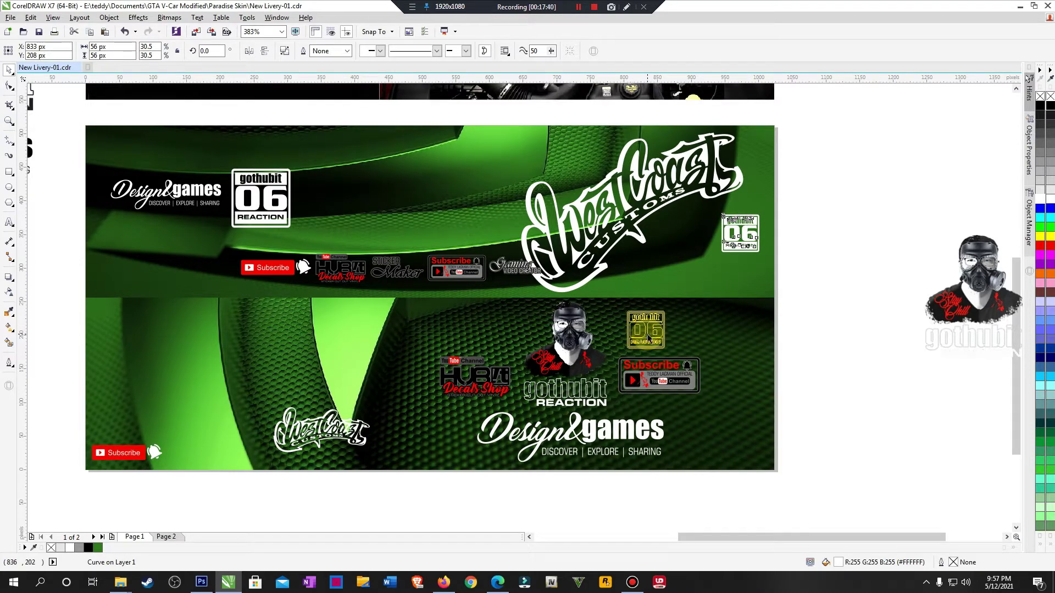
pyautogui.moveTo(647, 337)
pyautogui.mouseDown()
pyautogui.moveTo(678, 297)
pyautogui.moveTo(657, 326)
pyautogui.mouseUp()
pyautogui.click(898, 394)
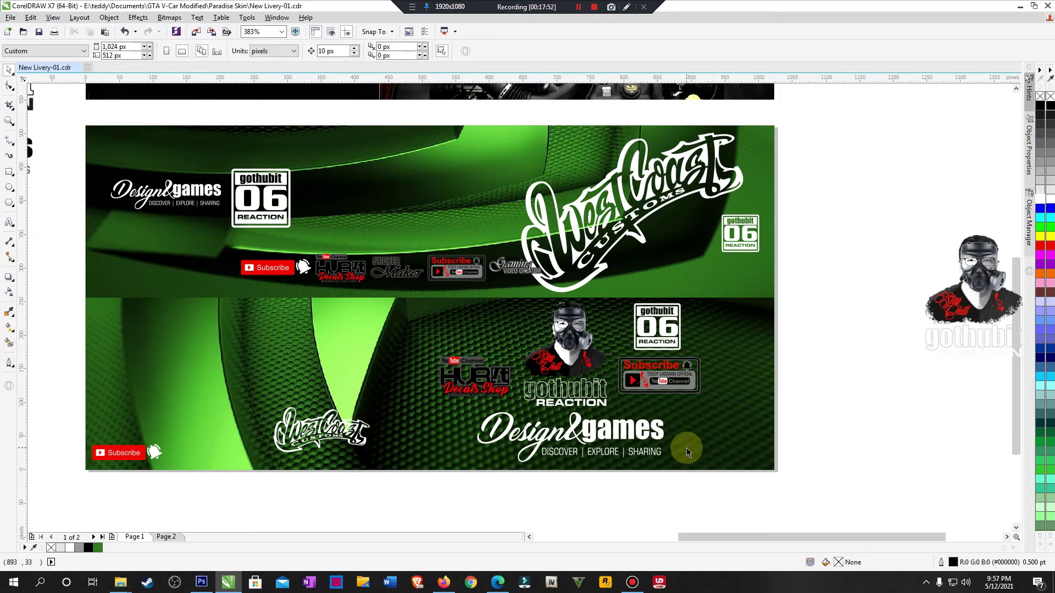
# Step: Place a copy of the Design&games logo, enlarged to about 309 × 83 px, between the upper 06 badge and the large West Coast logo
pyautogui.press('F4')
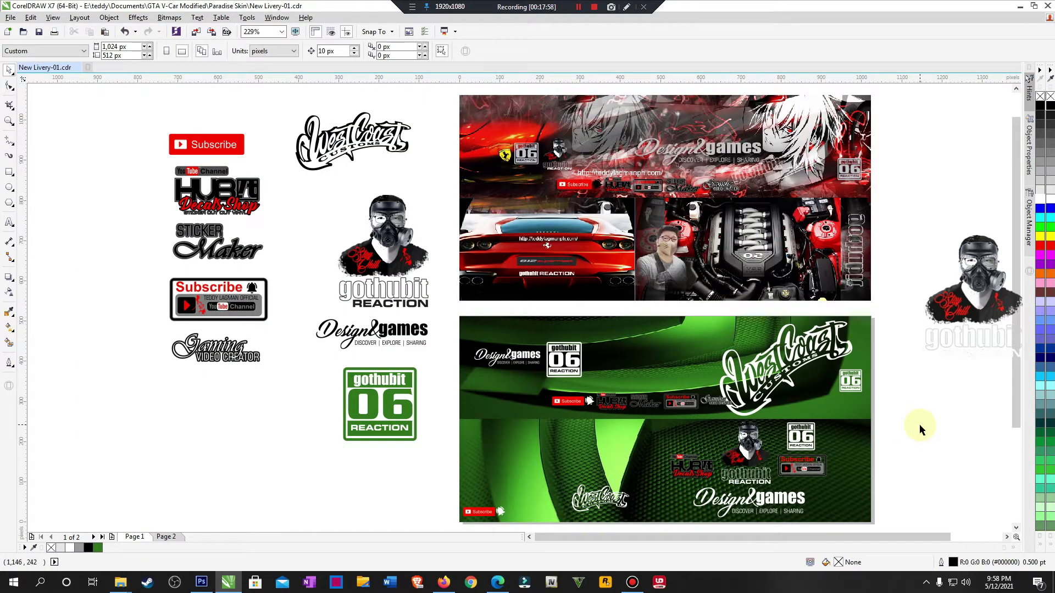
pyautogui.click(772, 494)
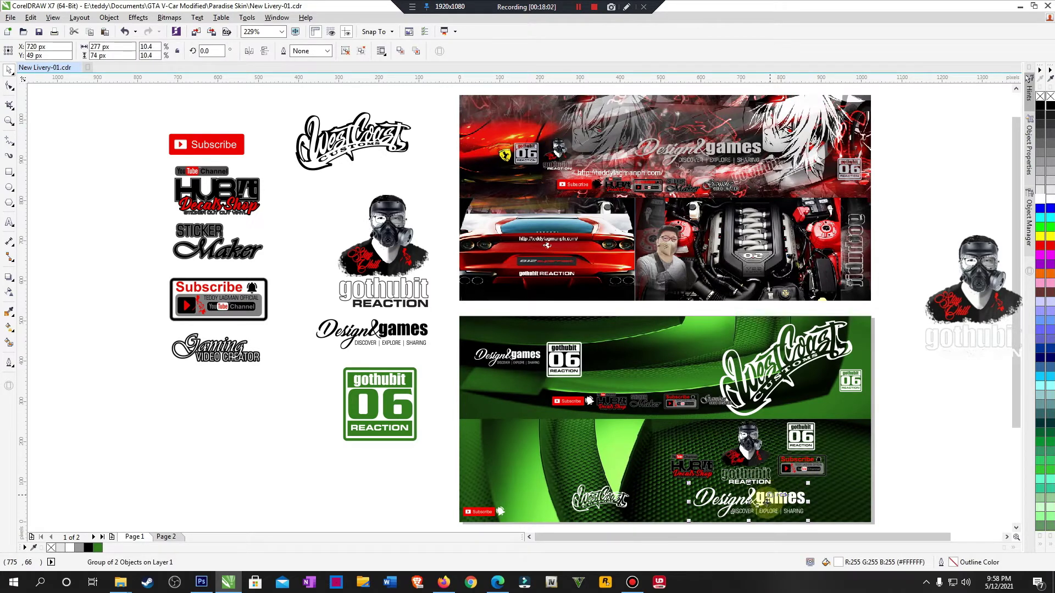
pyautogui.moveTo(772, 494); pyautogui.dragTo(714, 354)
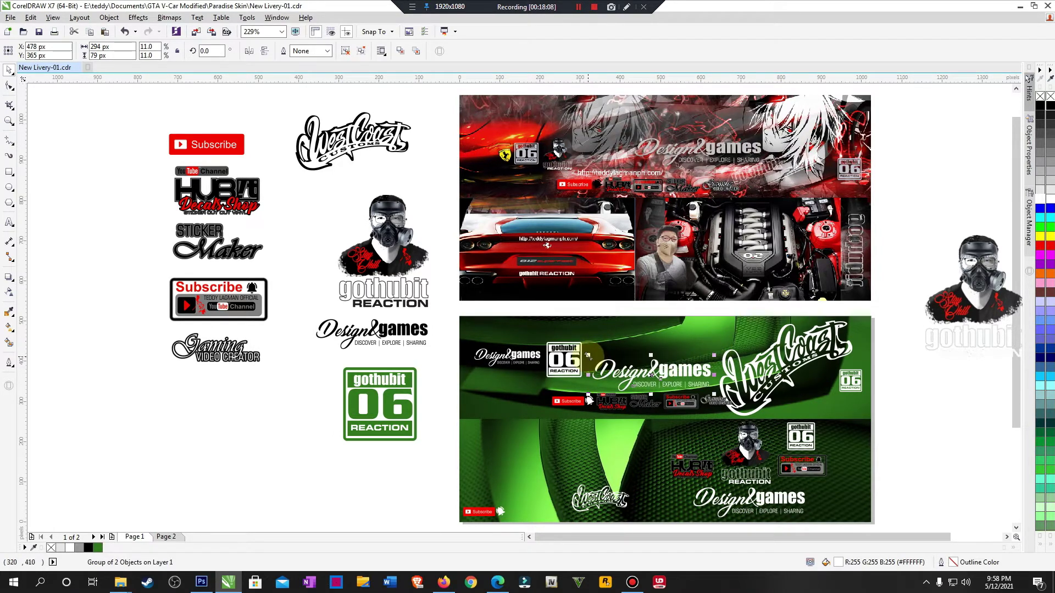
pyautogui.moveTo(585, 354); pyautogui.dragTo(582, 353)
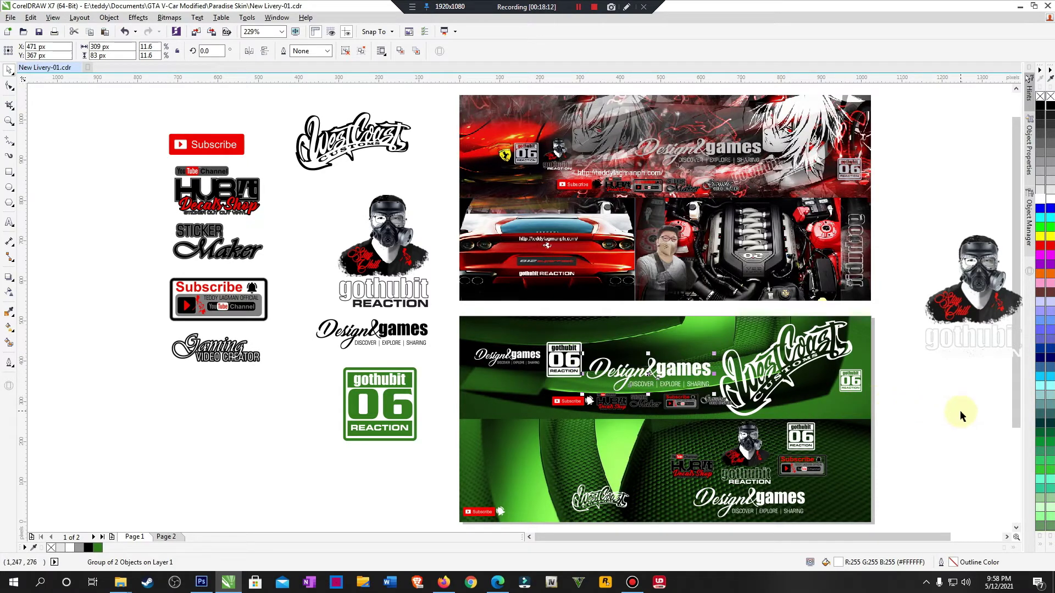
pyautogui.click(943, 409)
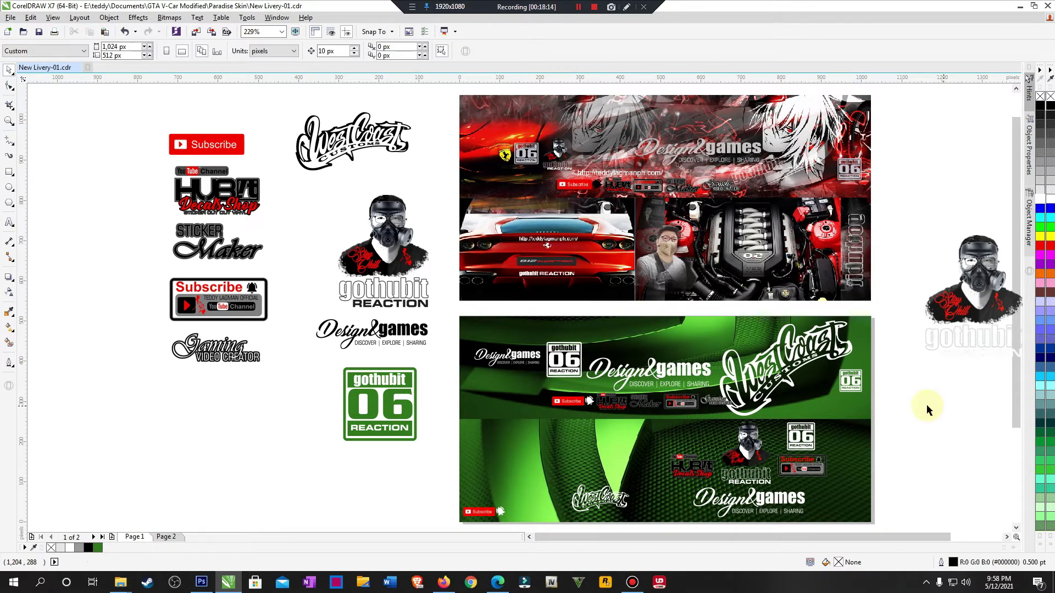
# Step: Add the channel's web address as 24 pt Arial artistic text at the green livery's upper edge
pyautogui.scroll(-3, 941, 409)
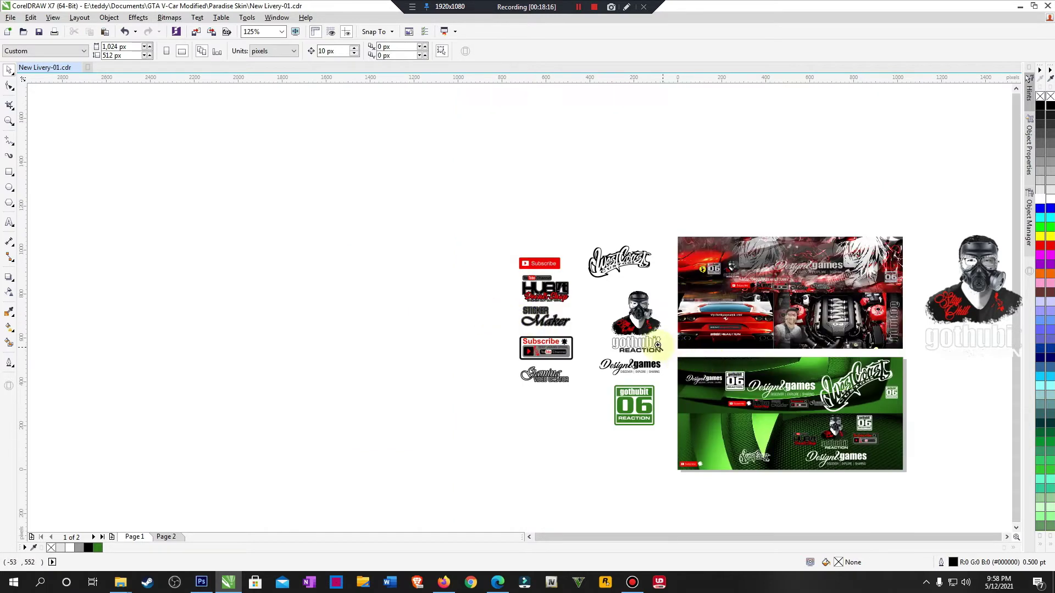
pyautogui.moveTo(659, 353); pyautogui.dragTo(953, 479)
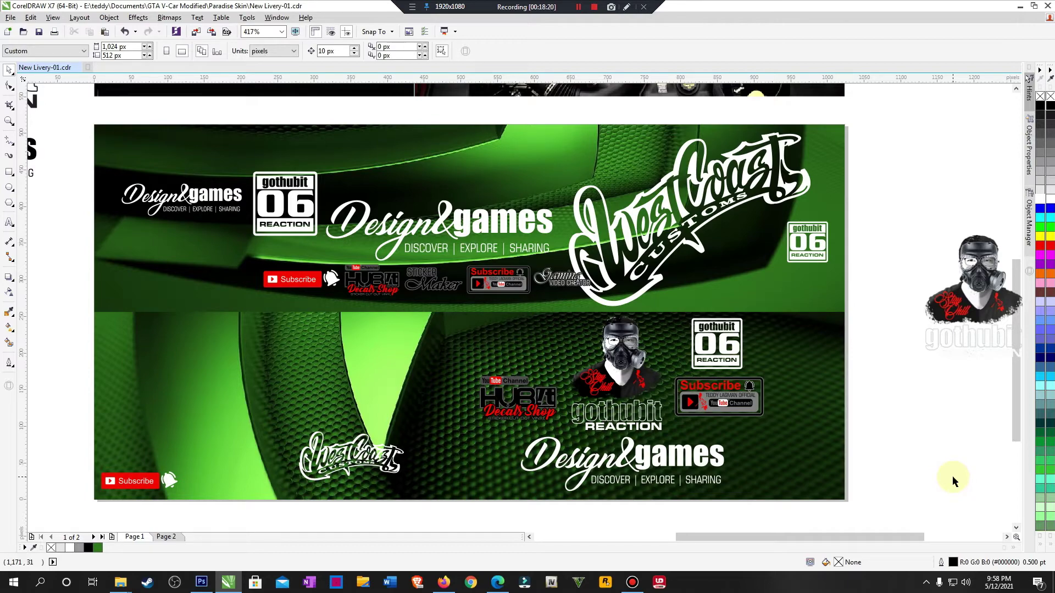
pyautogui.scroll(-3, 953, 477)
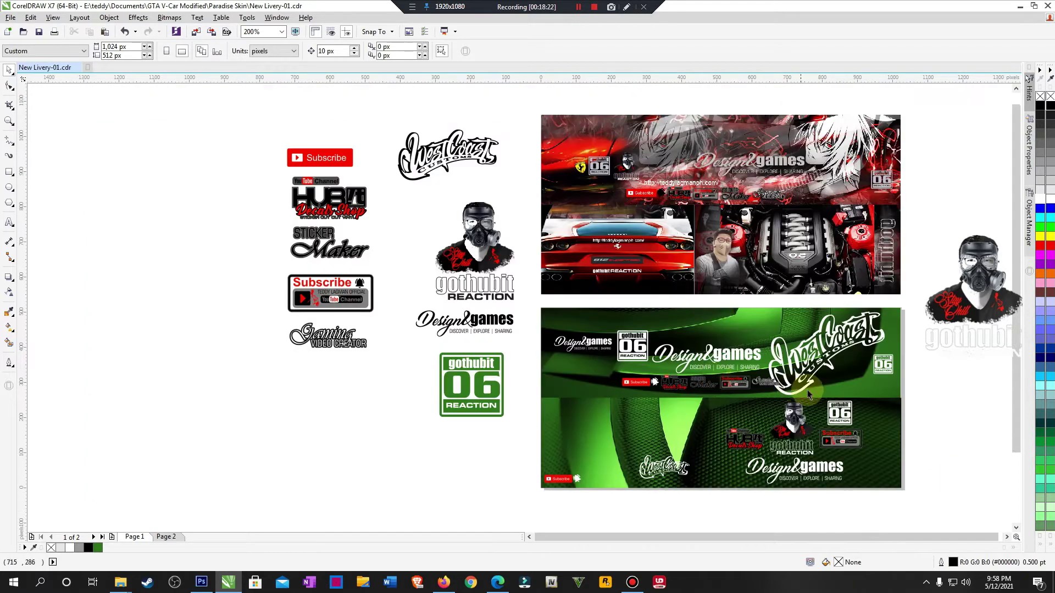
pyautogui.moveTo(526, 287); pyautogui.dragTo(998, 473)
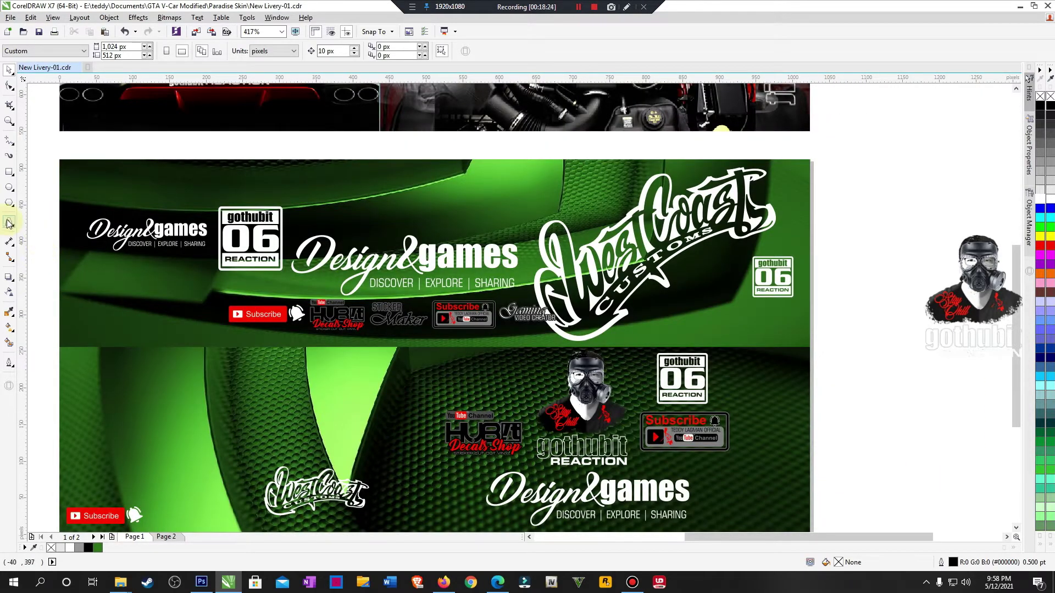
pyautogui.click(9, 222)
pyautogui.click(152, 162)
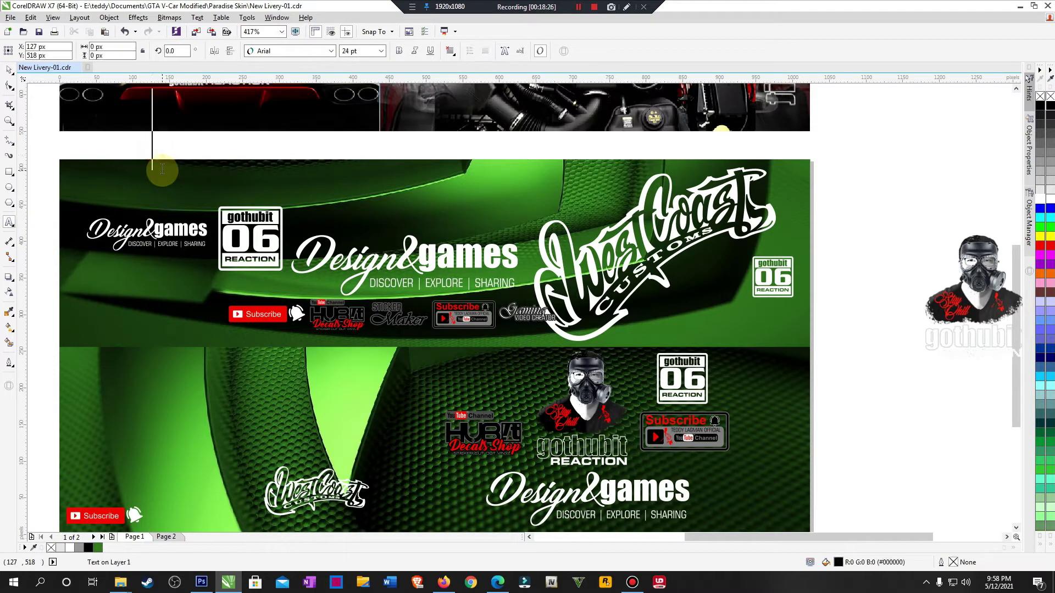
pyautogui.write('Tittp')
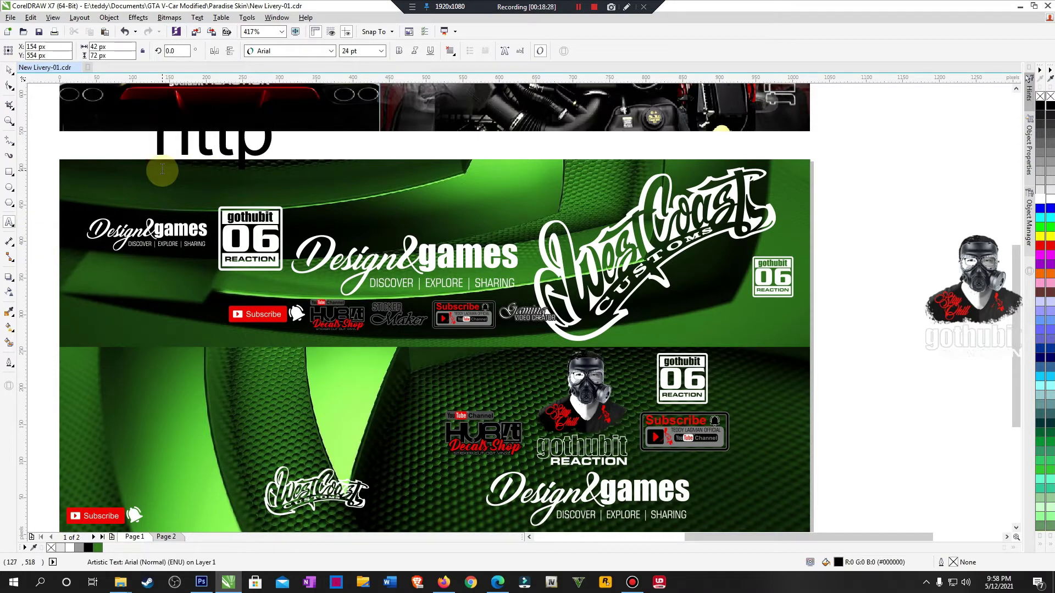
pyautogui.write('://tedd')
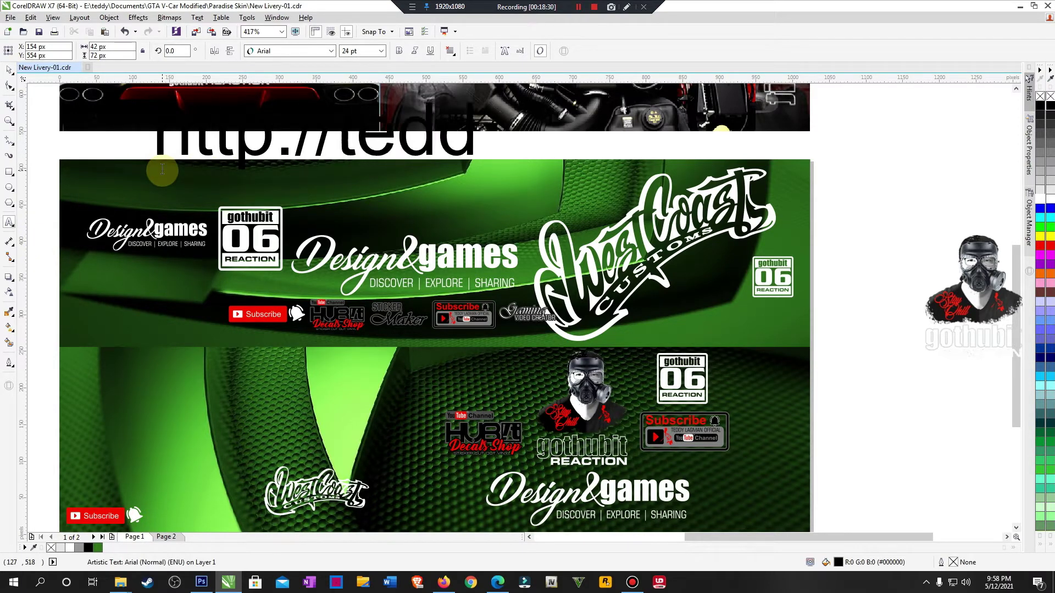
pyautogui.write('ylagman')
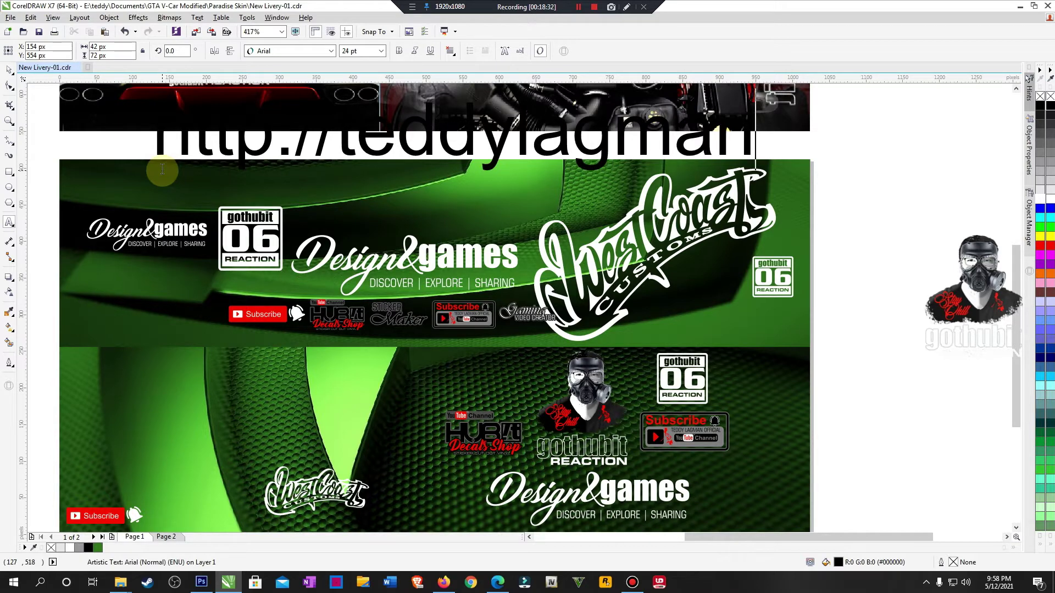
pyautogui.write('ph.com')
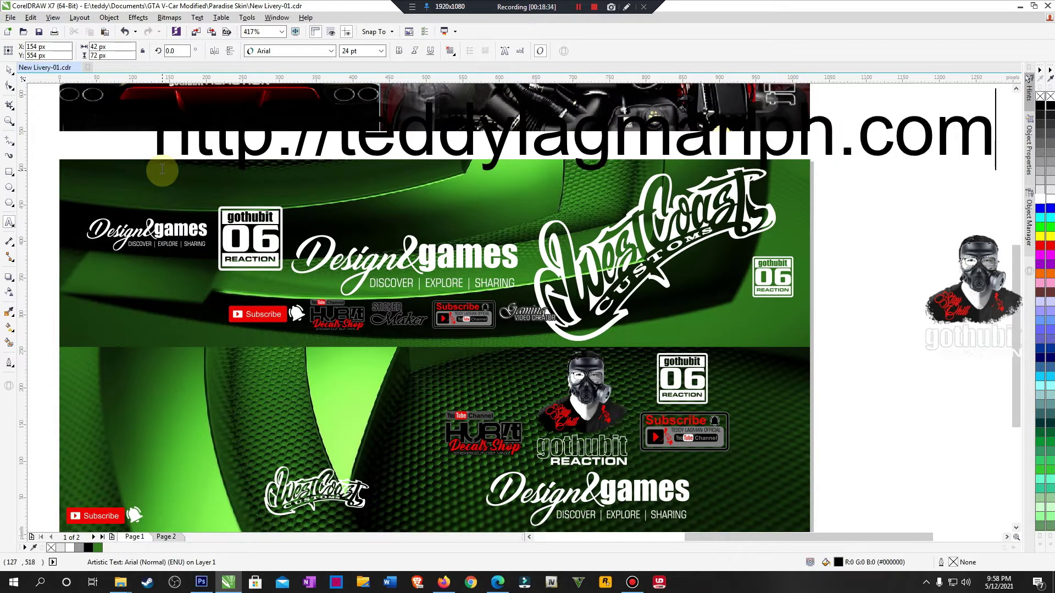
pyautogui.click(9, 69)
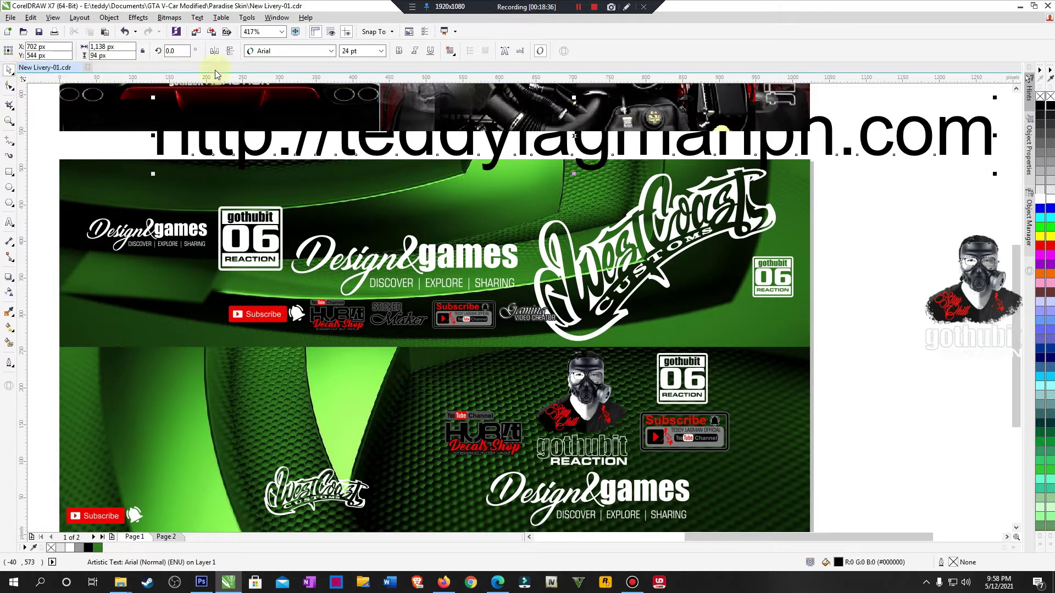
# Step: Reduce the web address to about 233 × 19 px in white, convert it to curves, and place it above the upper section's large Design&games logo
pyautogui.click(381, 51)
pyautogui.click(358, 138)
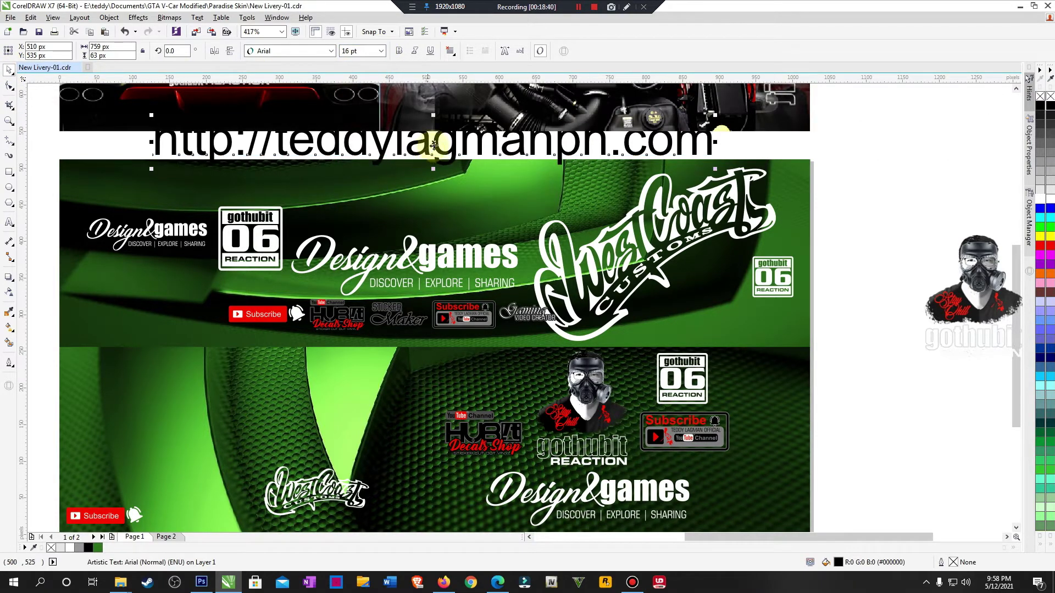
pyautogui.moveTo(713, 115); pyautogui.dragTo(626, 152)
pyautogui.hotkey('ctrl', 'q')
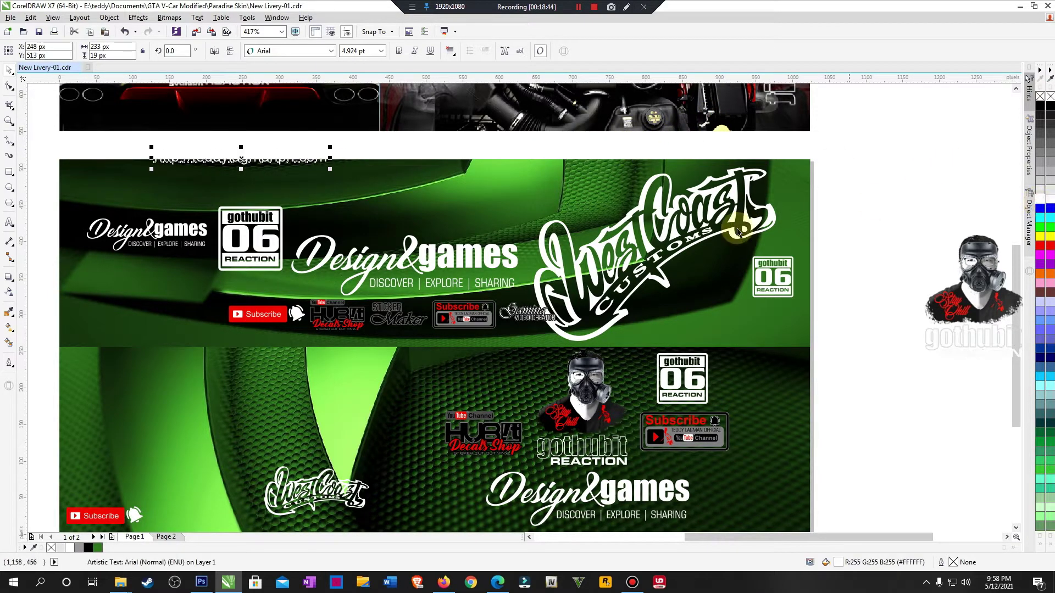
pyautogui.moveTo(235, 174); pyautogui.dragTo(418, 230)
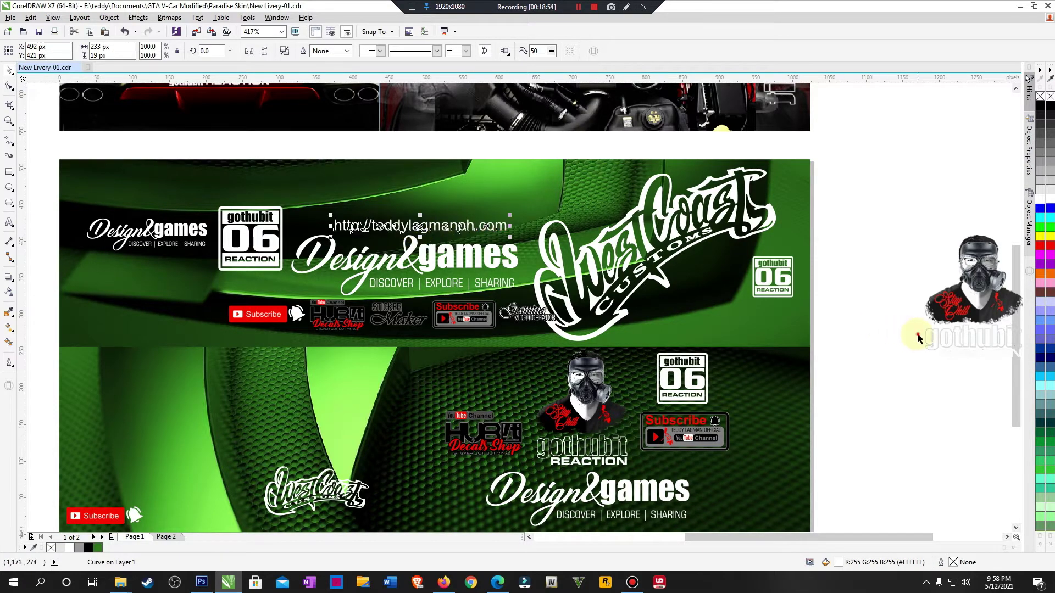
# Step: Deselect the web address and save the livery document
pyautogui.click(917, 333)
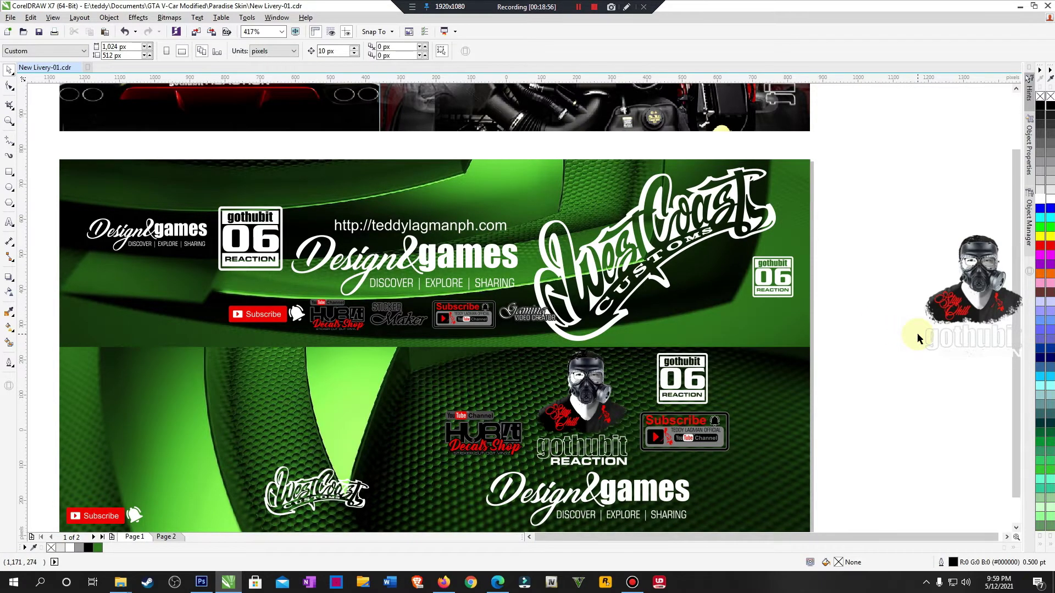
pyautogui.scroll(-4, 917, 332)
pyautogui.press('z')
pyautogui.moveTo(555, 198); pyautogui.dragTo(993, 410)
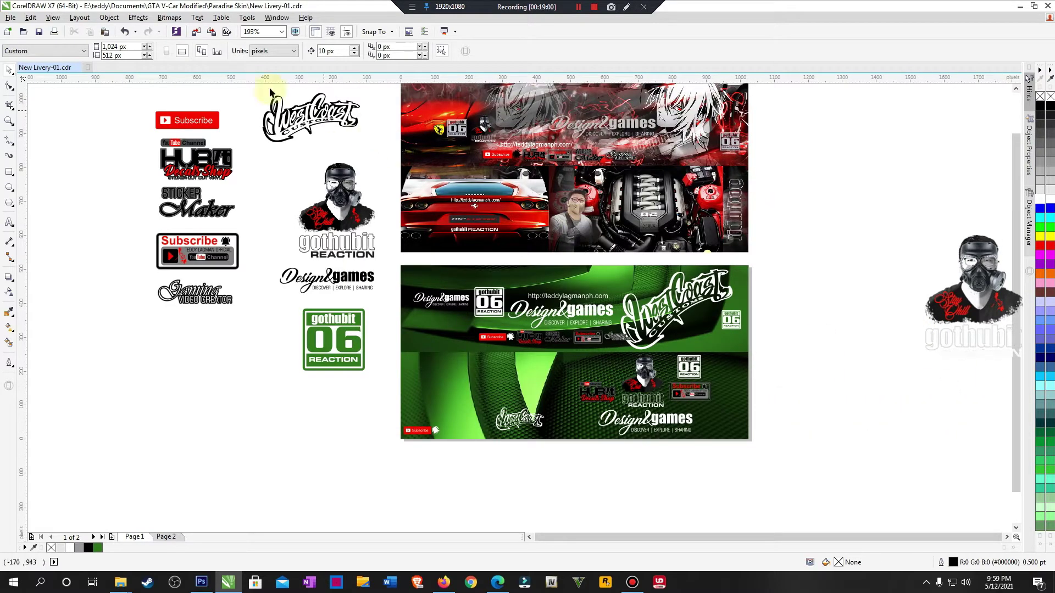
pyautogui.click(38, 31)
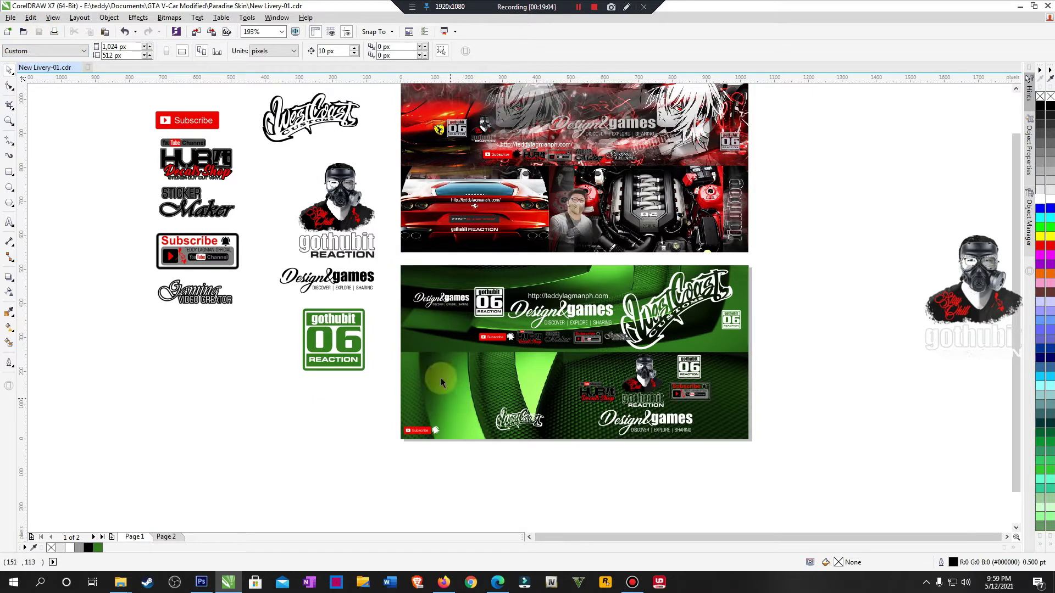
# Step: Unlock the three green background images in the livery's upper, lower-left and lower-right sections
pyautogui.press('F2')
pyautogui.moveTo(301, 240); pyautogui.dragTo(845, 488)
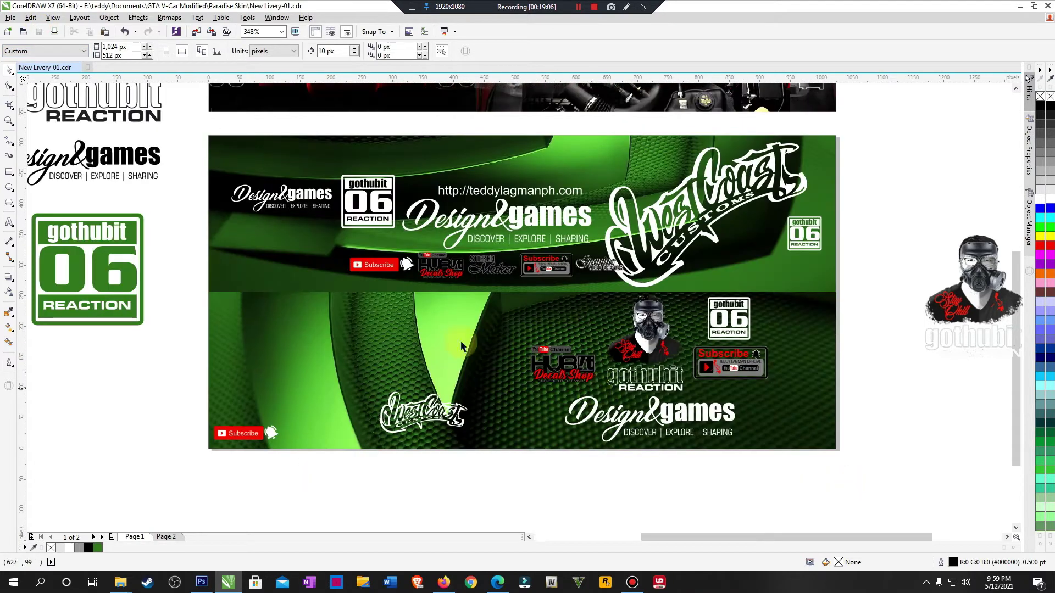
pyautogui.rightClick(257, 304)
pyautogui.click(287, 319)
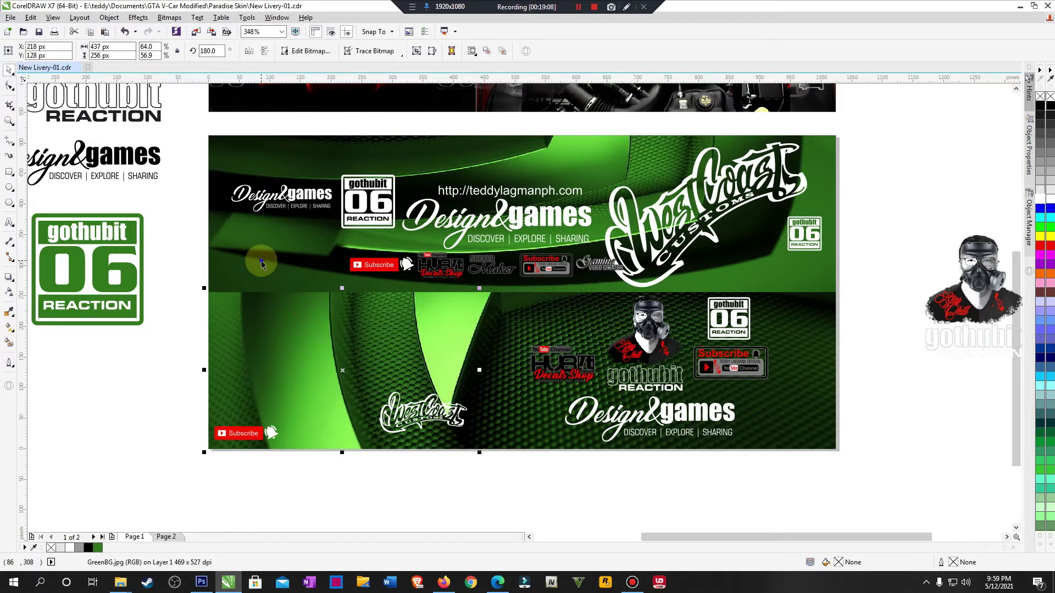
pyautogui.rightClick(260, 264)
pyautogui.click(296, 279)
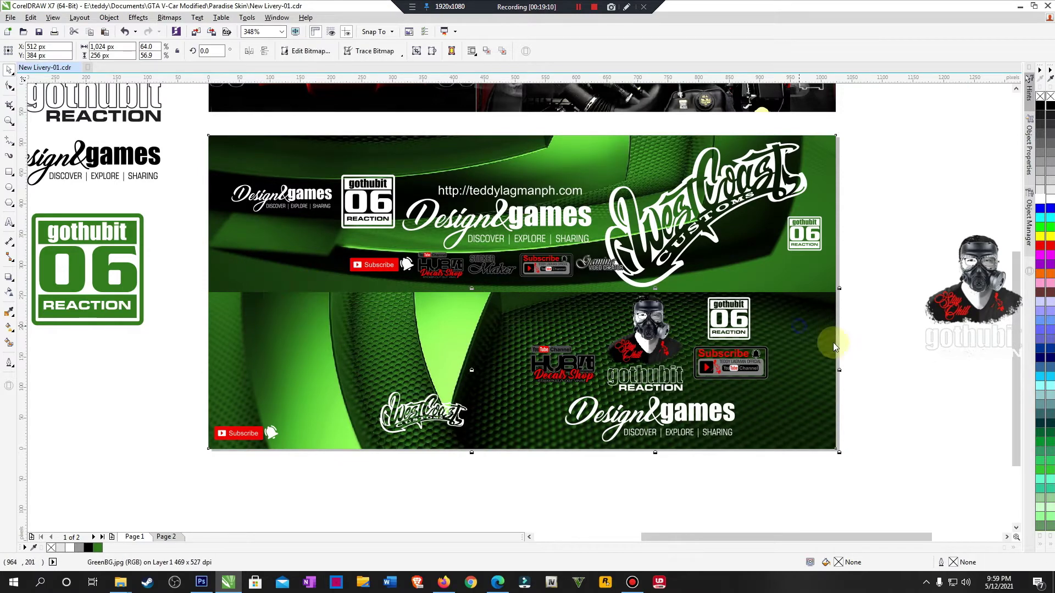
pyautogui.rightClick(863, 332)
pyautogui.click(902, 348)
# Step: Copy the complete green livery with its backgrounds and logos onto a new third page
pyautogui.moveTo(192, 127); pyautogui.dragTo(866, 466)
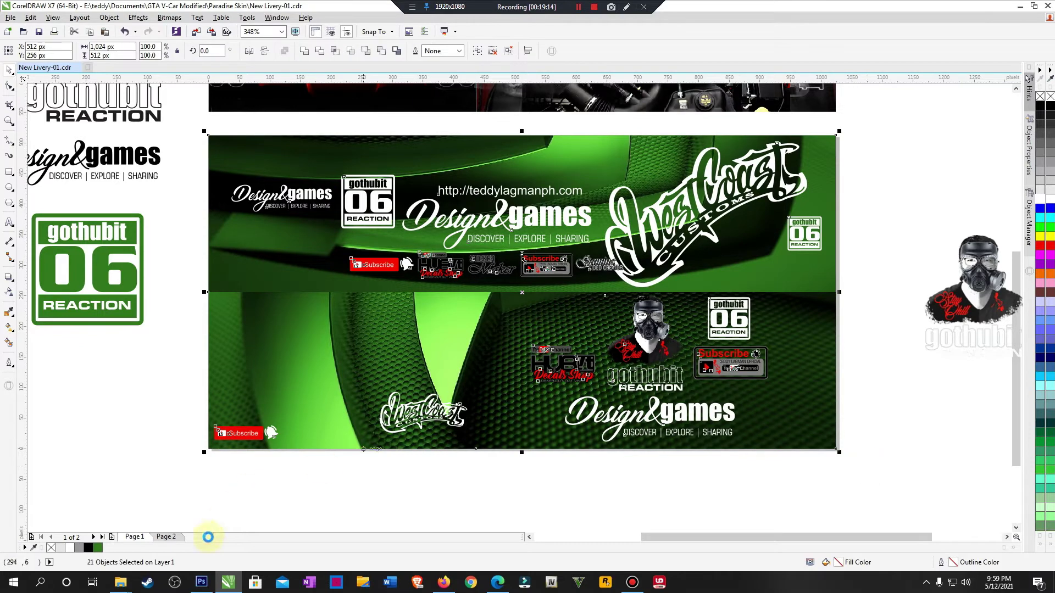
pyautogui.click(165, 536)
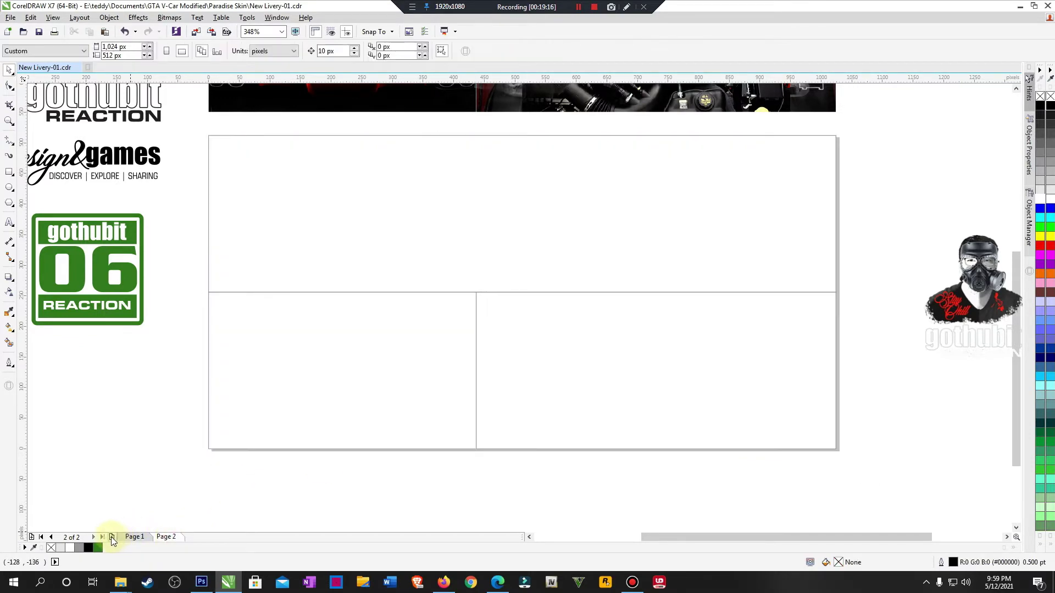
pyautogui.click(112, 538)
pyautogui.hotkey('ctrl', 'v')
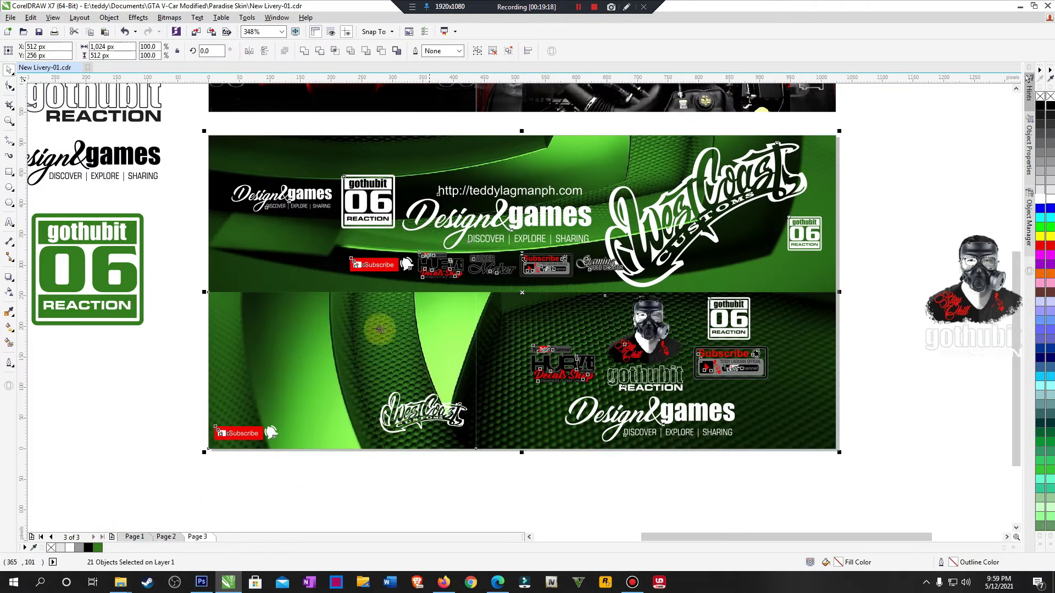
pyautogui.click(182, 241)
# Step: Export the green livery on Page 3 as the PNG file New Livery-01 at 1024 × 512 px
pyautogui.moveTo(195, 131); pyautogui.dragTo(890, 471)
pyautogui.click(892, 473)
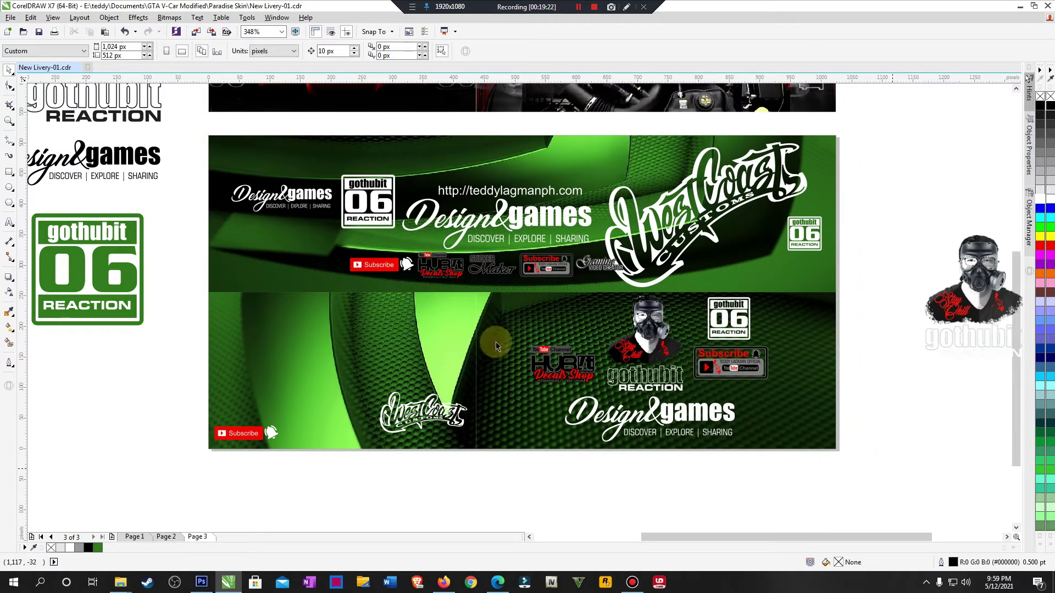
pyautogui.click(198, 131)
pyautogui.moveTo(884, 477); pyautogui.dragTo(883, 477)
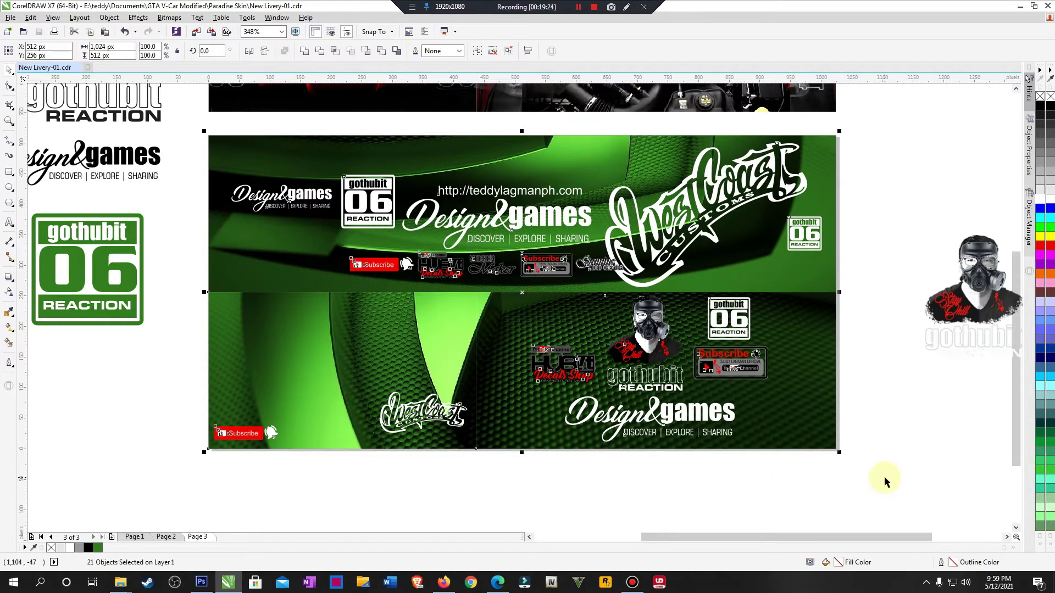
pyautogui.hotkey('ctrl', 'e')
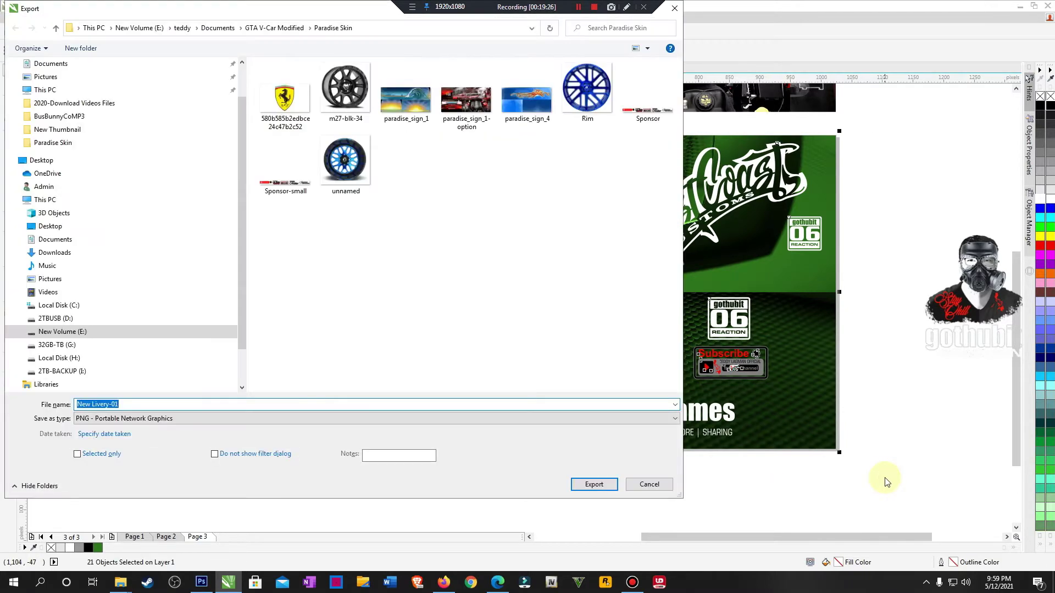
pyautogui.click(581, 485)
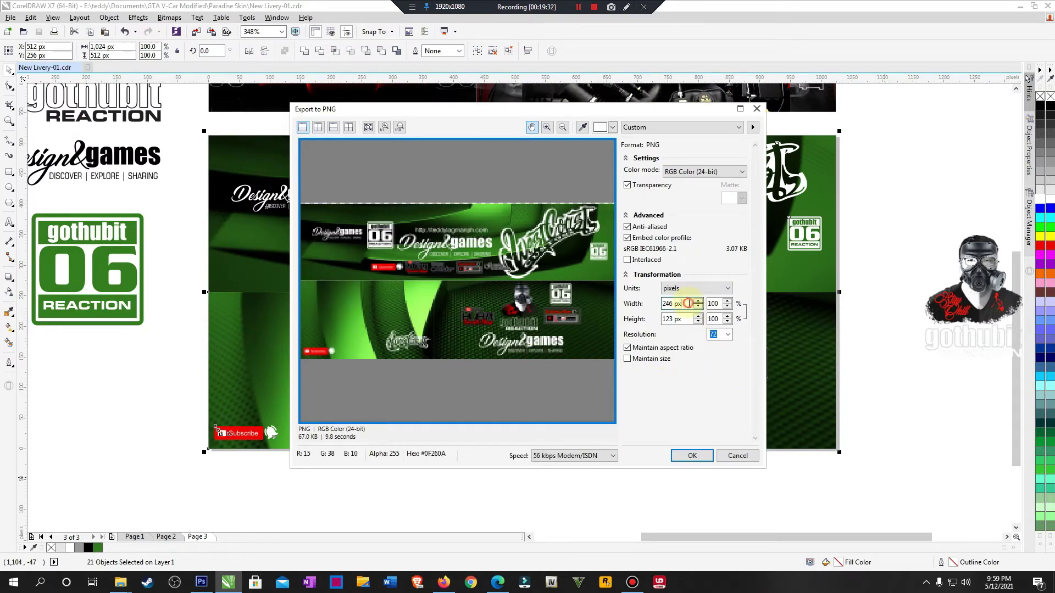
pyautogui.moveTo(687, 303); pyautogui.dragTo(606, 304)
pyautogui.write('1024')
pyautogui.press('Tab')
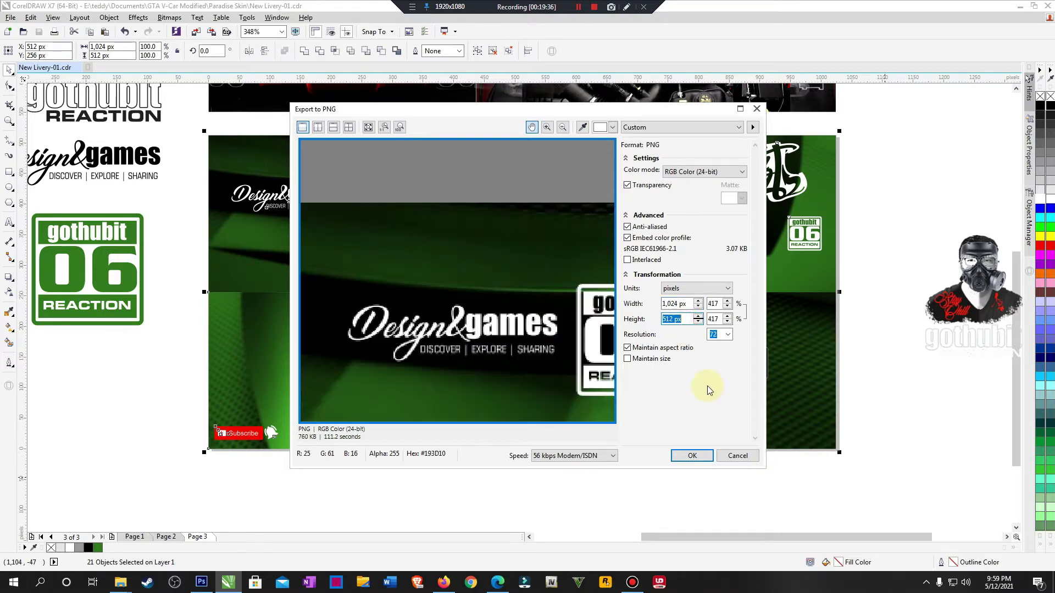
pyautogui.click(692, 455)
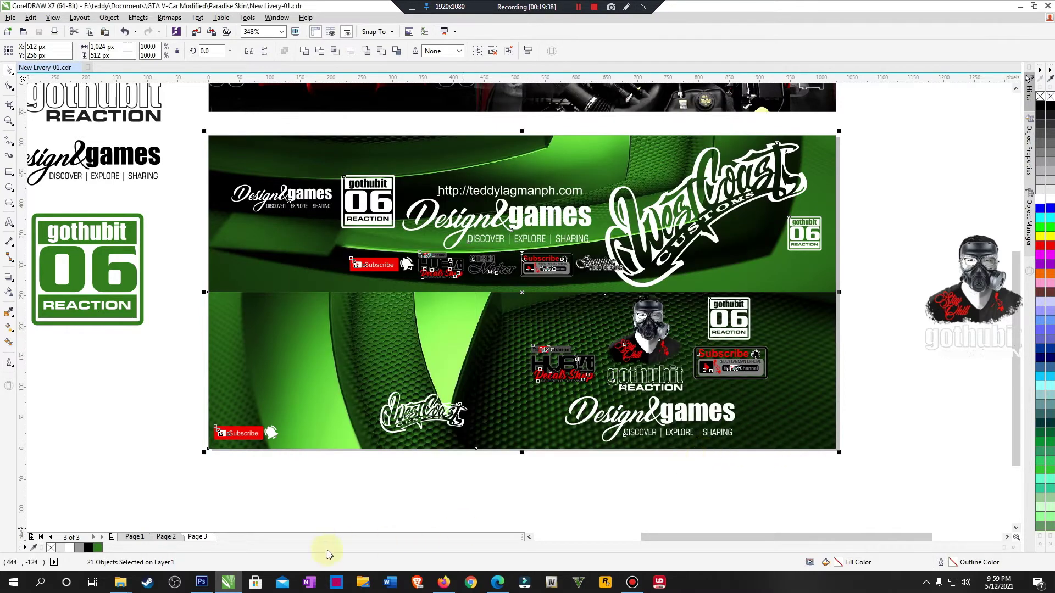
# Step: Switch to Photoshop and open the exported New Livery-01.png
pyautogui.click(202, 583)
pyautogui.click(32, 7)
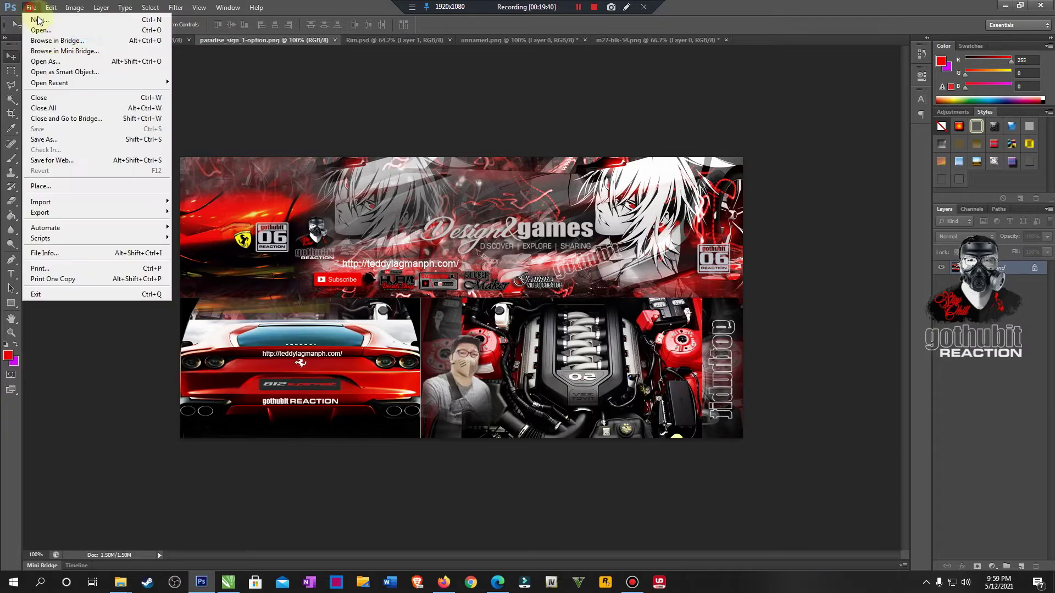
pyautogui.click(41, 30)
pyautogui.doubleClick(381, 150)
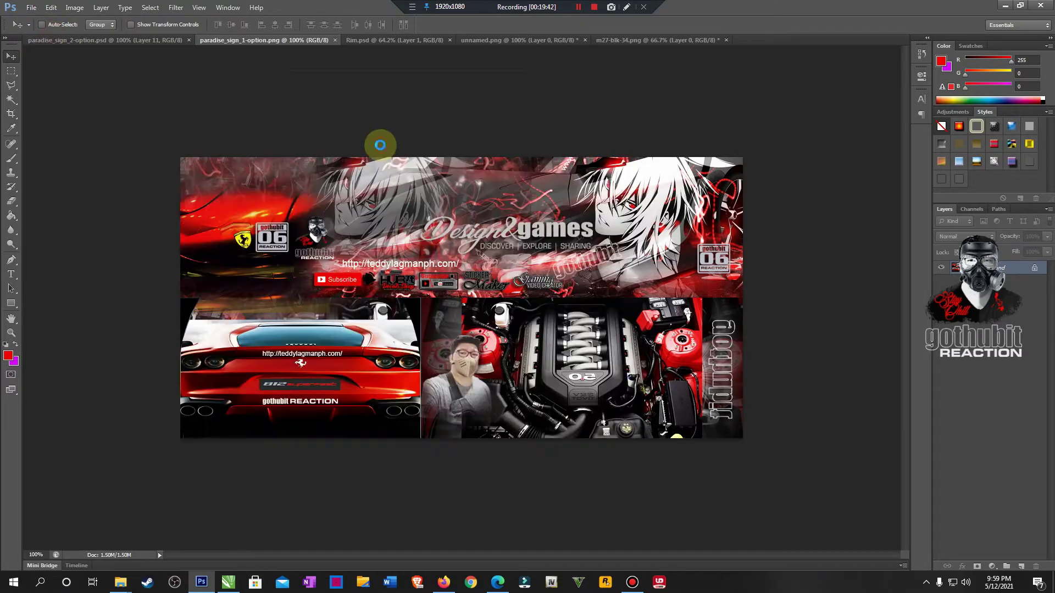
# Step: Check the pixel dimensions and resolution of New Livery-01.png without altering them
pyautogui.click(75, 8)
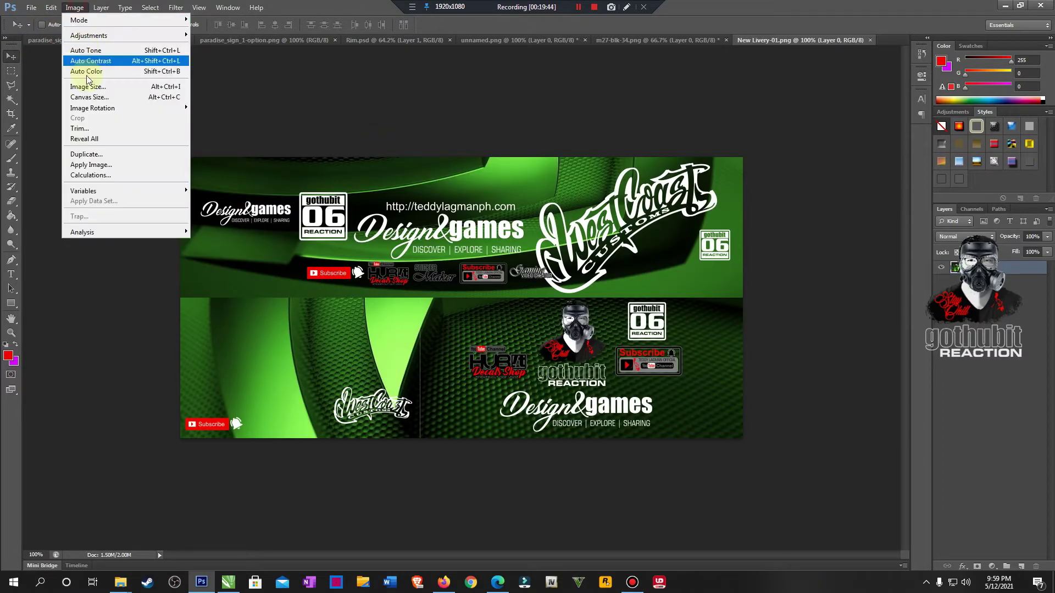
pyautogui.click(89, 87)
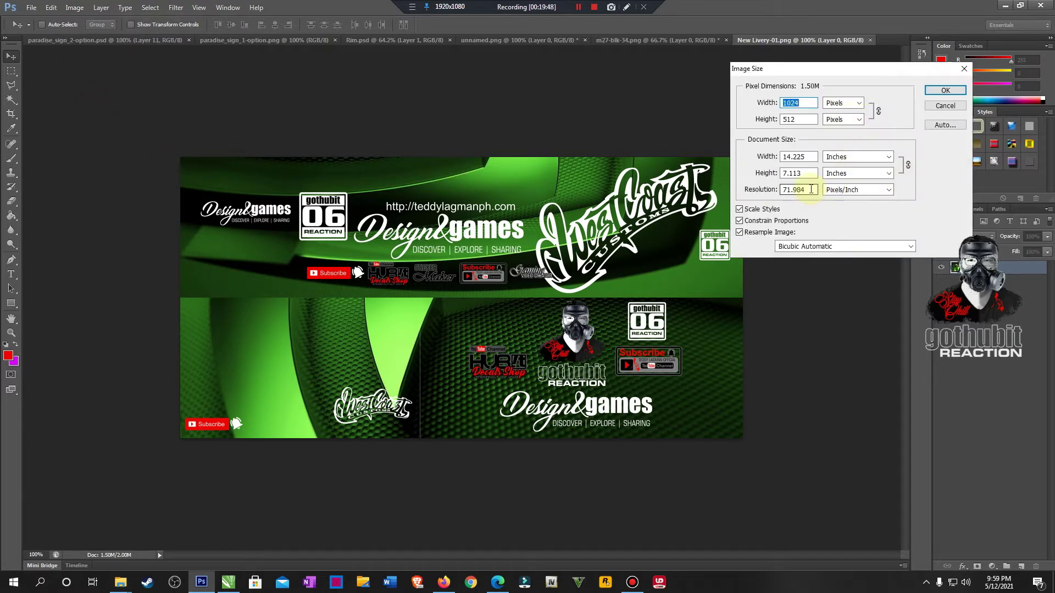
pyautogui.click(945, 106)
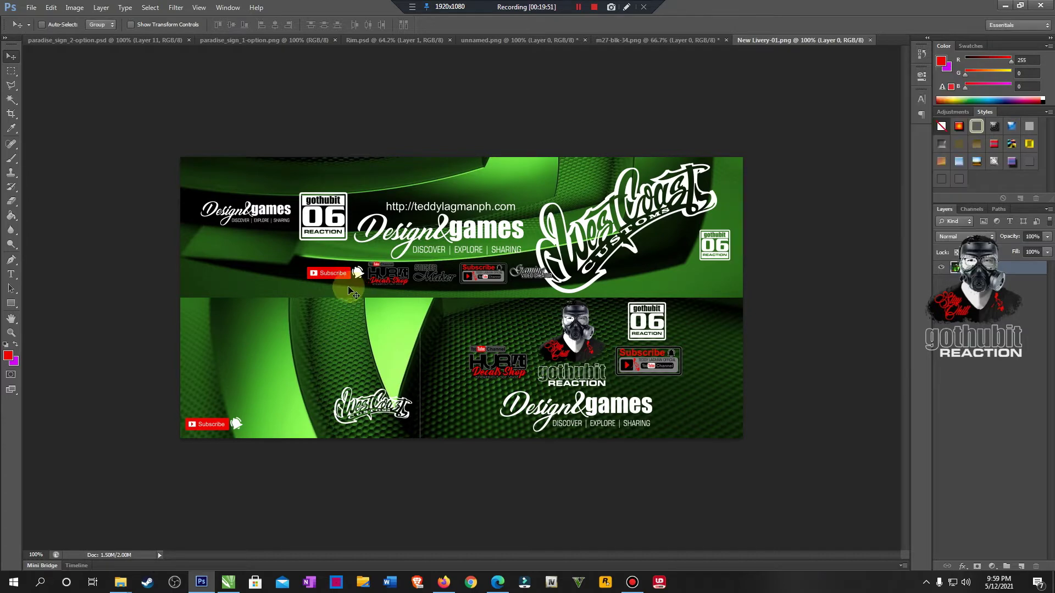
pyautogui.click(31, 8)
pyautogui.click(299, 98)
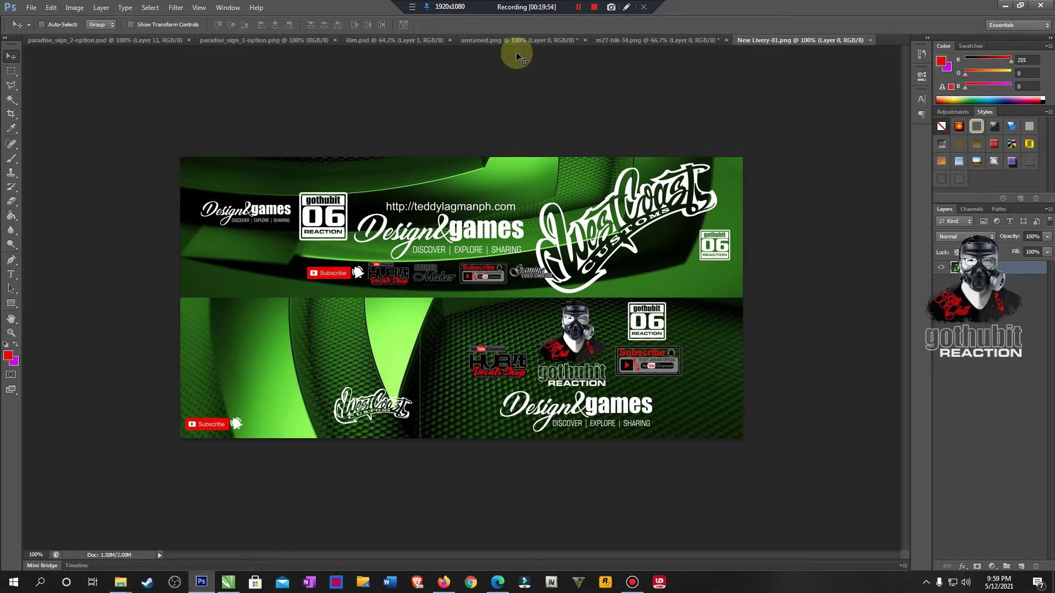
# Step: Look through the open livery and wheel rim documents, comparing the red livery, green livery and rim images
pyautogui.click(660, 41)
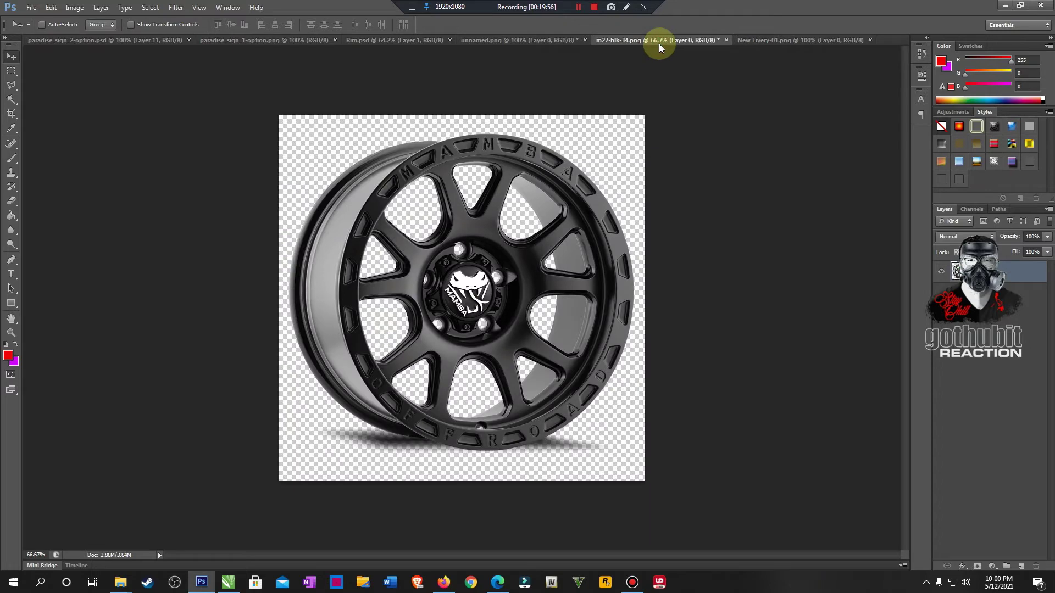
pyautogui.click(325, 41)
pyautogui.click(103, 41)
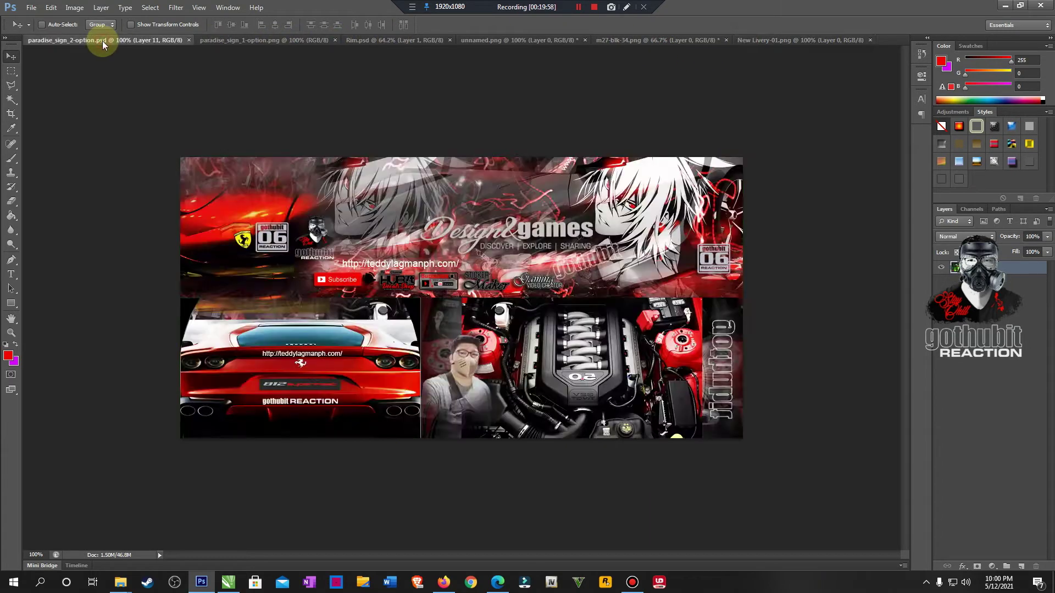
pyautogui.click(254, 42)
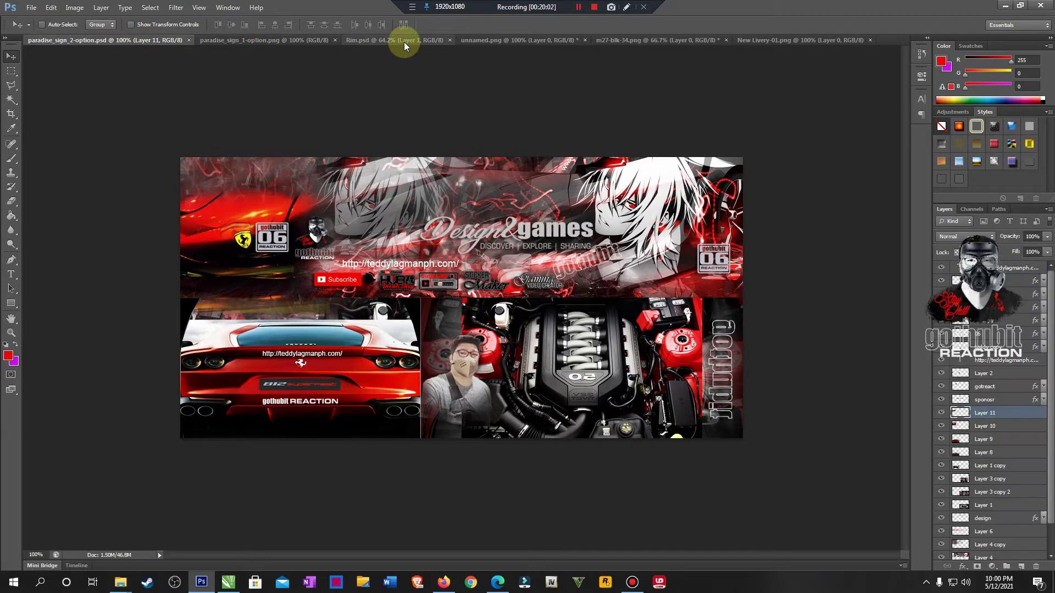
pyautogui.click(261, 41)
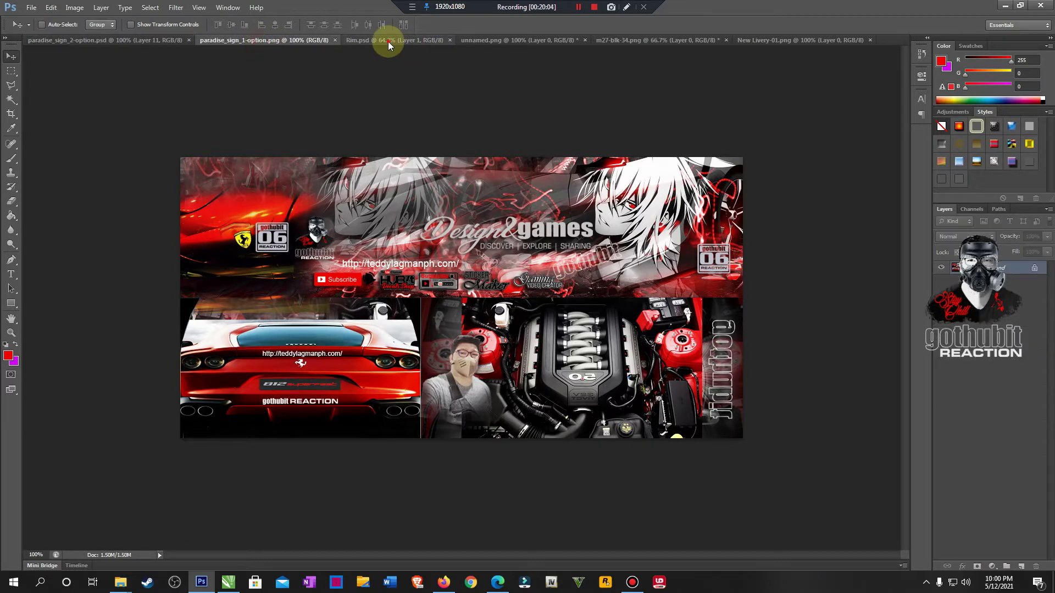
pyautogui.click(529, 41)
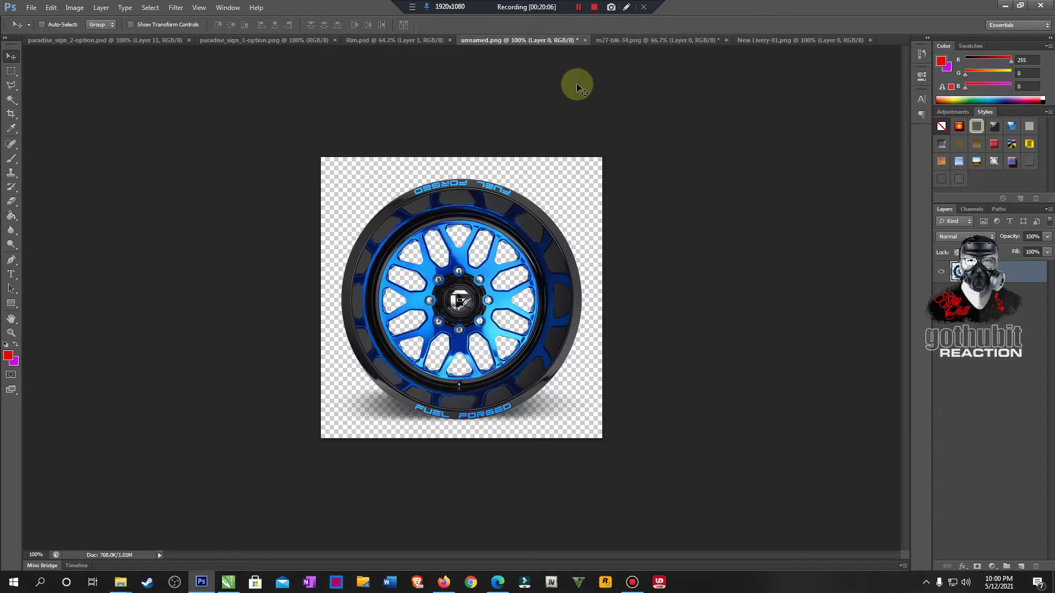
pyautogui.click(643, 41)
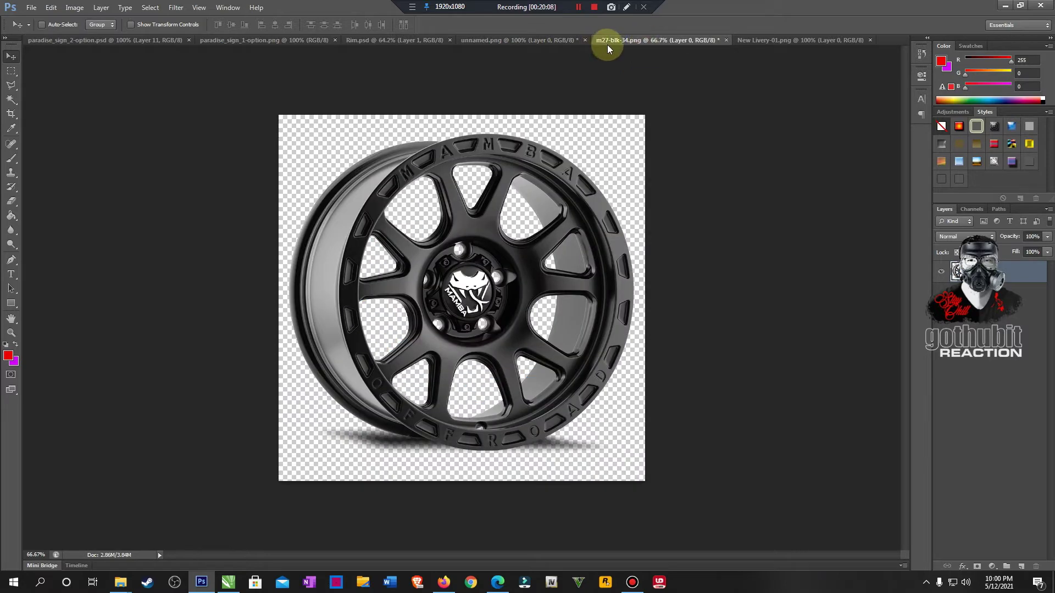
pyautogui.click(757, 41)
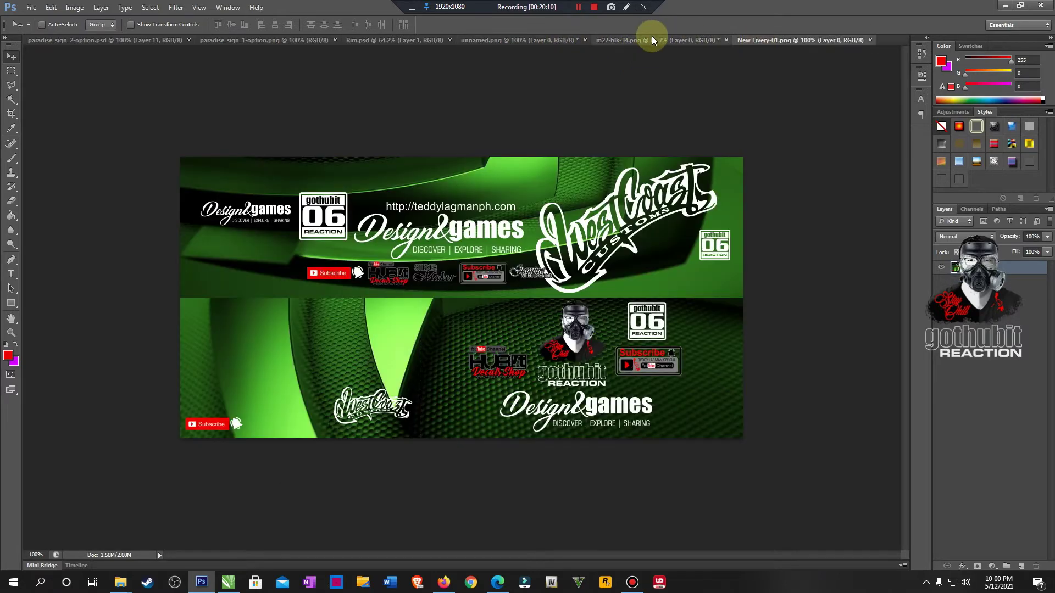
pyautogui.click(529, 40)
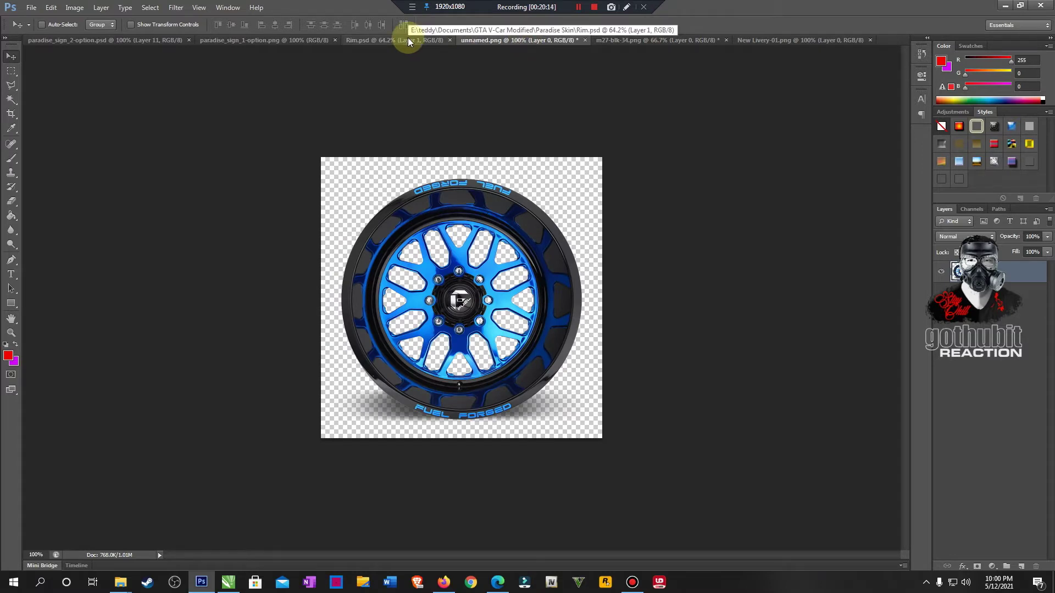
# Step: Open Rim.png from the Paradise Skin folder and float it in its own window
pyautogui.click(25, 9)
pyautogui.click(33, 29)
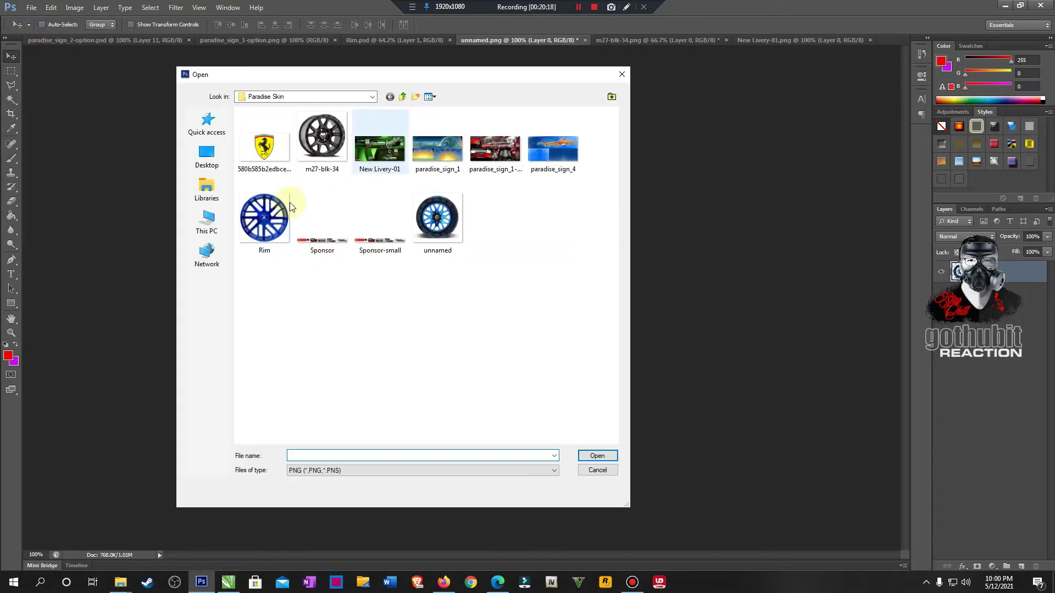
pyautogui.doubleClick(277, 214)
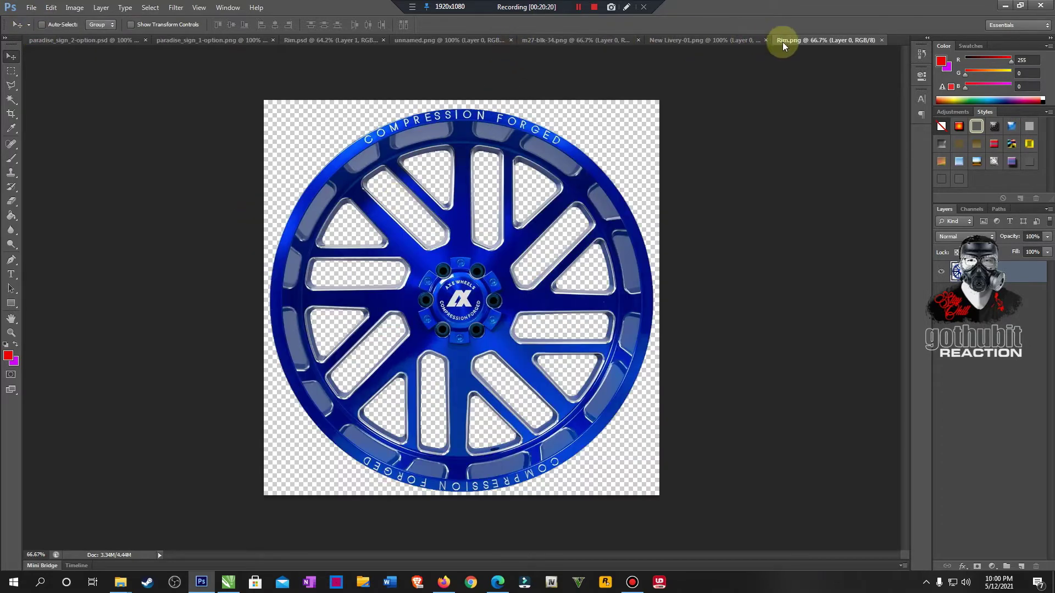
pyautogui.moveTo(782, 46); pyautogui.dragTo(835, 170)
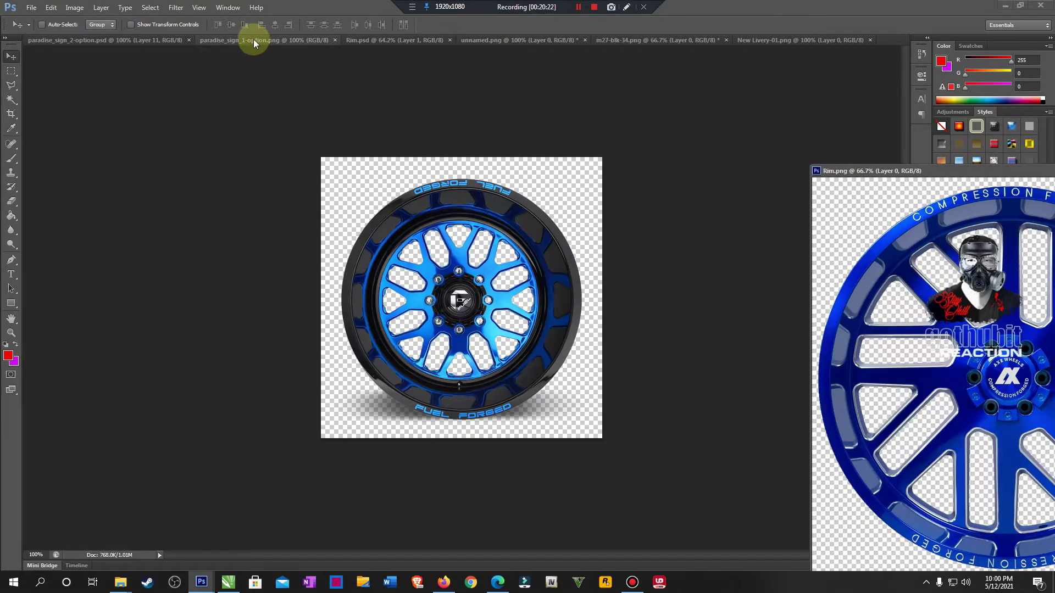
# Step: Copy the blue rim from Rim.png into the red paradise_sign_1-option.png livery and scale it proportionally to 44.08%
pyautogui.click(253, 42)
pyautogui.moveTo(928, 291); pyautogui.dragTo(253, 285)
pyautogui.hotkey('ctrl', 't')
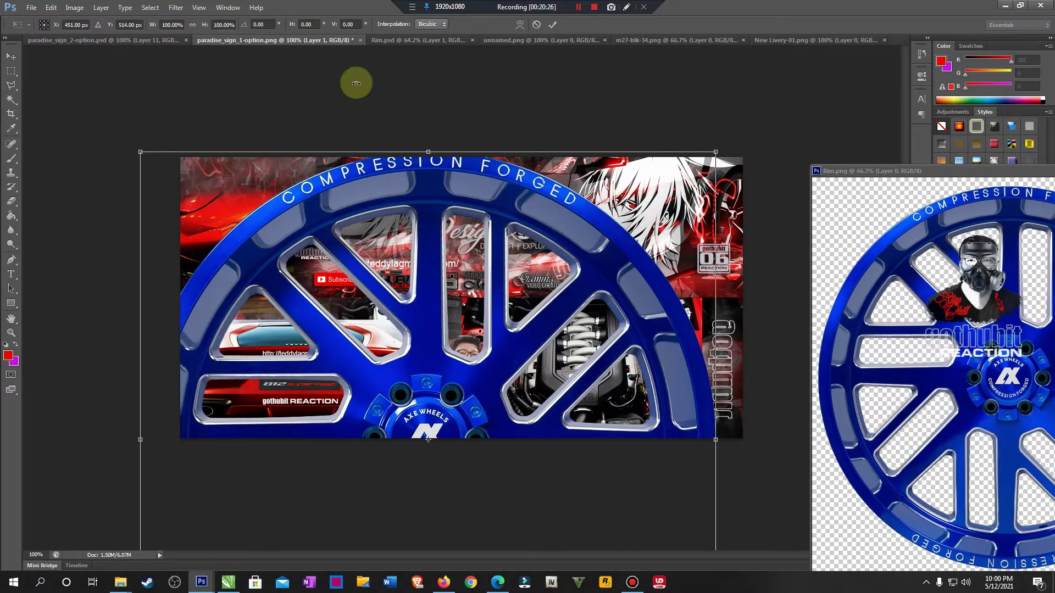
pyautogui.moveTo(715, 152); pyautogui.dragTo(395, 371)
pyautogui.moveTo(340, 325); pyautogui.dragTo(341, 157)
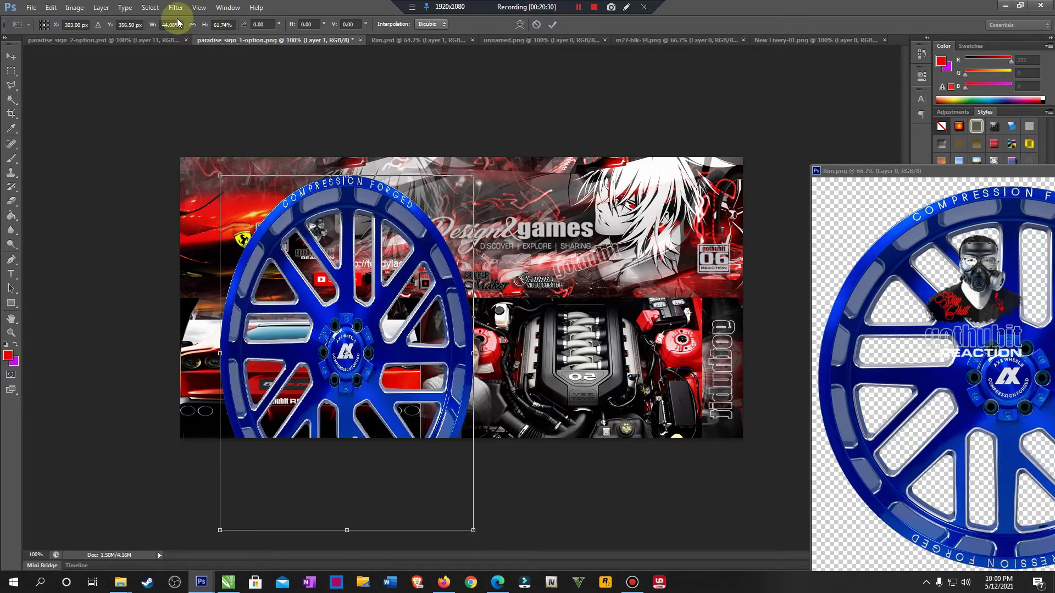
pyautogui.click(193, 25)
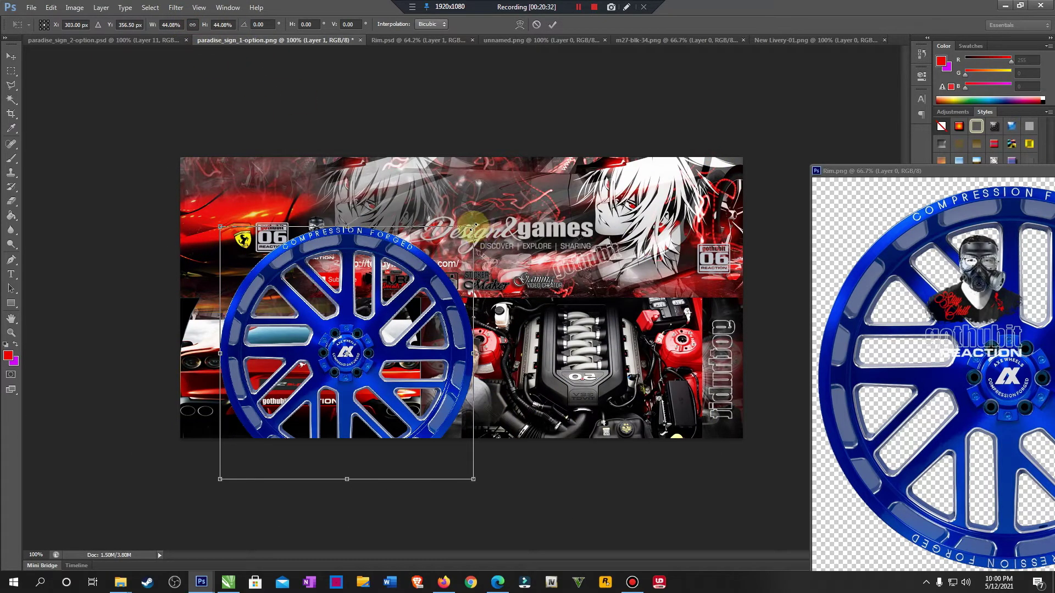
# Step: Shrink the rim to 13.93%, position it over the left part of the red car's rear, and apply the transformation
pyautogui.moveTo(473, 227); pyautogui.dragTo(362, 324)
pyautogui.moveTo(324, 370); pyautogui.dragTo(324, 354)
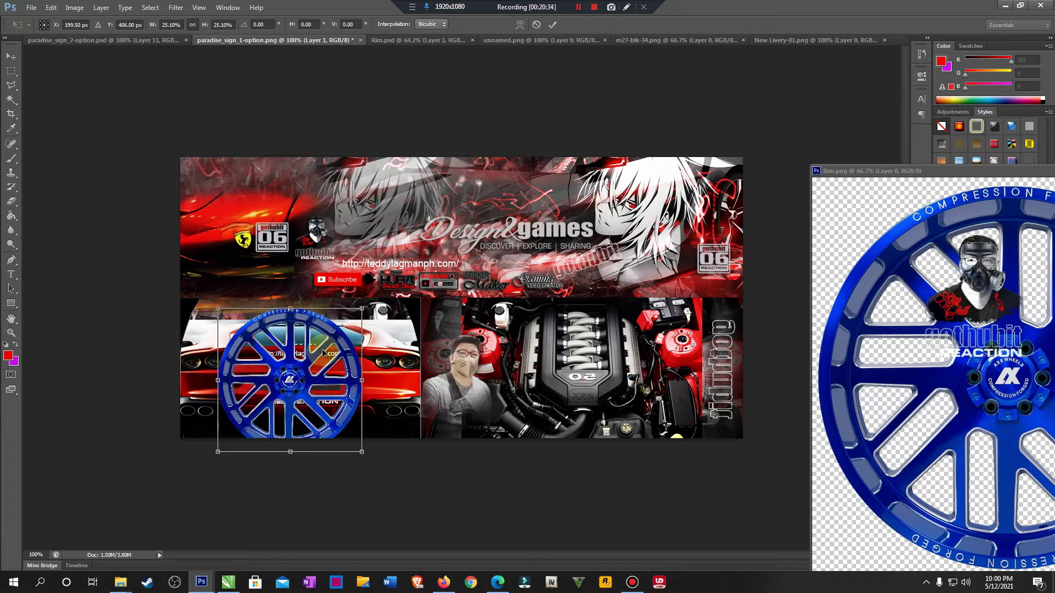
pyautogui.moveTo(361, 309); pyautogui.dragTo(327, 342)
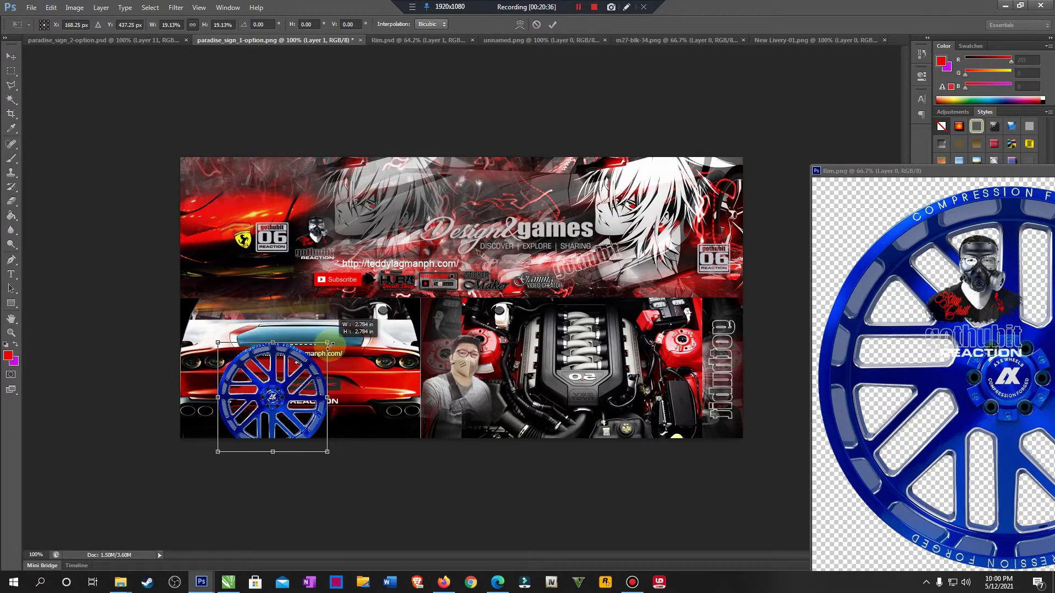
pyautogui.moveTo(298, 389); pyautogui.dragTo(288, 374)
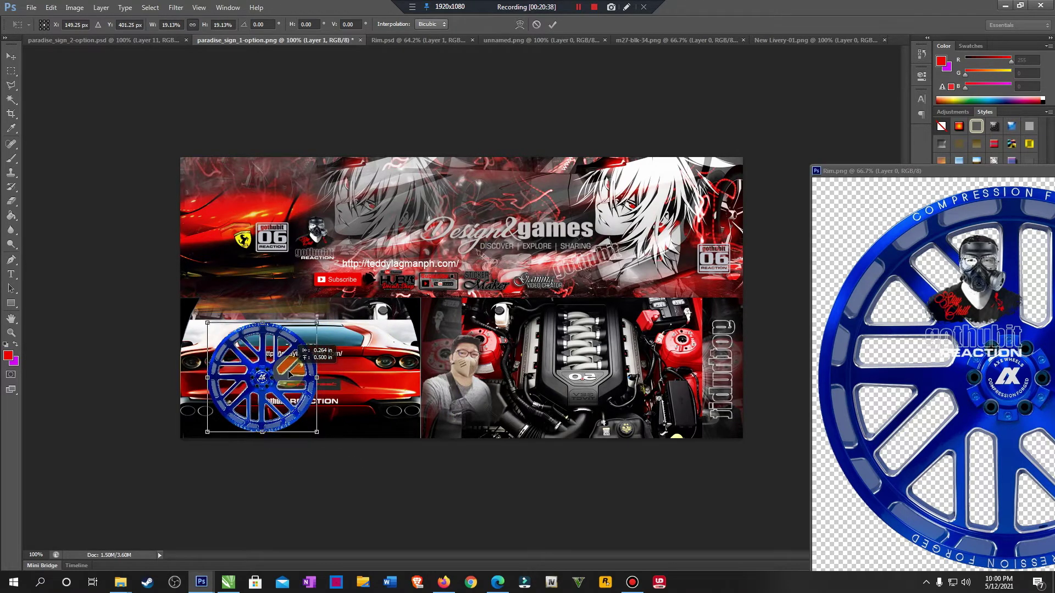
pyautogui.moveTo(318, 322); pyautogui.dragTo(277, 346)
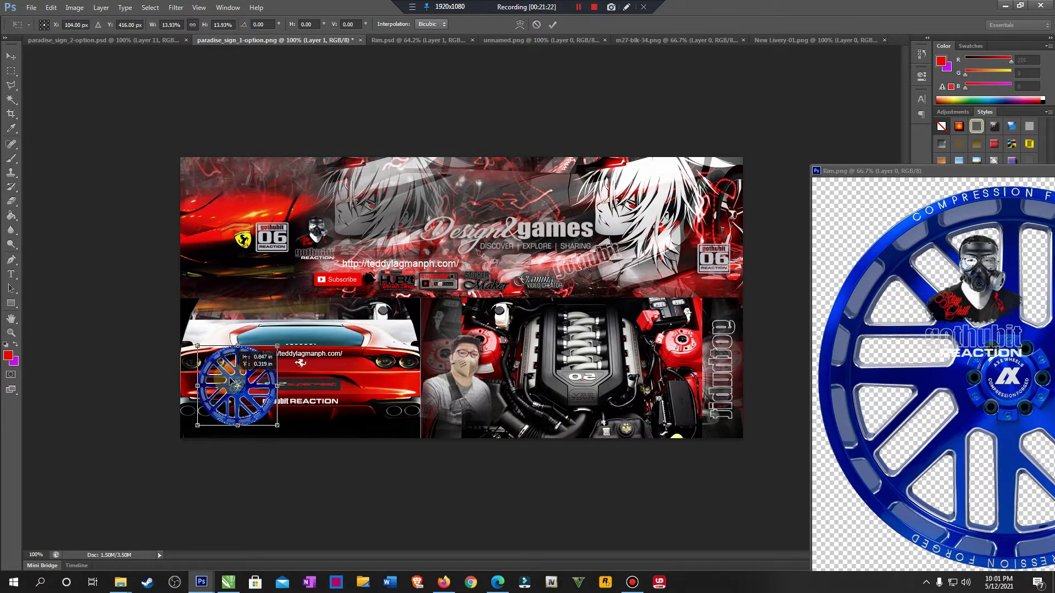
pyautogui.moveTo(231, 382); pyautogui.dragTo(233, 382)
pyautogui.click(11, 58)
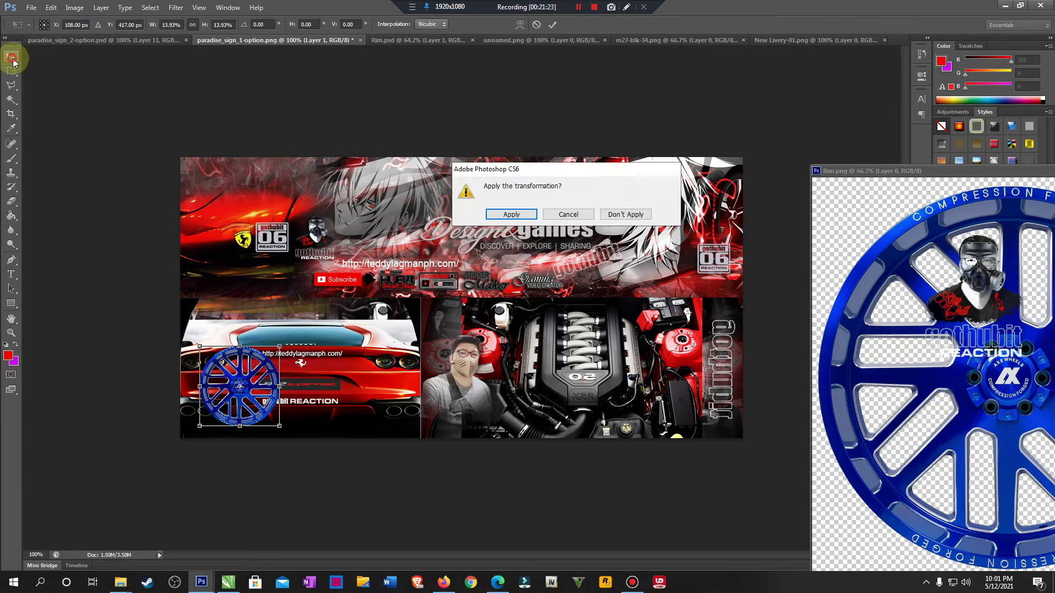
pyautogui.click(522, 218)
# Step: Close the floating Rim.png document and float the green New Livery-01.png in its own window
pyautogui.doubleClick(818, 168)
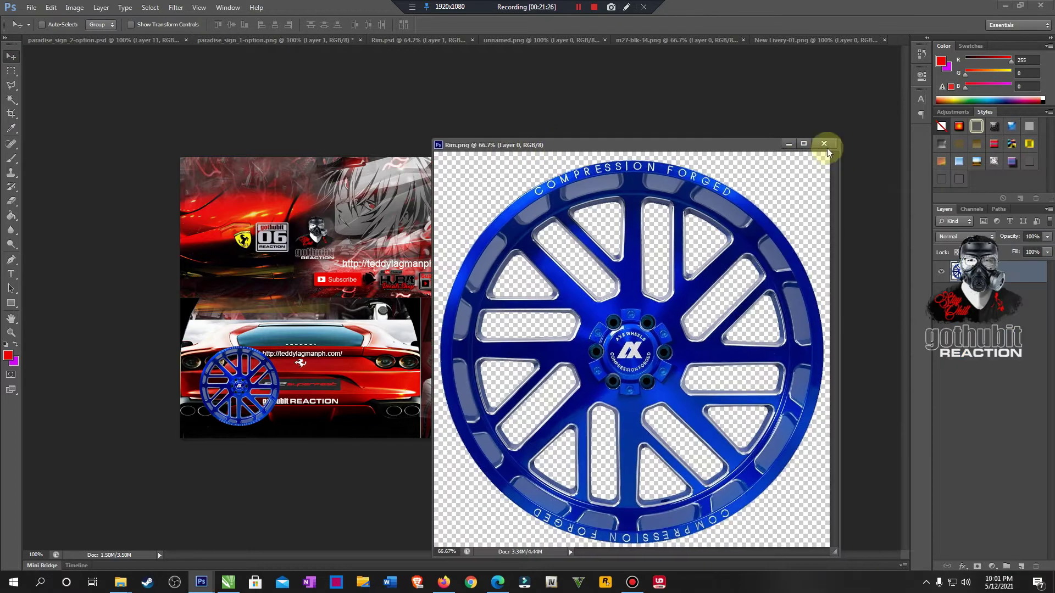
pyautogui.click(824, 144)
pyautogui.click(393, 115)
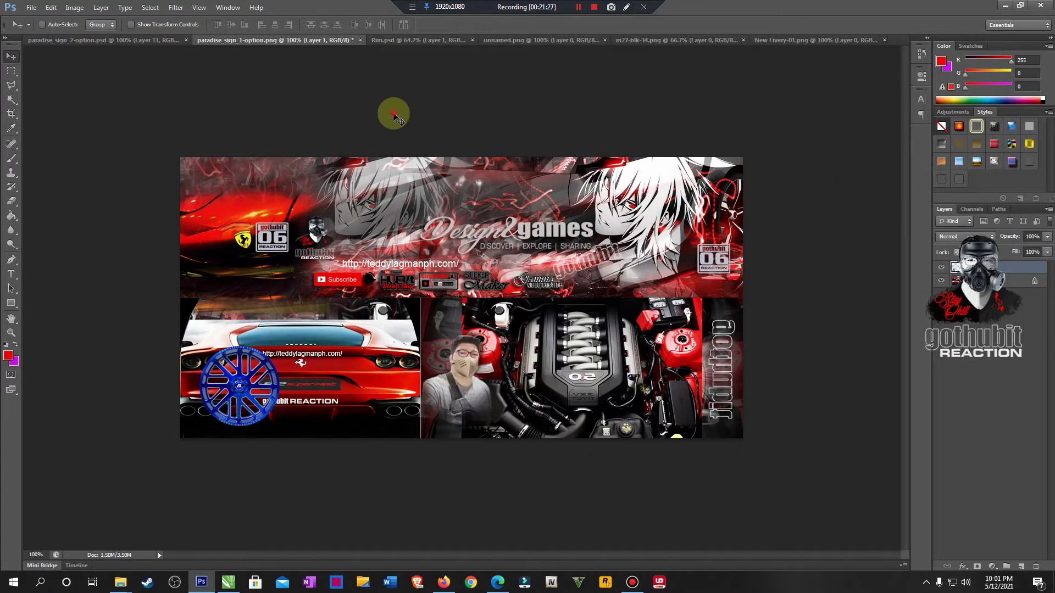
pyautogui.click(395, 40)
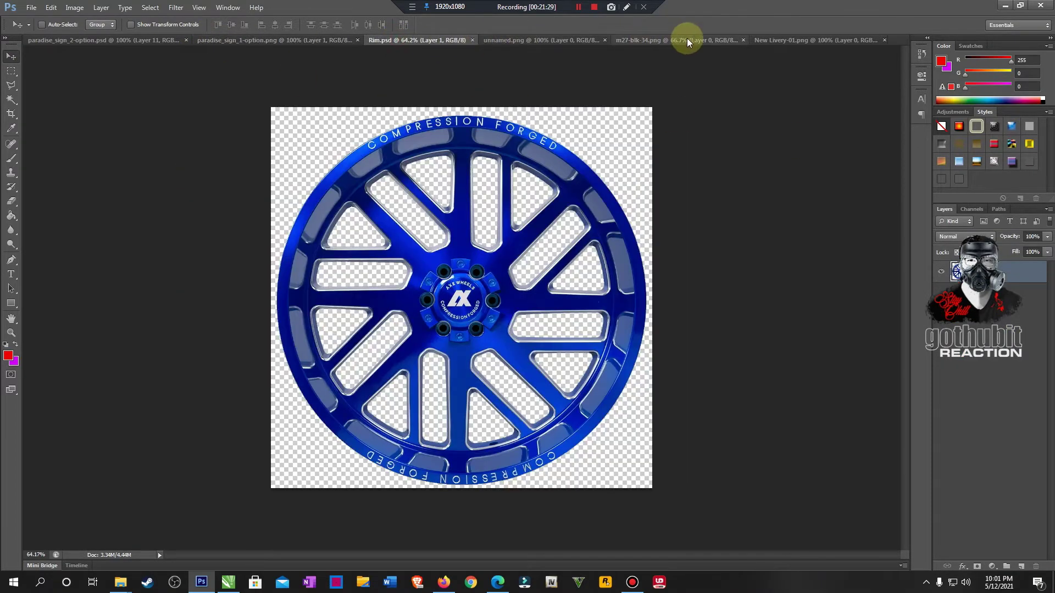
pyautogui.click(806, 41)
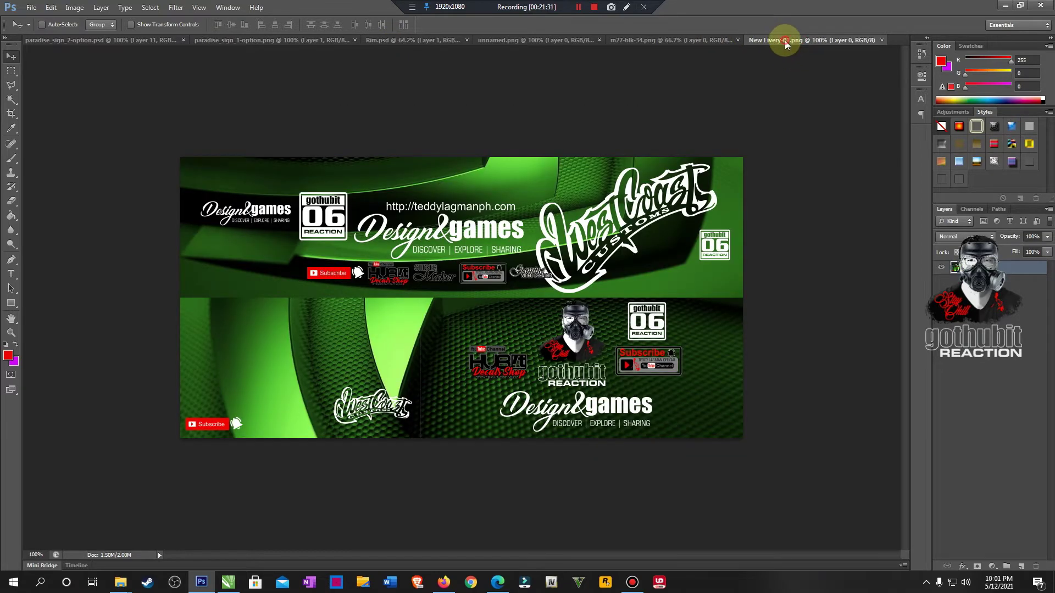
pyautogui.moveTo(784, 40); pyautogui.dragTo(771, 251)
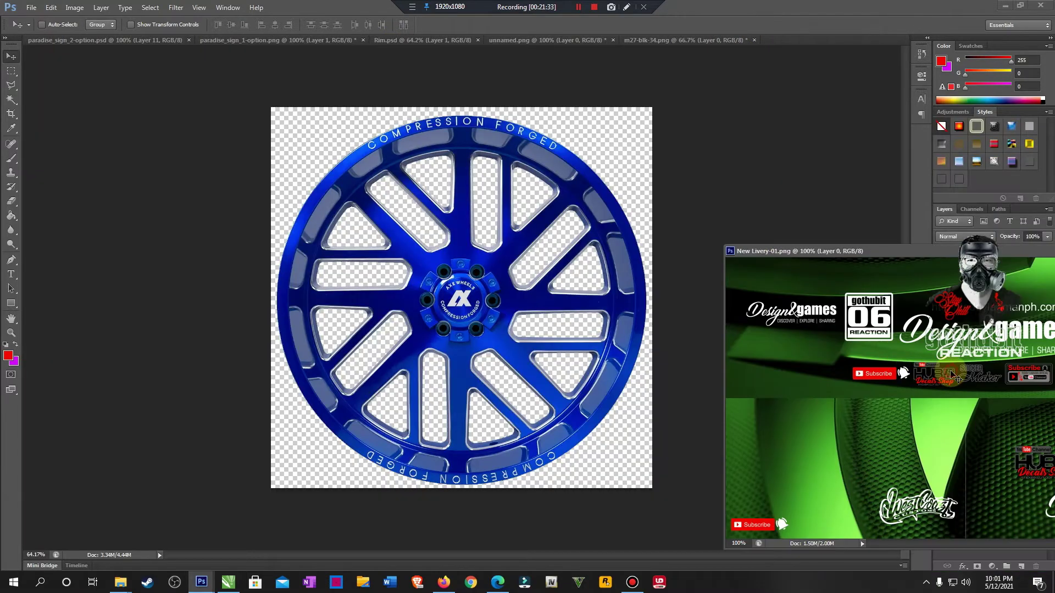
# Step: Try to bring up paradise_sign_2-option.psd, and reposition the floating window of the recovered red livery
pyautogui.click(128, 40)
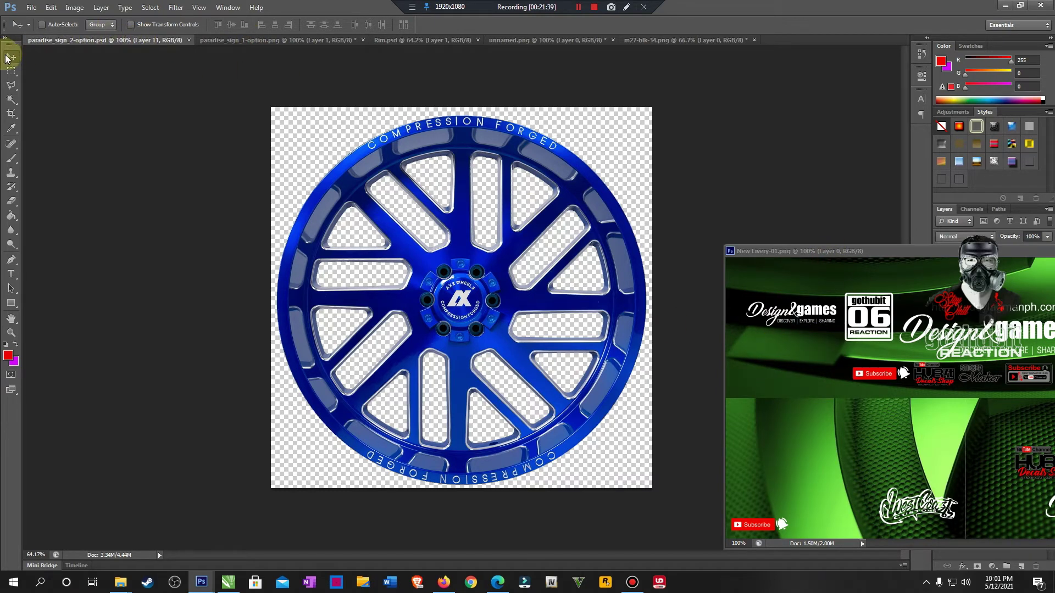
pyautogui.click(568, 41)
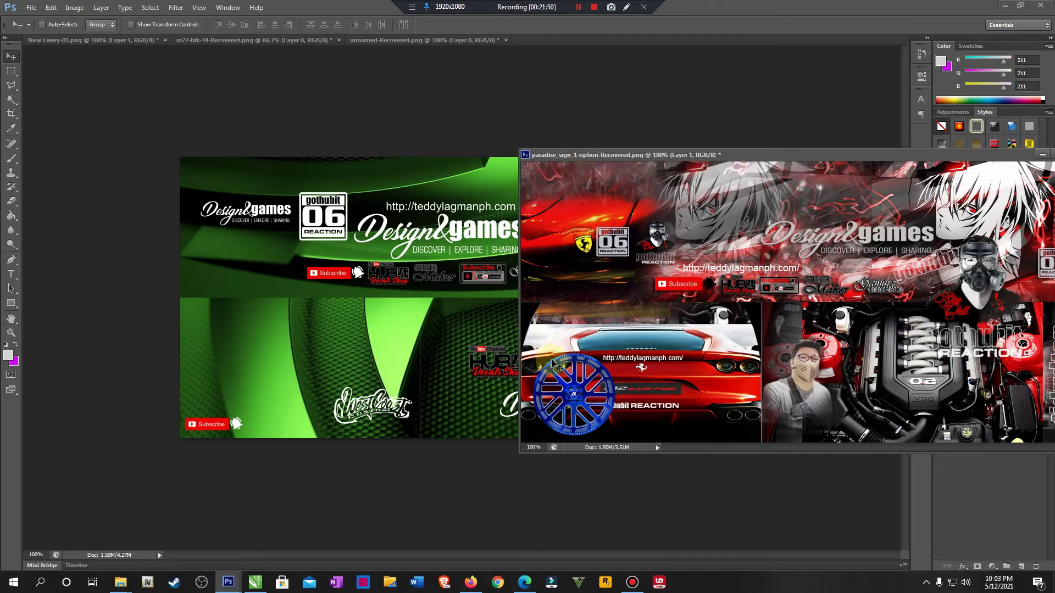
pyautogui.moveTo(676, 156); pyautogui.dragTo(516, 405)
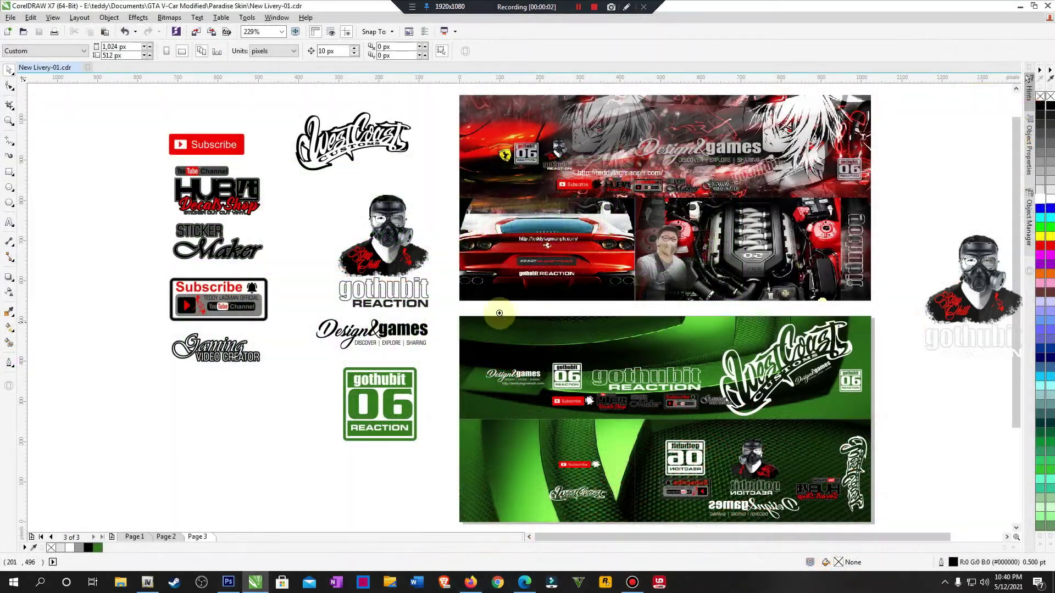
# Step: Look over the red and green liveries on Page 3 of New Livery-01.cdr in CorelDRAW, closing in on the green one
pyautogui.moveTo(499, 313); pyautogui.dragTo(844, 507)
pyautogui.scroll(-4, 557, 432)
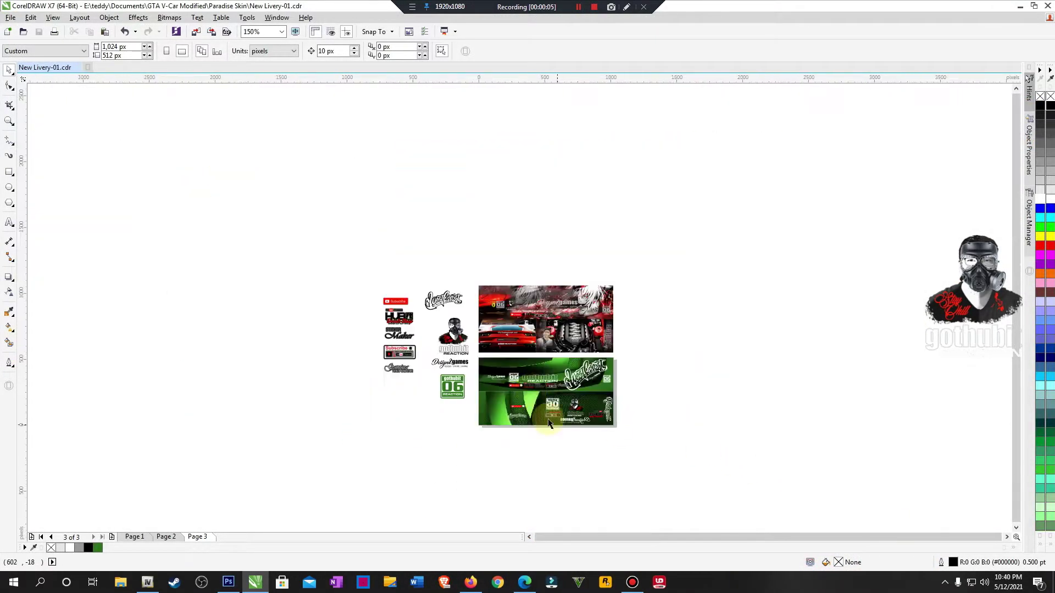
pyautogui.moveTo(452, 324); pyautogui.dragTo(729, 456)
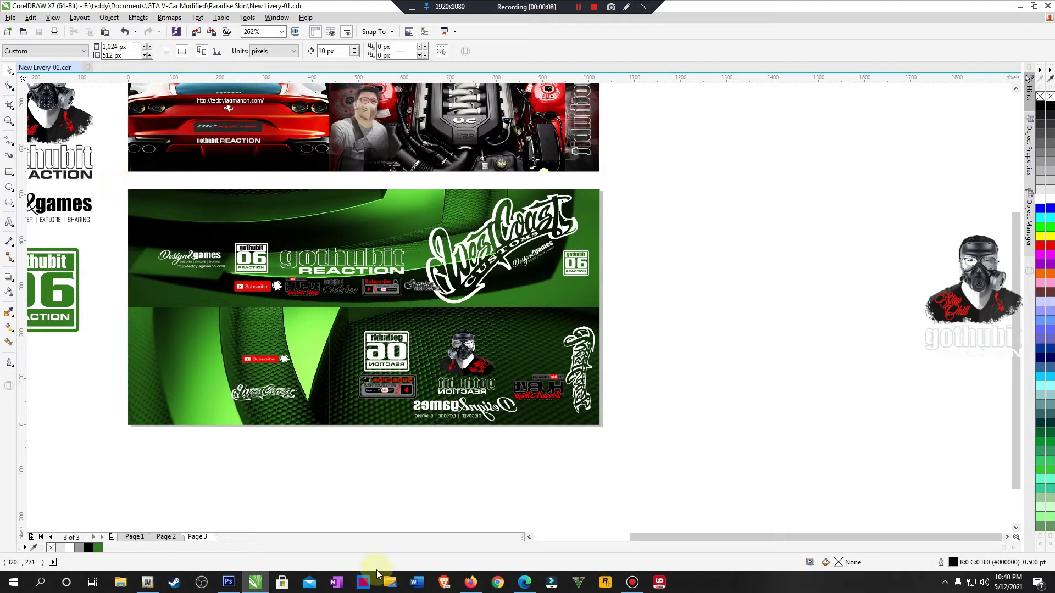
# Step: Switch to OpenIV and enable edit mode for the GTA V files
pyautogui.click(148, 583)
pyautogui.click(905, 41)
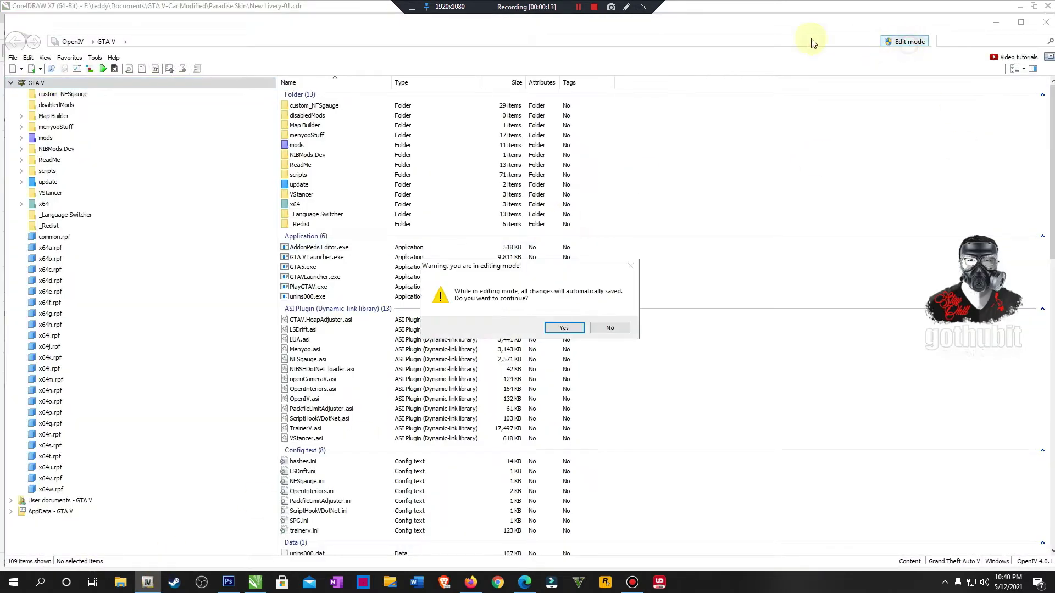
pyautogui.click(562, 329)
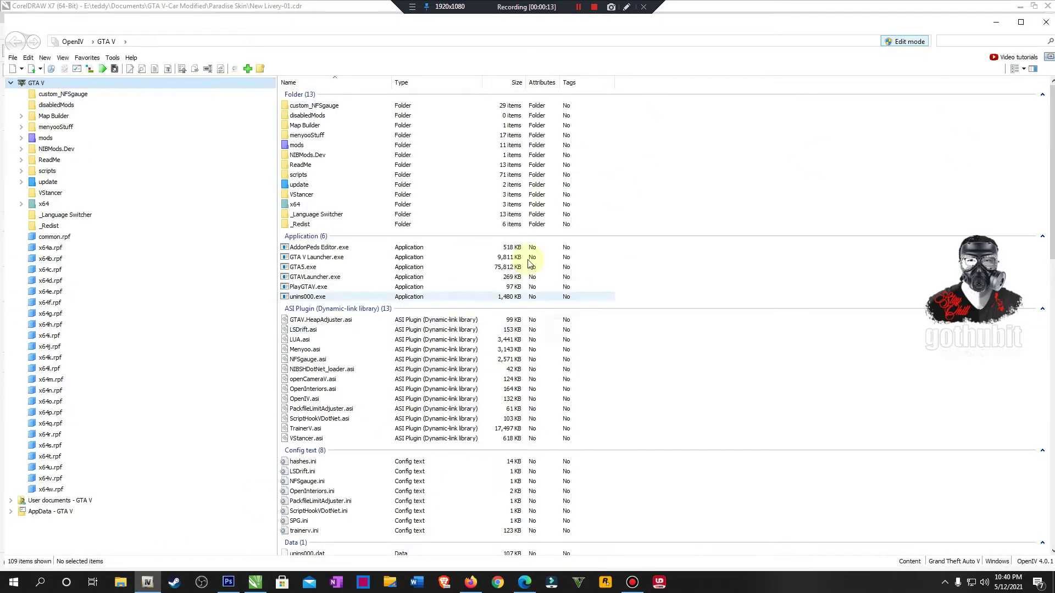
# Step: Browse the mods folder into x64w.rpf, dlcpacks, mpbeach and open its dlc.rpf archive
pyautogui.click(298, 146)
pyautogui.doubleClick(298, 146)
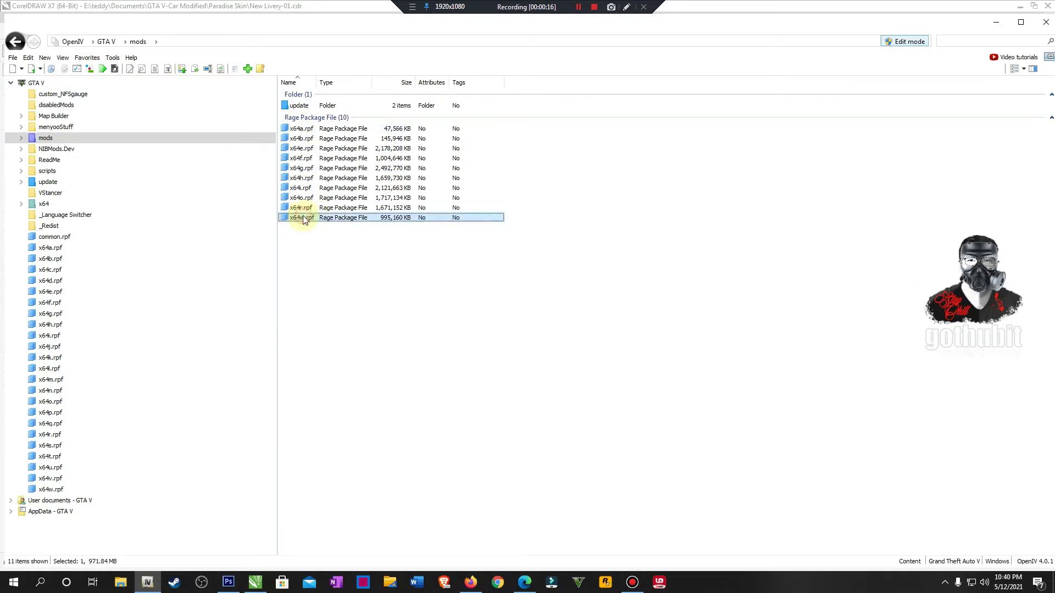
pyautogui.doubleClick(303, 215)
pyautogui.doubleClick(309, 107)
pyautogui.doubleClick(306, 109)
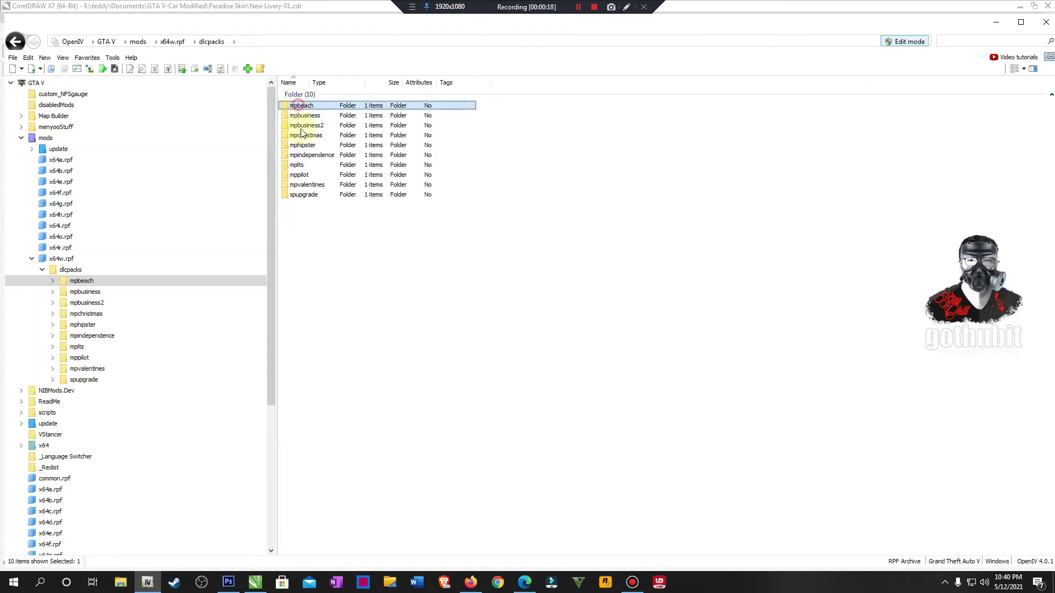
pyautogui.doubleClick(306, 109)
# Step: Open mpbeachvehicles.rpf under x64, levels, gta5, vehicles within the mpbeach archive
pyautogui.doubleClick(297, 116)
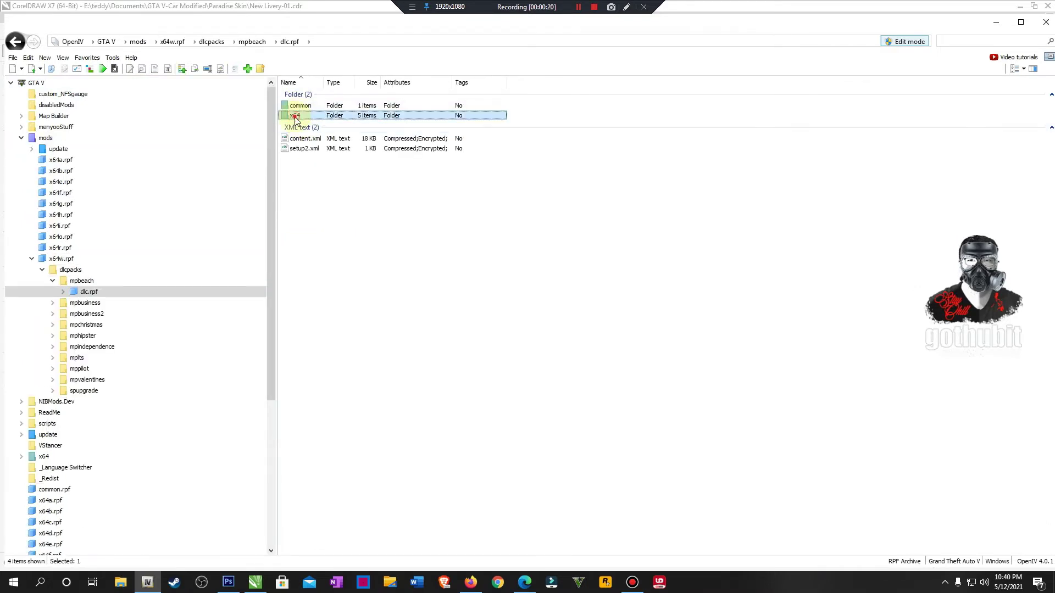
pyautogui.doubleClick(296, 136)
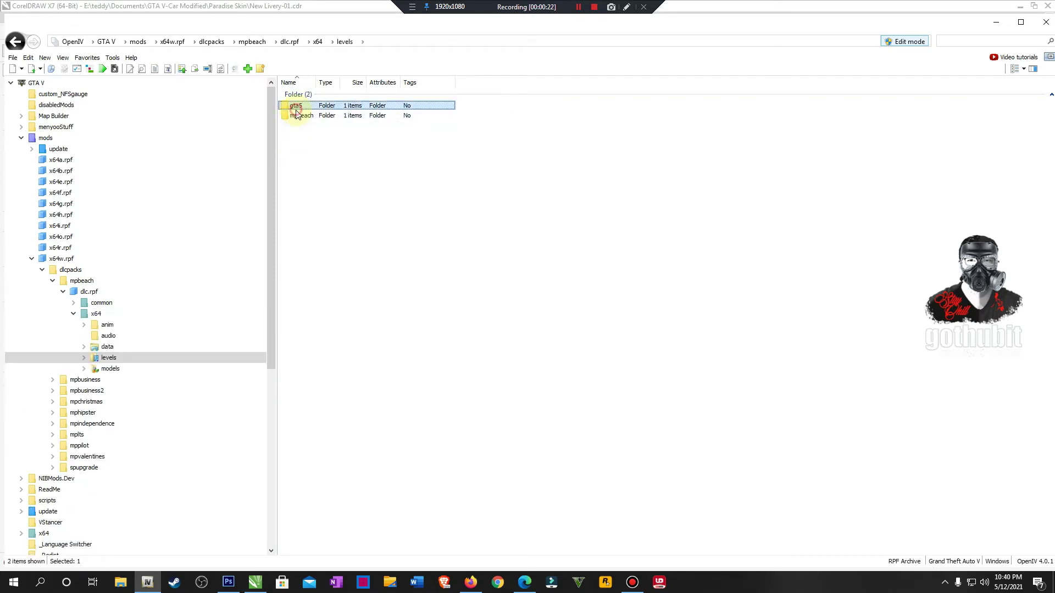
pyautogui.doubleClick(295, 106)
pyautogui.doubleClick(295, 106)
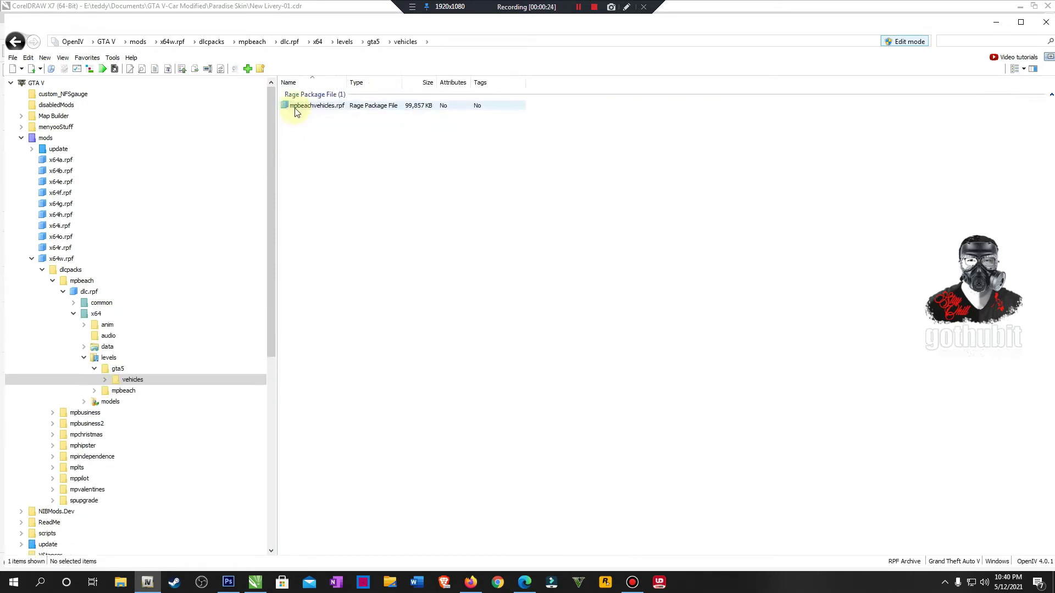
pyautogui.click(294, 106)
pyautogui.doubleClick(295, 105)
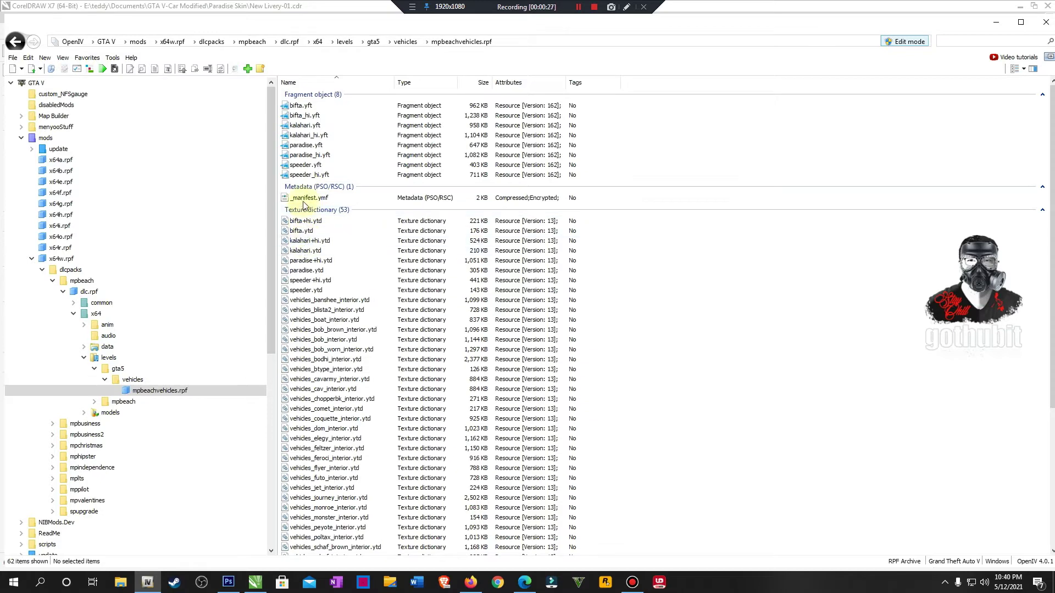
# Step: Preview paradise_hi.yft in the model viewer and examine the livery on the van's rear doors
pyautogui.doubleClick(310, 155)
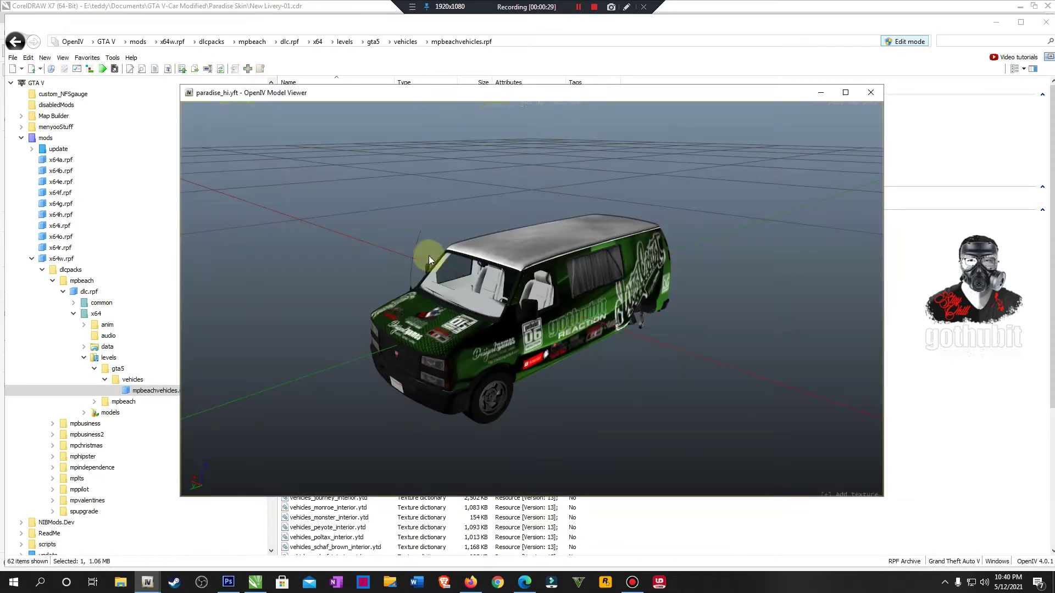
pyautogui.moveTo(308, 357); pyautogui.dragTo(462, 326)
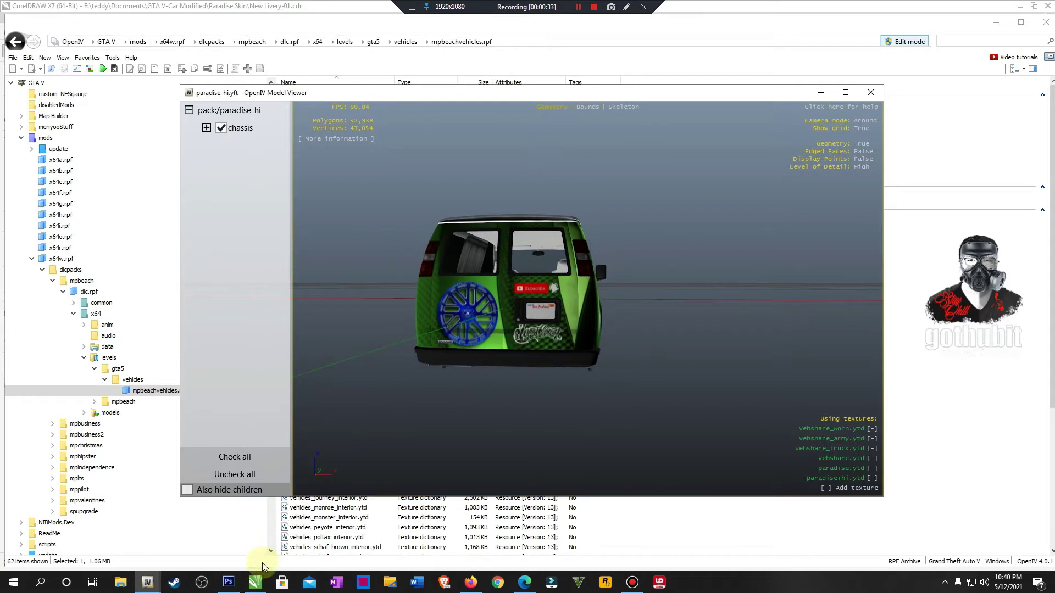
# Step: Switch to CorelDRAW and squash the West Coast Customs logo below the Subscribe button slightly in height
pyautogui.click(256, 581)
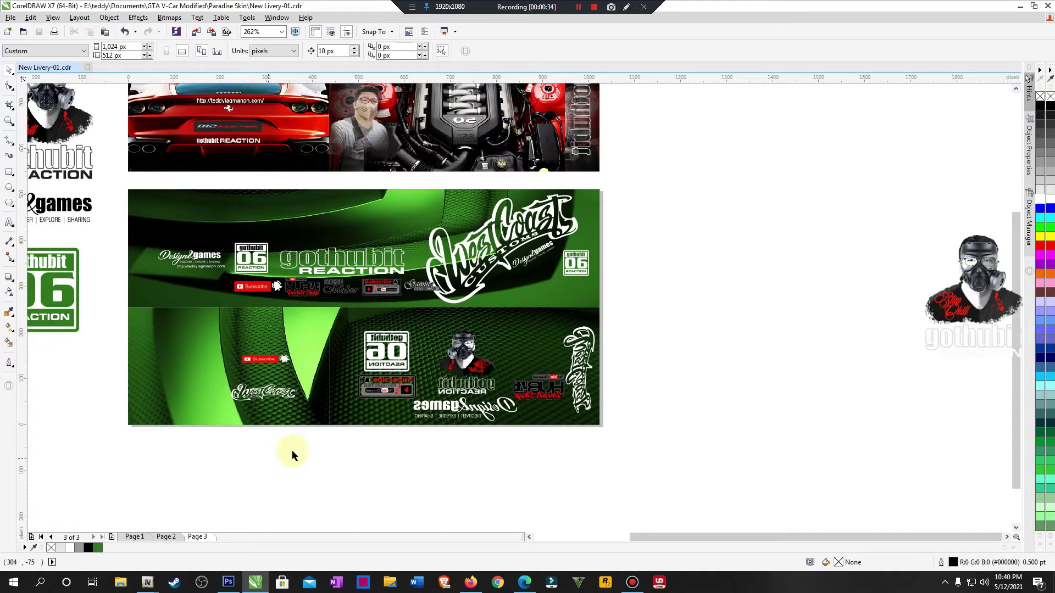
pyautogui.scroll(4, 213, 419)
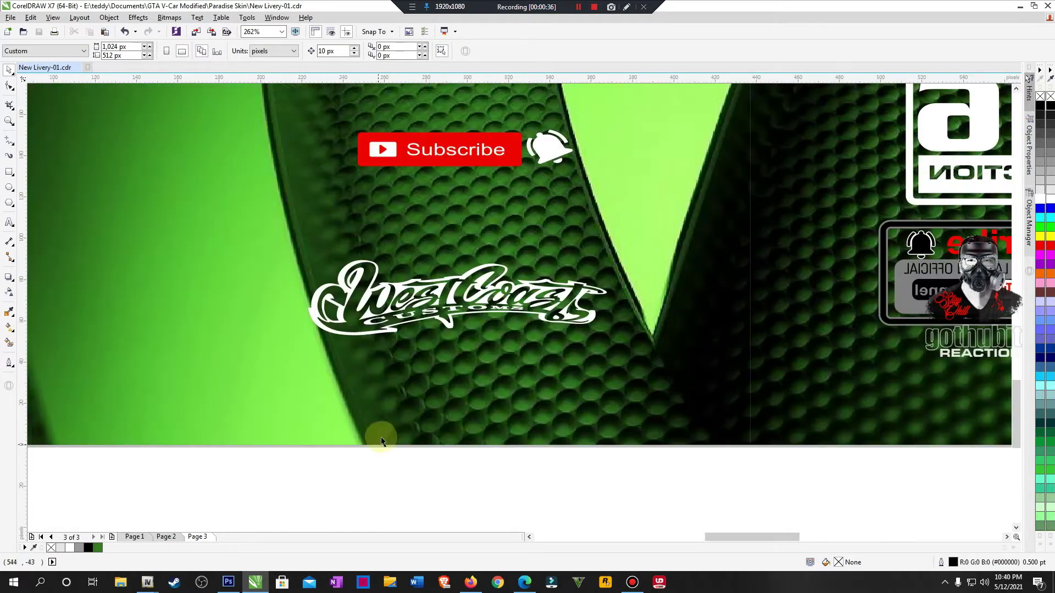
pyautogui.click(438, 296)
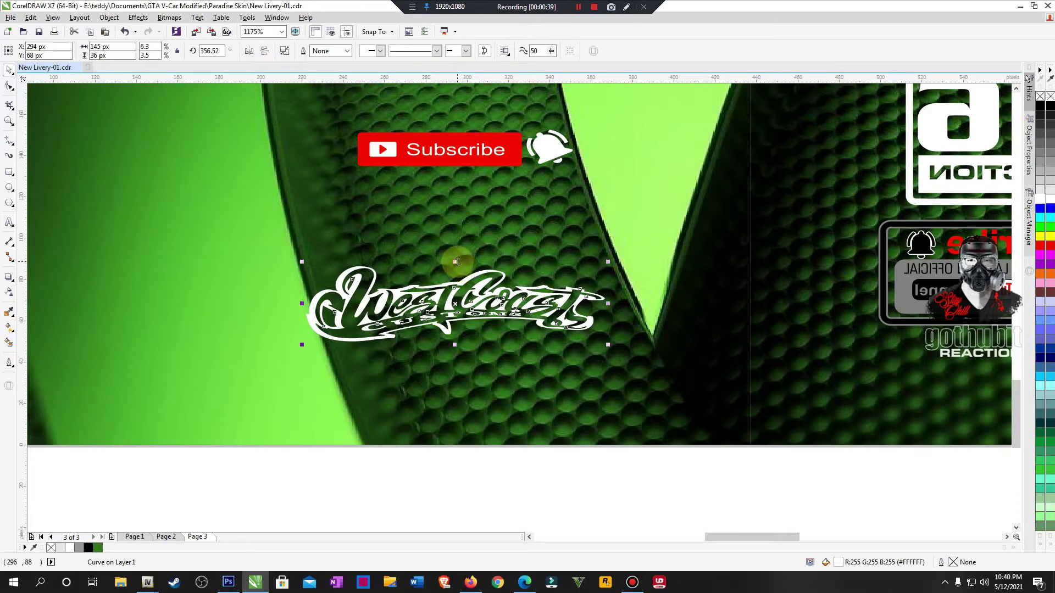
pyautogui.click(462, 487)
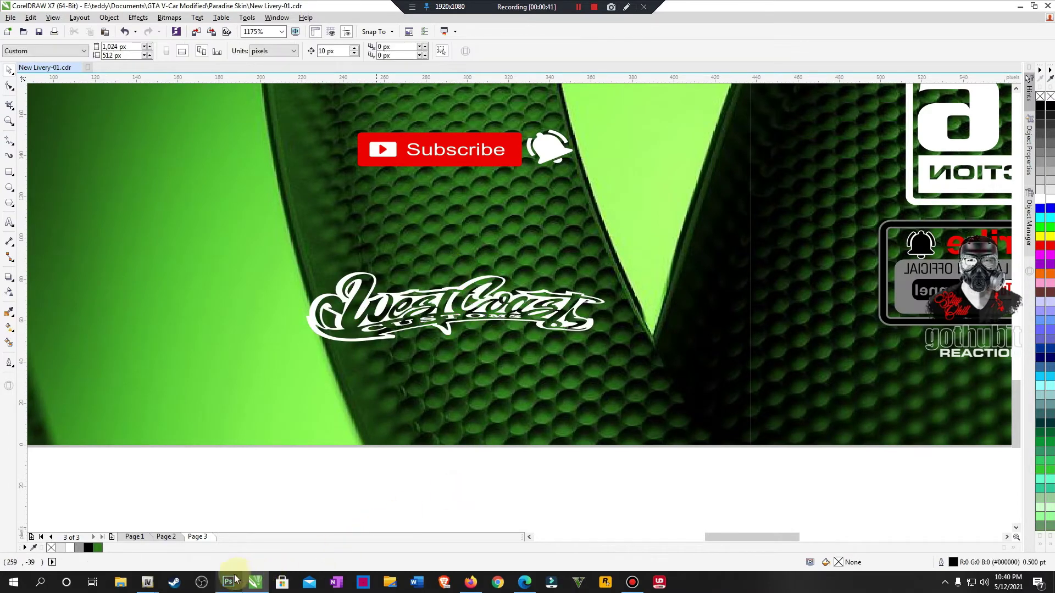
# Step: Check the rear door logos on the van model in OpenIV's model viewer, and return to the livery in CorelDRAW
pyautogui.moveTo(147, 581)
pyautogui.click(207, 536)
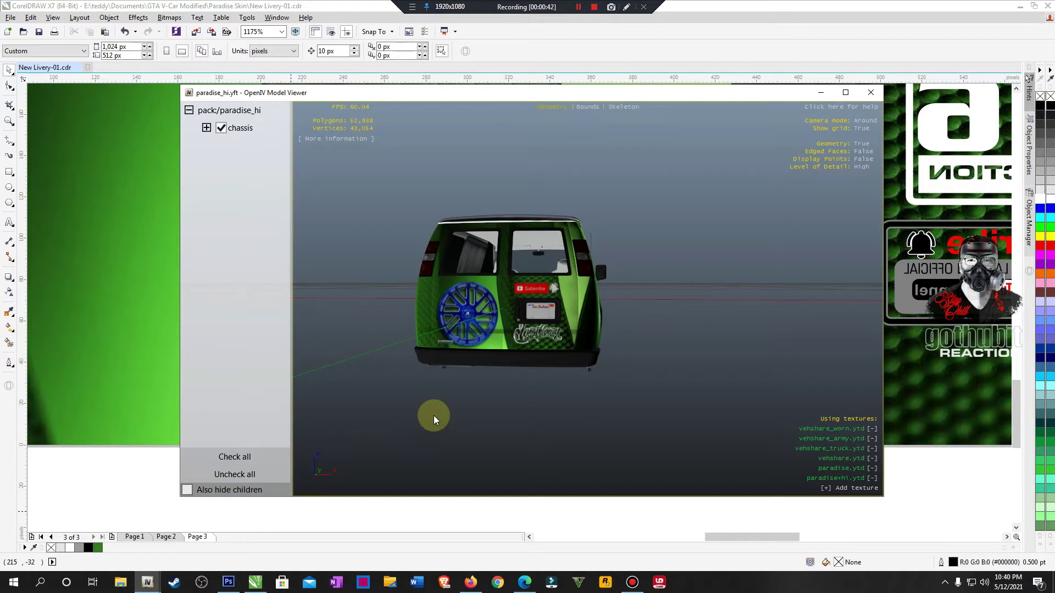
pyautogui.moveTo(478, 441); pyautogui.dragTo(498, 441)
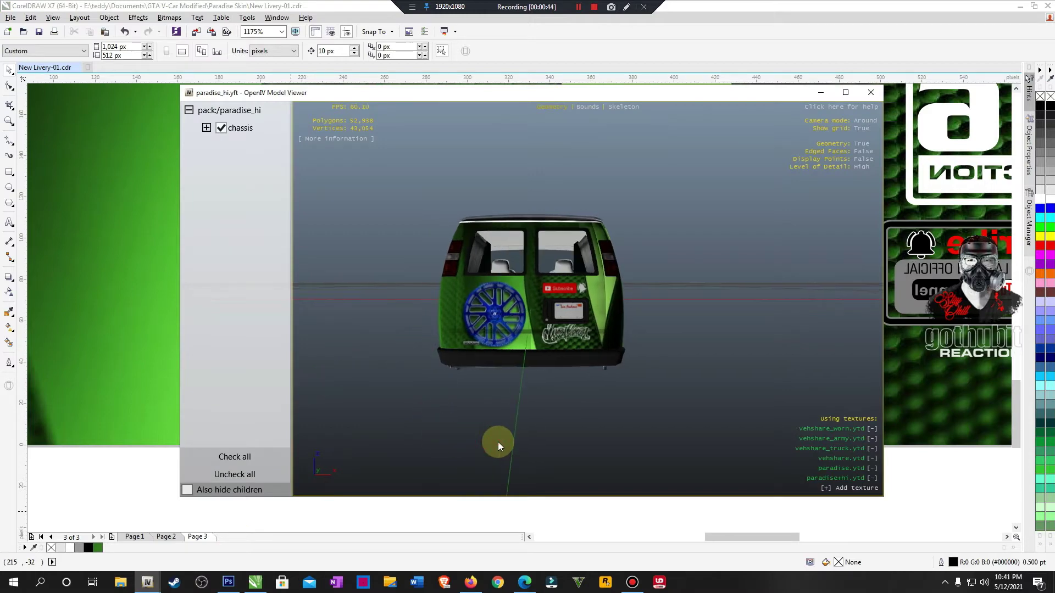
pyautogui.click(254, 582)
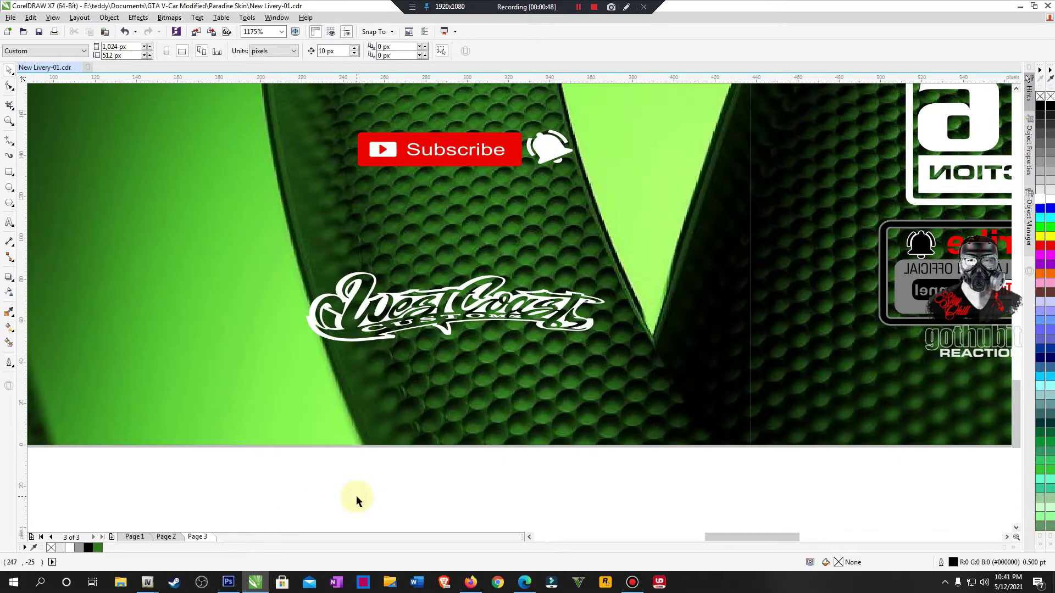
# Step: Switch to the OpenIV model viewer, maximize it and examine the livery along the van's side
pyautogui.scroll(-6, 356, 496)
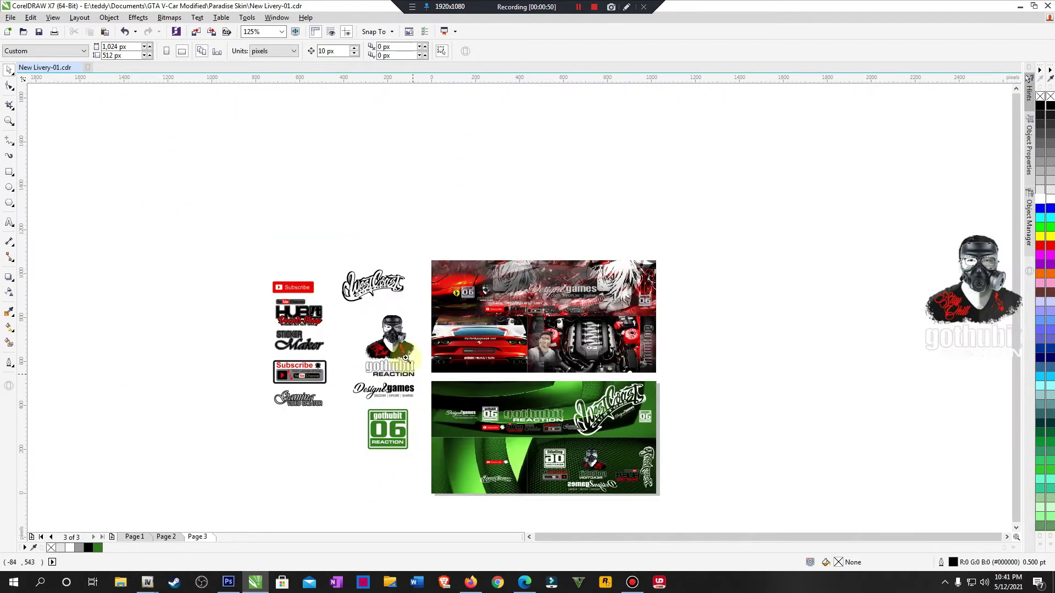
pyautogui.moveTo(398, 358); pyautogui.dragTo(714, 523)
pyautogui.moveTo(147, 581)
pyautogui.click(207, 551)
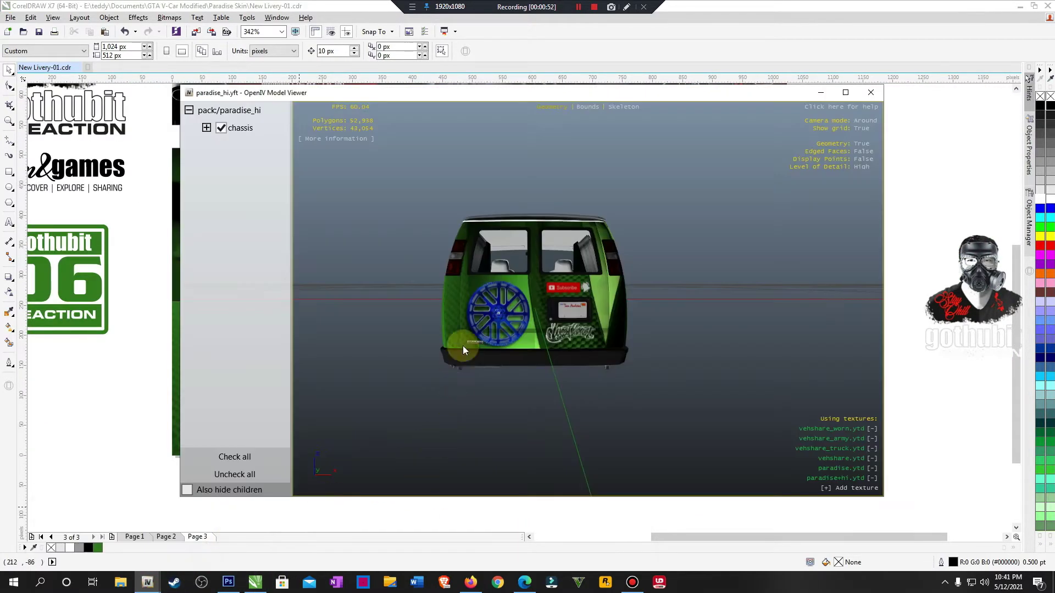
pyautogui.click(845, 93)
pyautogui.moveTo(578, 272); pyautogui.dragTo(741, 311)
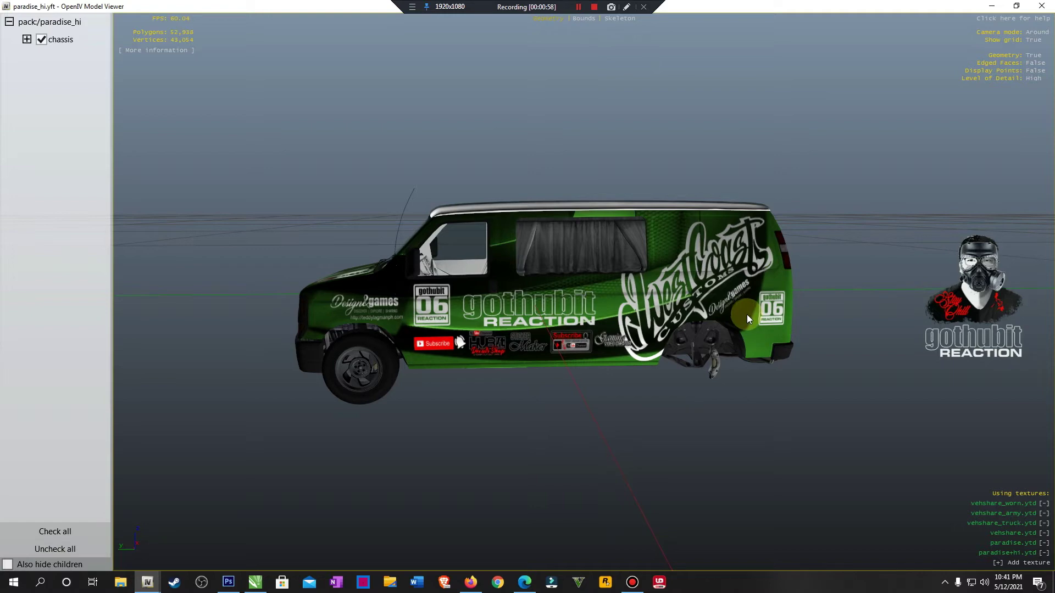
pyautogui.moveTo(747, 314); pyautogui.dragTo(1003, 357)
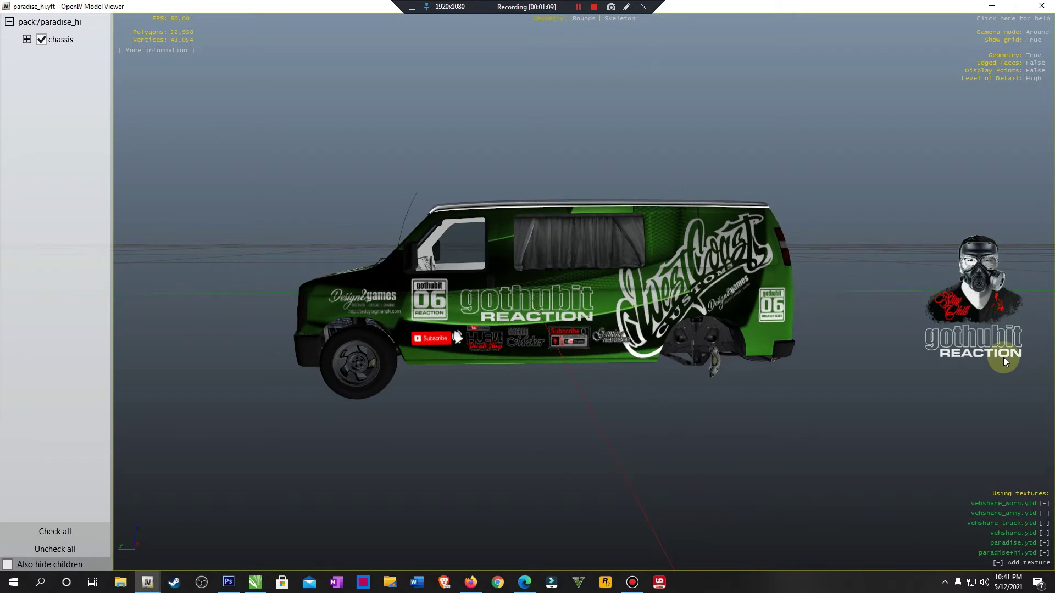
pyautogui.moveTo(1003, 357); pyautogui.dragTo(567, 477)
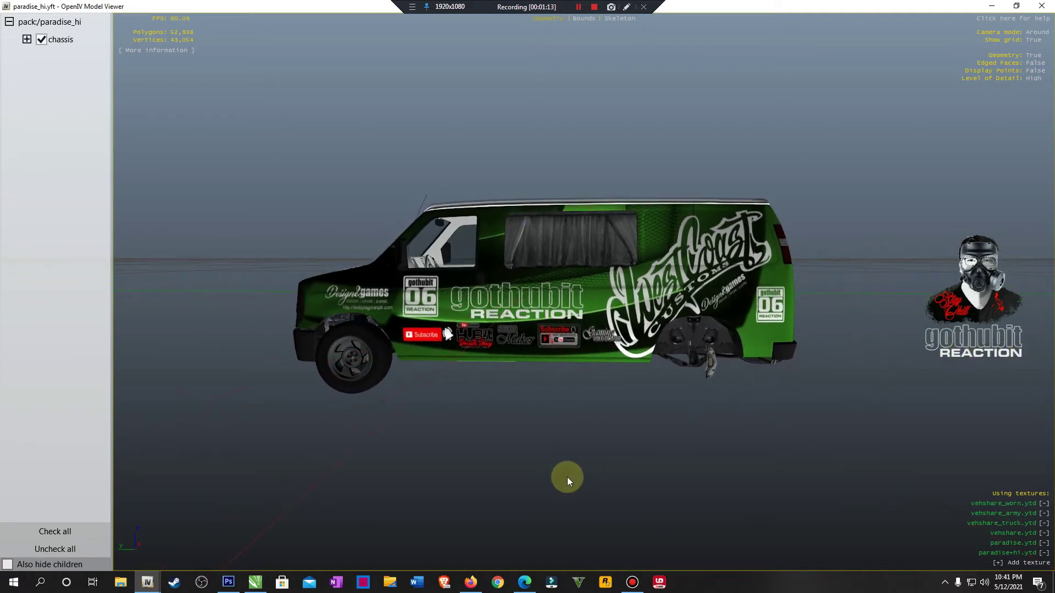
# Step: Switch to CorelDRAW and squash the gothubit 06 badge beside the large West Coast Customs logo to about 48 px high
pyautogui.click(255, 583)
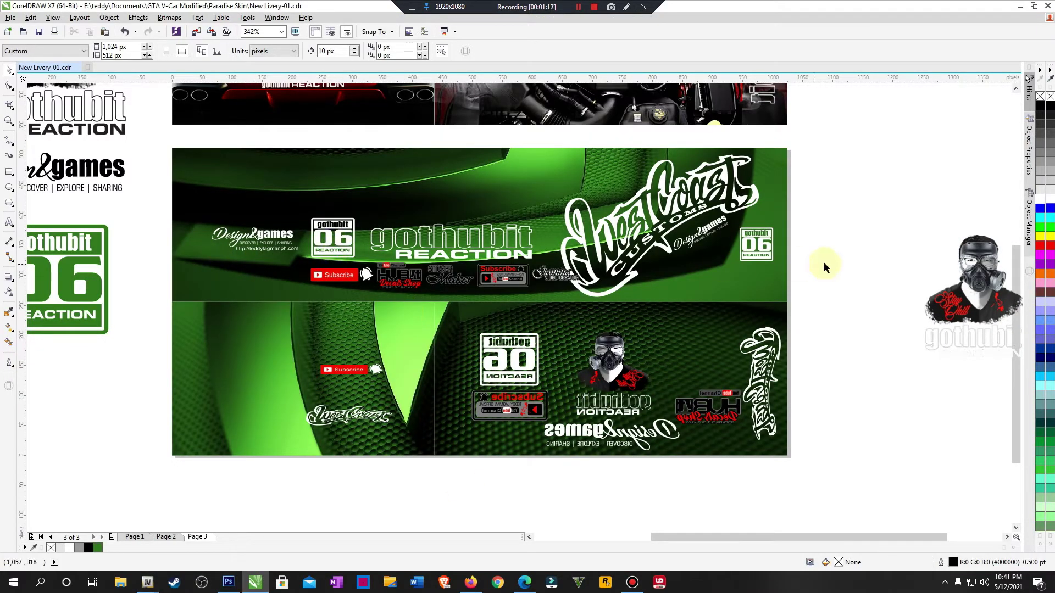
pyautogui.click(757, 247)
pyautogui.scroll(3, 757, 242)
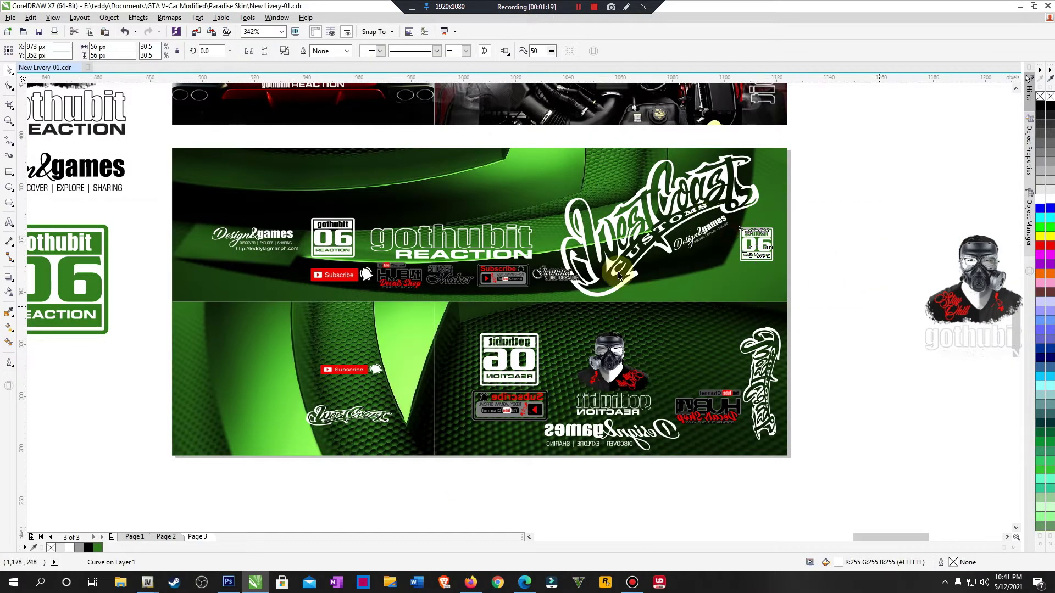
pyautogui.moveTo(393, 184); pyautogui.dragTo(393, 206)
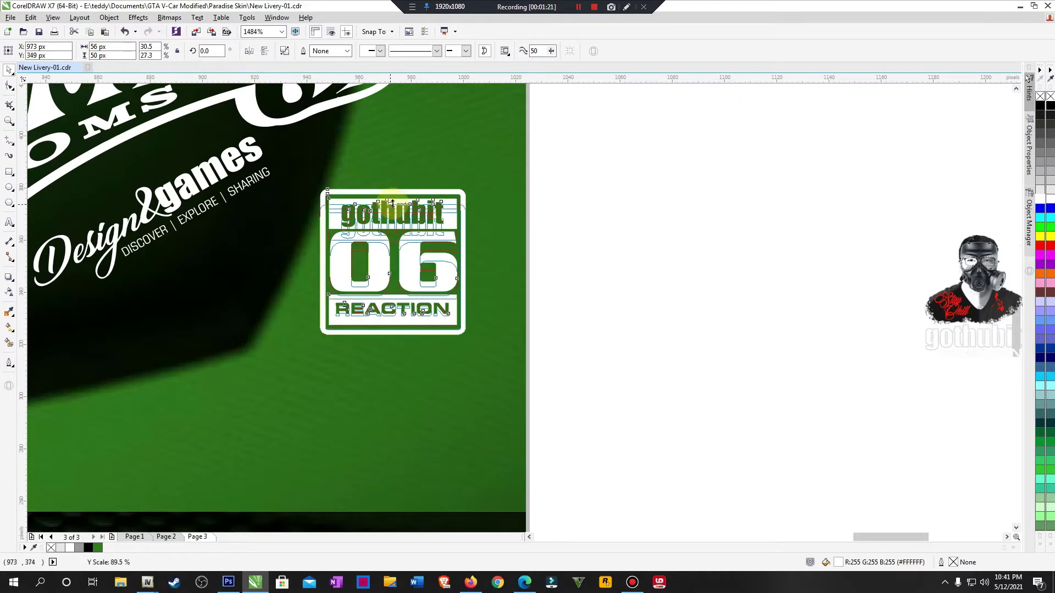
pyautogui.scroll(-8, 526, 302)
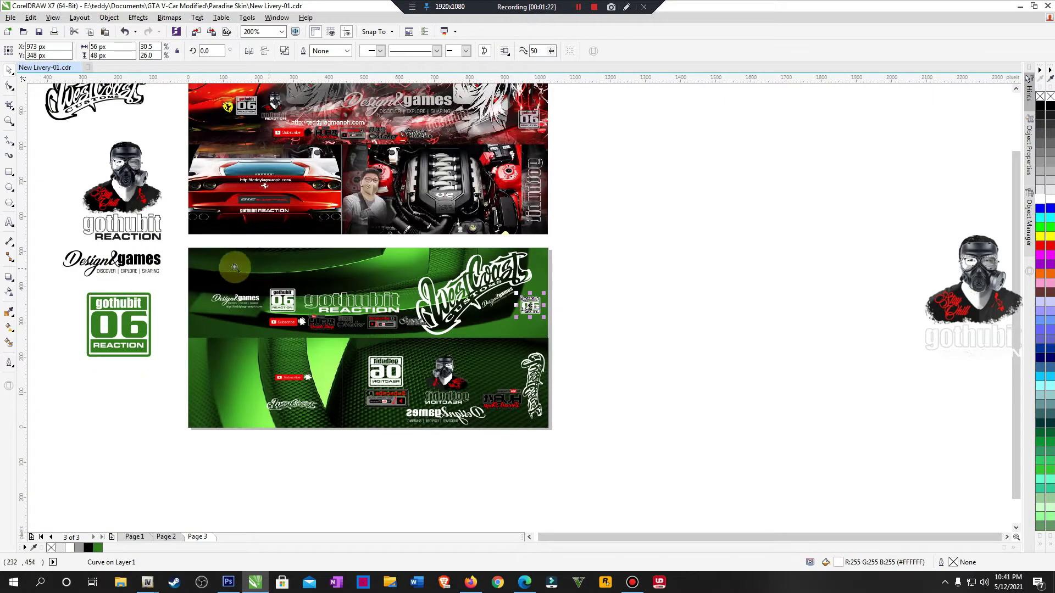
# Step: Squash the gothubit 06 badge between the Design&games and gothubit REACTION logos to about 61 px high
pyautogui.scroll(8, 340, 345)
pyautogui.click(466, 222)
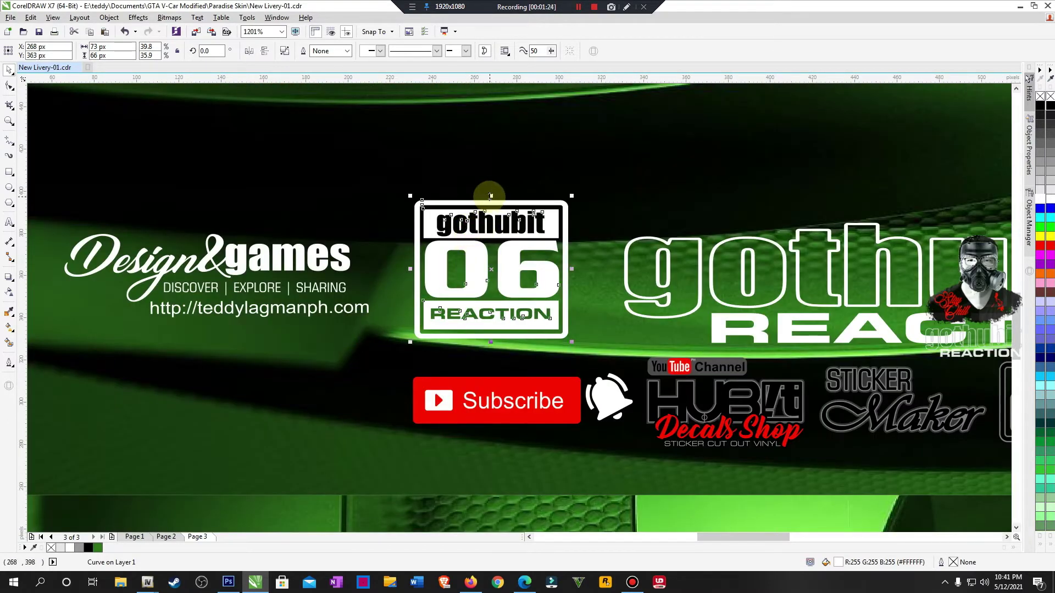
pyautogui.moveTo(490, 197); pyautogui.dragTo(490, 207)
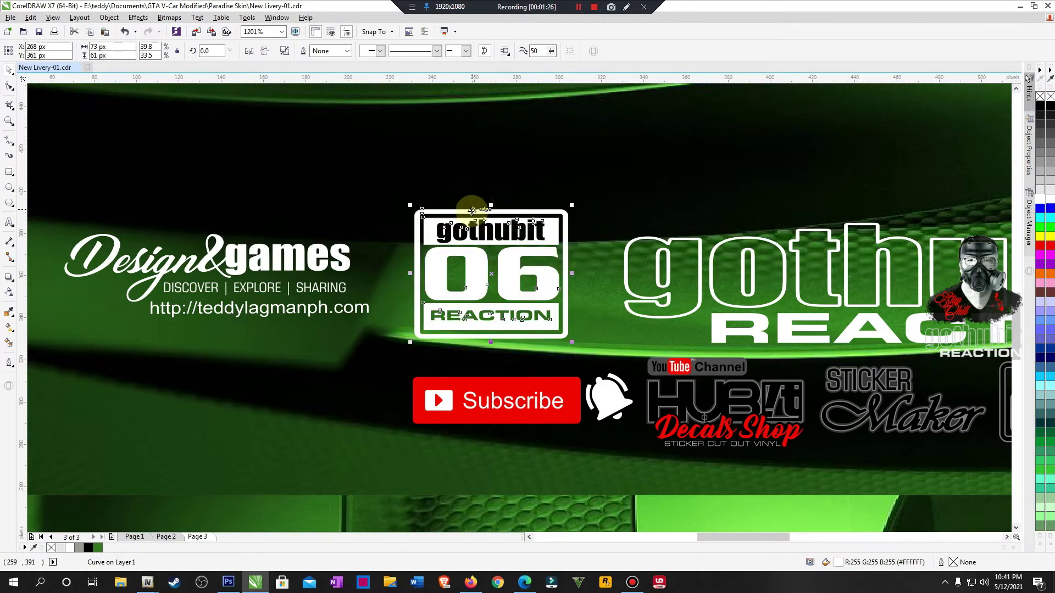
pyautogui.scroll(-7, 456, 254)
pyautogui.scroll(6, 725, 428)
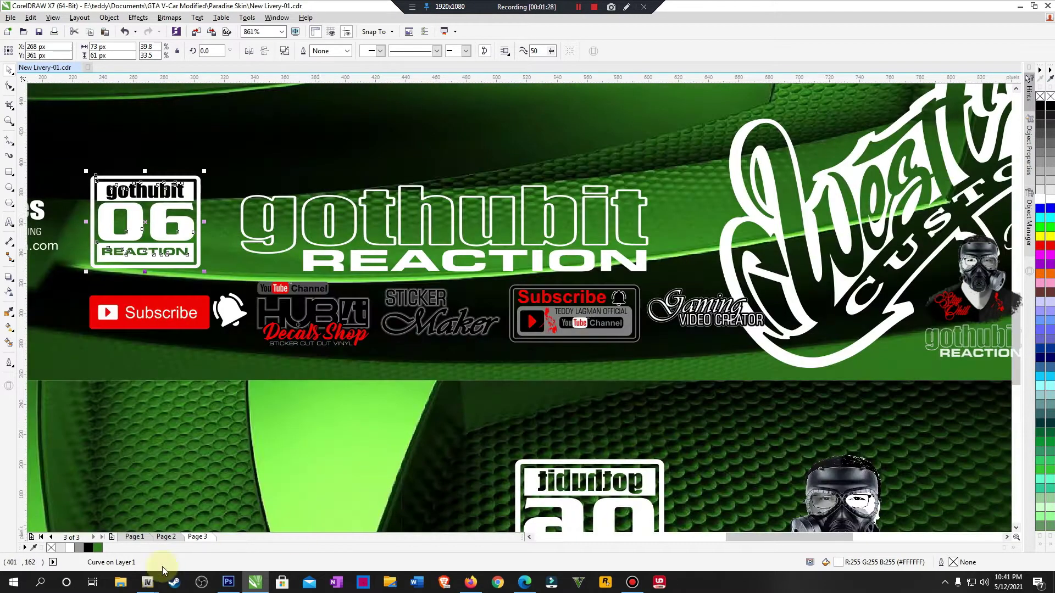
# Step: Check the side logos on the van model in OpenIV, and return to the livery in CorelDRAW
pyautogui.moveTo(147, 585)
pyautogui.click(358, 535)
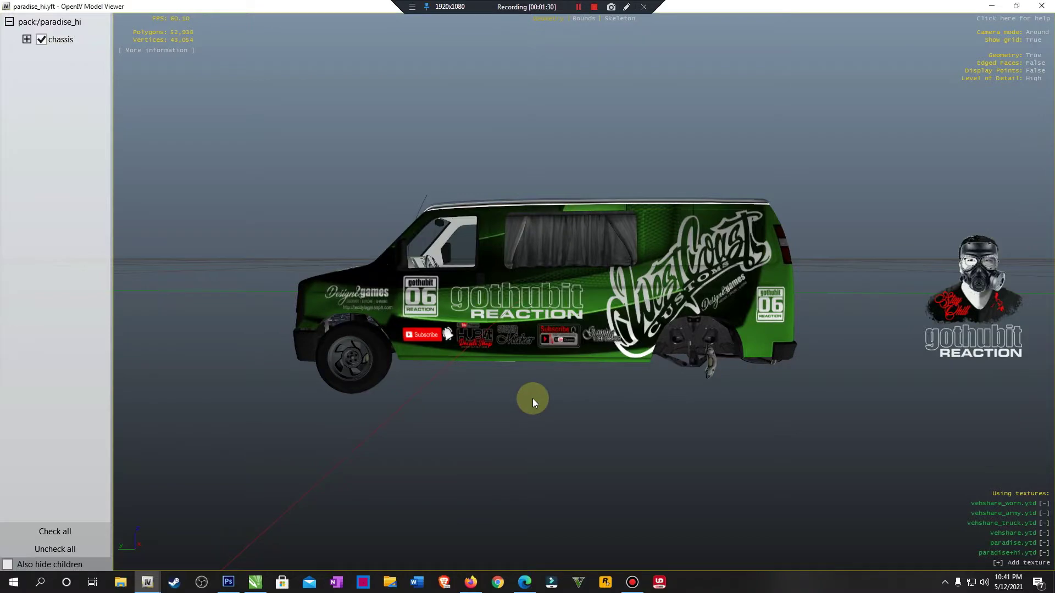
pyautogui.click(256, 585)
# Step: Try shrinking the gothubit REACTION logo on the side panel to about 201 by 42 px and shifting it toward the West Coast Customs logo
pyautogui.click(563, 199)
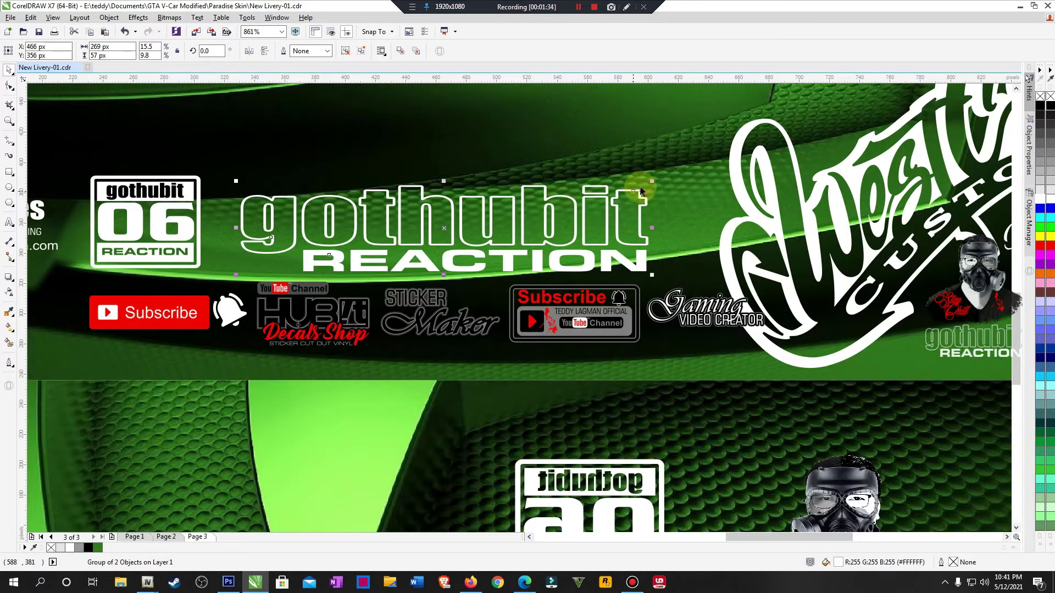
pyautogui.moveTo(651, 181); pyautogui.dragTo(548, 203)
pyautogui.moveTo(397, 247); pyautogui.dragTo(494, 238)
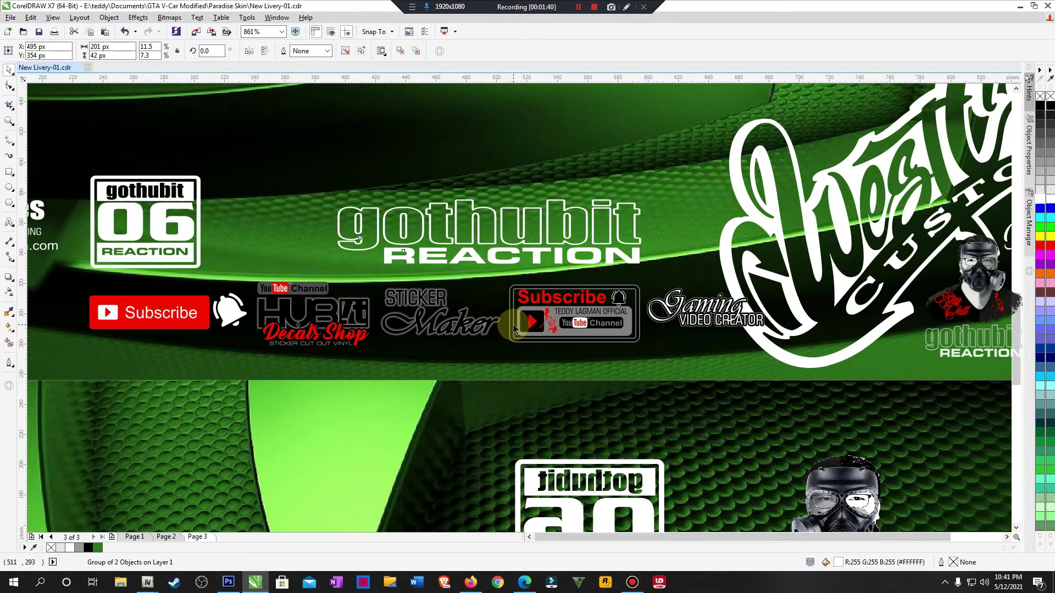
pyautogui.press('F4')
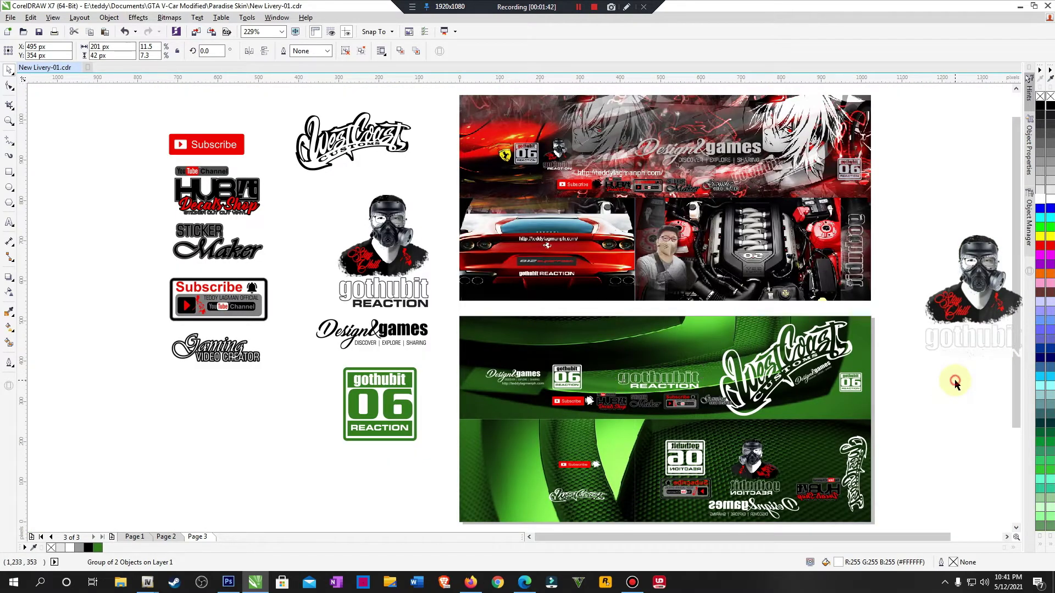
pyautogui.click(955, 383)
pyautogui.scroll(3, 652, 387)
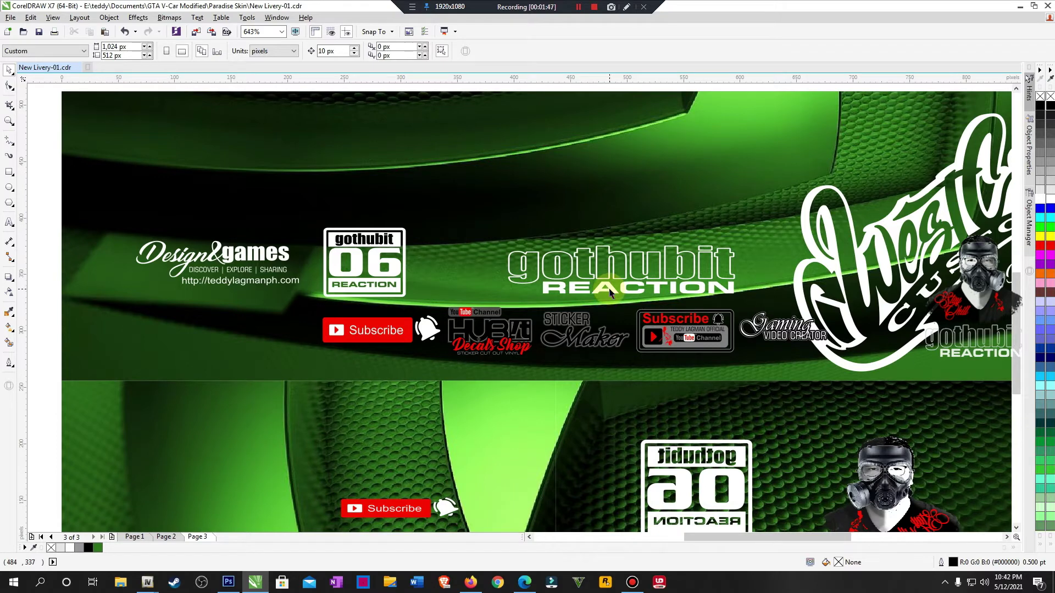
pyautogui.moveTo(610, 293); pyautogui.dragTo(610, 290)
# Step: Undo the gothubit REACTION logo's resizing and shift, and try nudging it 10 px left and back
pyautogui.hotkey('ctrl', 'z')
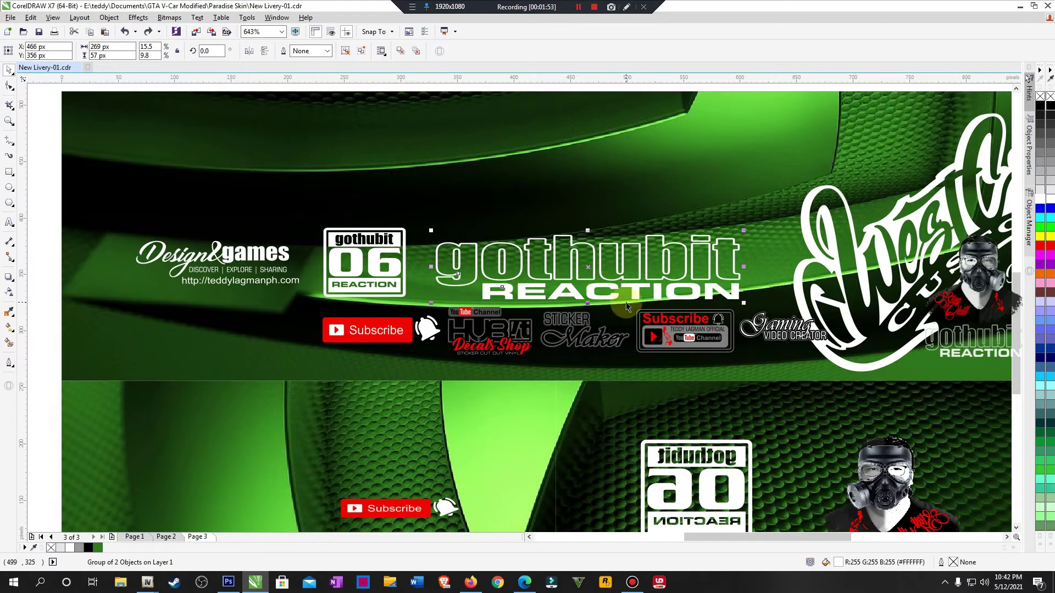
pyautogui.press('Left')
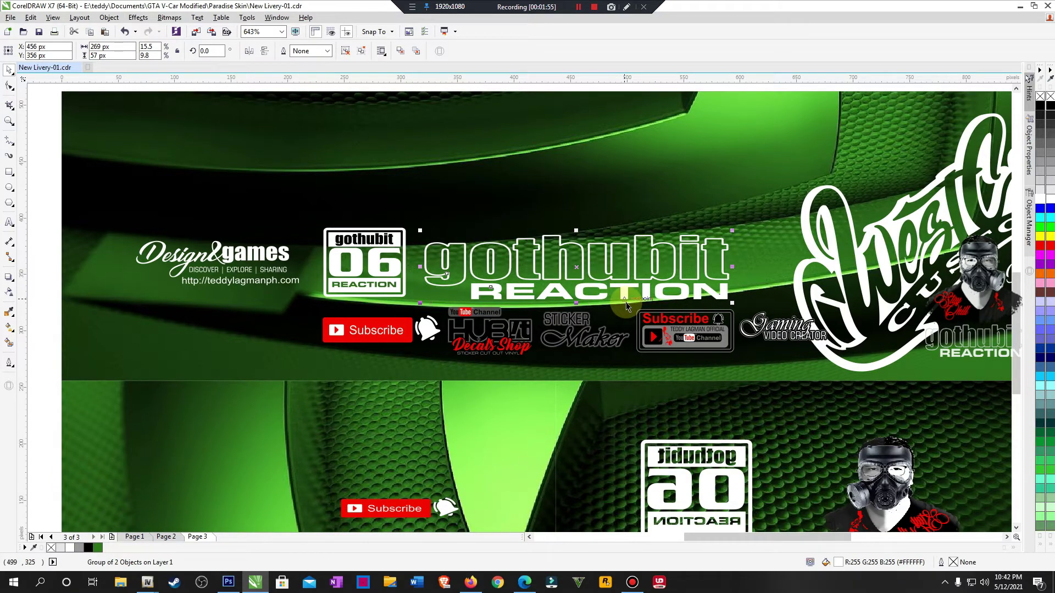
pyautogui.press('Right')
pyautogui.scroll(-3, 714, 304)
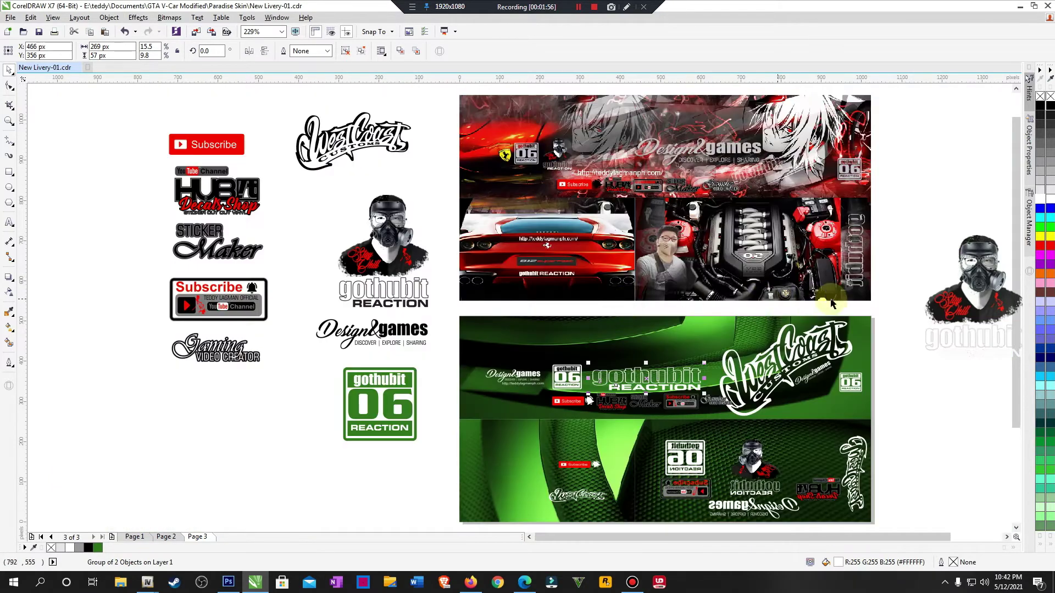
pyautogui.click(898, 317)
pyautogui.scroll(-2, 897, 318)
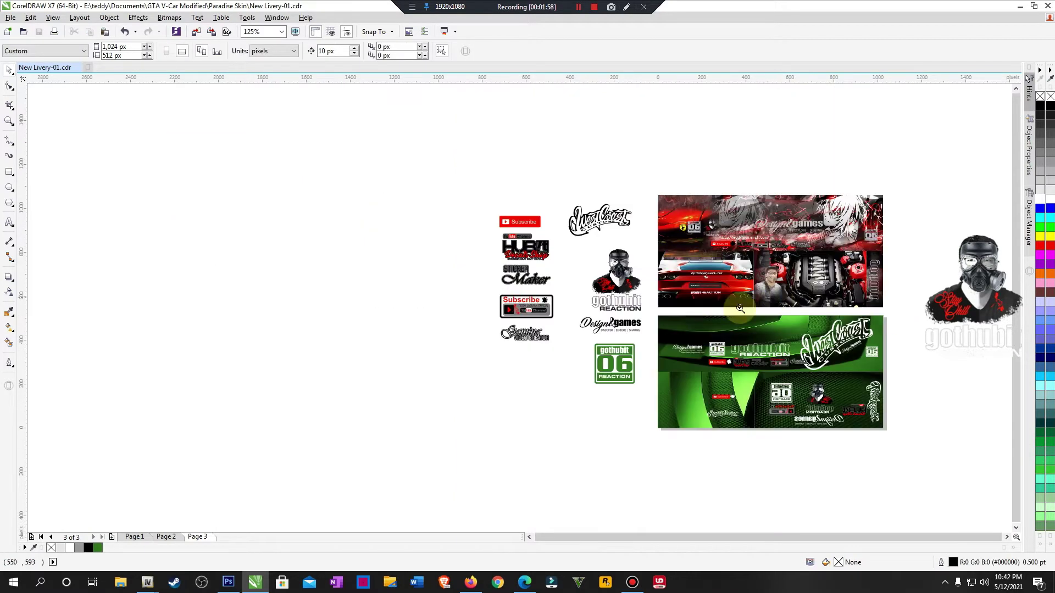
# Step: Try deleting the Subscribe button from the rear door area, and undo the deletion
pyautogui.press('F2')
pyautogui.moveTo(656, 323); pyautogui.dragTo(955, 470)
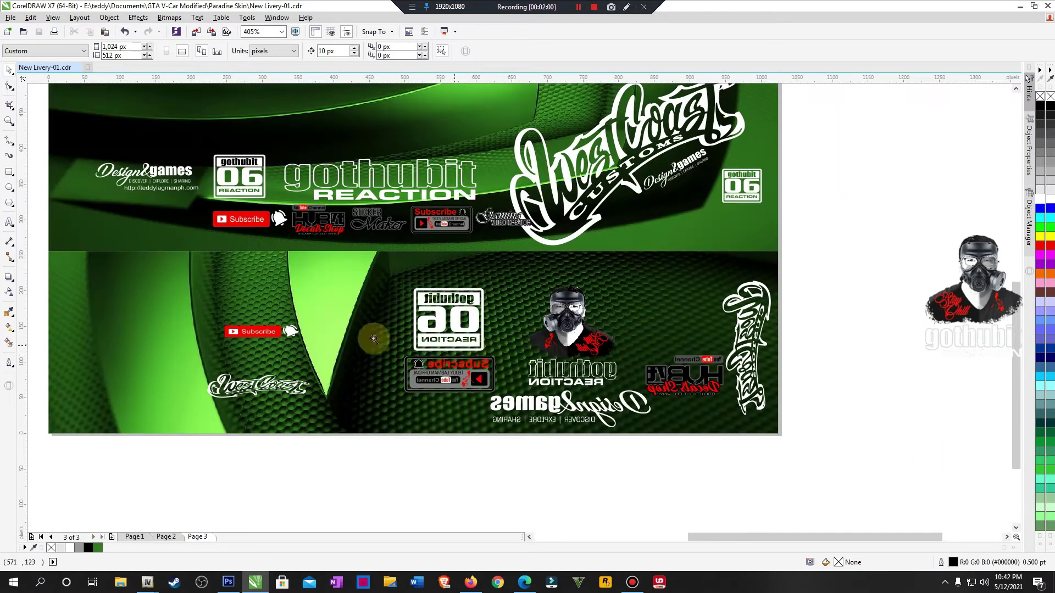
pyautogui.moveTo(148, 264); pyautogui.dragTo(523, 488)
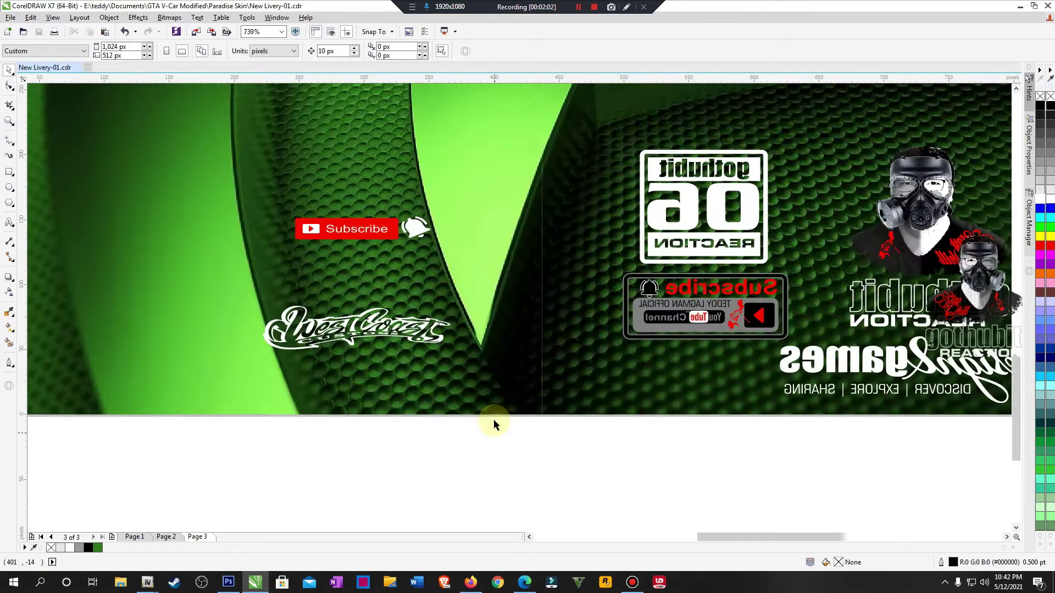
pyautogui.click(342, 228)
pyautogui.press('Delete')
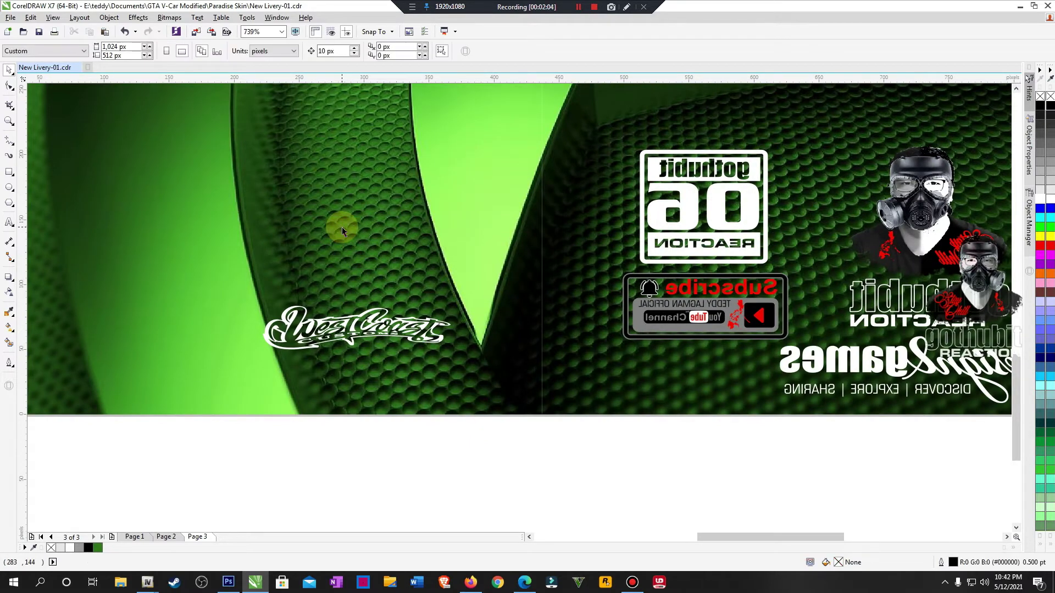
pyautogui.hotkey('ctrl', 'z')
# Step: Try deleting the West Coast Customs logo below the Subscribe button, and undo the deletion
pyautogui.click(380, 330)
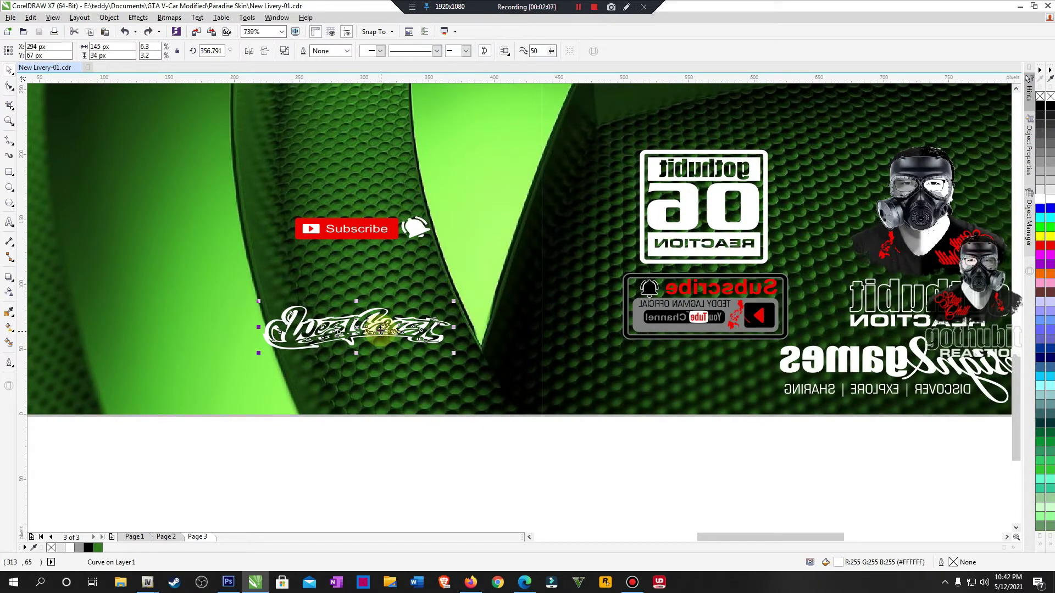
pyautogui.click(380, 352)
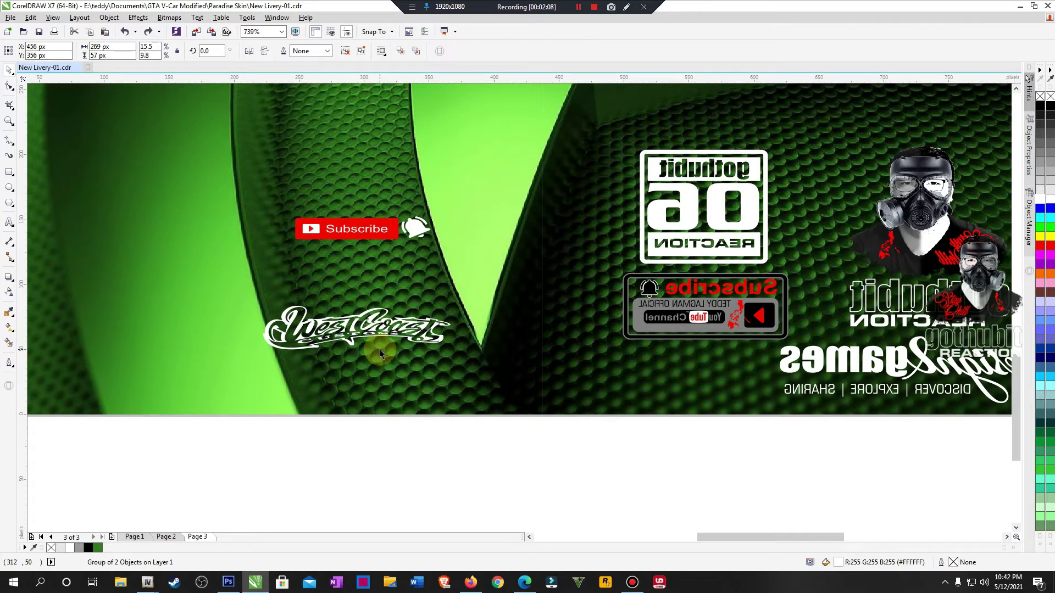
pyautogui.click(378, 329)
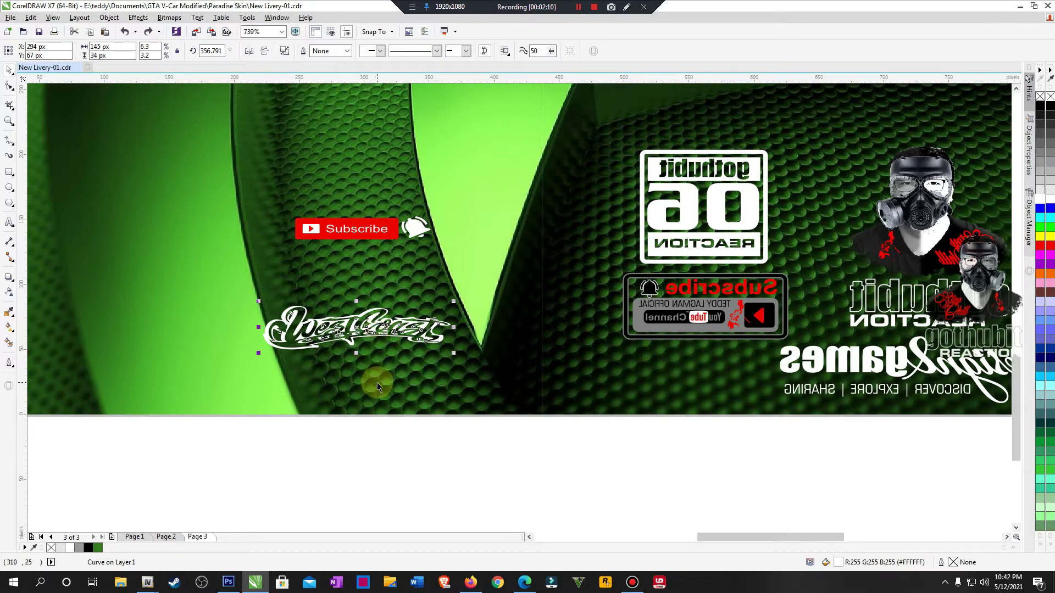
pyautogui.press('Delete')
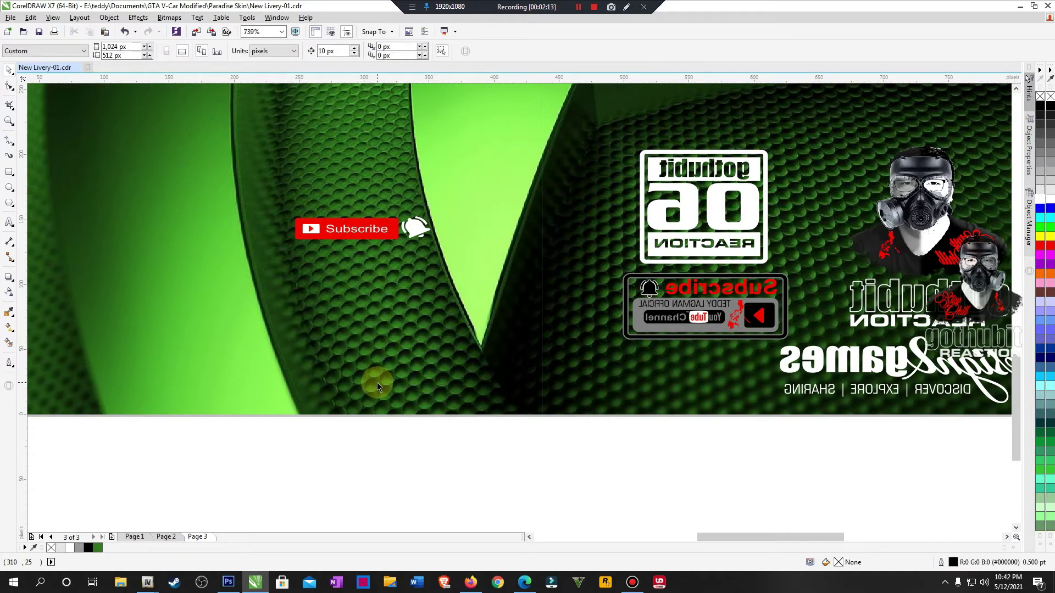
pyautogui.hotkey('ctrl', 'z')
pyautogui.scroll(-3, 397, 432)
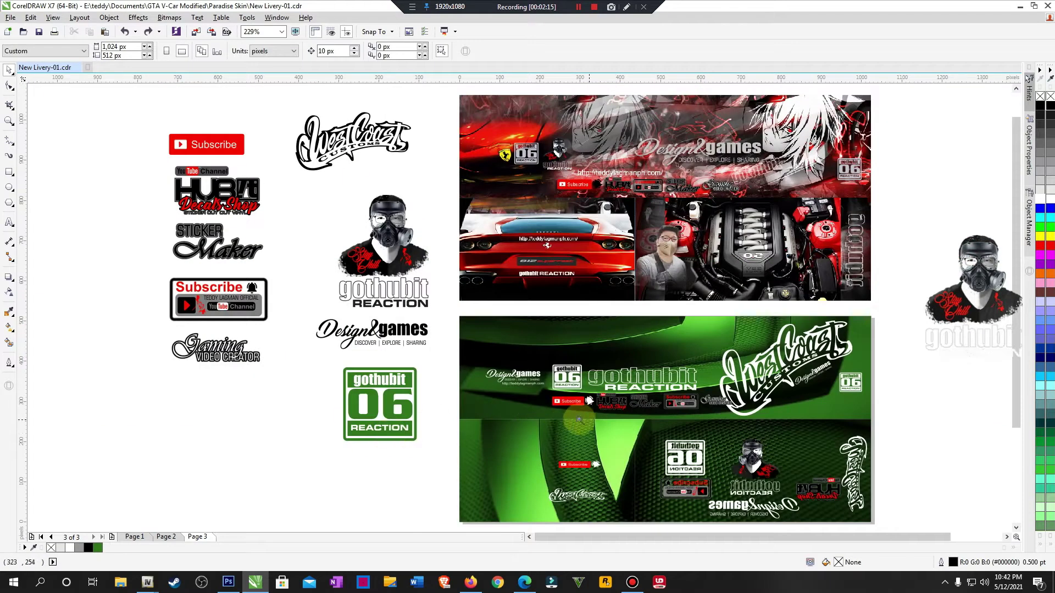
# Step: Mirror the six reversed logos in the lower half of the livery horizontally, and mirror them back
pyautogui.scroll(3, 566, 403)
pyautogui.moveTo(213, 371); pyautogui.dragTo(828, 113)
pyautogui.click(245, 52)
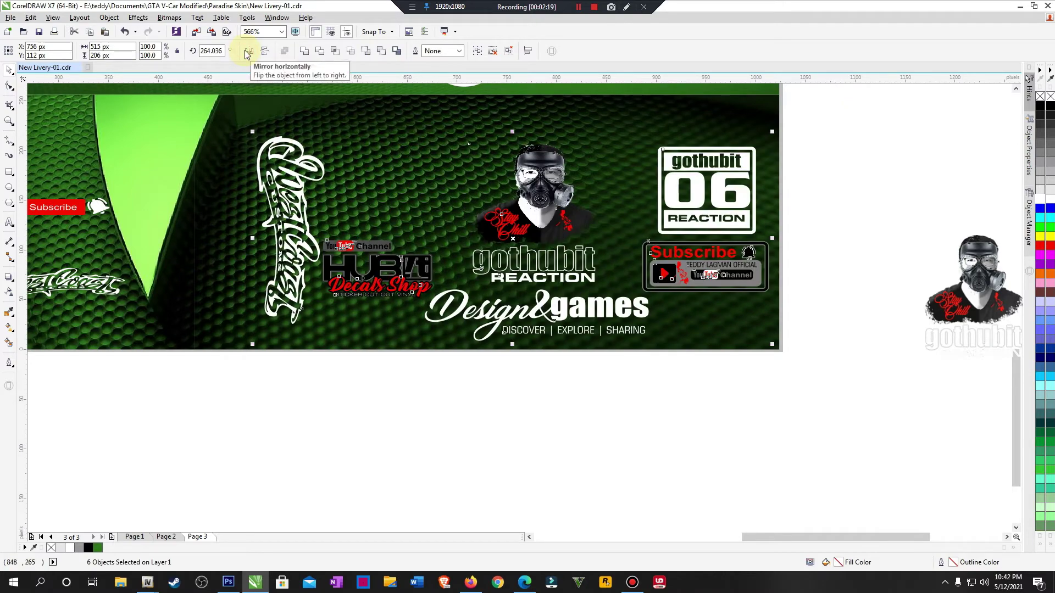
pyautogui.click(251, 52)
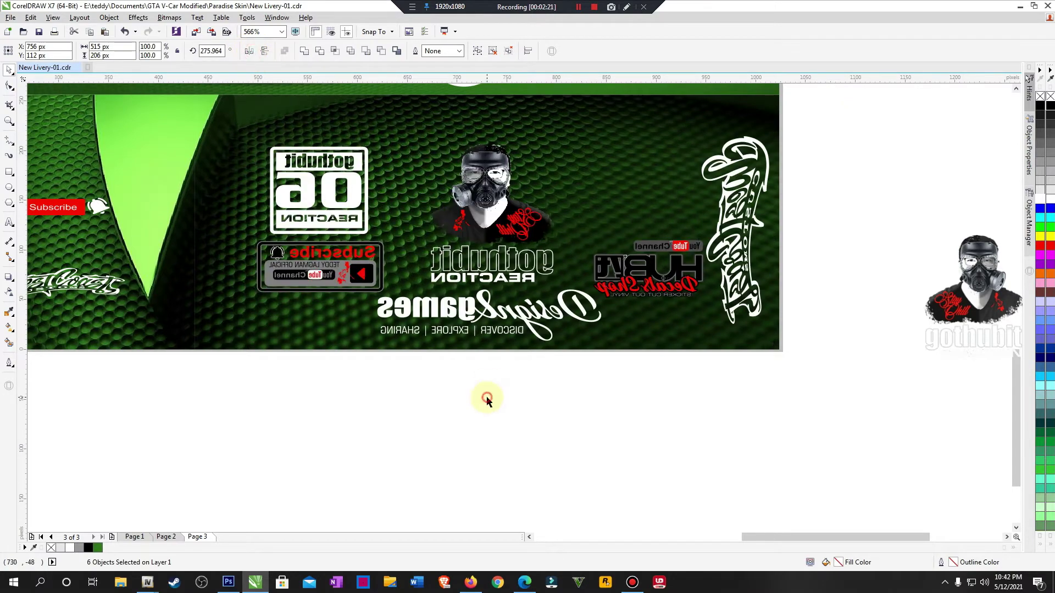
pyautogui.click(487, 398)
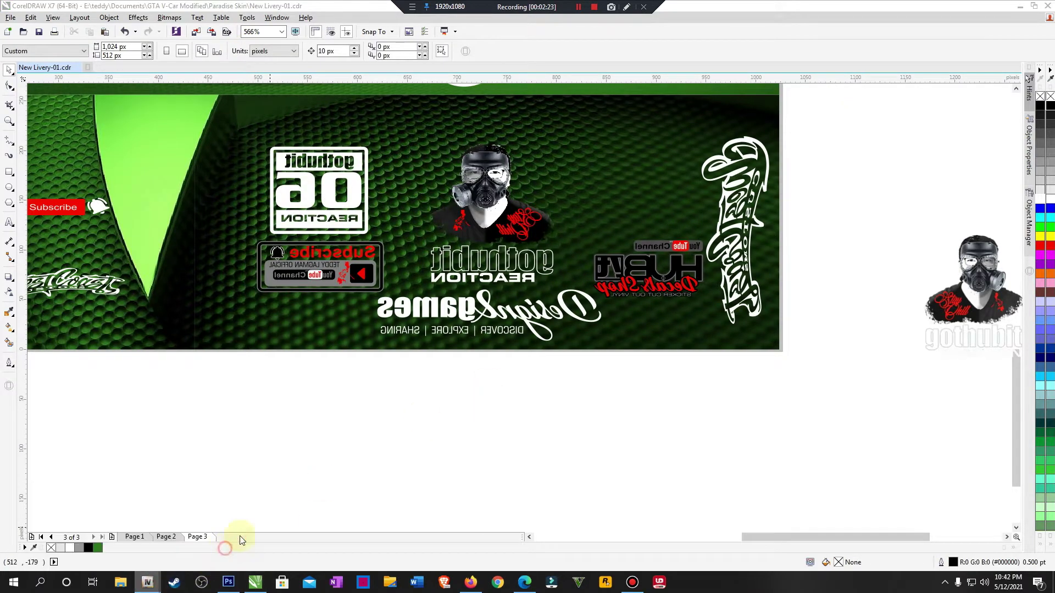
# Step: Examine the reversed logos on the van's opposite side in OpenIV's model viewer, and return to the livery in CorelDRAW
pyautogui.hotkey('alt', 'Tab')
pyautogui.moveTo(471, 420); pyautogui.dragTo(859, 381)
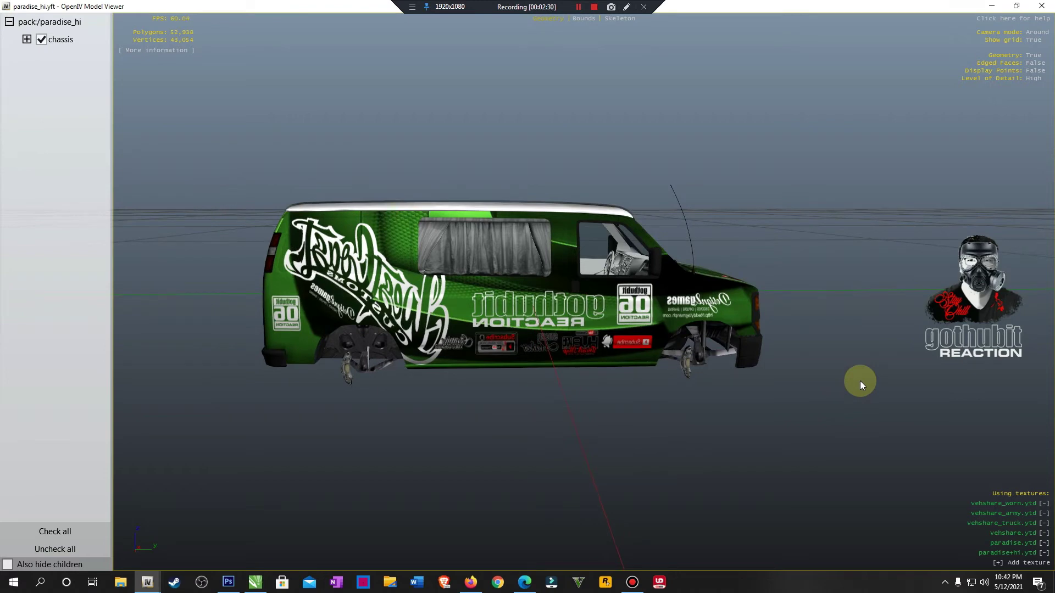
pyautogui.moveTo(859, 381); pyautogui.dragTo(915, 382)
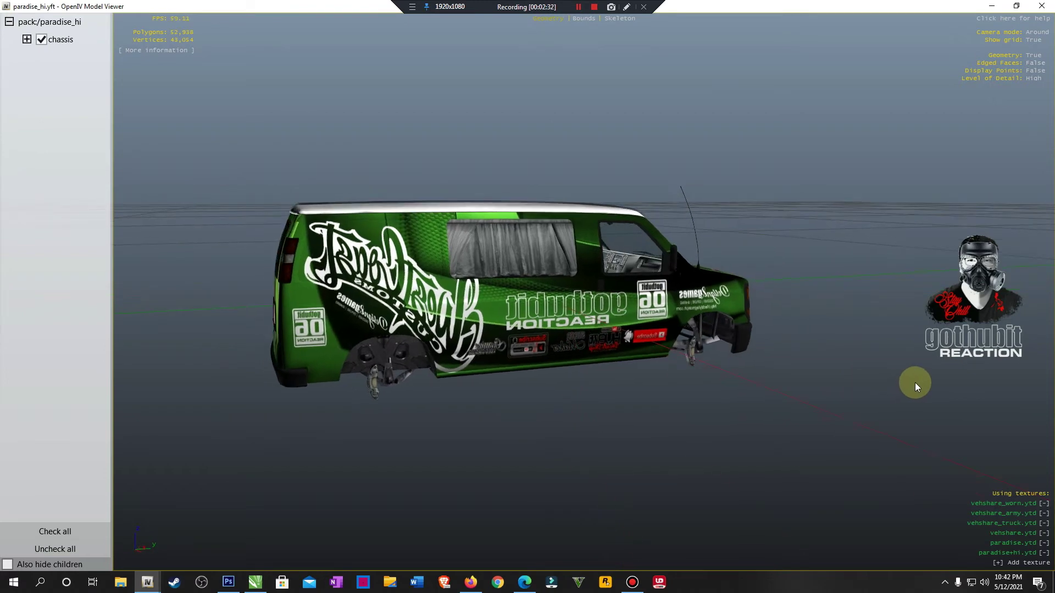
pyautogui.click(255, 581)
pyautogui.scroll(-5, 470, 455)
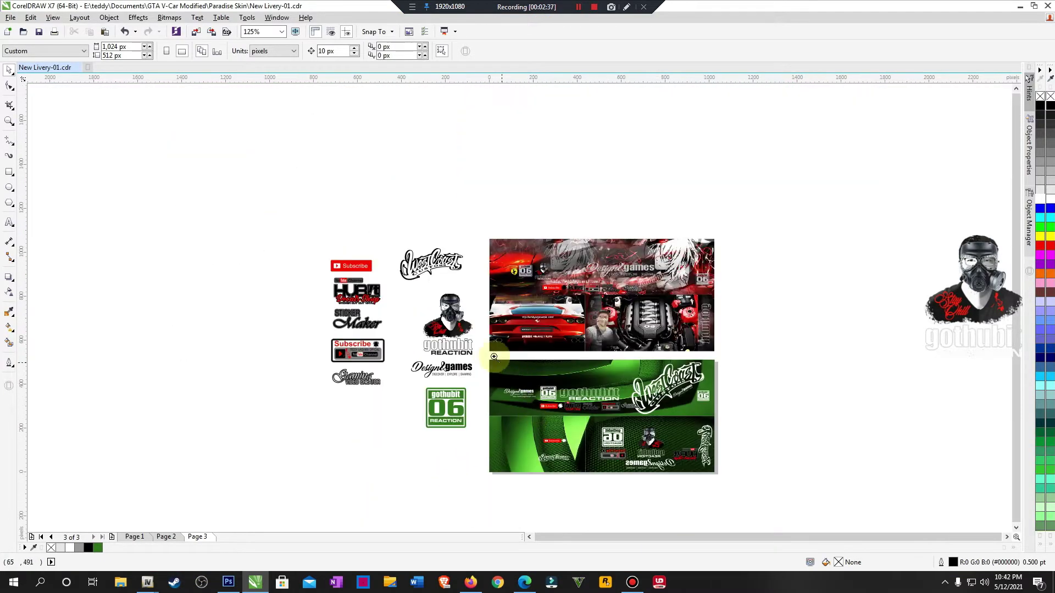
# Step: Inspect the side logos from both sides of the van in OpenIV's model viewer, and return to CorelDRAW
pyautogui.moveTo(476, 330); pyautogui.dragTo(784, 497)
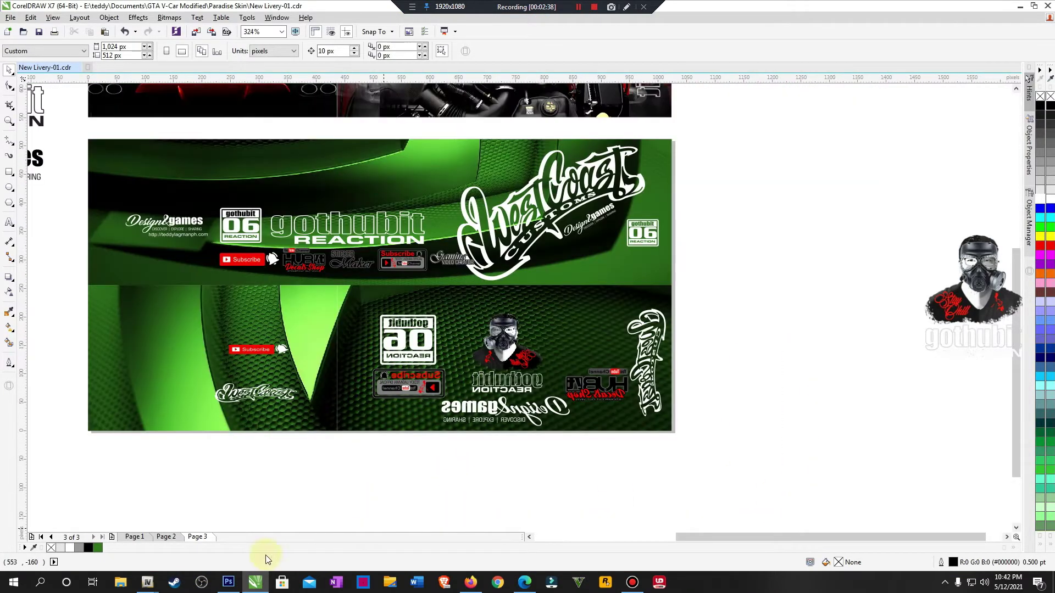
pyautogui.moveTo(158, 587)
pyautogui.click(209, 536)
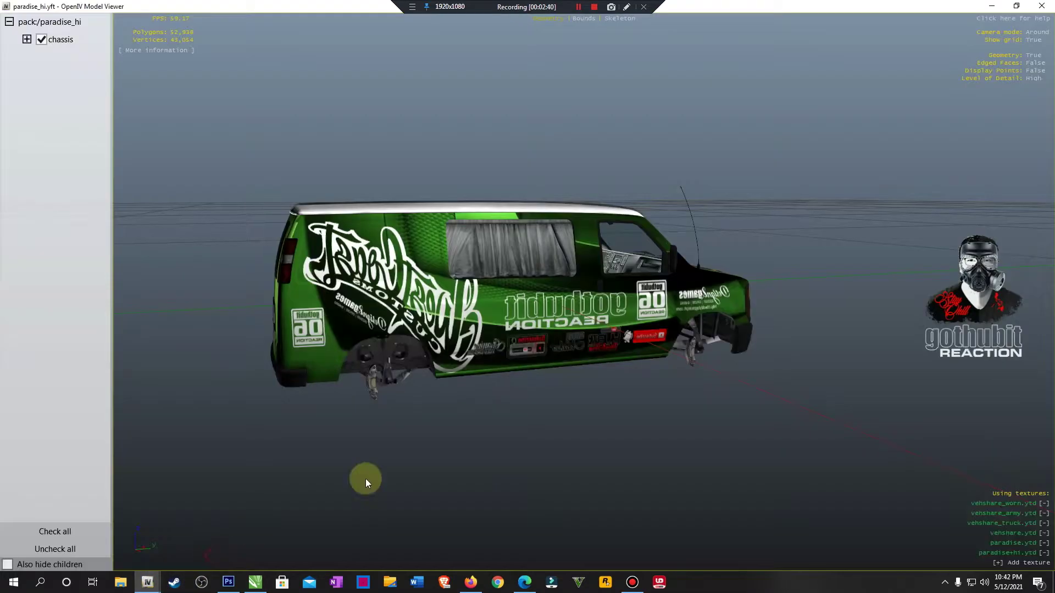
pyautogui.moveTo(364, 479); pyautogui.dragTo(434, 436)
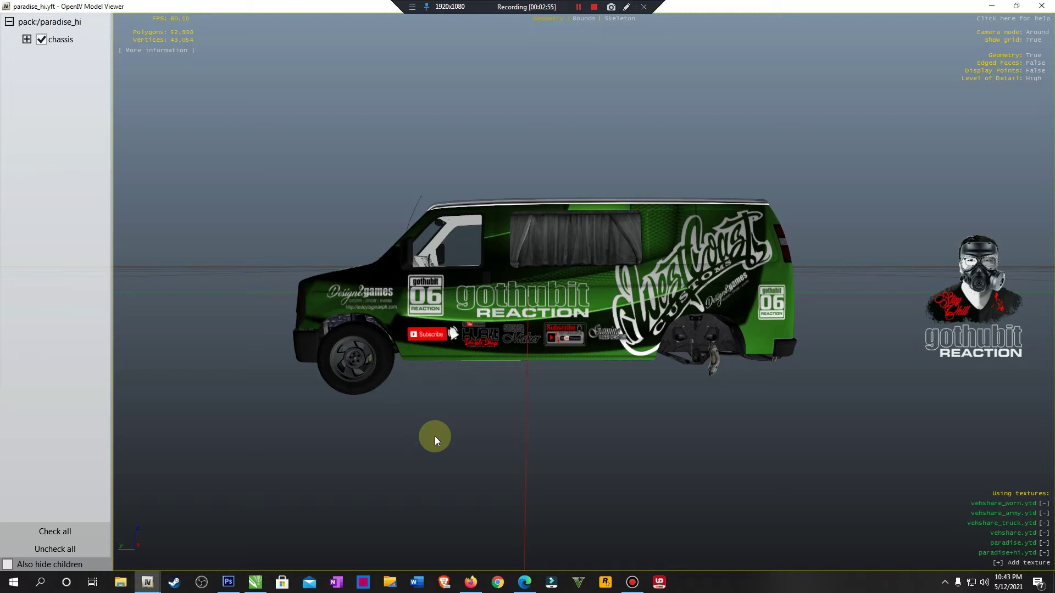
pyautogui.click(265, 584)
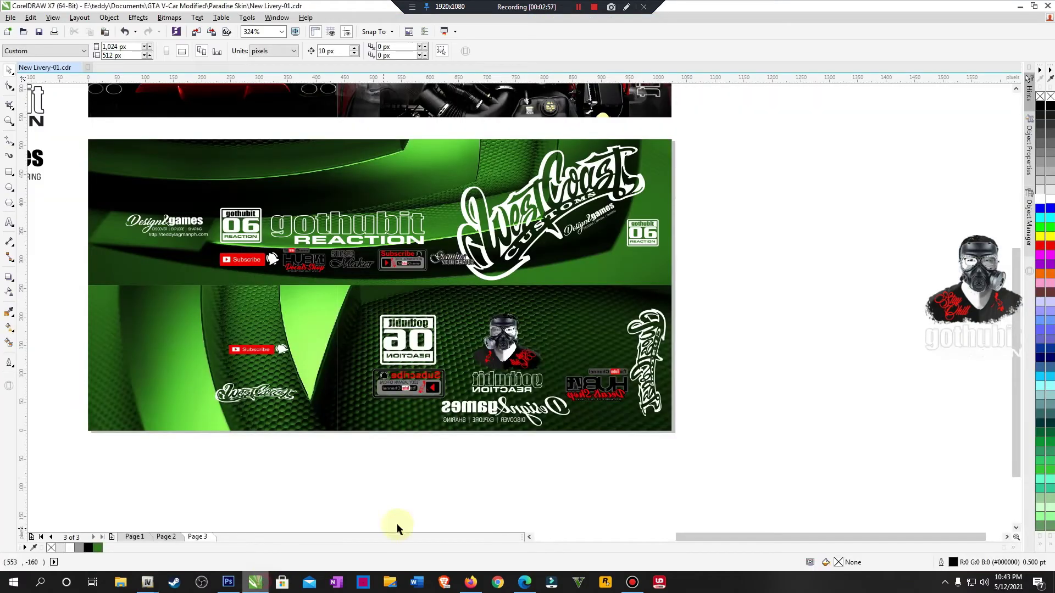
# Step: Copy the Subscribe button with its bell beneath the small gothubit 06 badge at the livery's rear end, shrunk to about the badge's width
pyautogui.click(265, 351)
pyautogui.moveTo(267, 350); pyautogui.dragTo(644, 259)
pyautogui.scroll(4, 709, 230)
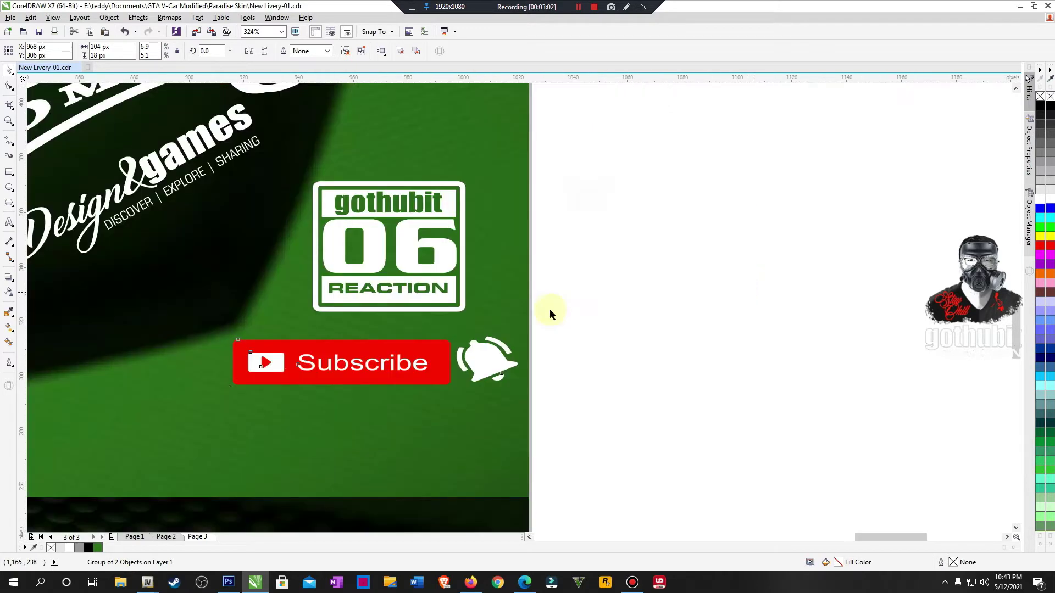
pyautogui.moveTo(228, 332); pyautogui.dragTo(348, 352)
pyautogui.moveTo(414, 384); pyautogui.dragTo(375, 349)
pyautogui.click(652, 438)
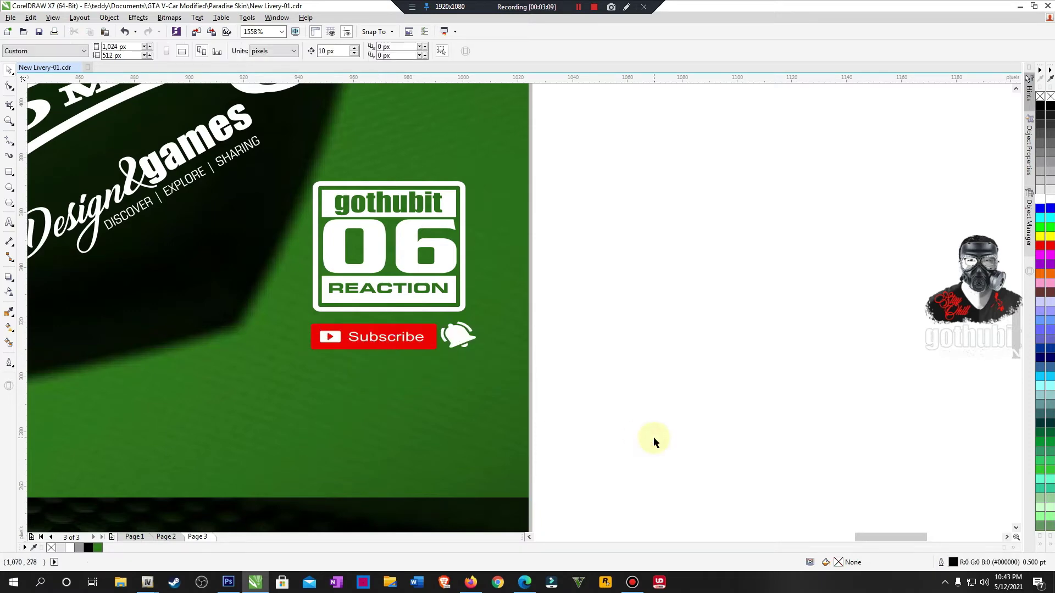
# Step: Compare the full green livery with the van's rear side logos in OpenIV's model viewer, and return to CorelDRAW
pyautogui.scroll(-5, 654, 437)
pyautogui.scroll(-2, 654, 437)
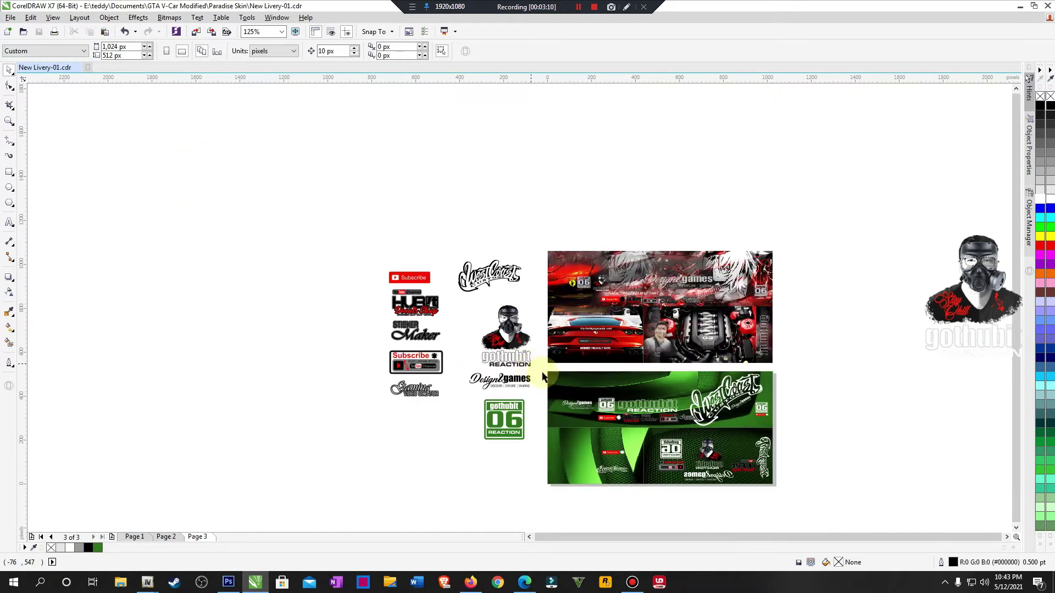
pyautogui.press('z')
pyautogui.moveTo(504, 348); pyautogui.dragTo(809, 515)
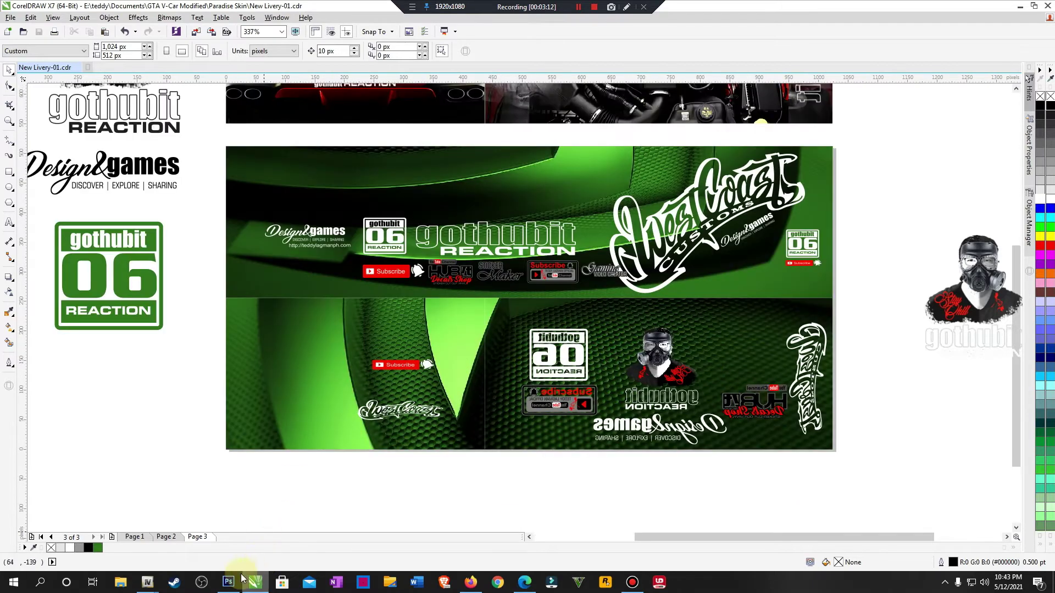
pyautogui.moveTo(147, 582)
pyautogui.click(209, 543)
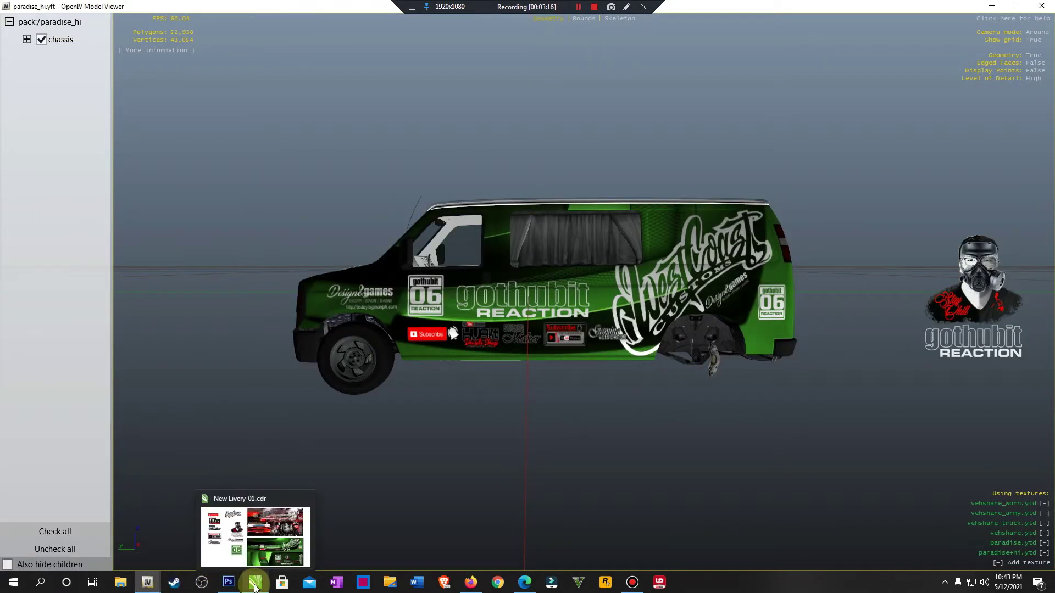
pyautogui.click(271, 579)
# Step: Level the small Design&games logo beneath the West Coast Customs lettering and stretch its height to about 28 px
pyautogui.moveTo(691, 203); pyautogui.dragTo(867, 317)
pyautogui.click(393, 199)
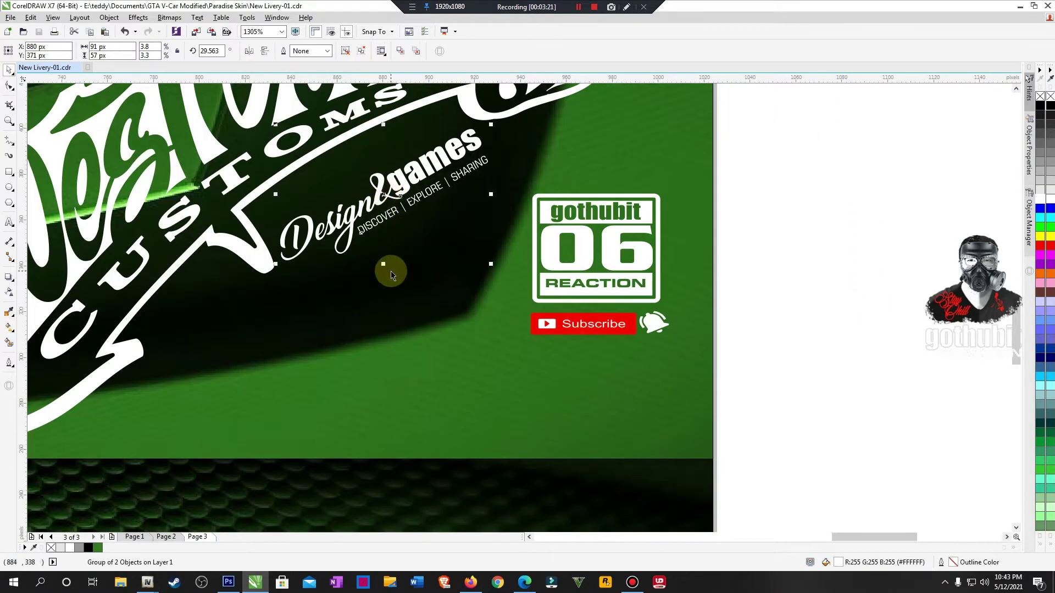
pyautogui.scroll(-4, 477, 283)
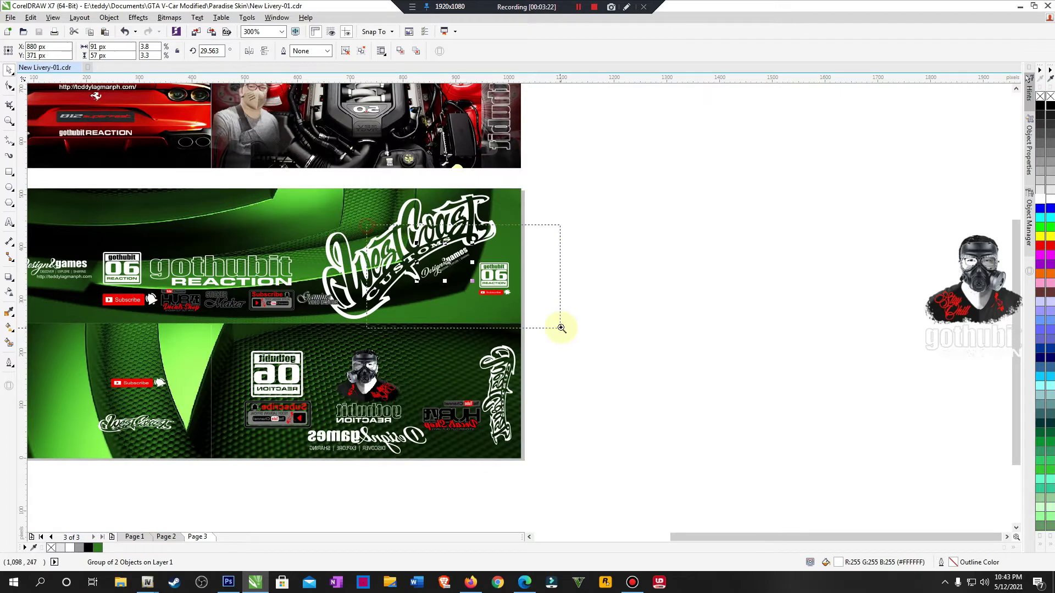
pyautogui.scroll(4, 532, 266)
pyautogui.click(541, 194)
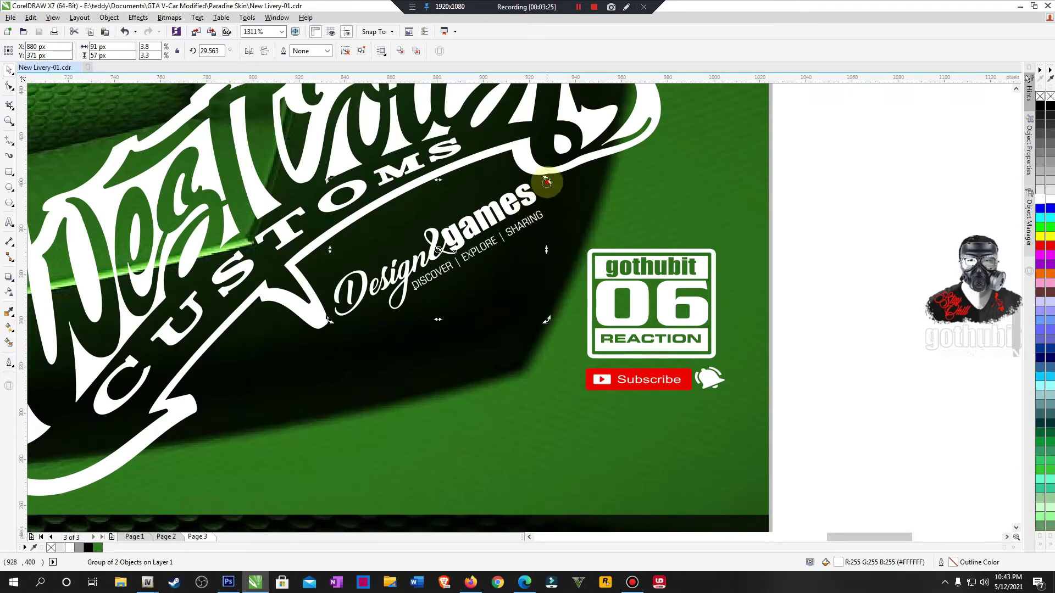
pyautogui.moveTo(547, 182); pyautogui.dragTo(566, 245)
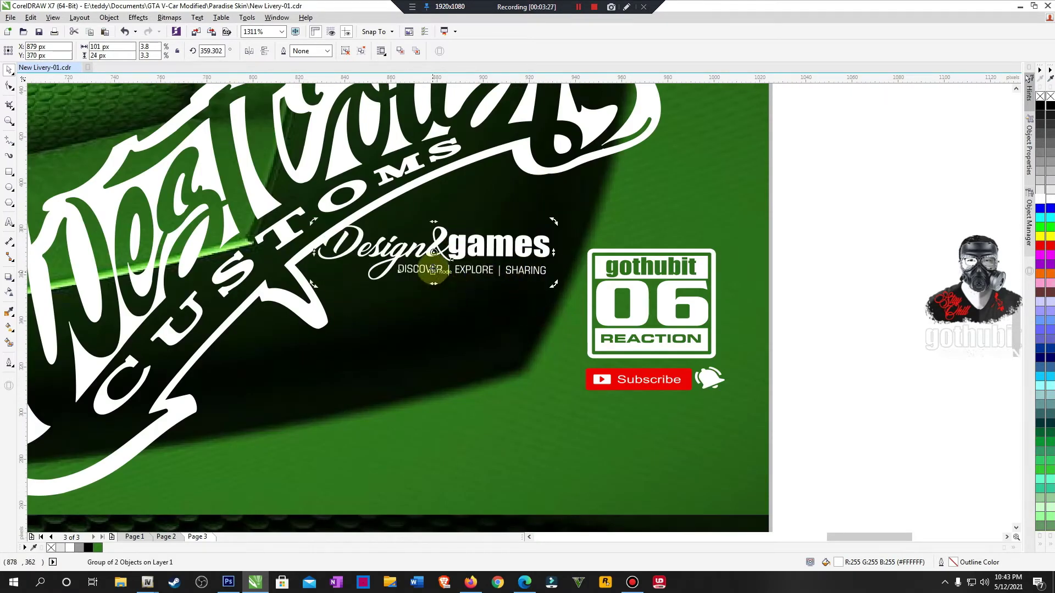
pyautogui.click(434, 271)
pyautogui.moveTo(433, 284); pyautogui.dragTo(433, 294)
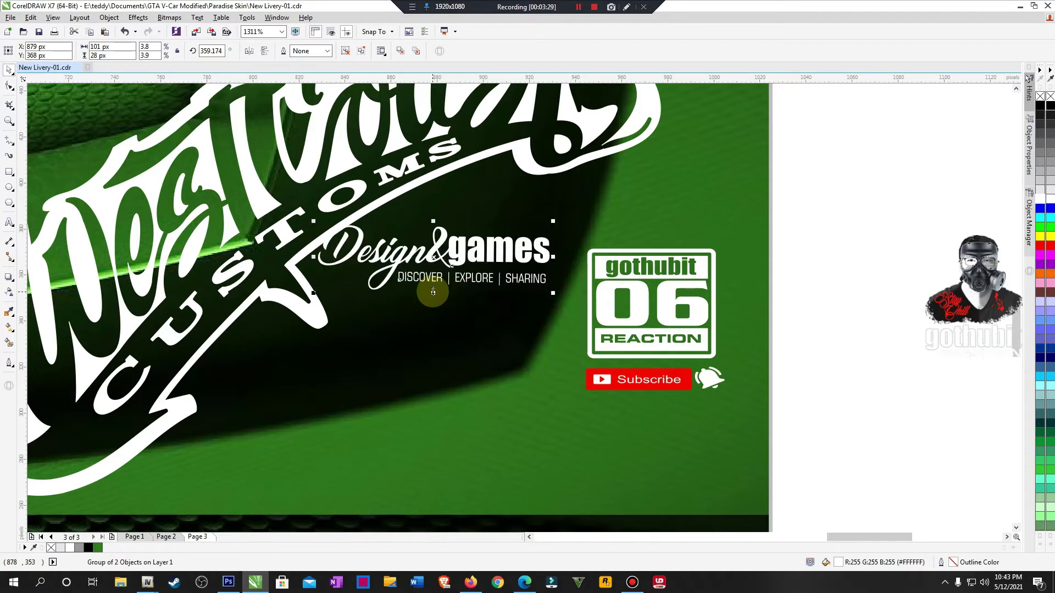
# Step: Rotate the stretched Design&games logo to about 30° so it follows the slope of the West Coast Customs lettering
pyautogui.click(471, 245)
pyautogui.moveTo(552, 294); pyautogui.dragTo(560, 225)
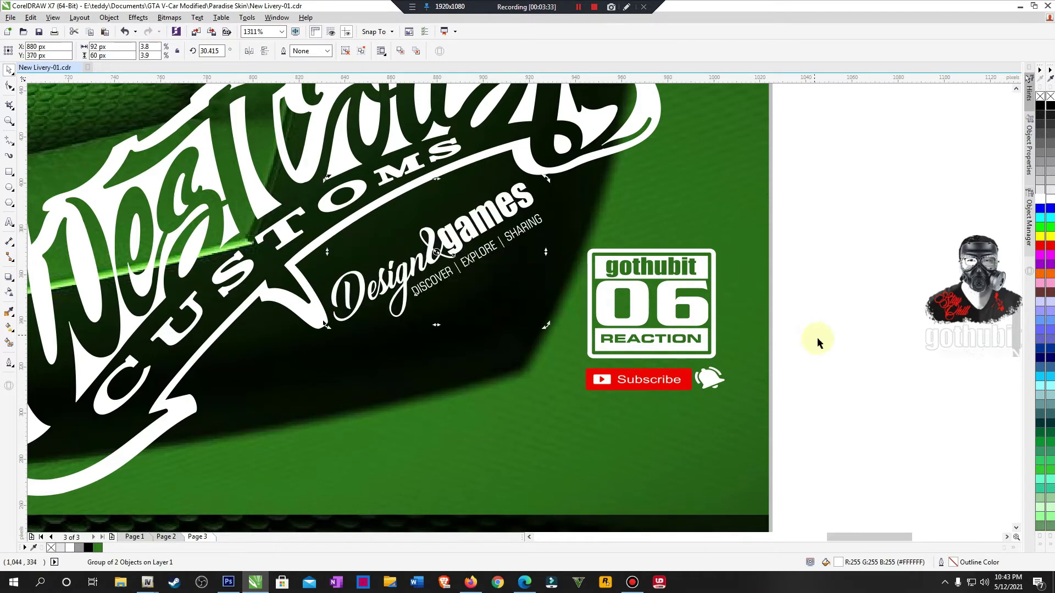
pyautogui.click(855, 353)
# Step: Export all objects of the green livery as New Livery-01 in PNG format at 1024 px width, replacing the existing file
pyautogui.press('F4')
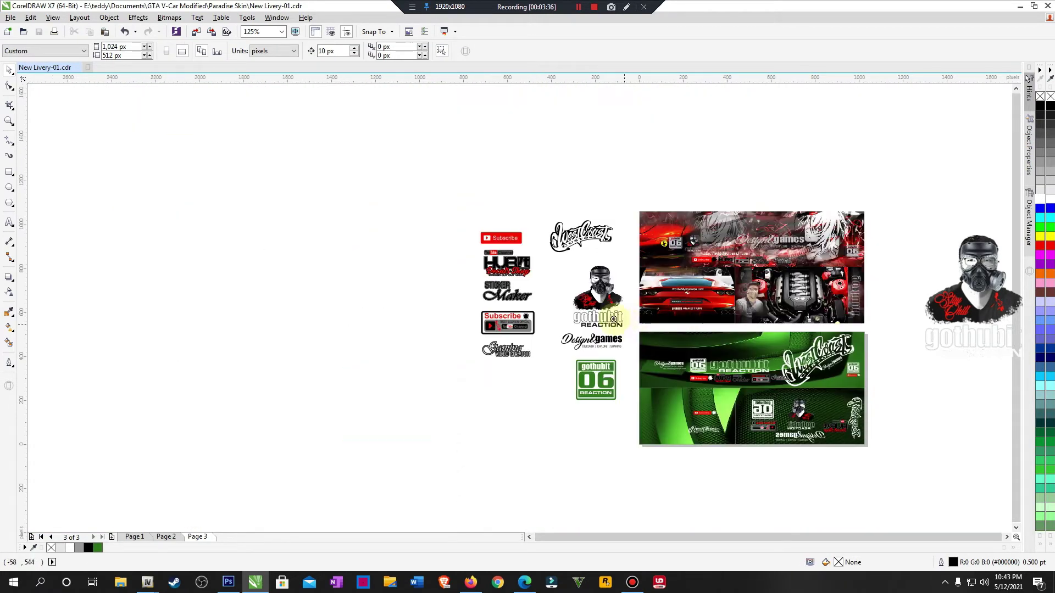
pyautogui.moveTo(609, 320); pyautogui.dragTo(967, 501)
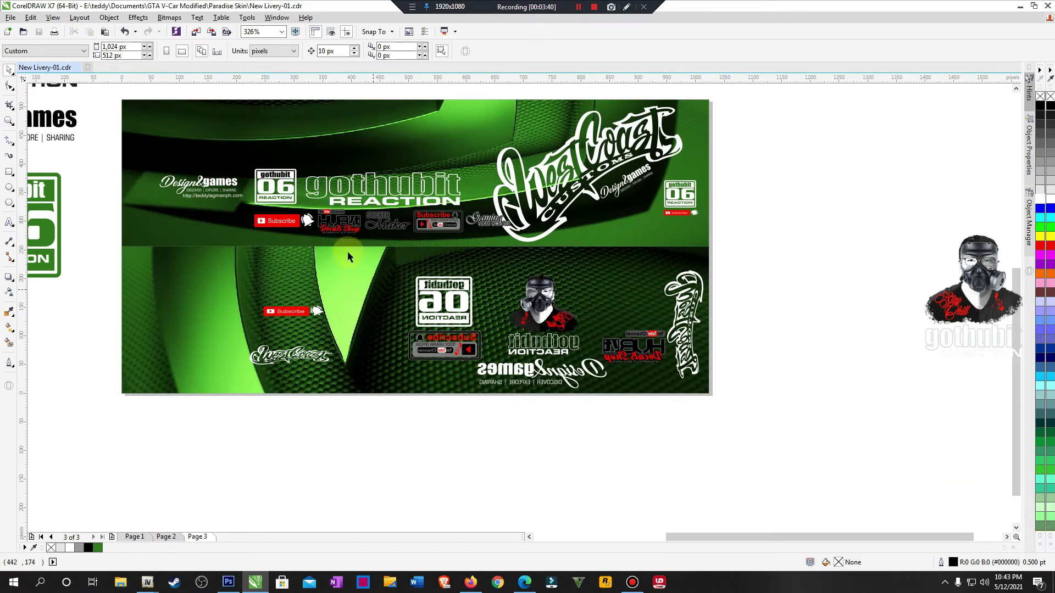
pyautogui.moveTo(112, 95); pyautogui.dragTo(823, 456)
pyautogui.hotkey('ctrl', 'e')
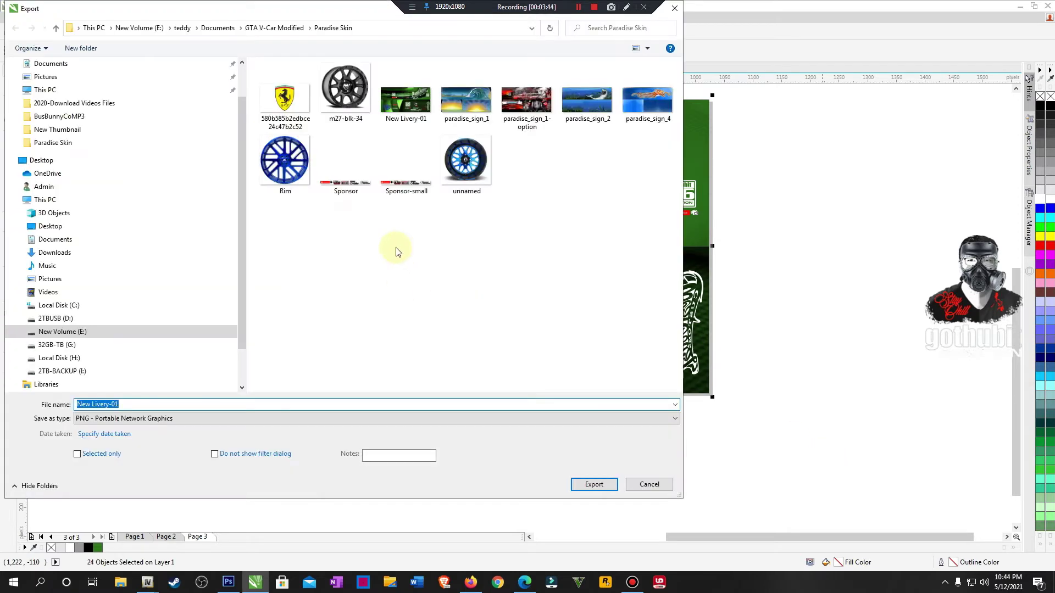
pyautogui.click(593, 484)
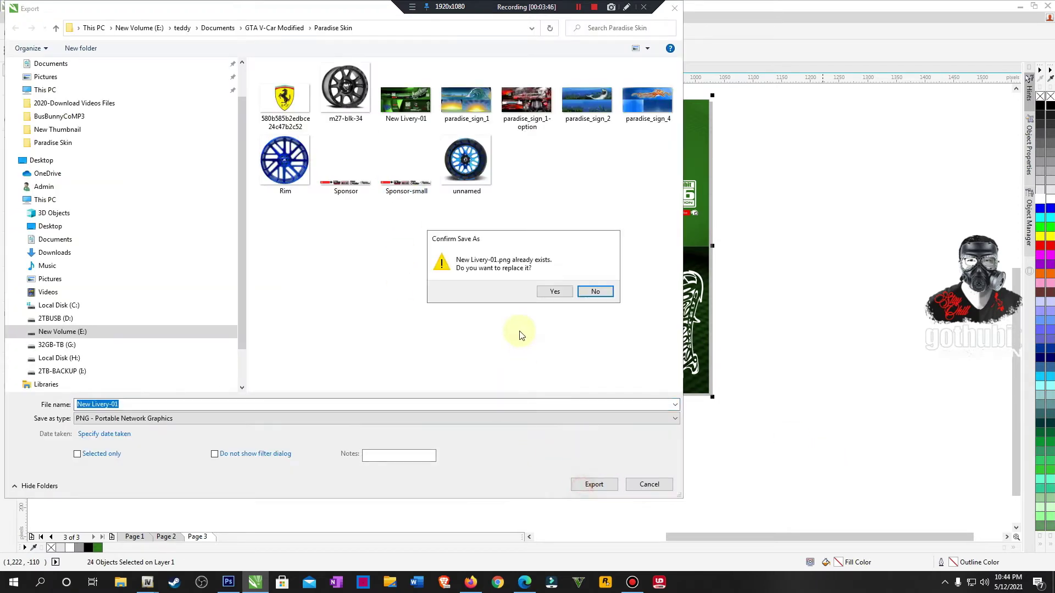
pyautogui.click(554, 291)
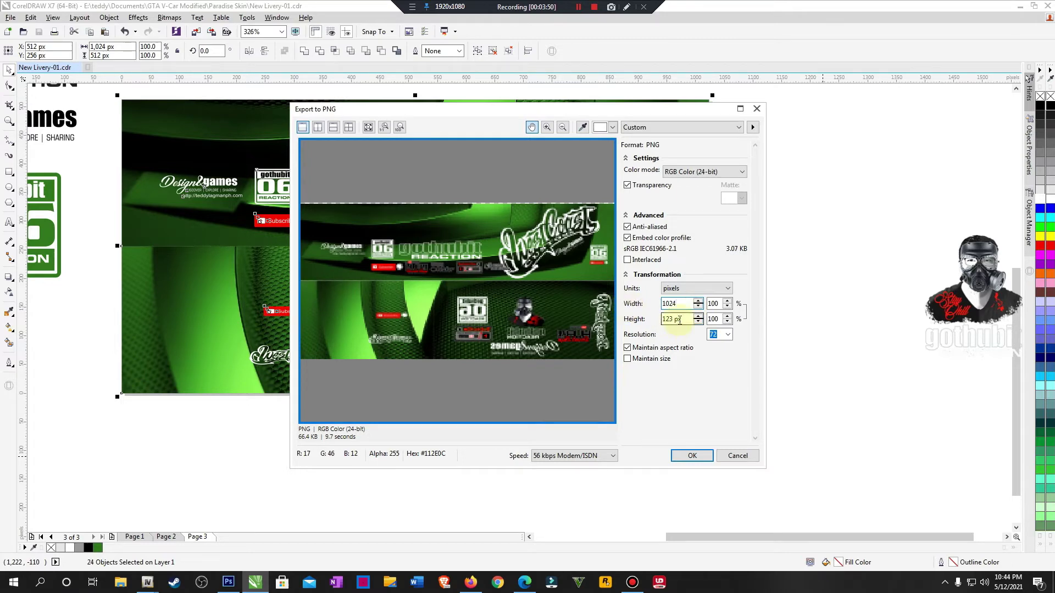
pyautogui.click(692, 456)
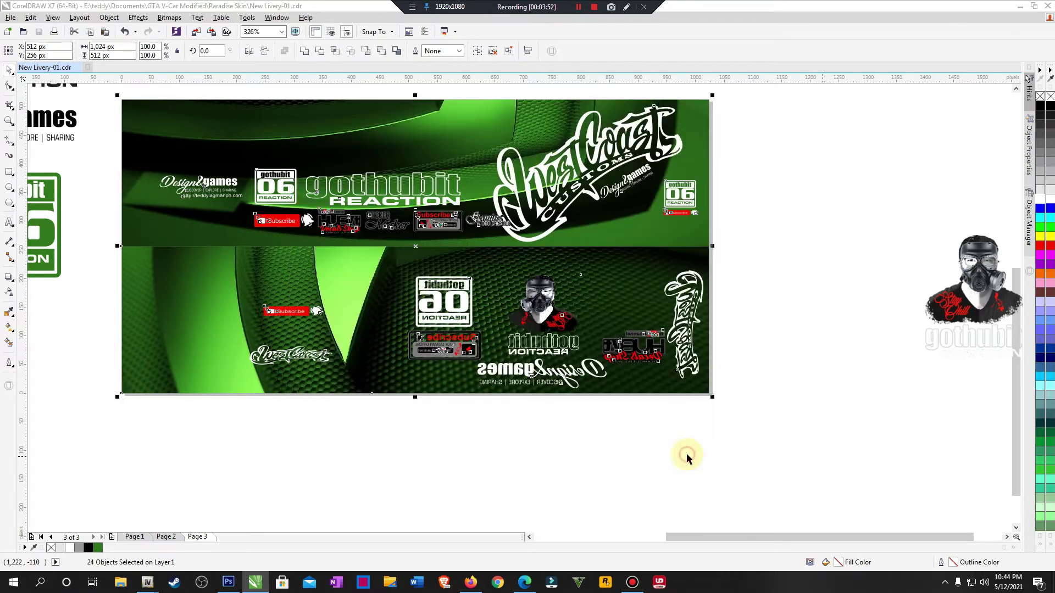
# Step: Switch to Photoshop and close the outdated New Livery-01.png document
pyautogui.click(228, 582)
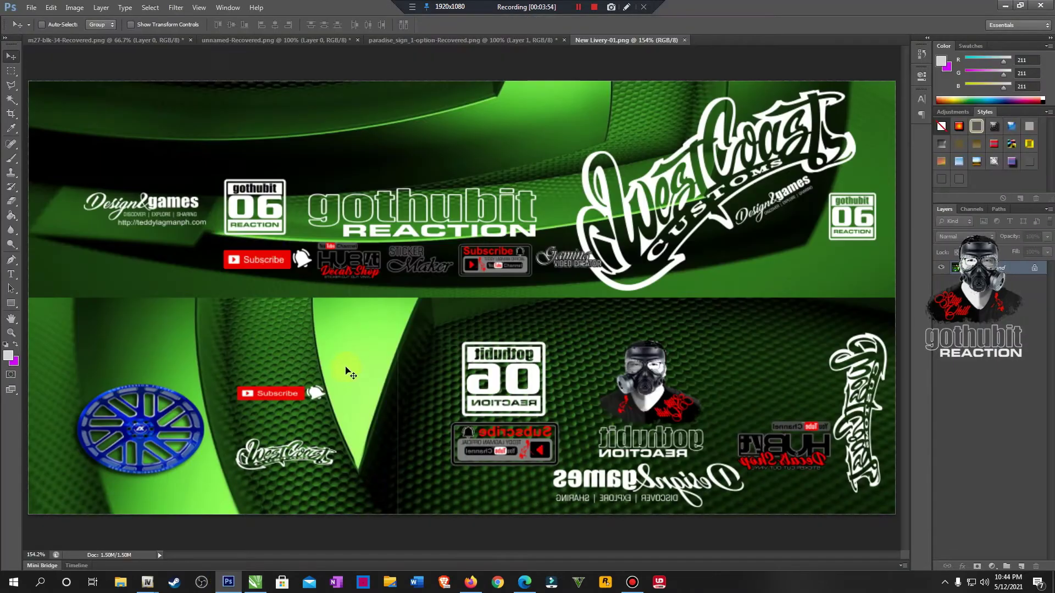
pyautogui.click(11, 332)
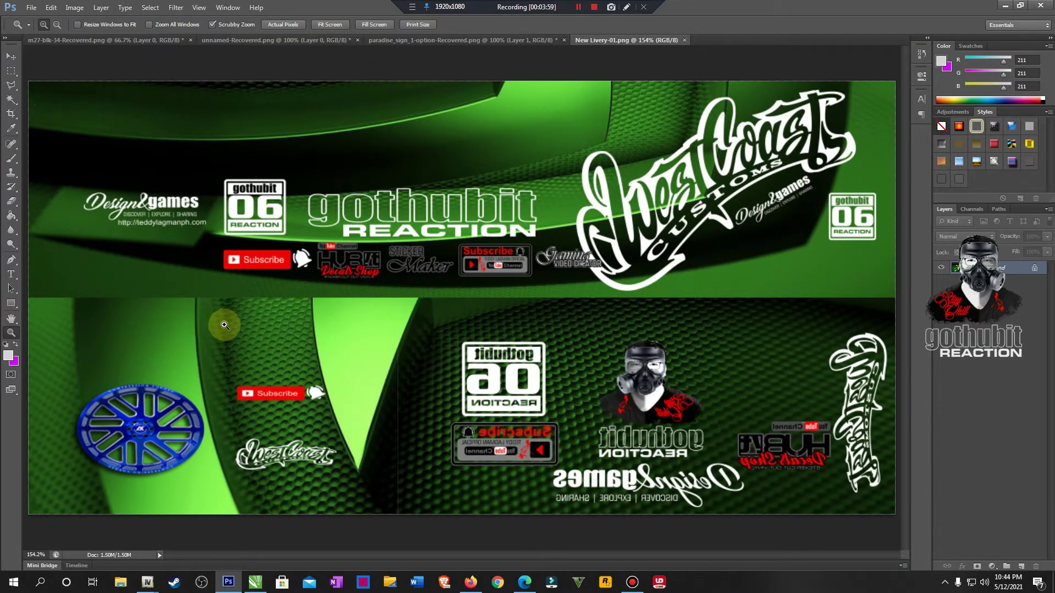
pyautogui.moveTo(224, 325); pyautogui.dragTo(195, 286)
pyautogui.click(11, 56)
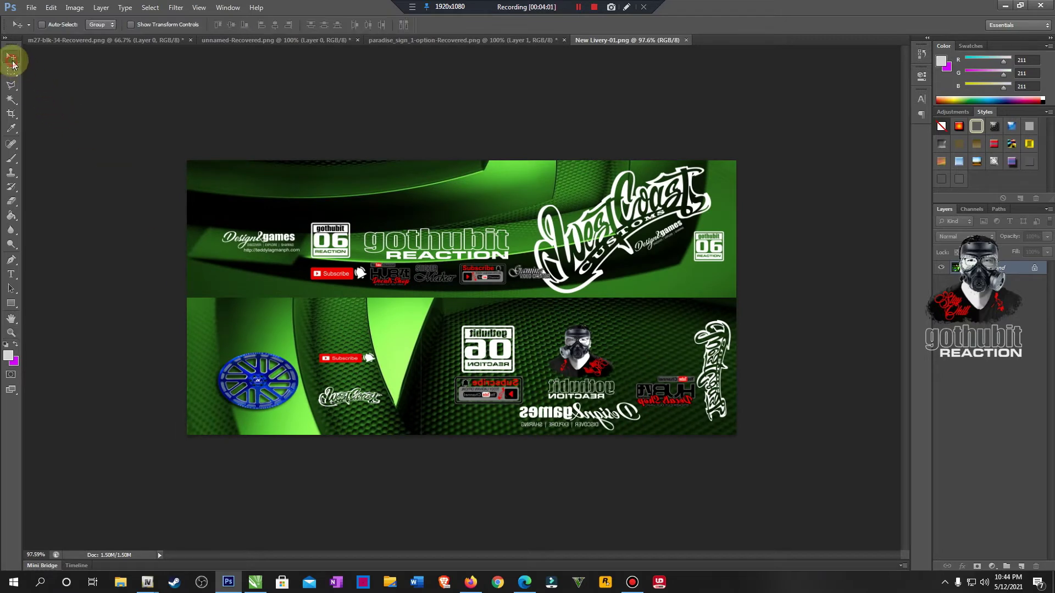
pyautogui.click(685, 40)
# Step: Open New Livery-01.psd and the newly exported New Livery-01.png from the Paradise Skin folder
pyautogui.click(32, 7)
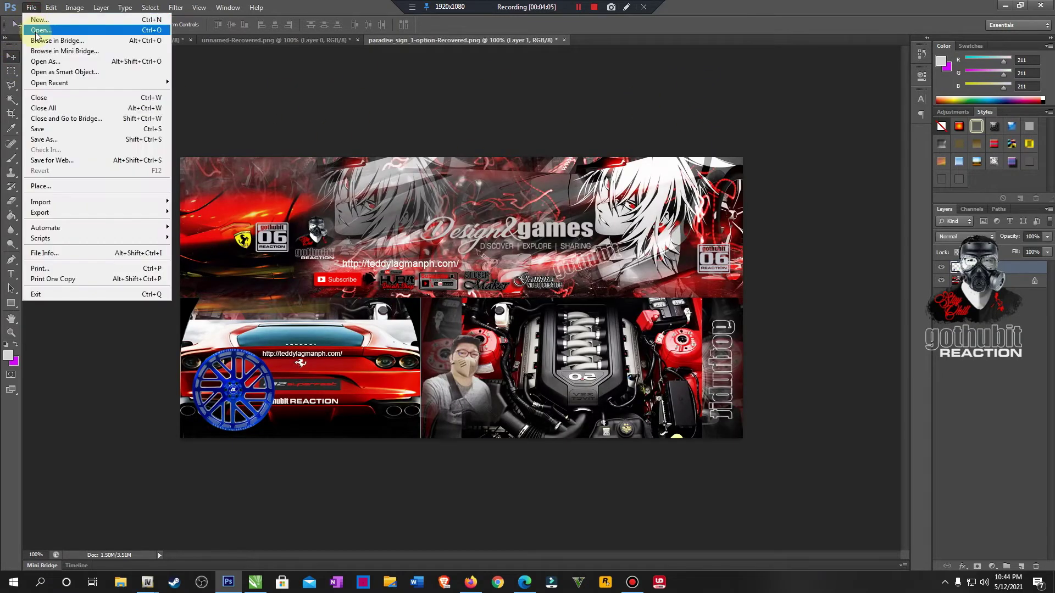
pyautogui.click(33, 32)
pyautogui.doubleClick(322, 312)
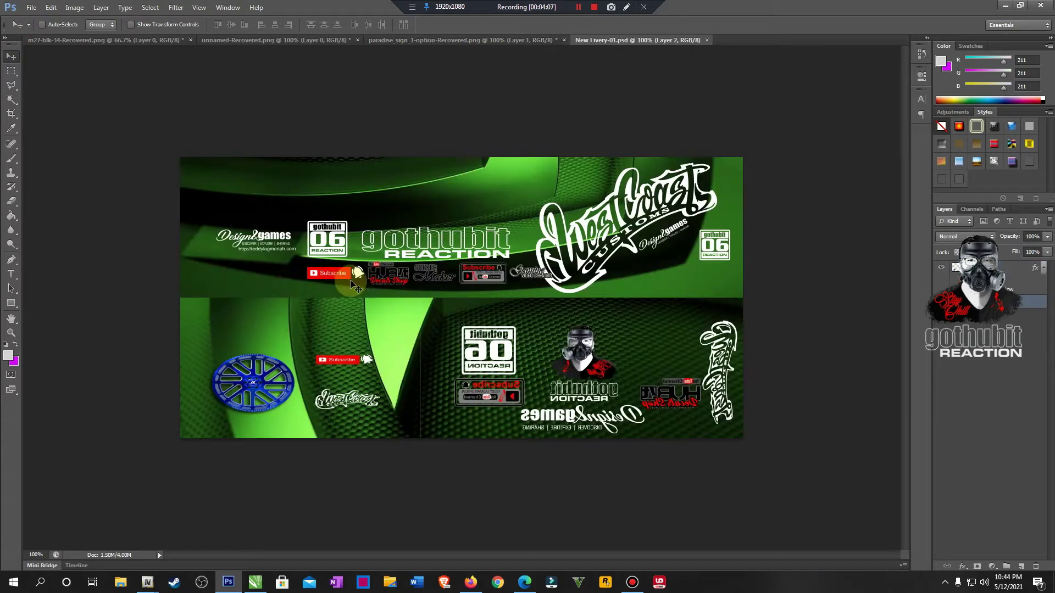
pyautogui.click(32, 7)
pyautogui.click(33, 31)
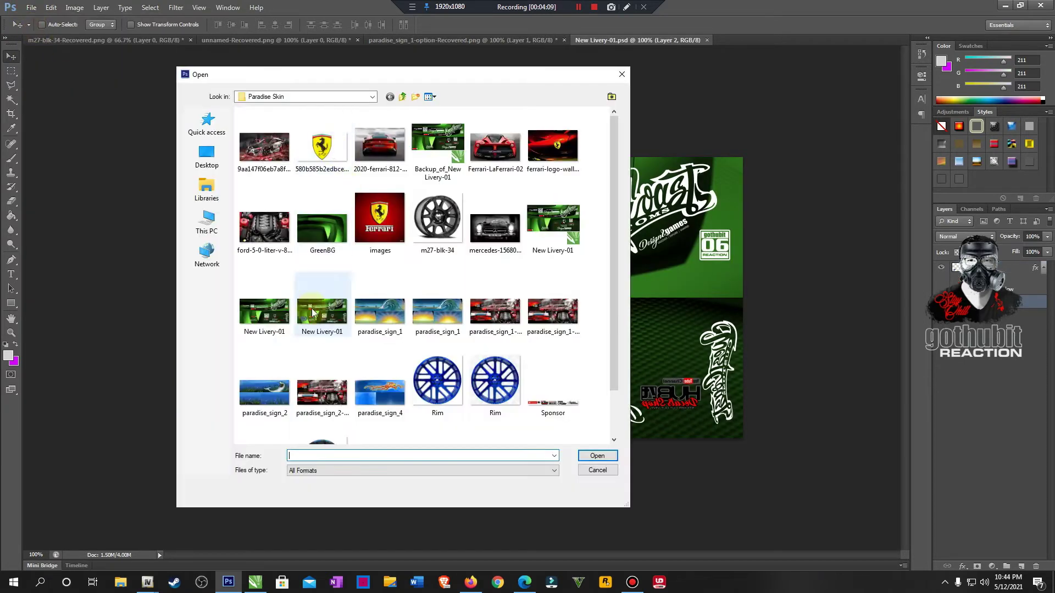
pyautogui.click(269, 312)
pyautogui.doubleClick(269, 312)
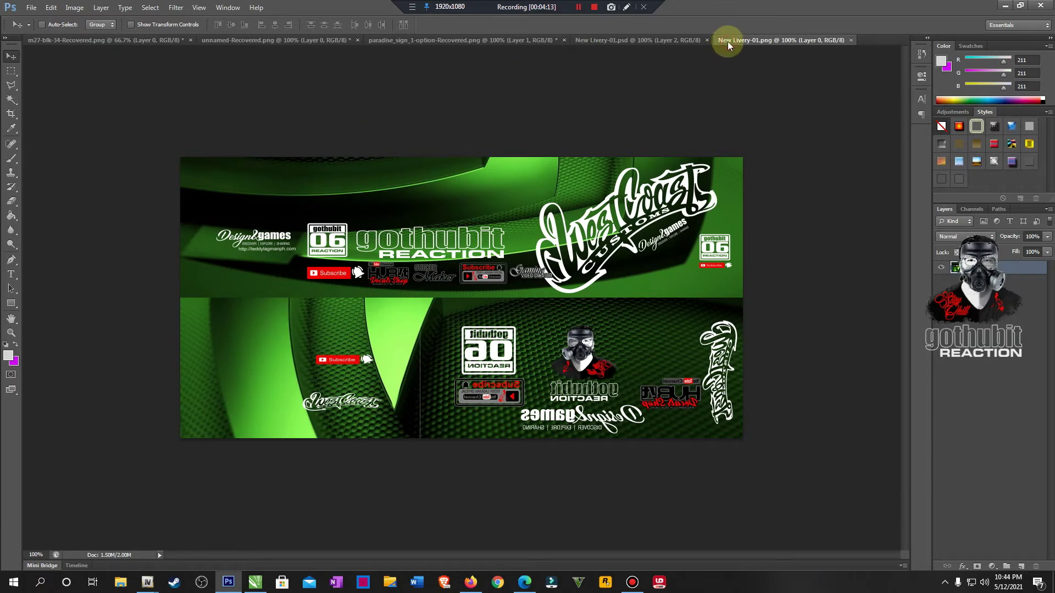
# Step: Float New Livery-01.png in its own window and delete the old green livery layer from New Livery-01.psd
pyautogui.moveTo(727, 41); pyautogui.dragTo(809, 265)
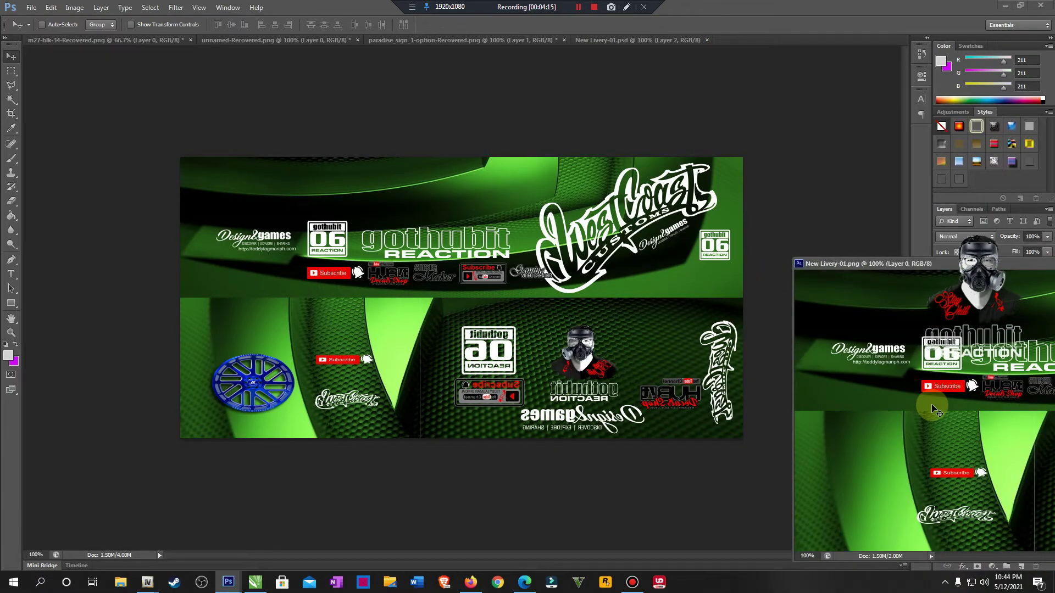
pyautogui.click(909, 264)
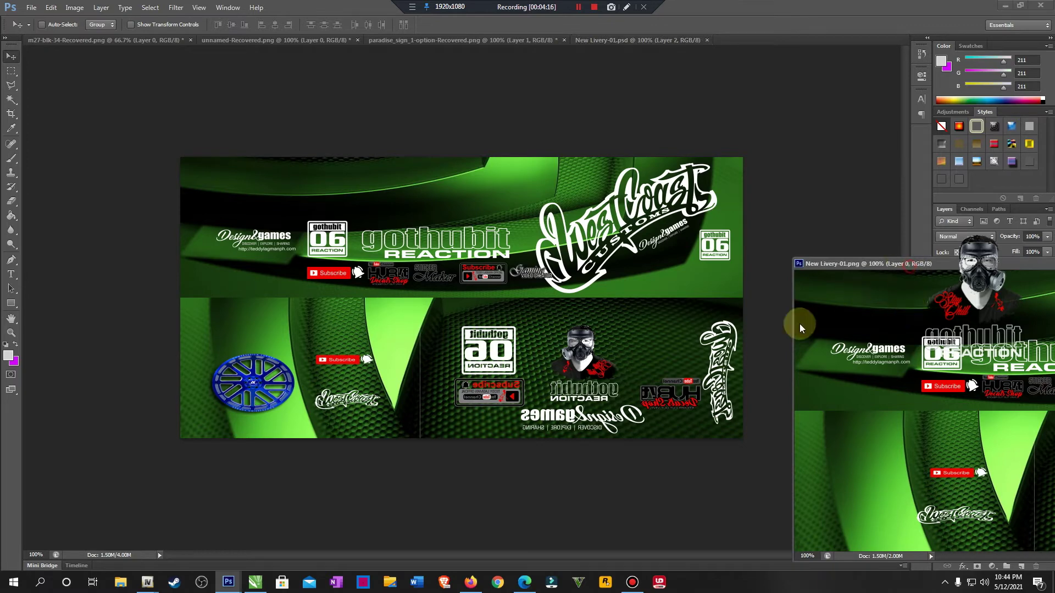
pyautogui.rightClick(902, 308)
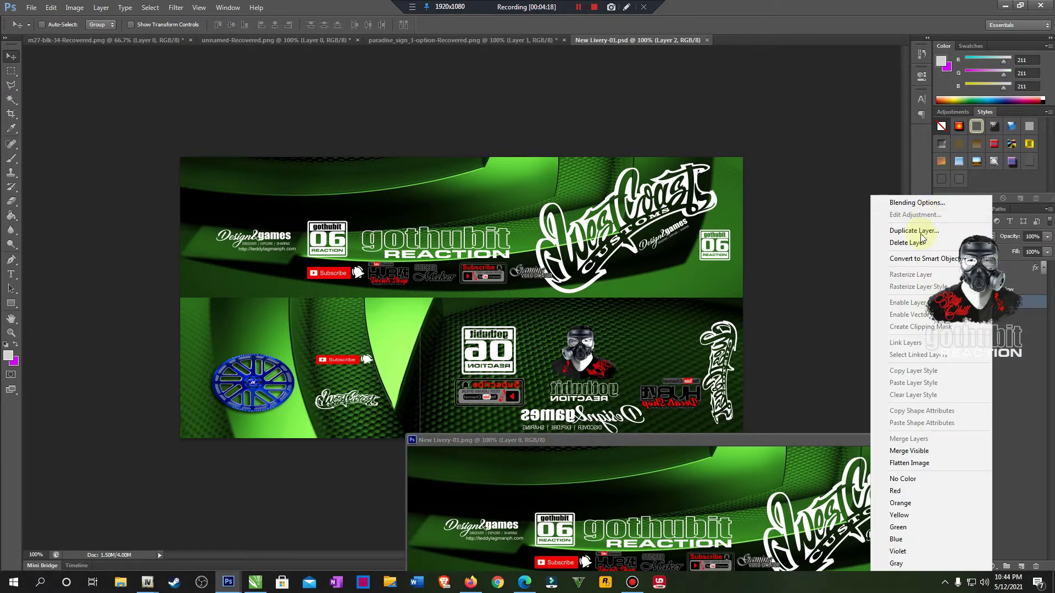
pyautogui.click(912, 242)
pyautogui.click(468, 222)
# Step: Bring the updated livery from New Livery-01.png into New Livery-01.psd beneath the blue rim layer, and close the PNG
pyautogui.click(628, 499)
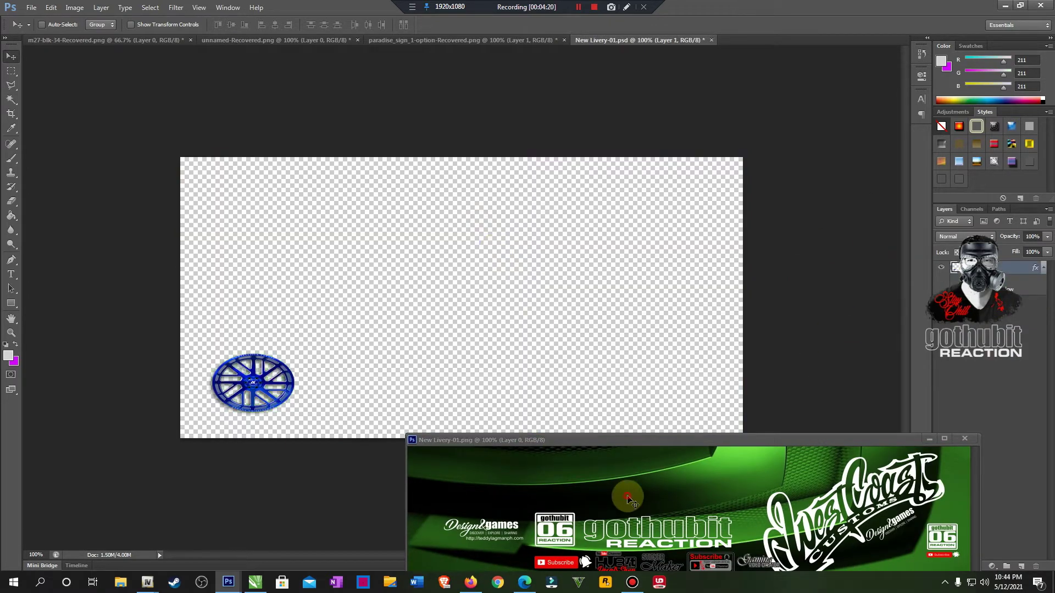
pyautogui.moveTo(628, 498); pyautogui.dragTo(432, 233)
pyautogui.click(802, 456)
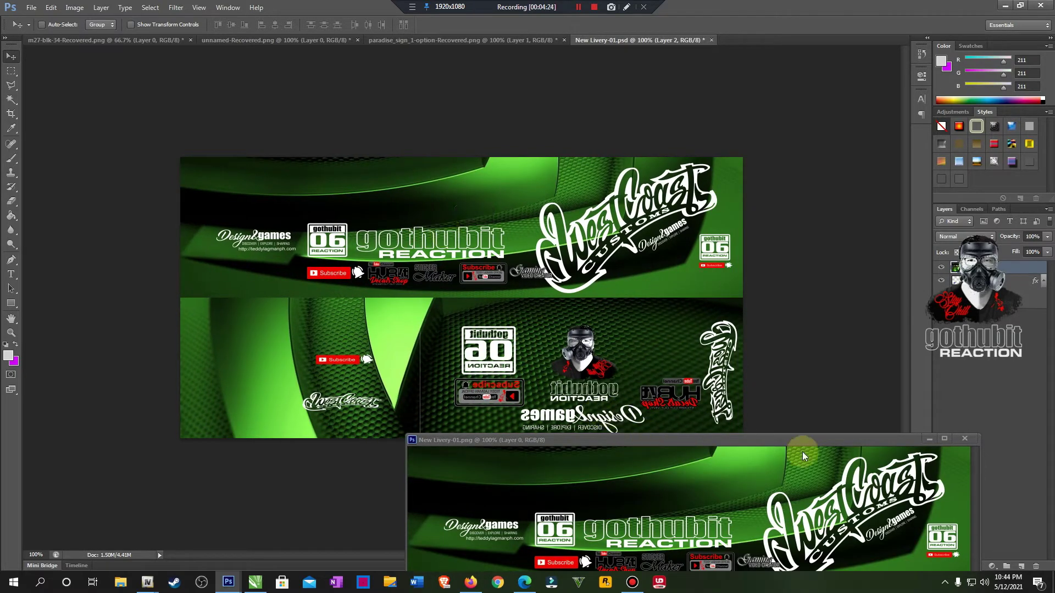
pyautogui.click(963, 440)
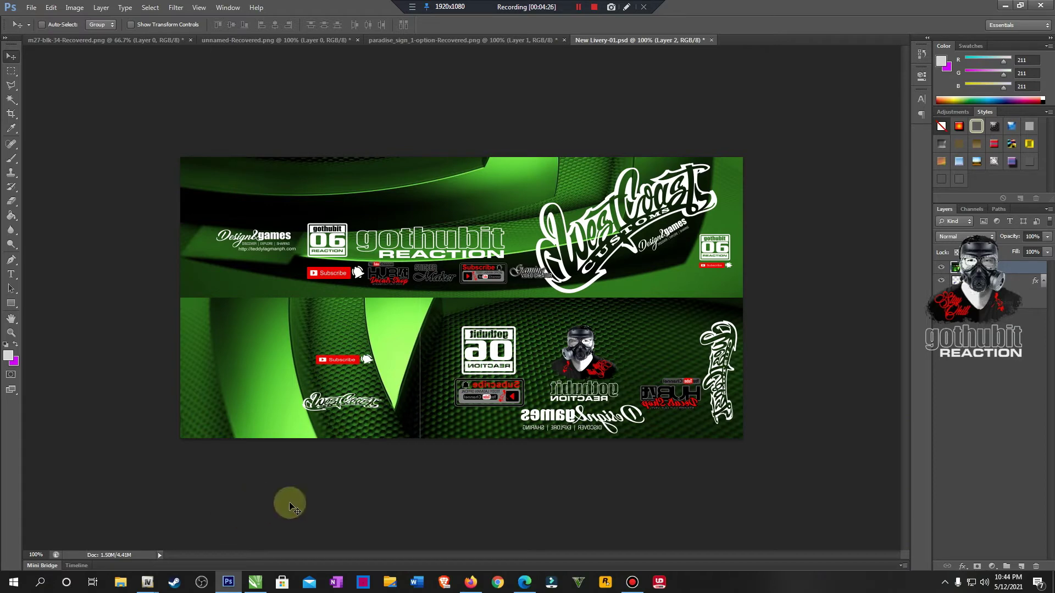
pyautogui.moveTo(802, 412); pyautogui.dragTo(119, 478)
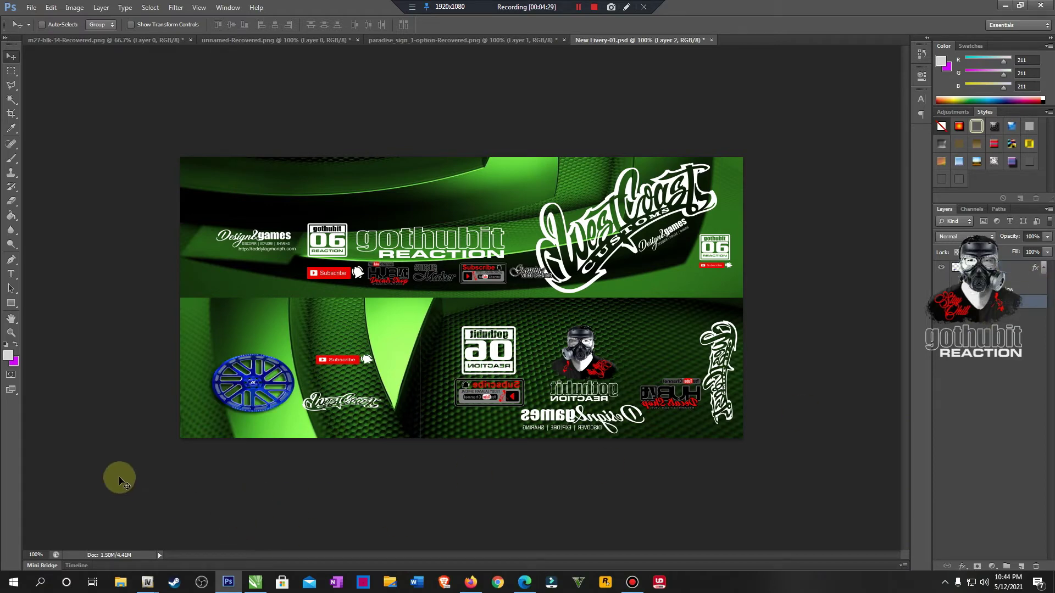
# Step: Switch to the OpenIV model viewer and examine the rim's shape on the van's rear doors
pyautogui.moveTo(147, 582)
pyautogui.click(185, 545)
pyautogui.moveTo(185, 545); pyautogui.dragTo(440, 447)
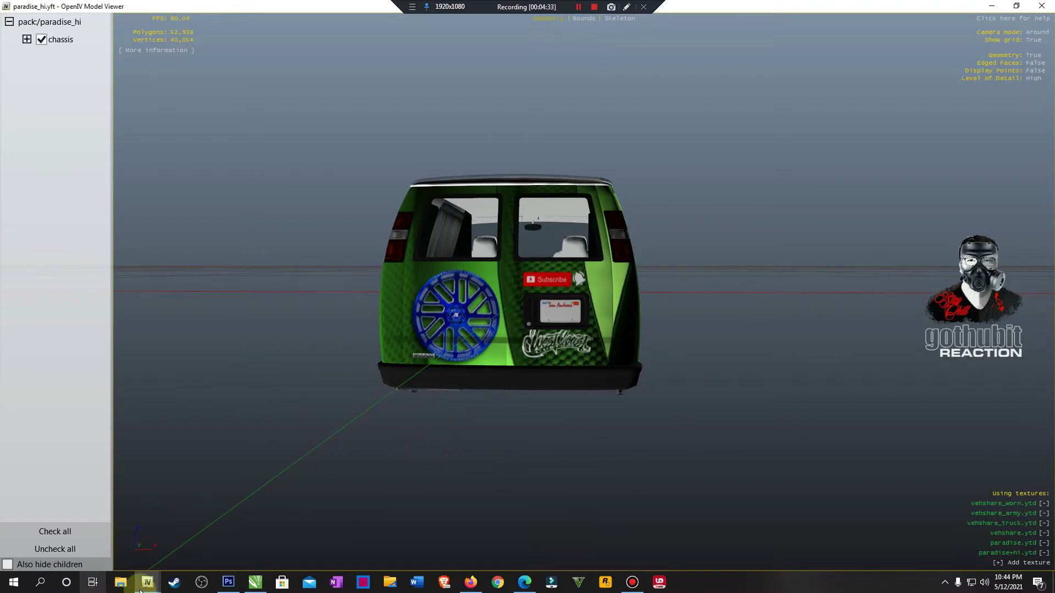
# Step: Back in Photoshop, squash the blue rim's height from its upper edge to about 94.34% and apply the transform
pyautogui.click(228, 582)
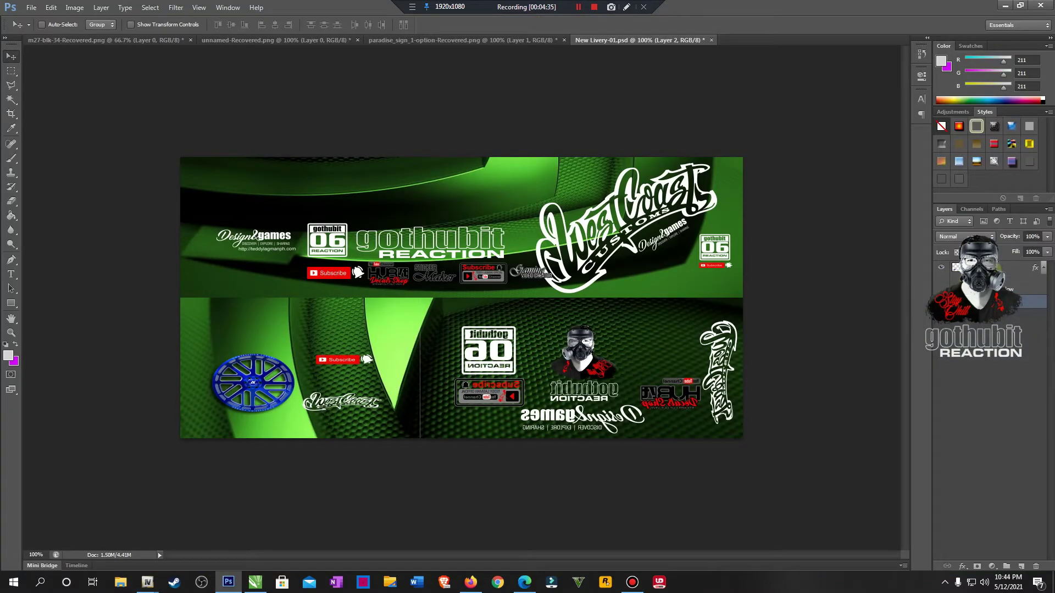
pyautogui.hotkey('alt', ']')
pyautogui.hotkey('ctrl', 't')
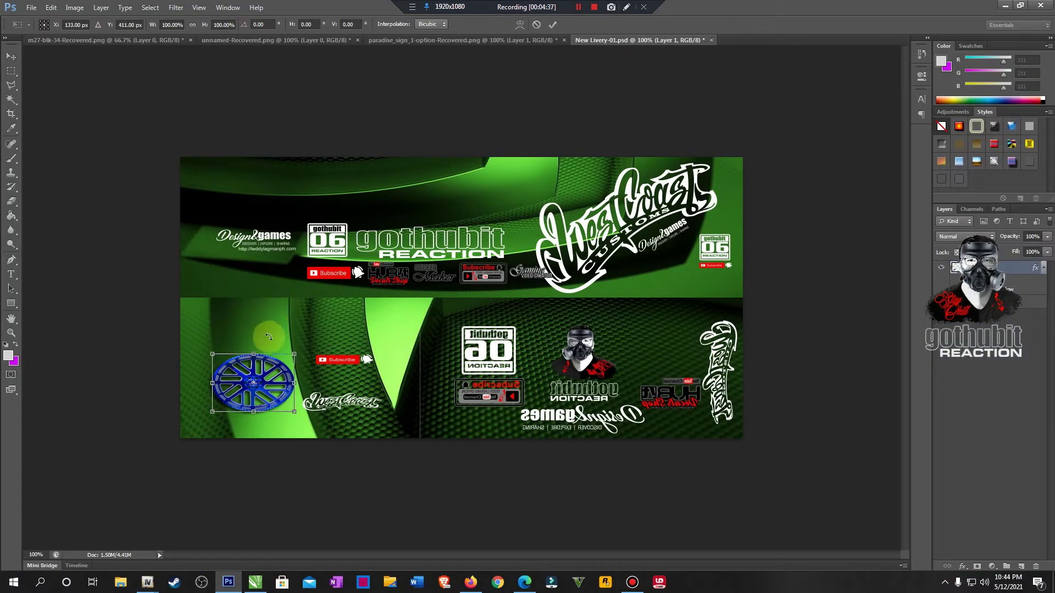
pyautogui.moveTo(254, 354); pyautogui.dragTo(254, 358)
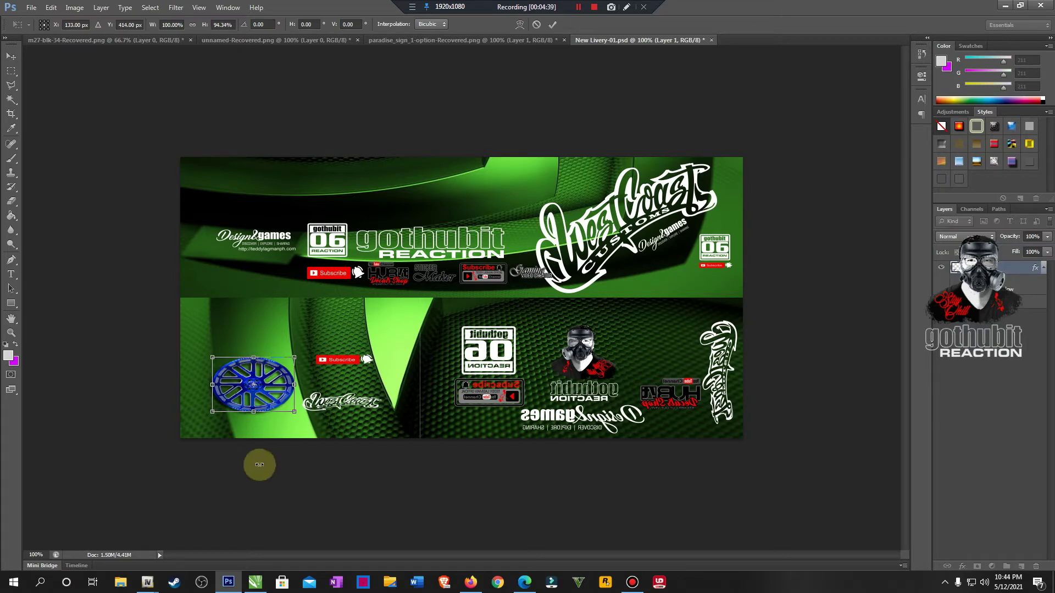
pyautogui.click(11, 56)
pyautogui.click(465, 220)
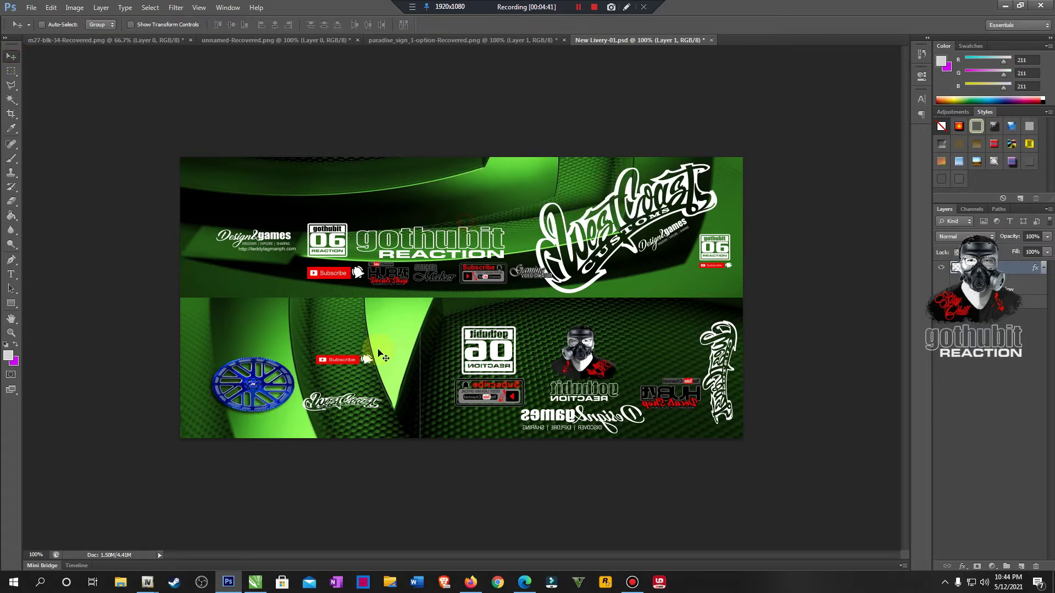
# Step: Return to the paradise_hi.yft model in OpenIV and examine the rim's position relative to the rear bumper
pyautogui.moveTo(147, 582)
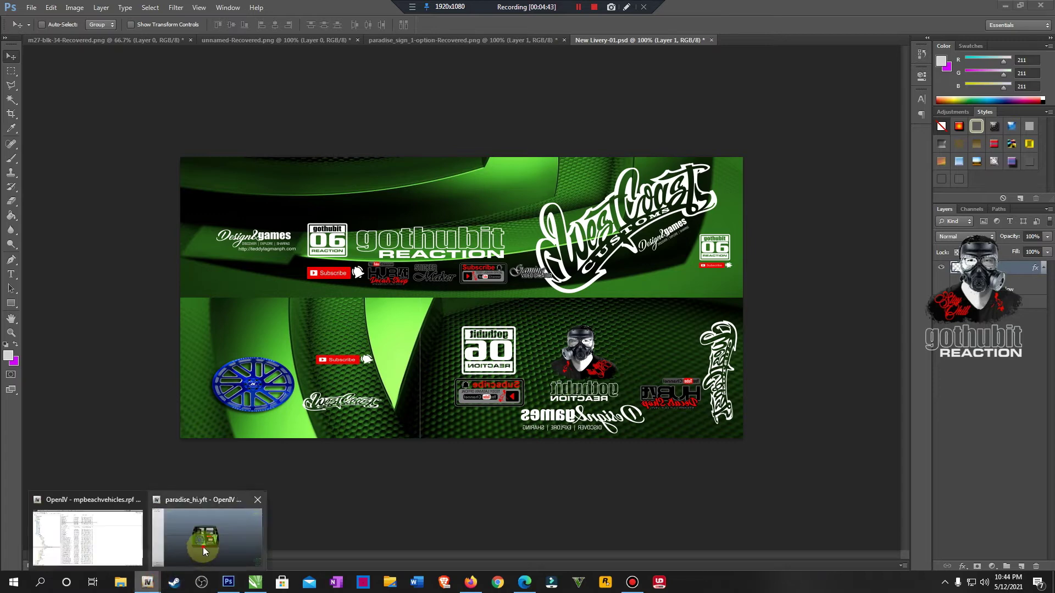
pyautogui.click(203, 546)
pyautogui.moveTo(497, 433); pyautogui.dragTo(513, 429)
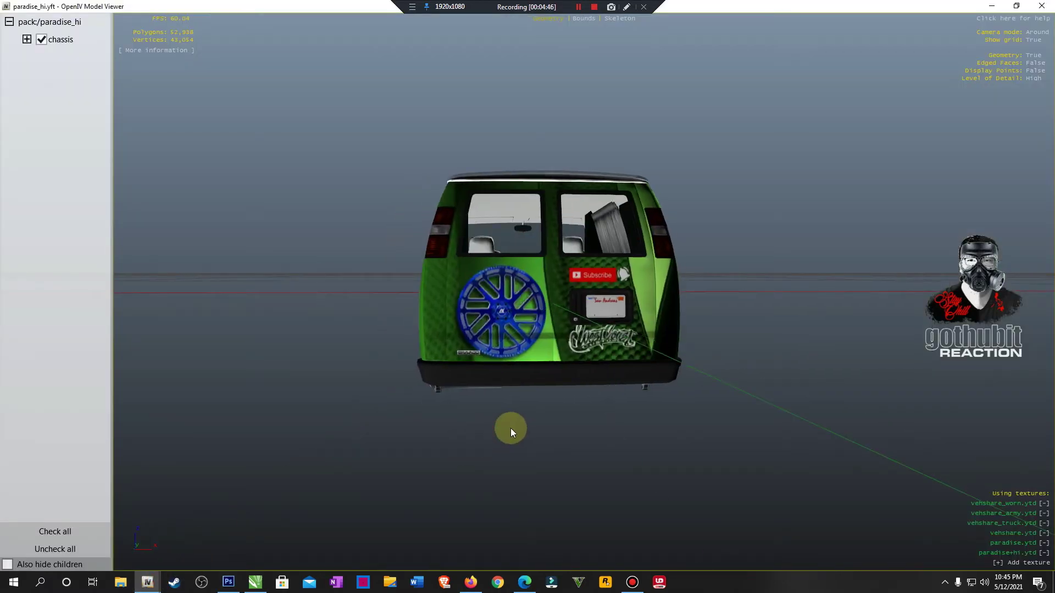
# Step: Switch to Photoshop, show the rulers and place a horizontal guide along the blue rim's lower edge
pyautogui.click(233, 581)
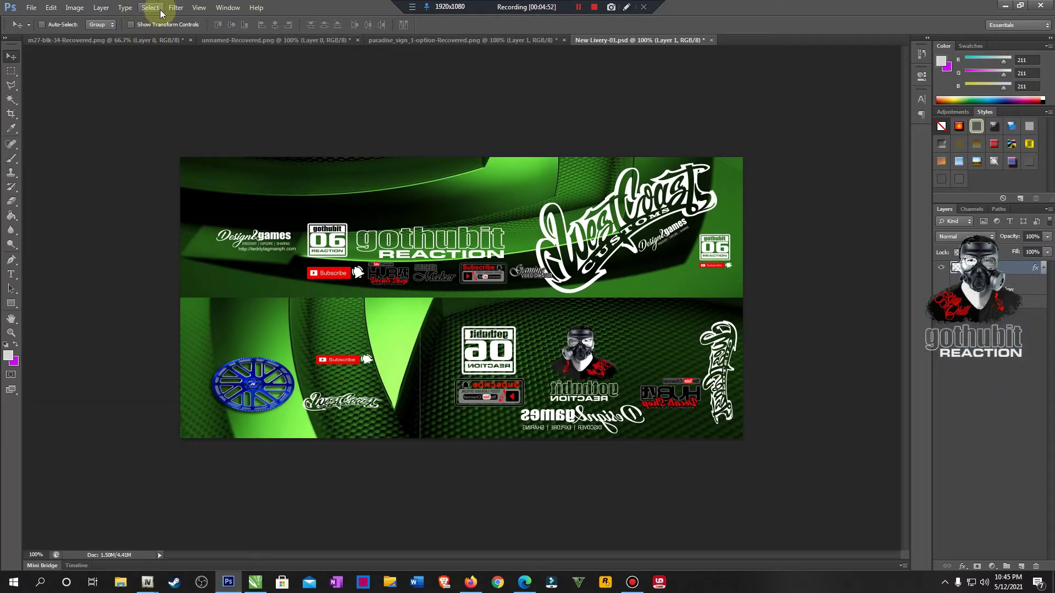
pyautogui.click(199, 8)
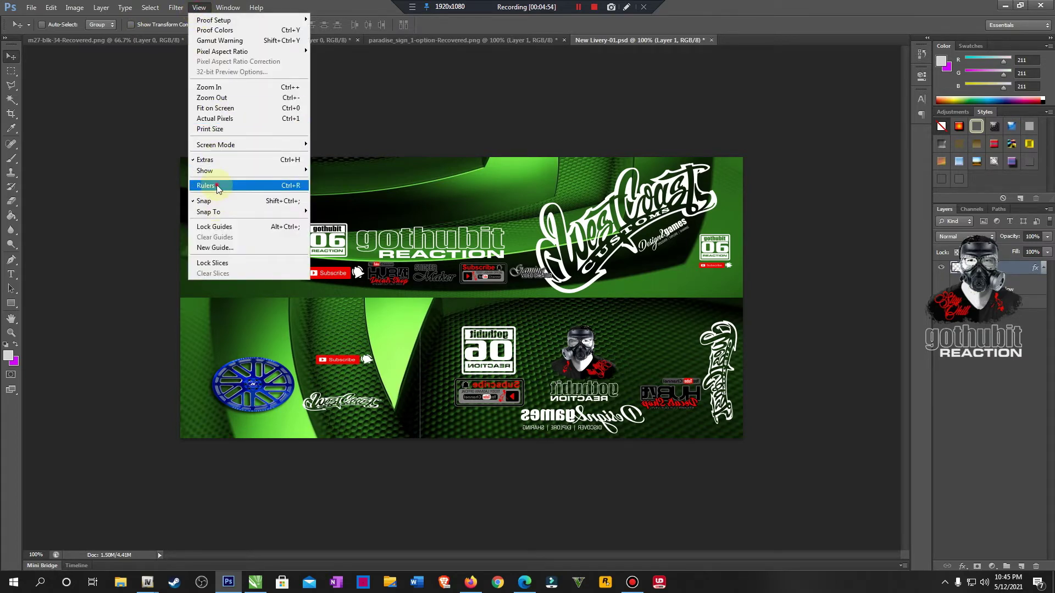
pyautogui.click(218, 189)
pyautogui.moveTo(331, 56); pyautogui.dragTo(337, 417)
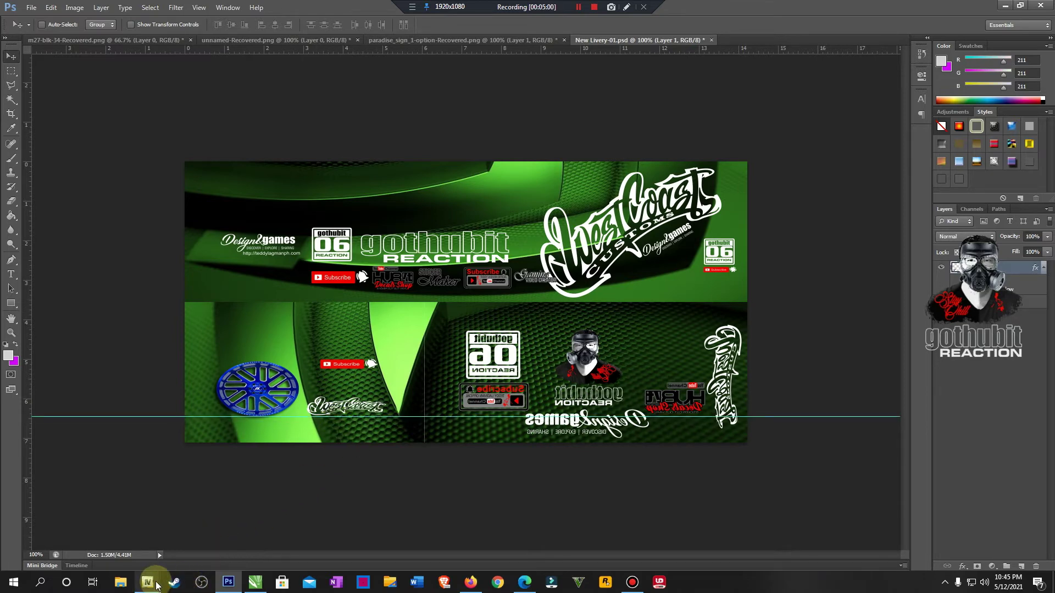
# Step: After another check of the OpenIV model, enlarge the Photoshop rim proportionally to just over 103% above the guide, then move the guide below the canvas
pyautogui.moveTo(147, 583)
pyautogui.click(216, 548)
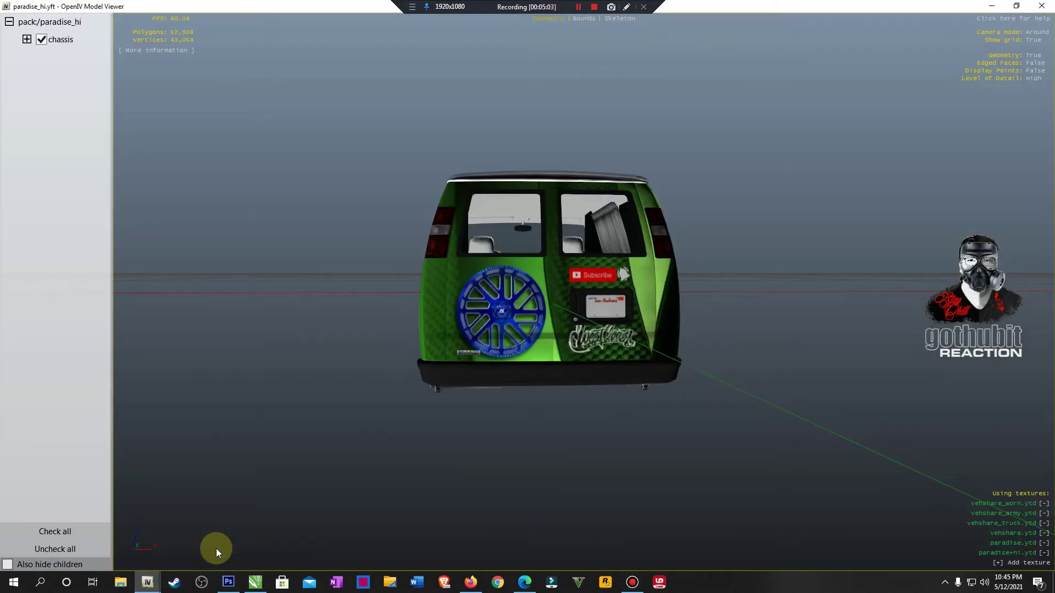
pyautogui.click(228, 582)
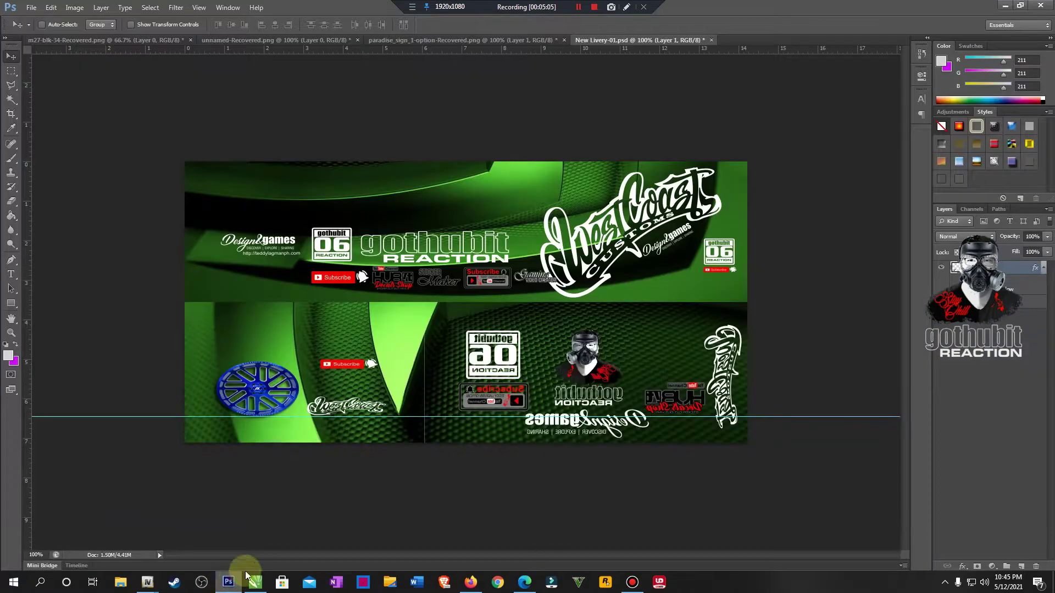
pyautogui.hotkey('ctrl', 't')
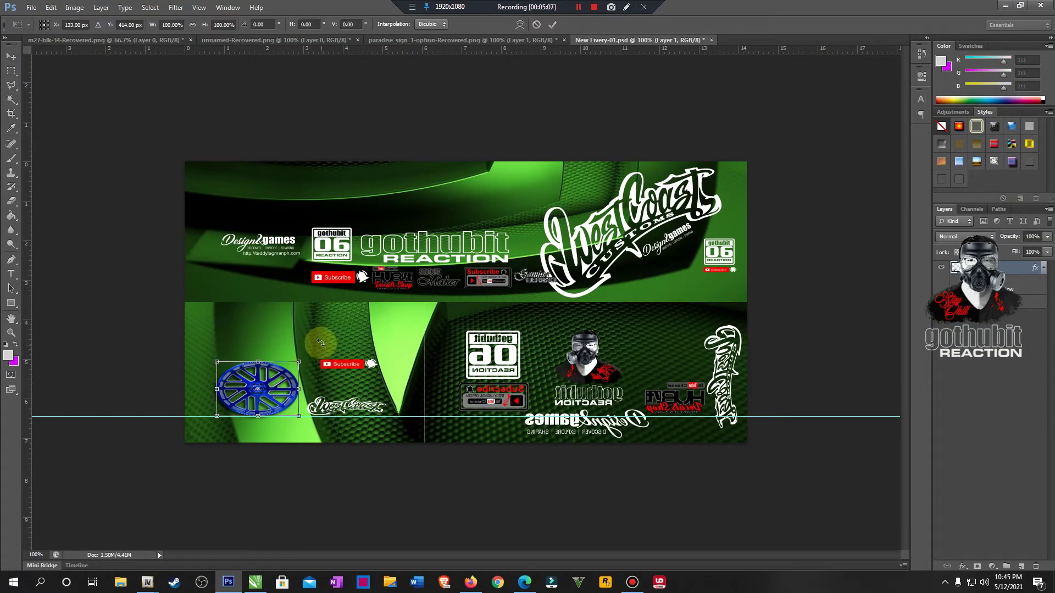
pyautogui.click(193, 25)
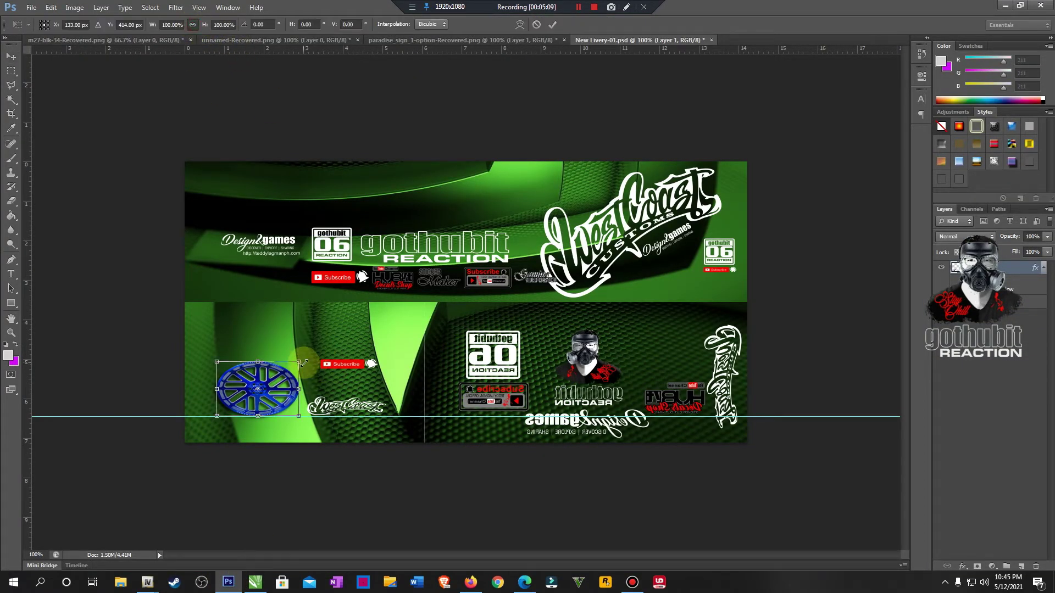
pyautogui.moveTo(303, 361); pyautogui.dragTo(307, 359)
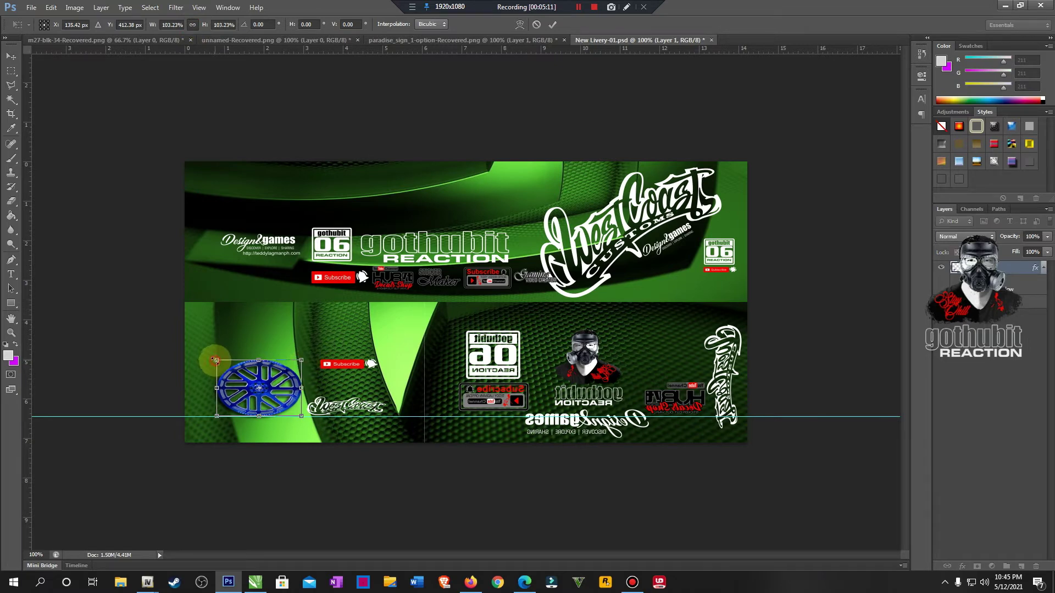
pyautogui.moveTo(215, 360); pyautogui.dragTo(212, 359)
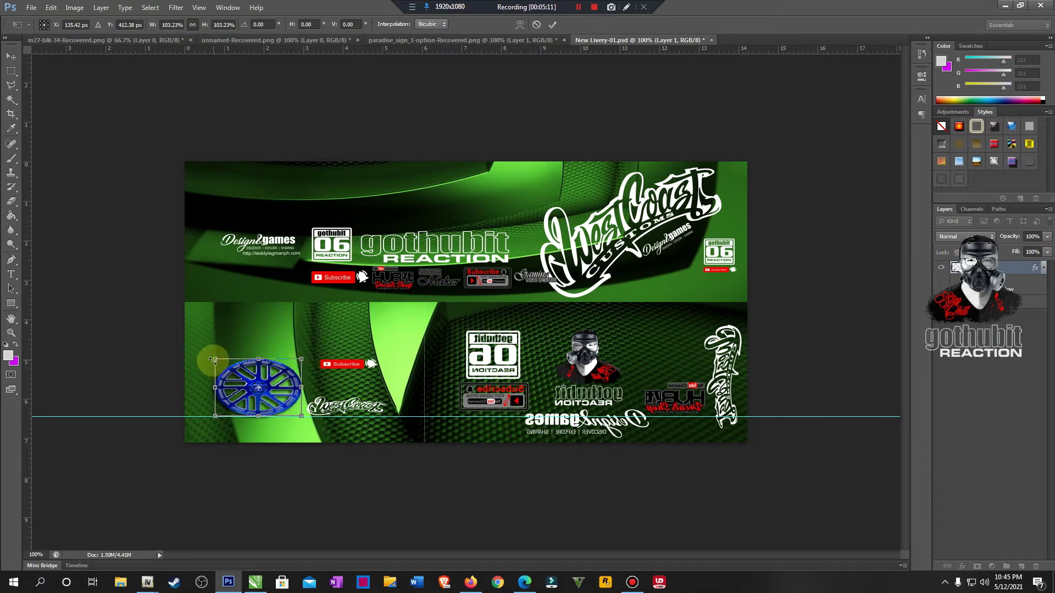
pyautogui.click(9, 59)
pyautogui.click(469, 224)
pyautogui.moveTo(819, 416); pyautogui.dragTo(824, 506)
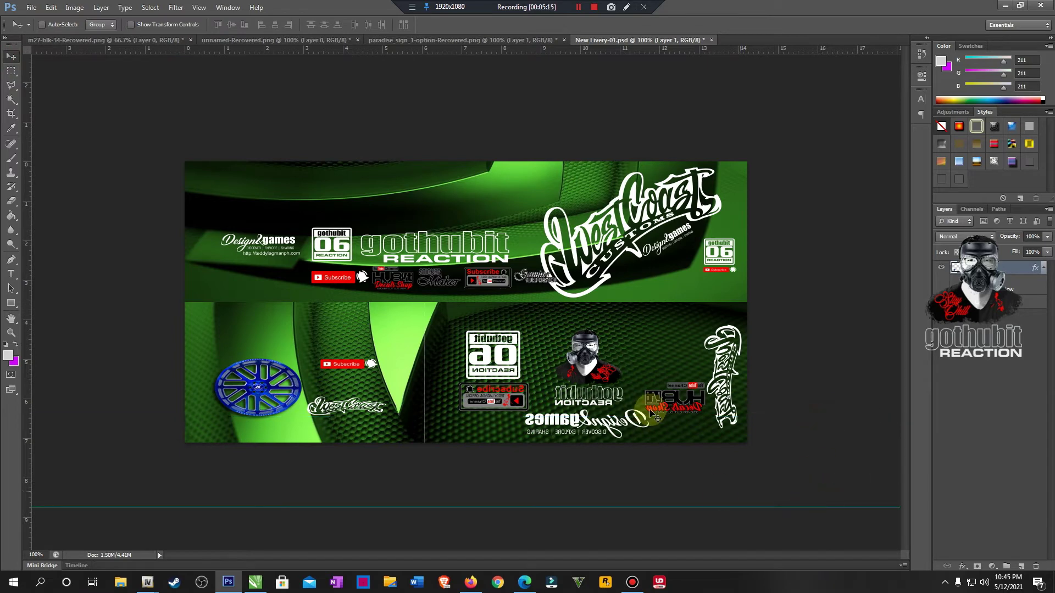
# Step: Flatten the livery image and save it over New Livery-01.png in the Paradise Skin folder with Smallest / Slow compression and no interlacing
pyautogui.click(92, 9)
pyautogui.click(110, 354)
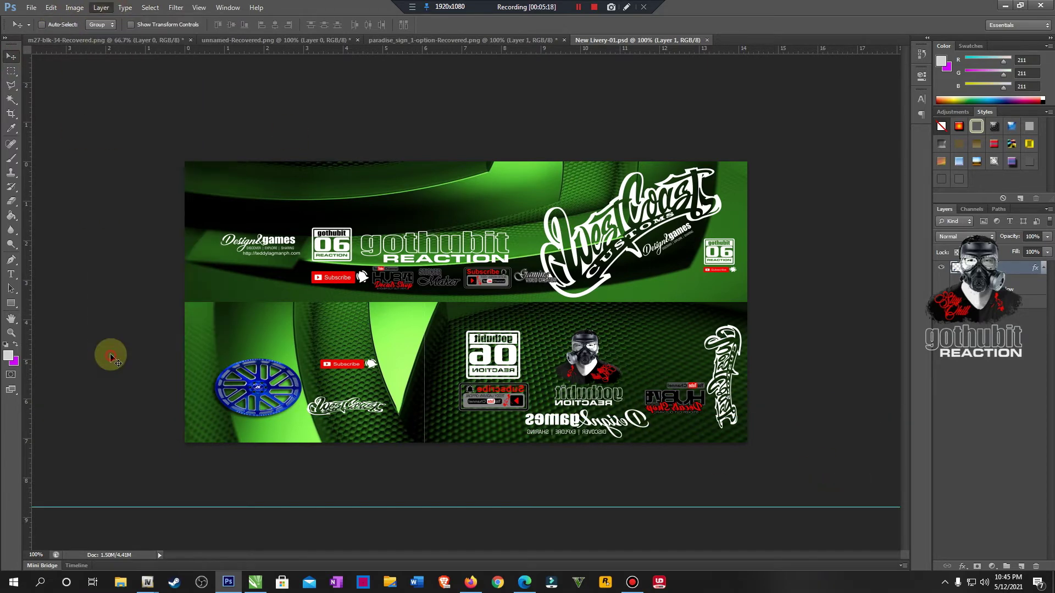
pyautogui.click(32, 7)
pyautogui.click(33, 131)
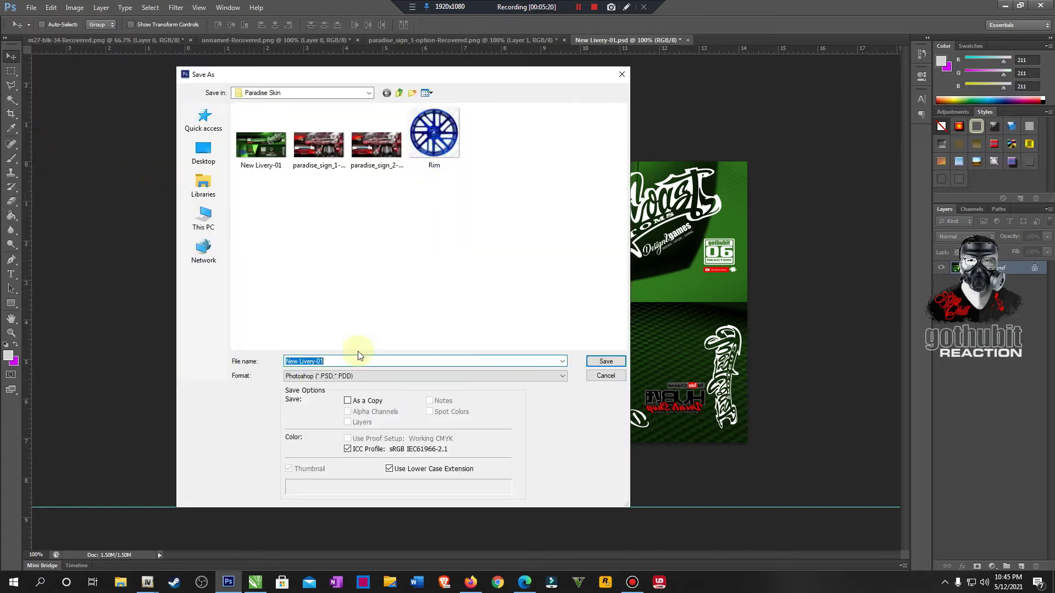
pyautogui.click(370, 377)
pyautogui.click(316, 498)
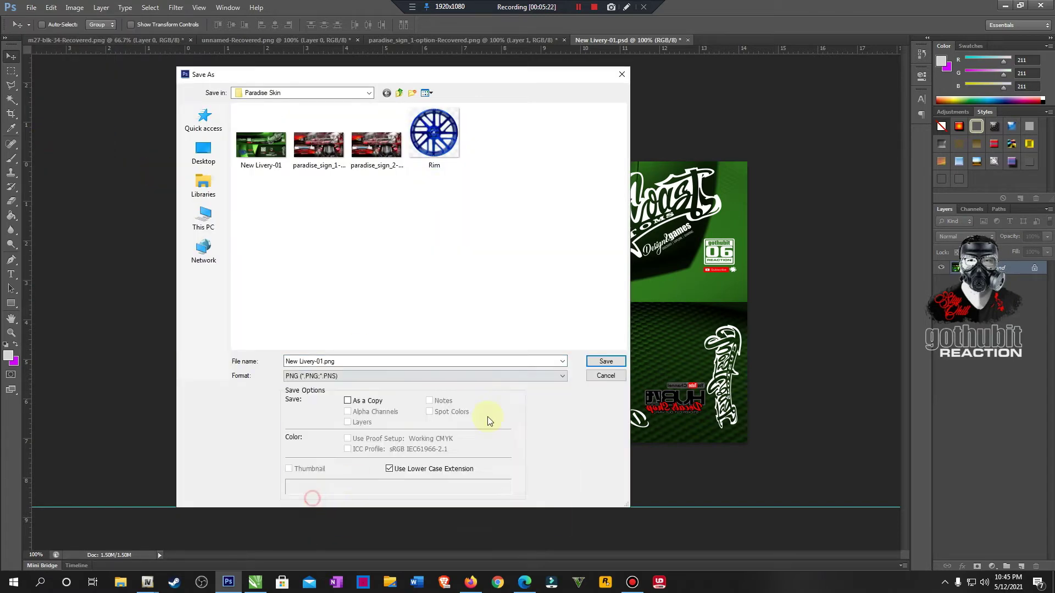
pyautogui.click(605, 363)
pyautogui.click(470, 221)
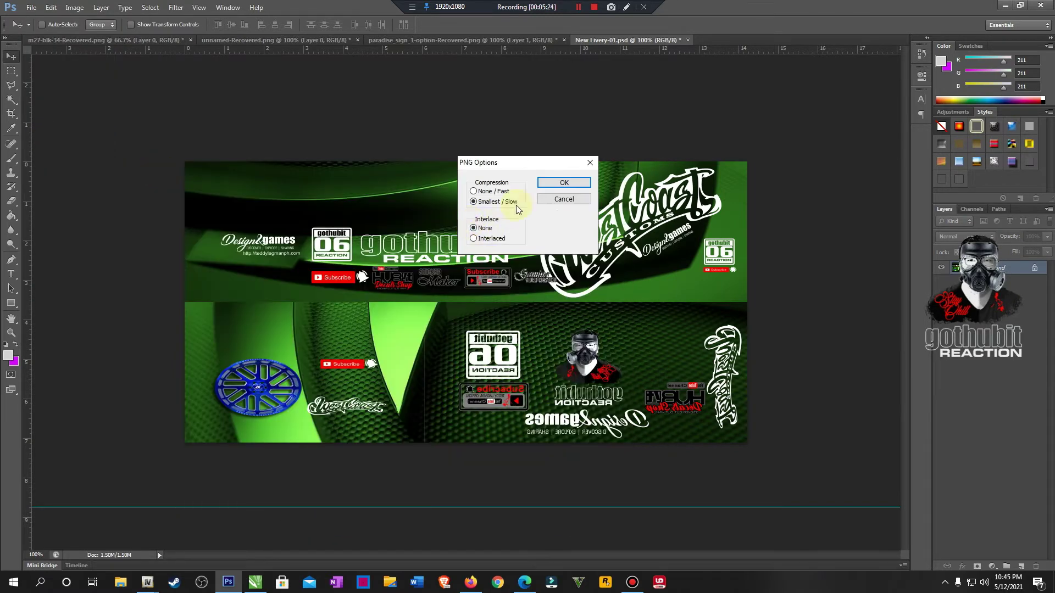
pyautogui.click(558, 185)
# Step: Switch to OpenIV and close the paradise_hi.yft model viewer
pyautogui.moveTo(154, 585)
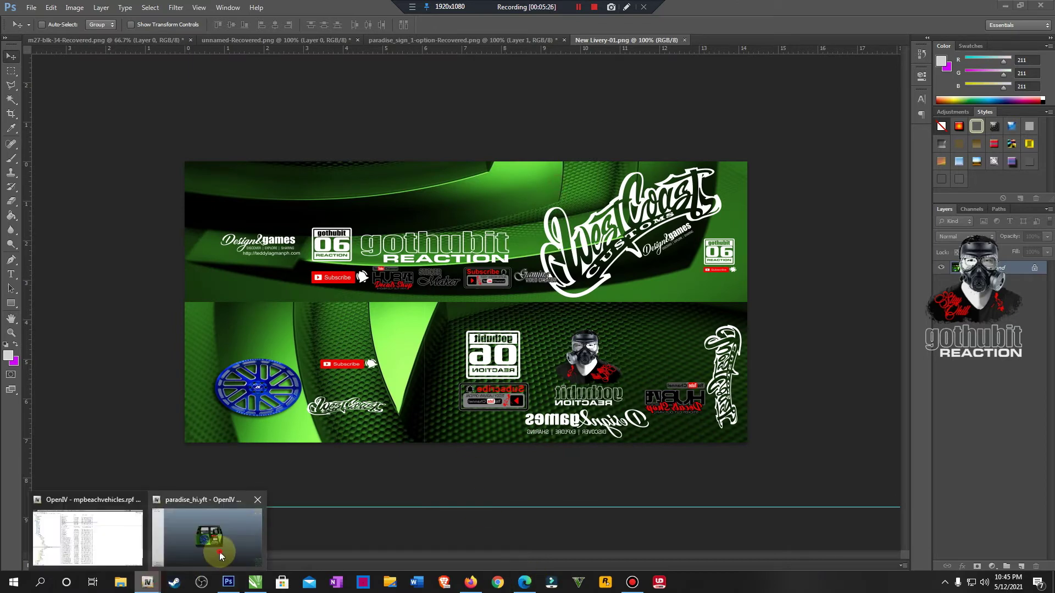
pyautogui.click(219, 552)
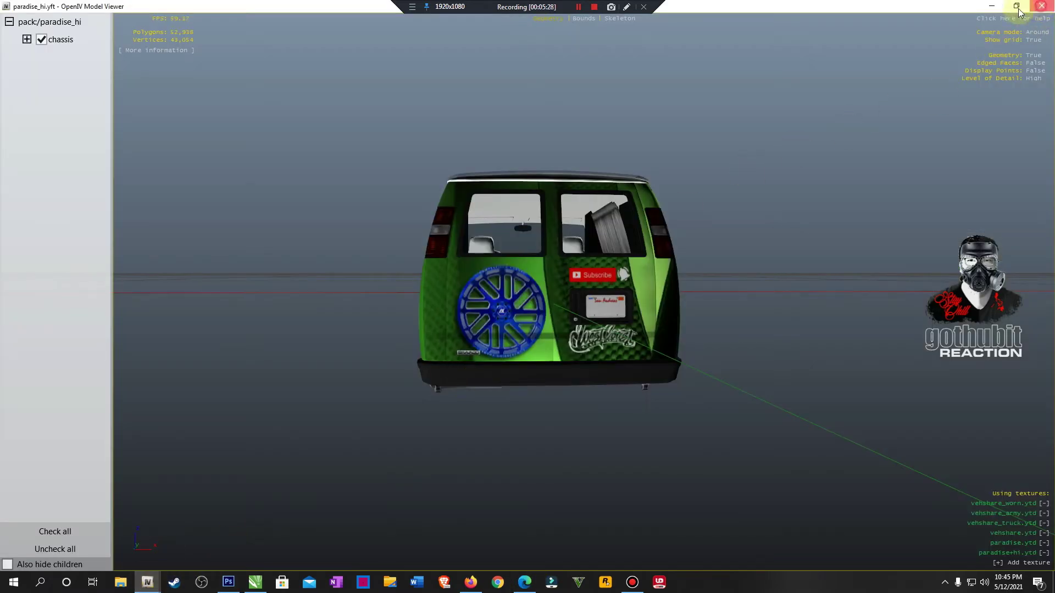
pyautogui.click(1041, 6)
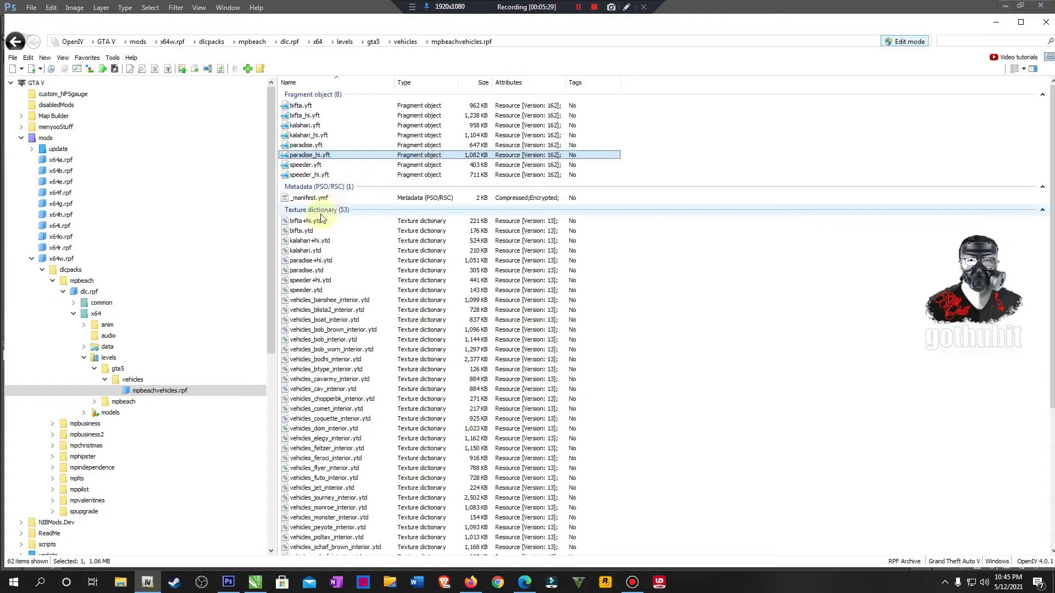
# Step: Replace the paradise_sign_1 texture in paradise+hi.ytd with New Livery-01 and save the texture dictionary
pyautogui.doubleClick(308, 262)
pyautogui.rightClick(413, 217)
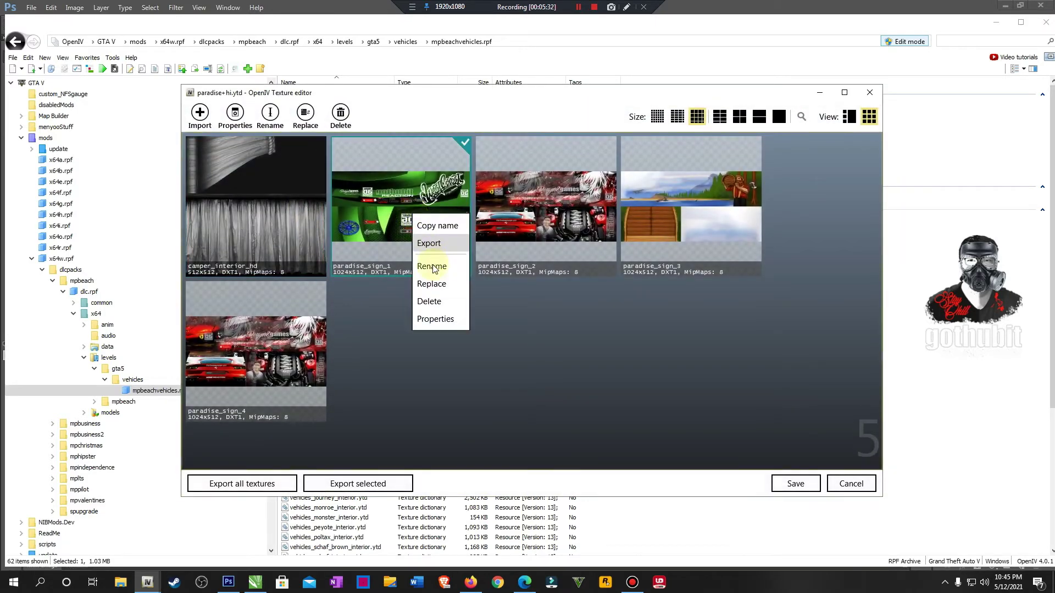
pyautogui.click(432, 283)
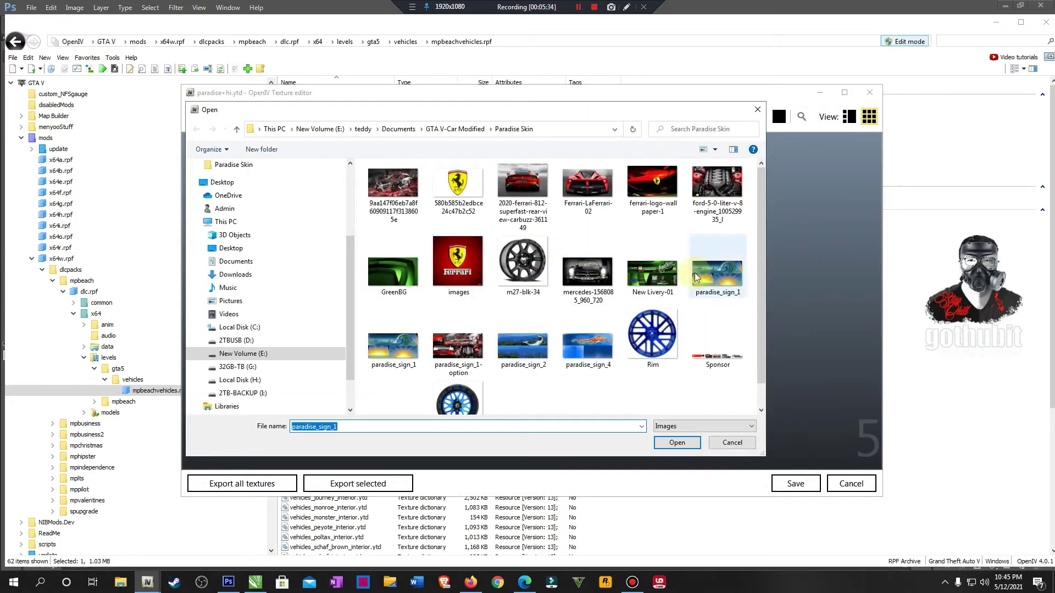
pyautogui.click(656, 272)
pyautogui.click(686, 446)
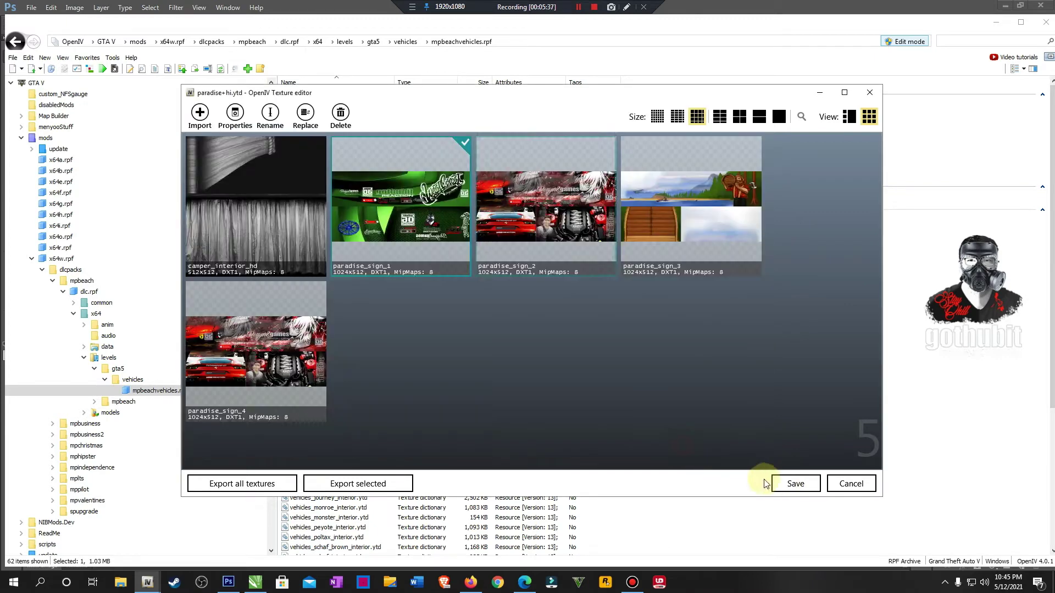
pyautogui.click(793, 484)
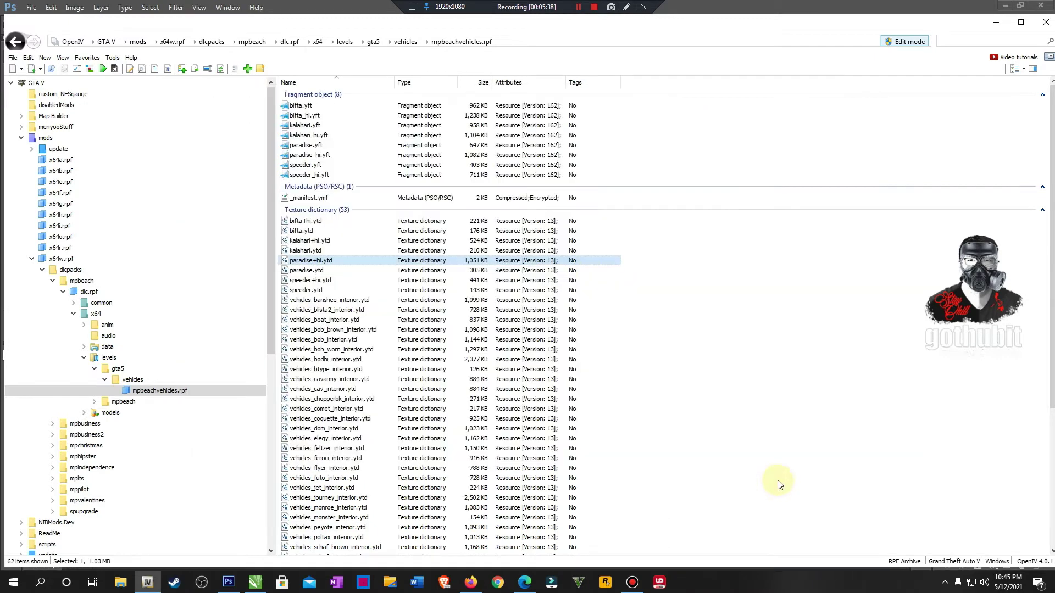
# Step: Open paradise_hi.yft in a maximized model viewer and examine the resized rim on the van's rear doors
pyautogui.click(306, 154)
pyautogui.doubleClick(307, 154)
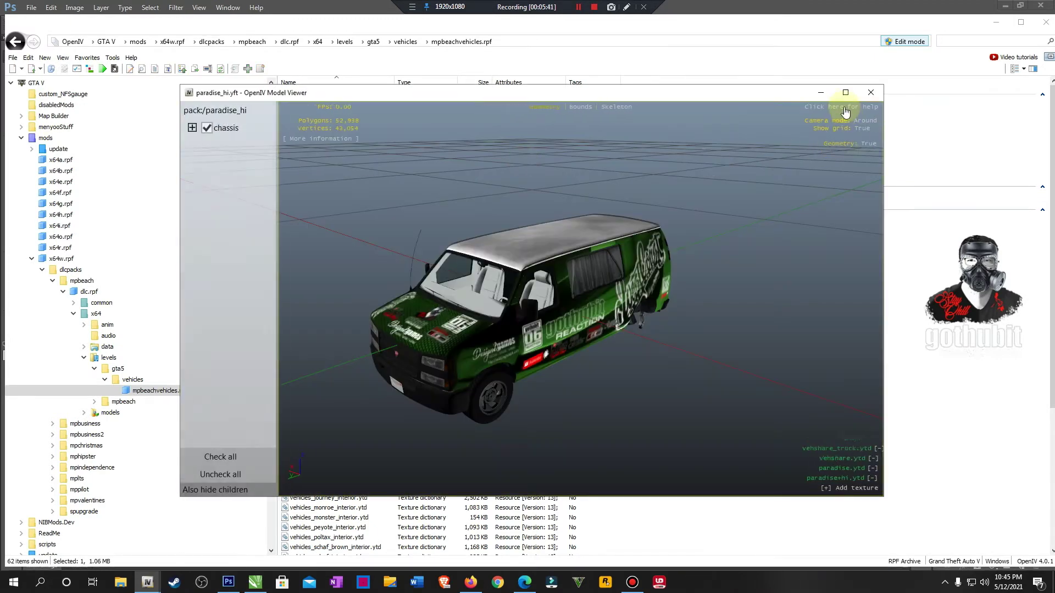
pyautogui.click(835, 99)
pyautogui.moveTo(589, 348); pyautogui.dragTo(490, 365)
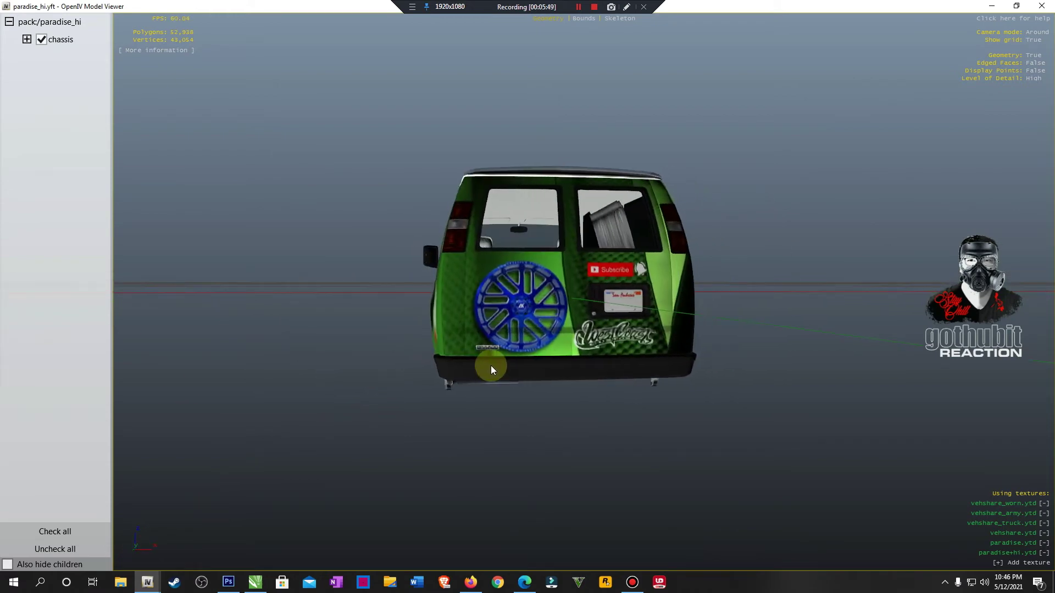
pyautogui.moveTo(673, 441); pyautogui.dragTo(647, 444)
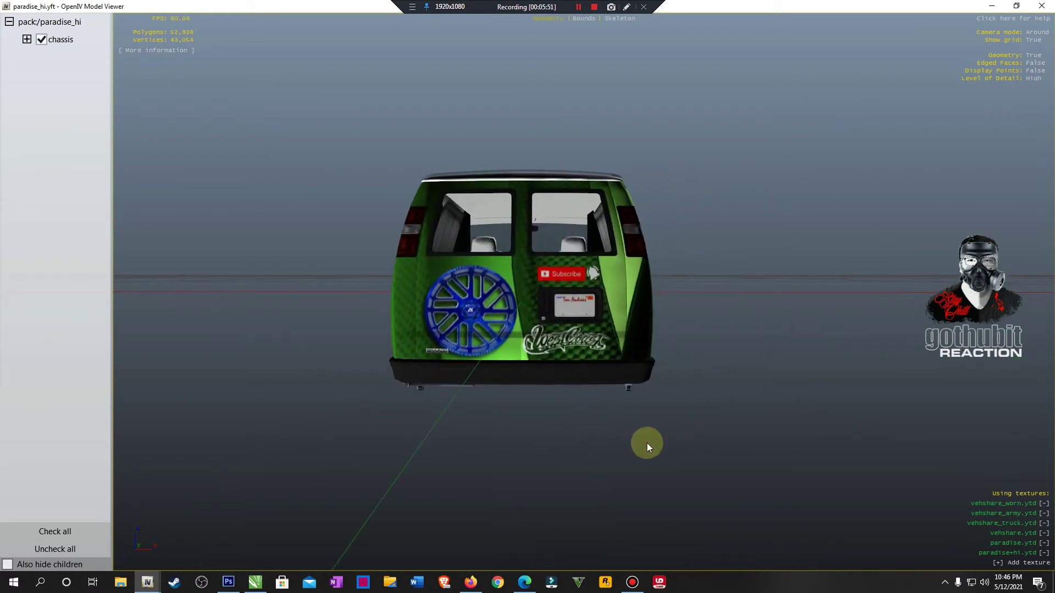
# Step: Examine the finished livery on both sides and the hood of the van model, including the side decals up close
pyautogui.moveTo(650, 440); pyautogui.dragTo(598, 361)
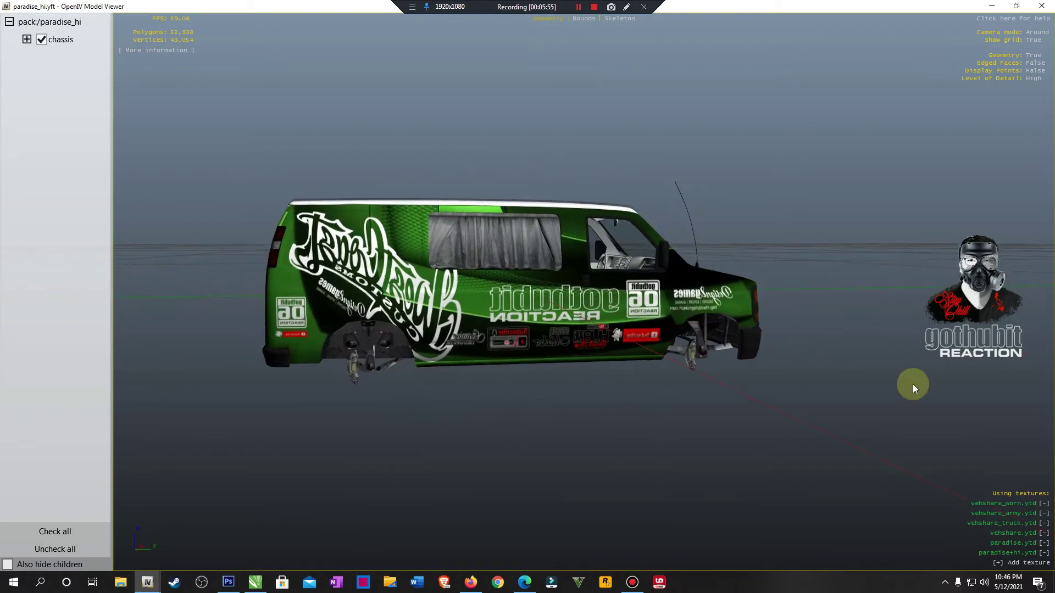
pyautogui.moveTo(901, 385); pyautogui.dragTo(464, 393)
pyautogui.scroll(5, 549, 423)
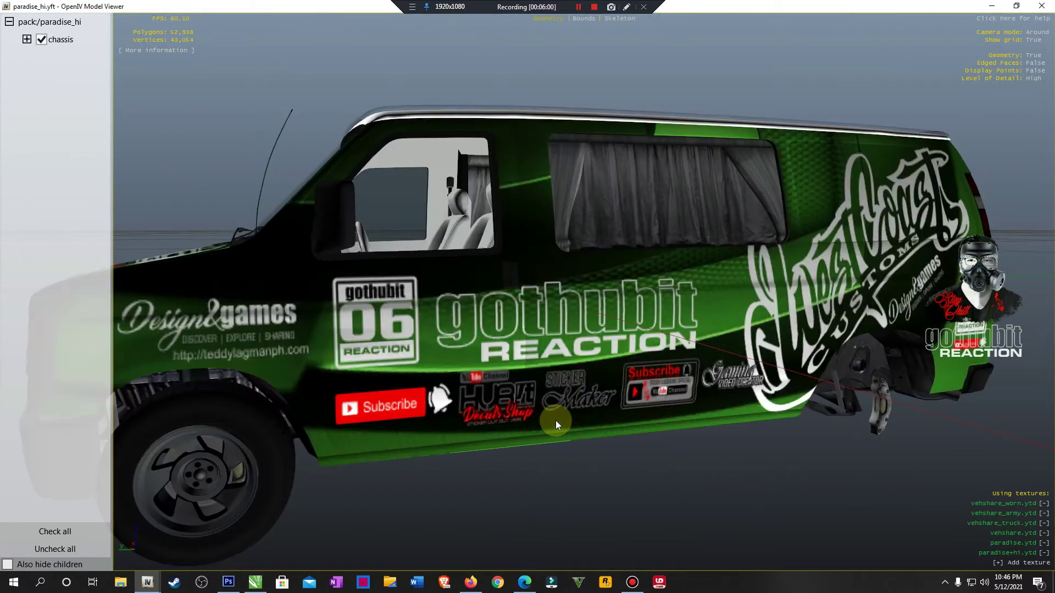
pyautogui.moveTo(556, 420); pyautogui.dragTo(664, 414)
pyautogui.scroll(-3, 663, 414)
pyautogui.moveTo(480, 388); pyautogui.dragTo(582, 338)
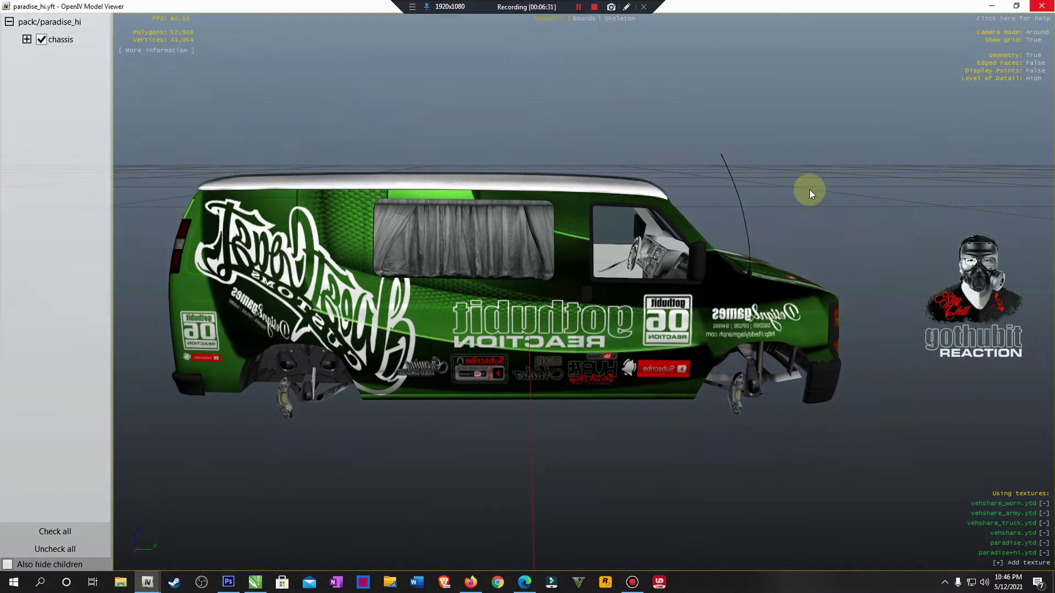
pyautogui.moveTo(809, 194); pyautogui.dragTo(741, 262)
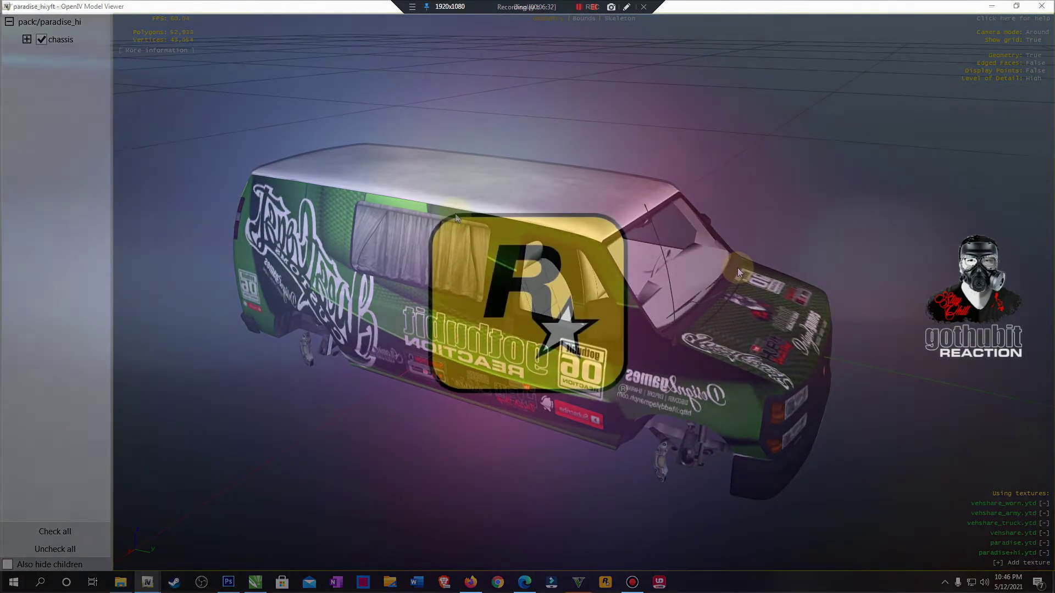